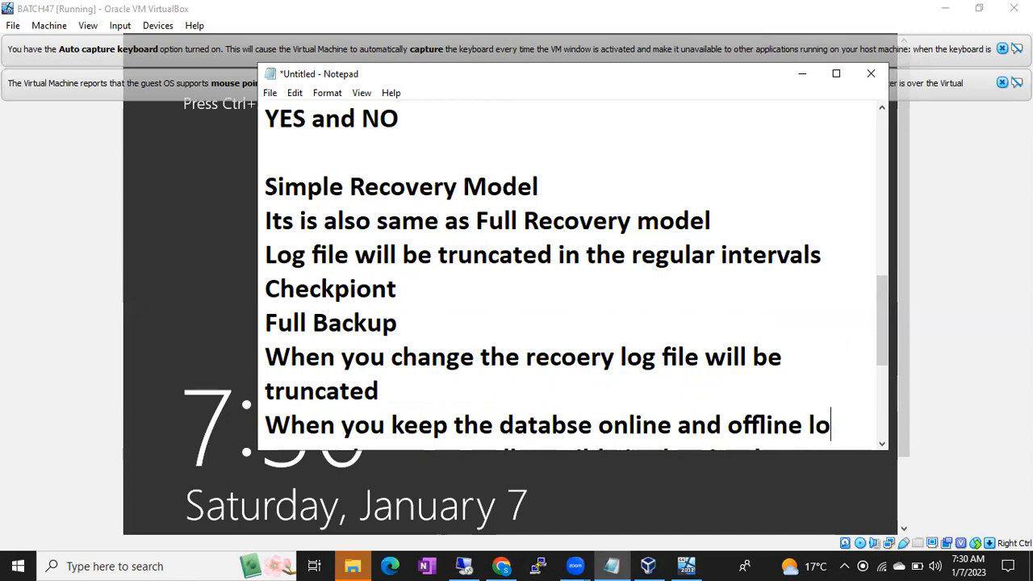
# Finish the online/offline log file note with "will be truncated" and append "-1 min." to the "Checkpiont" line.
pyautogui.write('wi')
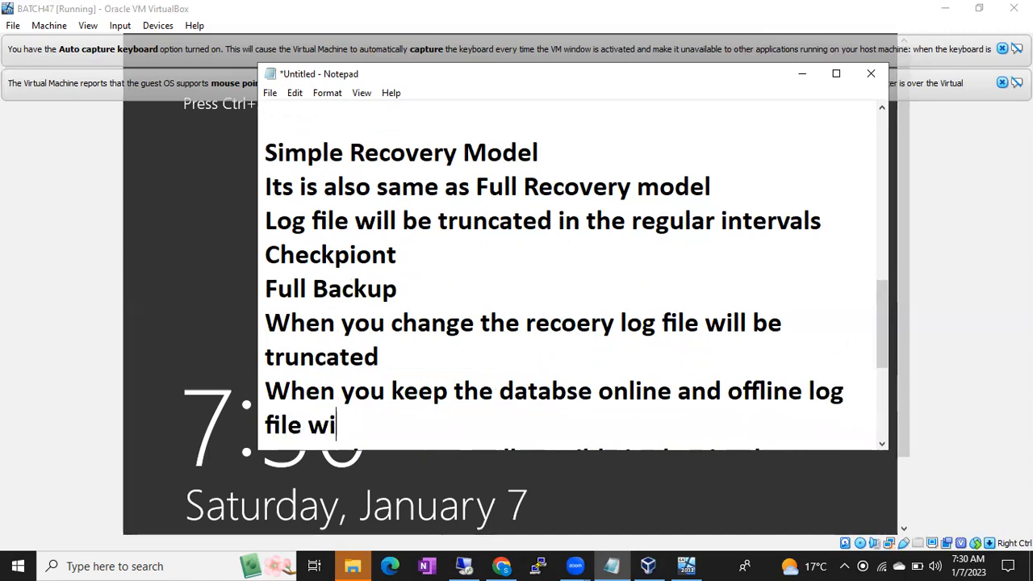
pyautogui.write('ll be truncated')
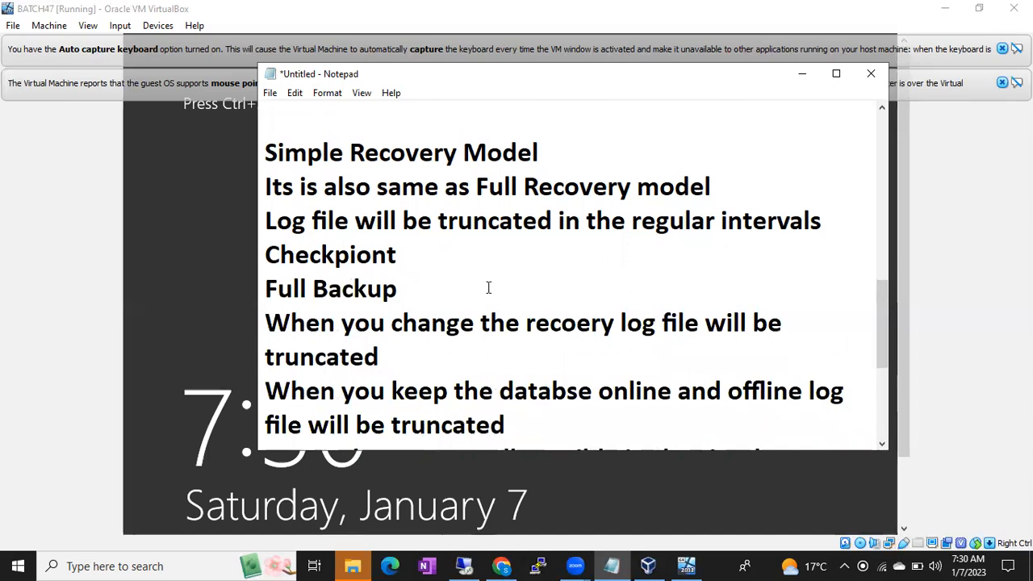
pyautogui.click(267, 255)
pyautogui.moveTo(267, 255); pyautogui.dragTo(399, 255)
pyautogui.click(406, 256)
pyautogui.write('-')
pyautogui.write('1 min.')
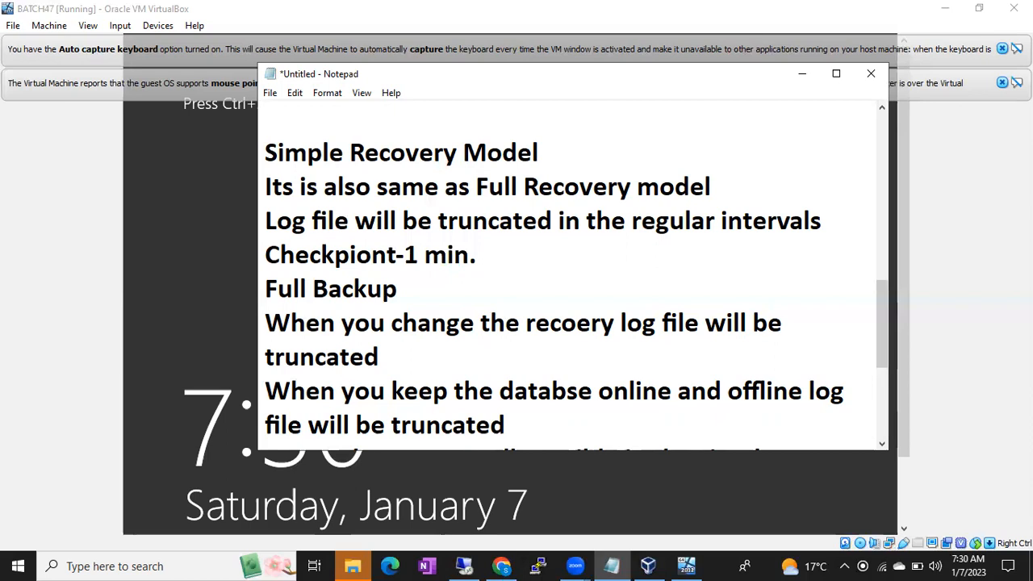
pyautogui.click(407, 255)
pyautogui.moveTo(407, 254); pyautogui.dragTo(464, 257)
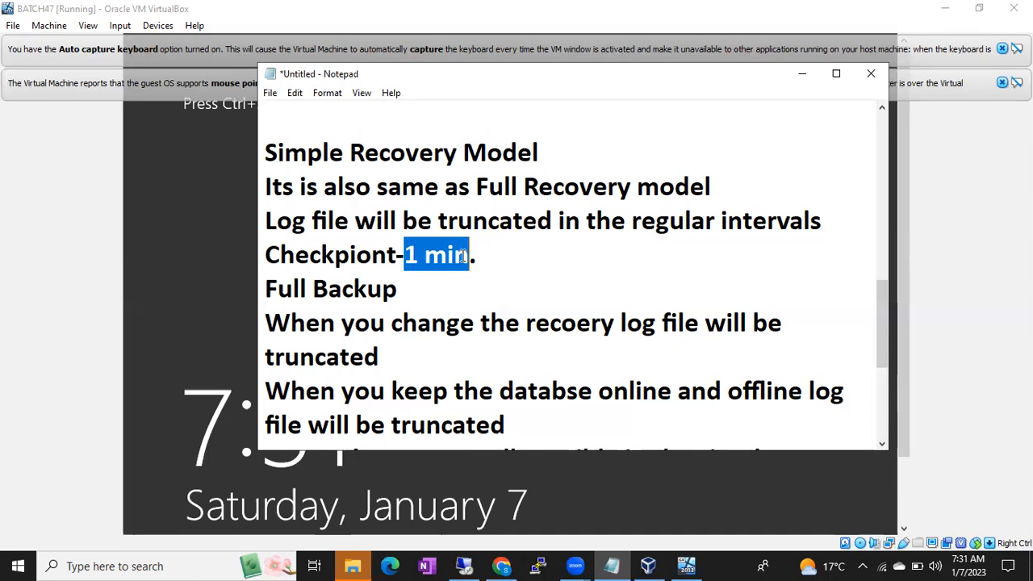
# Add the lines "PITR" and "iN the NOn prod server" above the "3 Types of Reocvery Models" heading.
pyautogui.scroll(-3, 542, 404)
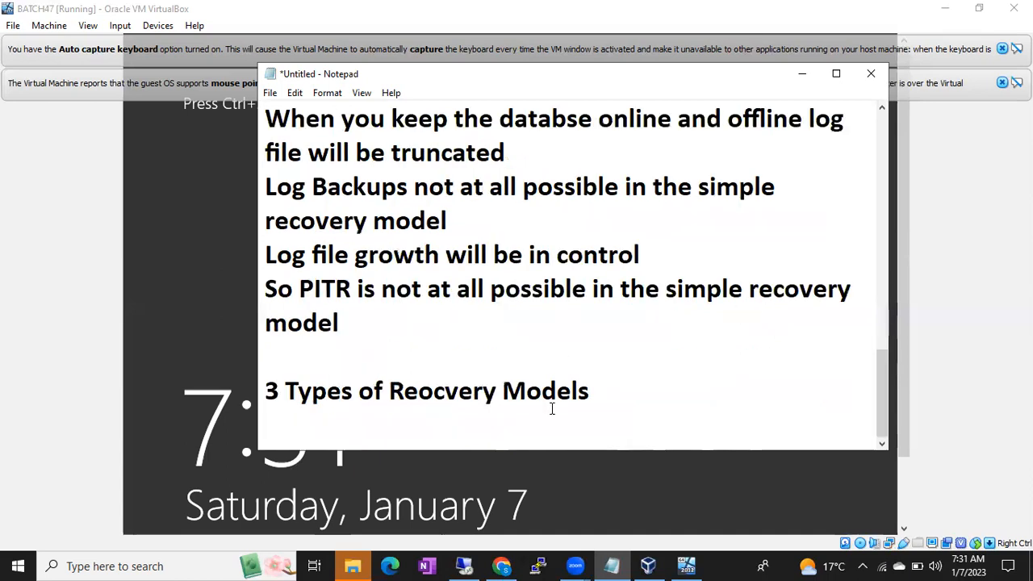
pyautogui.click(444, 346)
pyautogui.write('PITR')
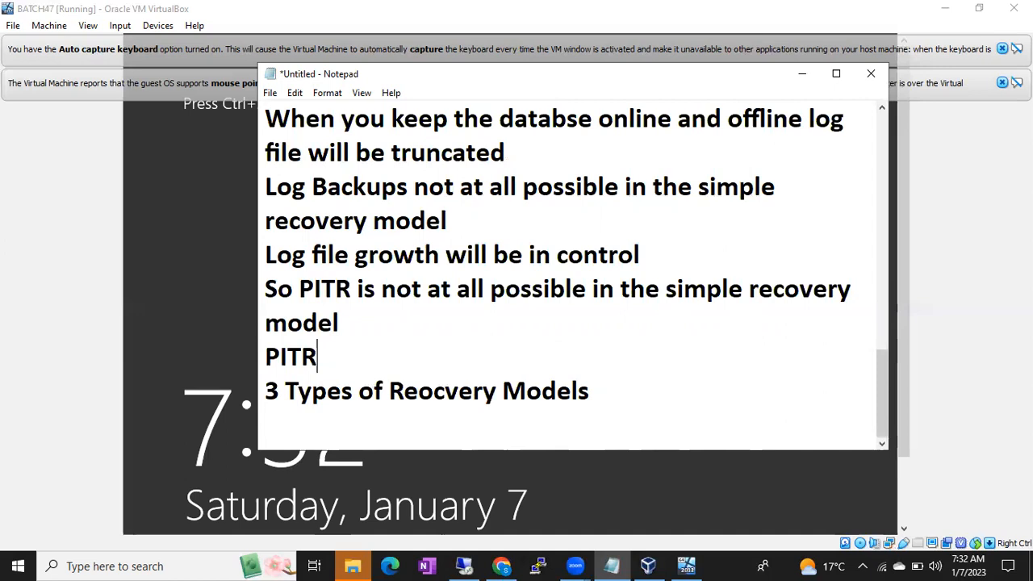
pyautogui.press('Return')
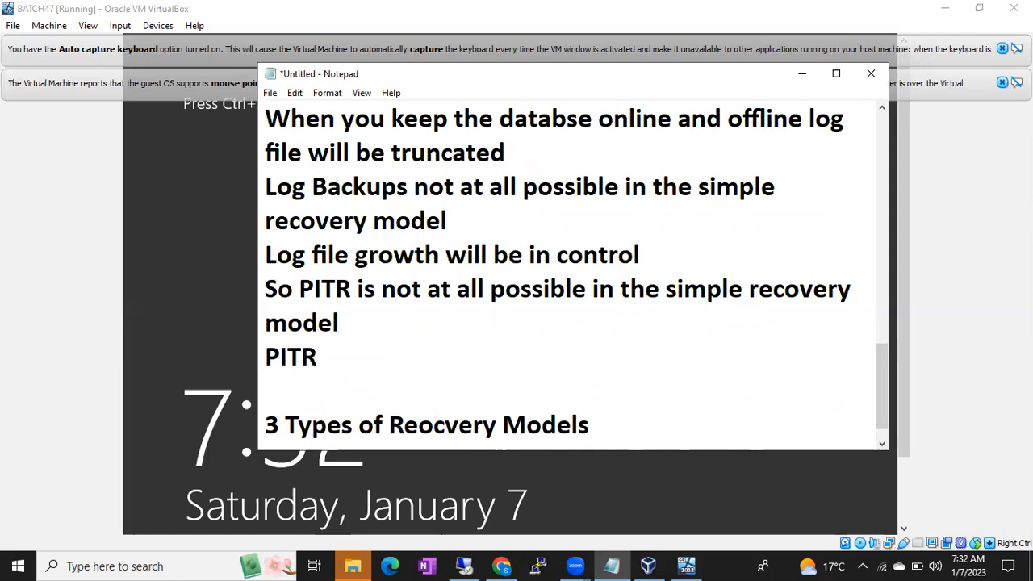
pyautogui.write('iN the ')
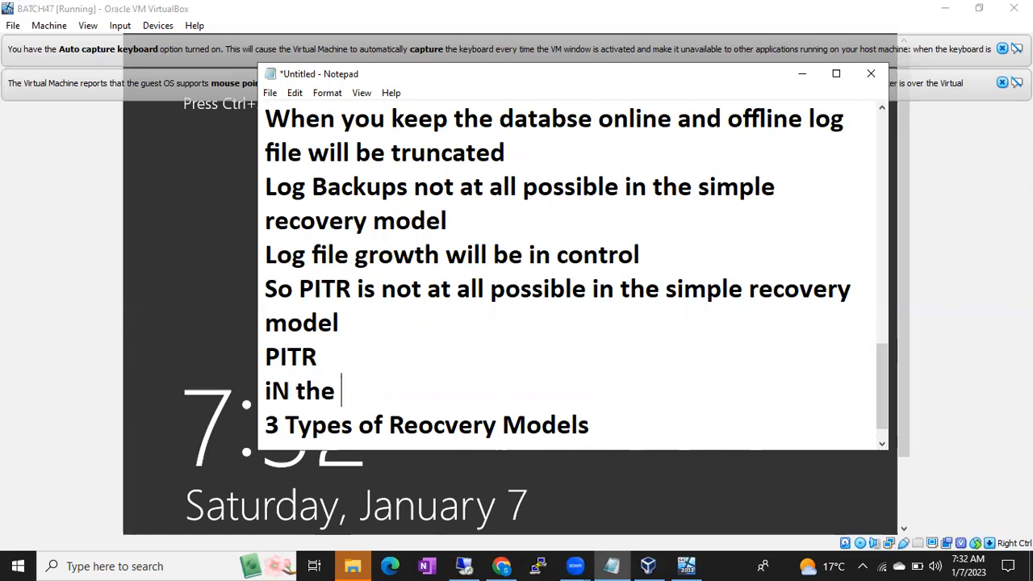
pyautogui.write('NOn prod server')
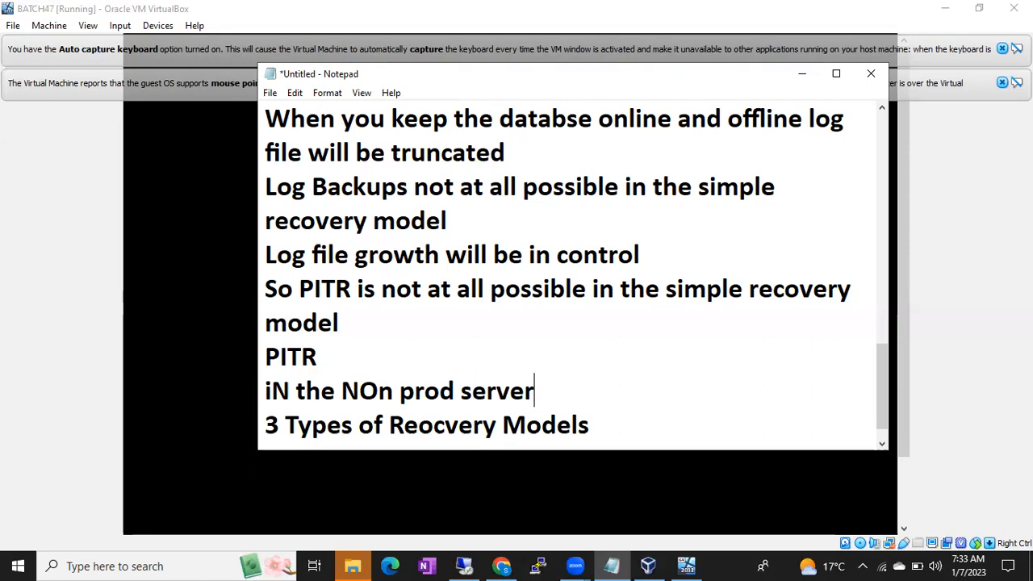
# Switch to SQL Server Management Studio in the remote session, connect to the WIN-8A4SP12VQ8P Database Engine with Windows Authentication, and expand its databases.
pyautogui.click(464, 566)
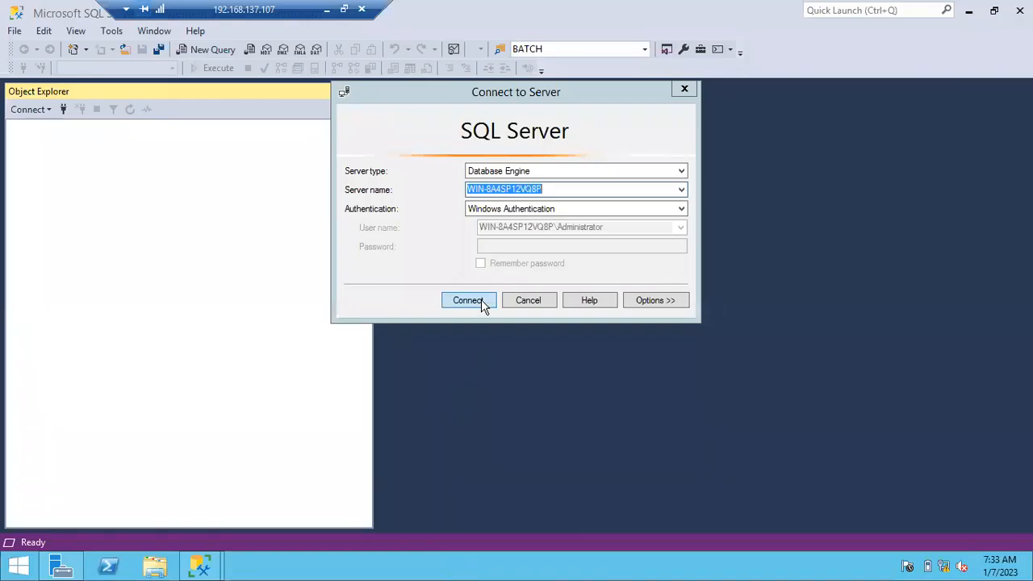
pyautogui.click(481, 299)
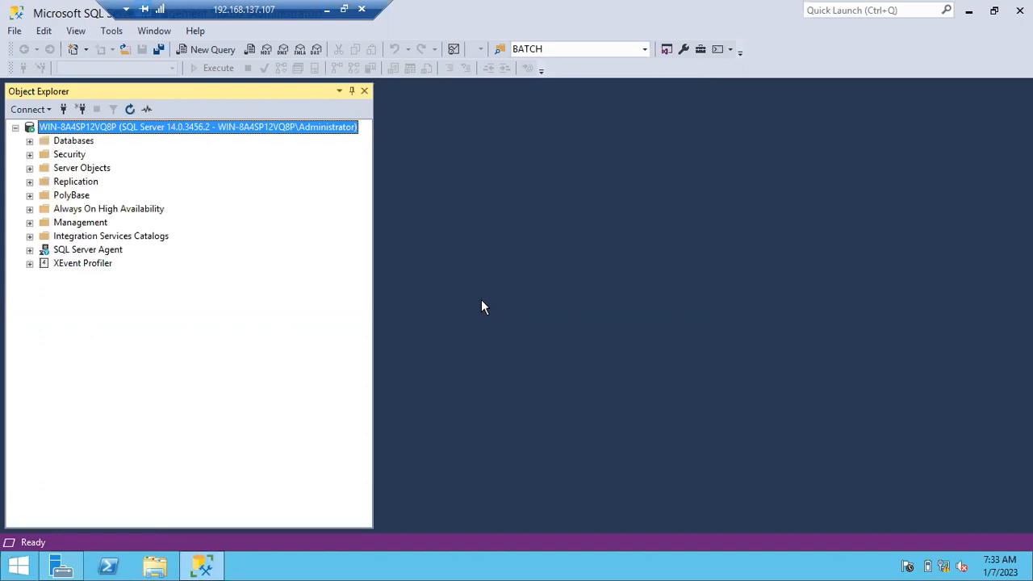
pyautogui.click(30, 141)
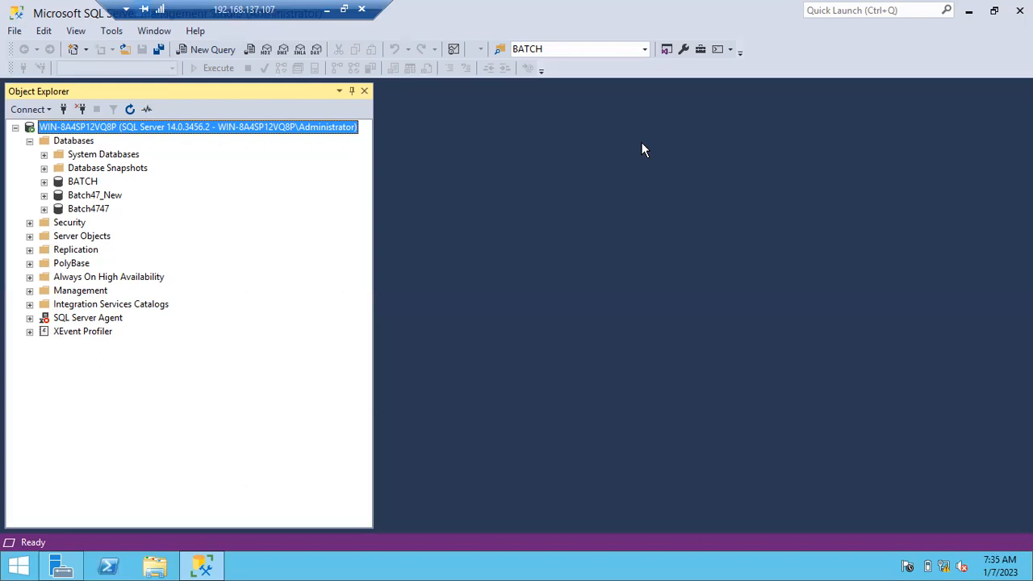
pyautogui.press('super+e')
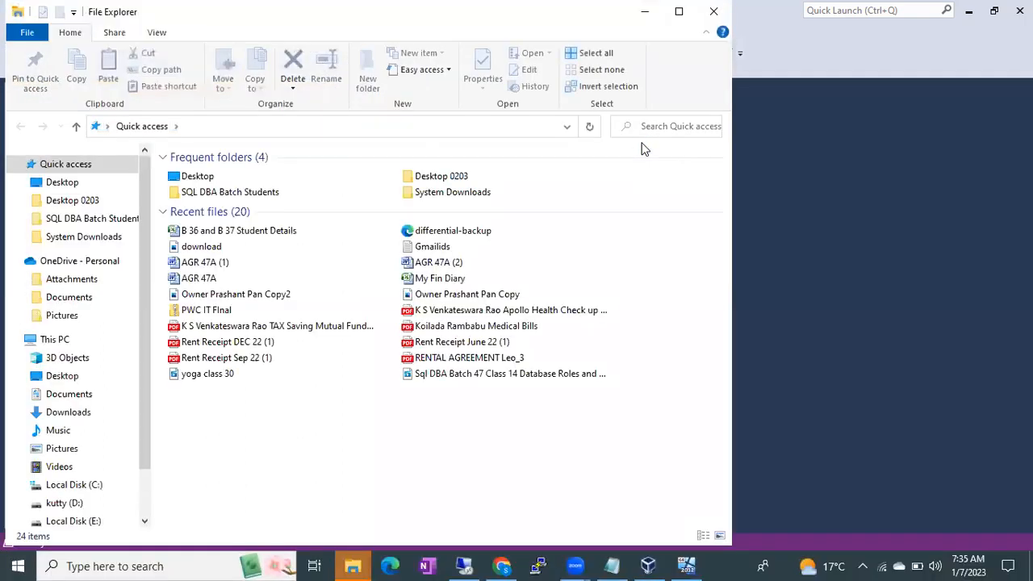
pyautogui.moveTo(460, 21); pyautogui.dragTo(553, 303)
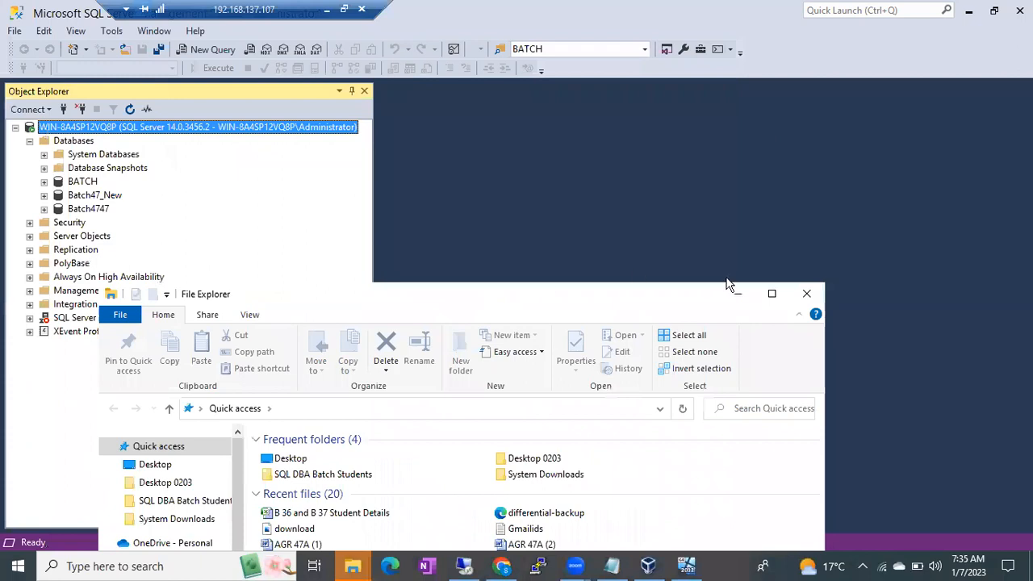
pyautogui.click(806, 293)
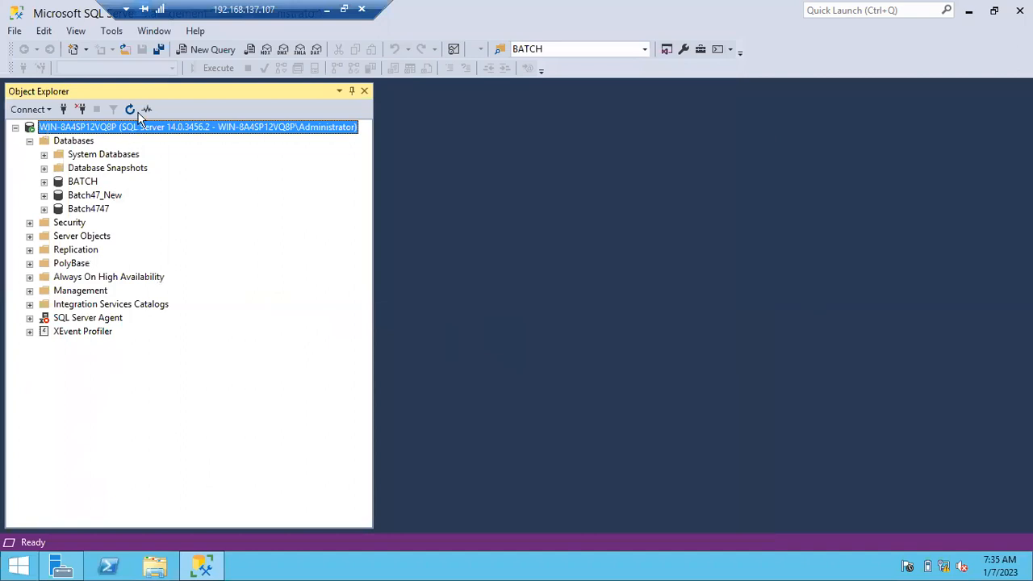
# Open a new query and run "Sp_helpdb" to list the server's databases.
pyautogui.click(196, 53)
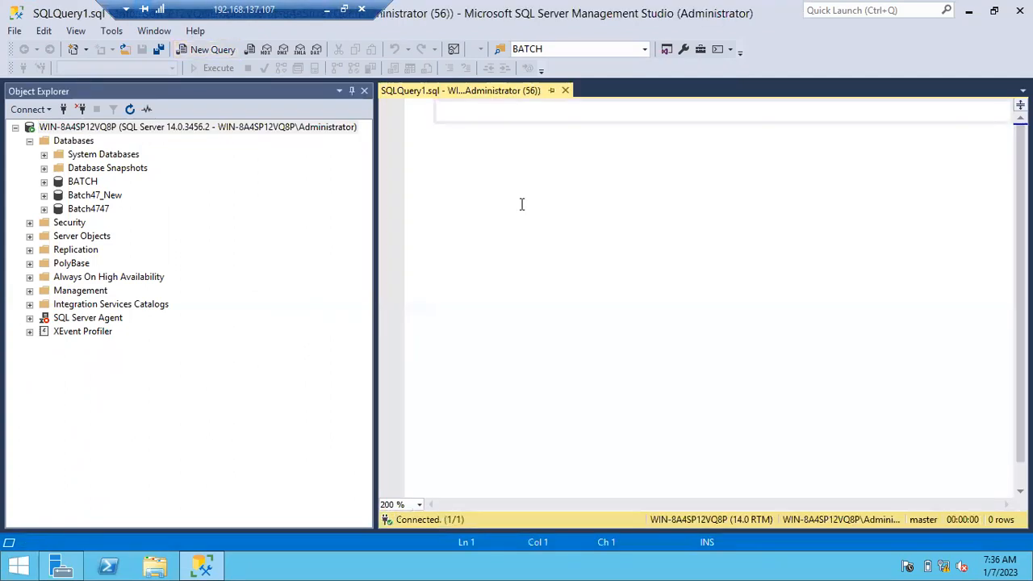
pyautogui.write('Sp_hep')
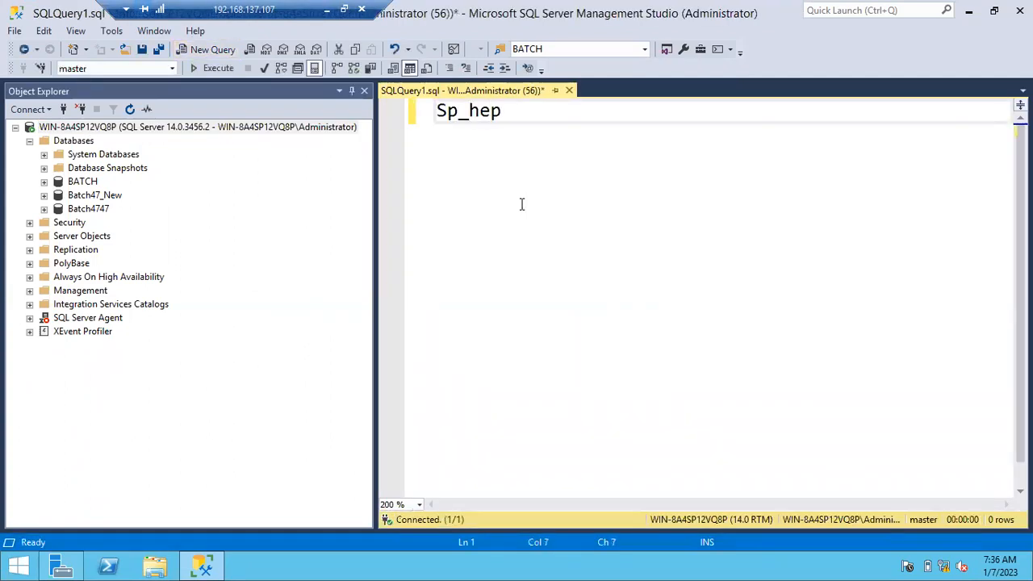
pyautogui.press('BackSpace')
pyautogui.write('lpdb')
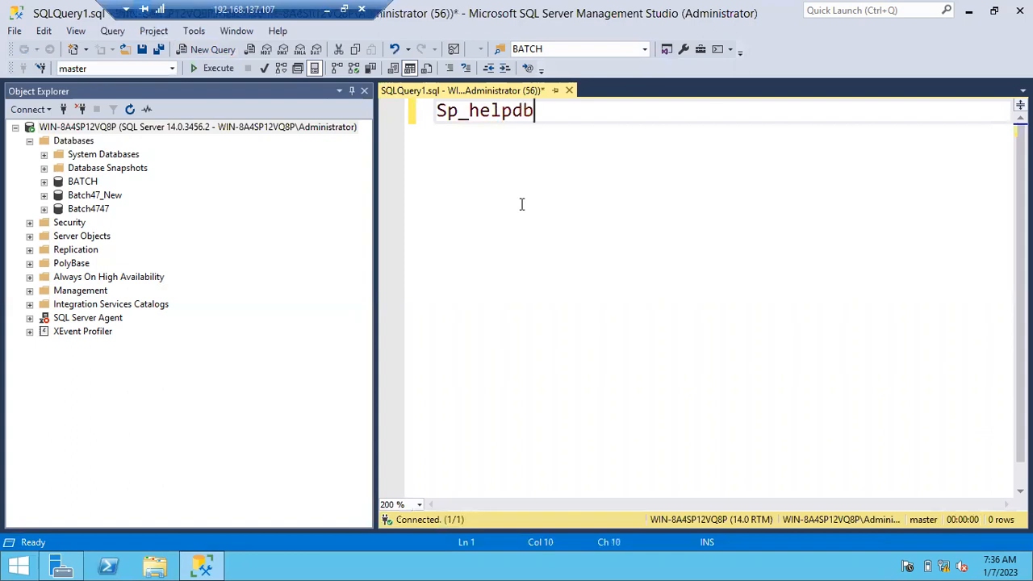
pyautogui.press('F5')
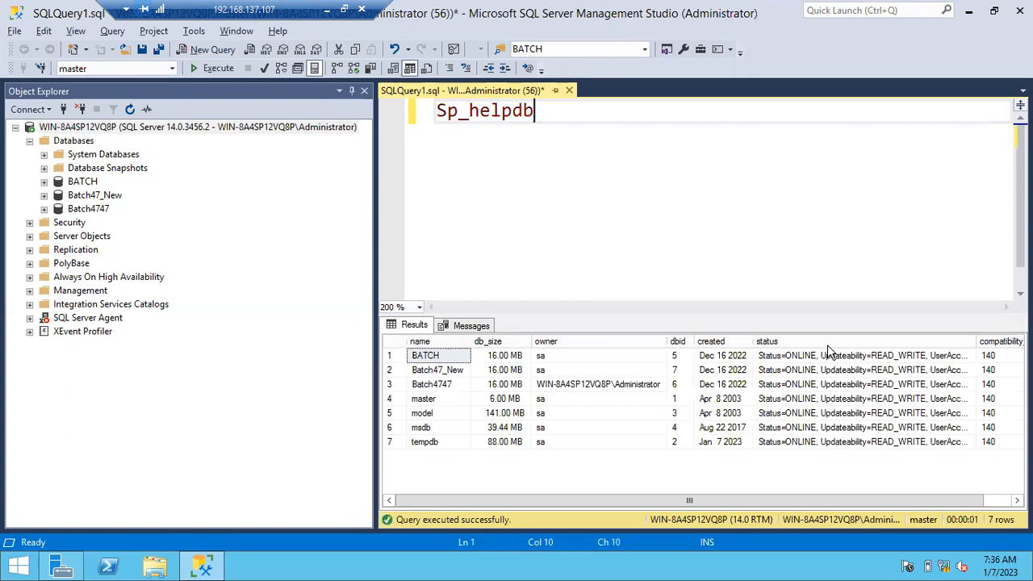
# Examine the recovery model in each database's status, comparing the master, msdb, tempdb and model rows.
pyautogui.doubleClick(973, 345)
pyautogui.moveTo(655, 504); pyautogui.dragTo(823, 496)
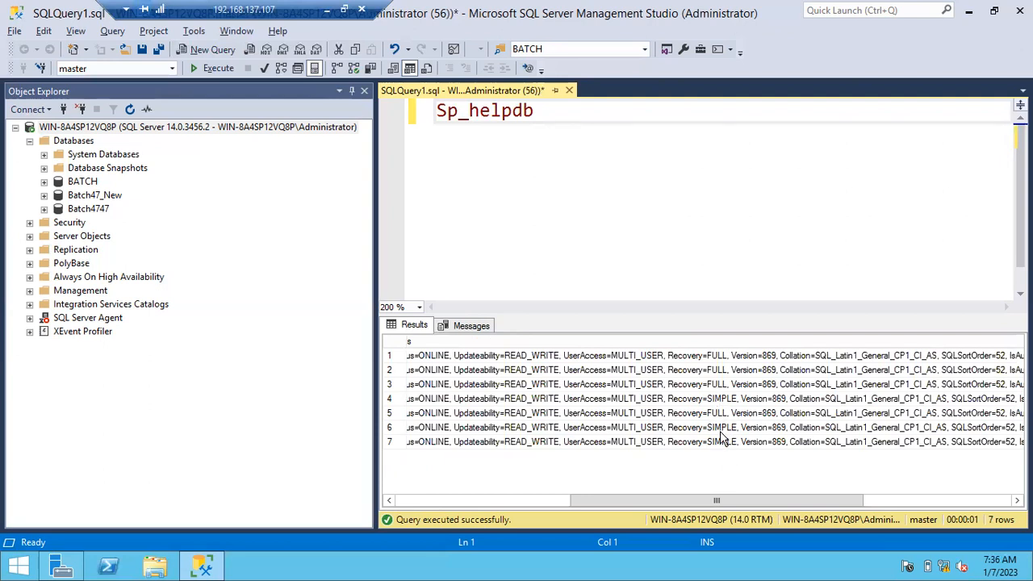
pyautogui.moveTo(704, 501); pyautogui.dragTo(768, 481)
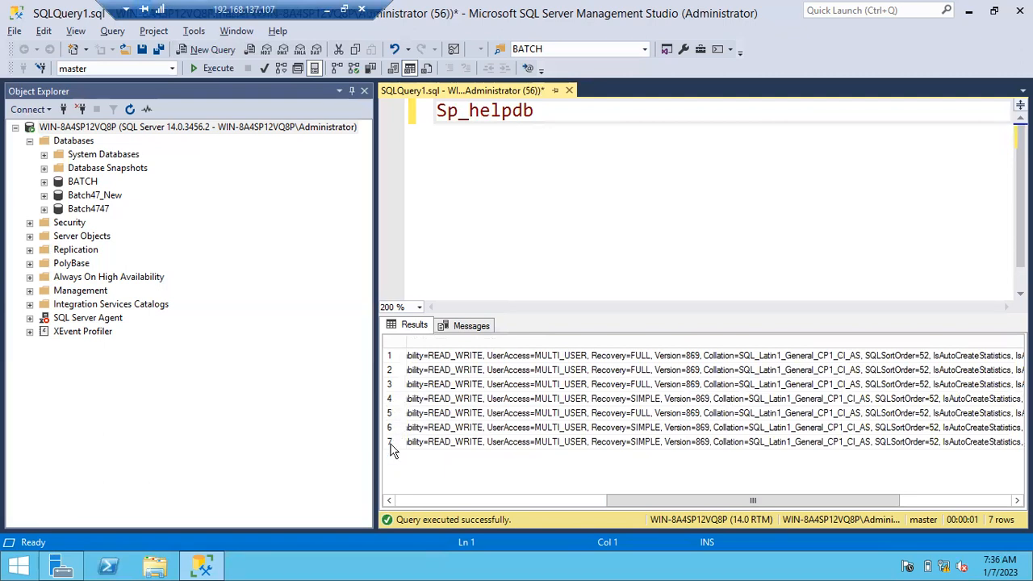
pyautogui.moveTo(621, 510); pyautogui.dragTo(393, 494)
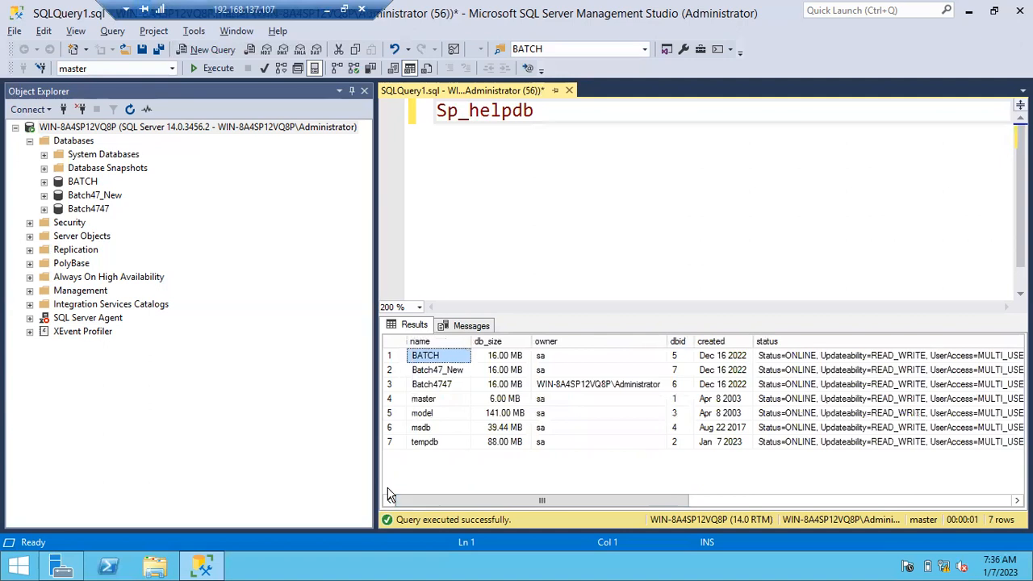
pyautogui.click(390, 400)
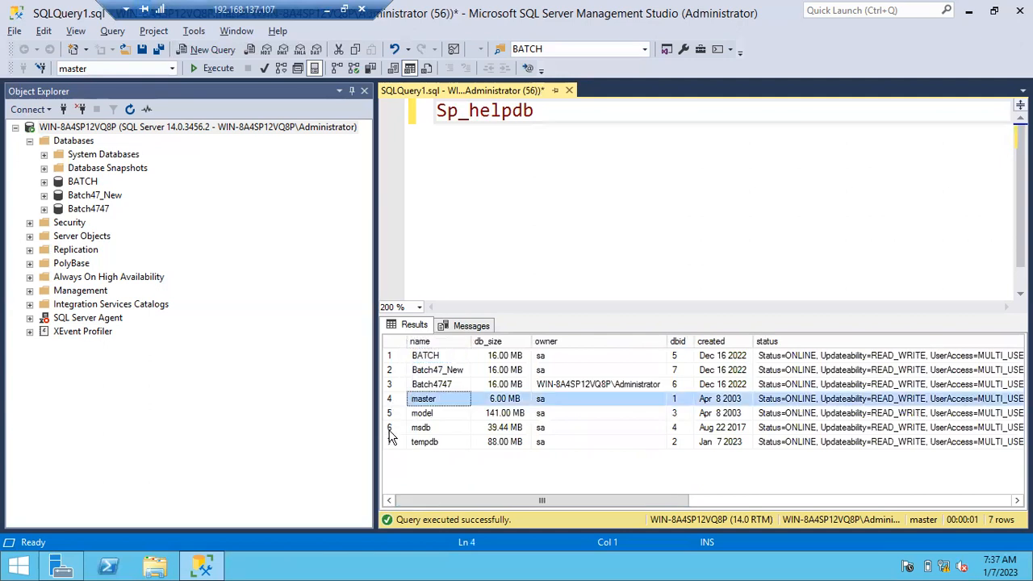
pyautogui.click(390, 430)
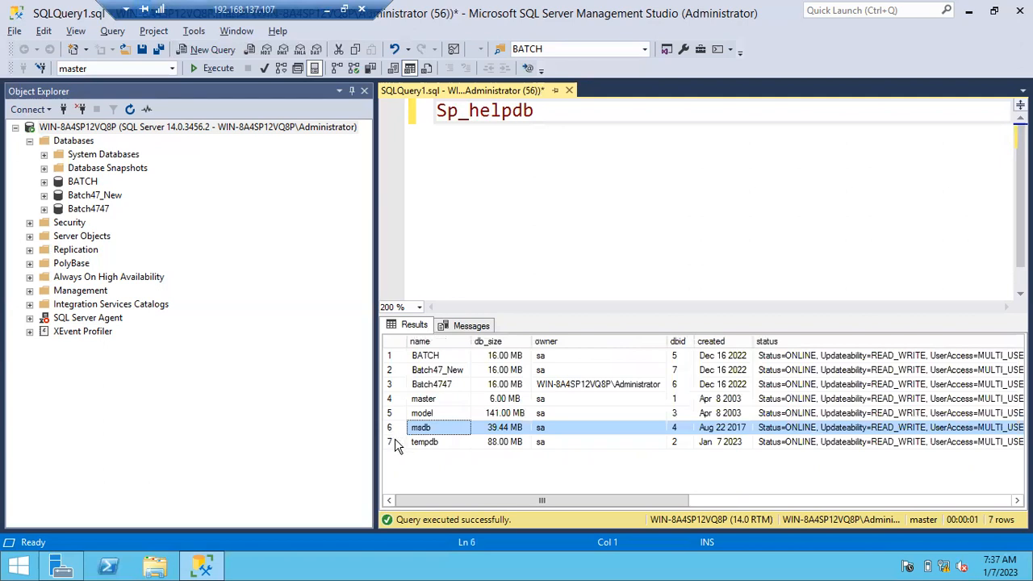
pyautogui.click(396, 440)
pyautogui.click(401, 414)
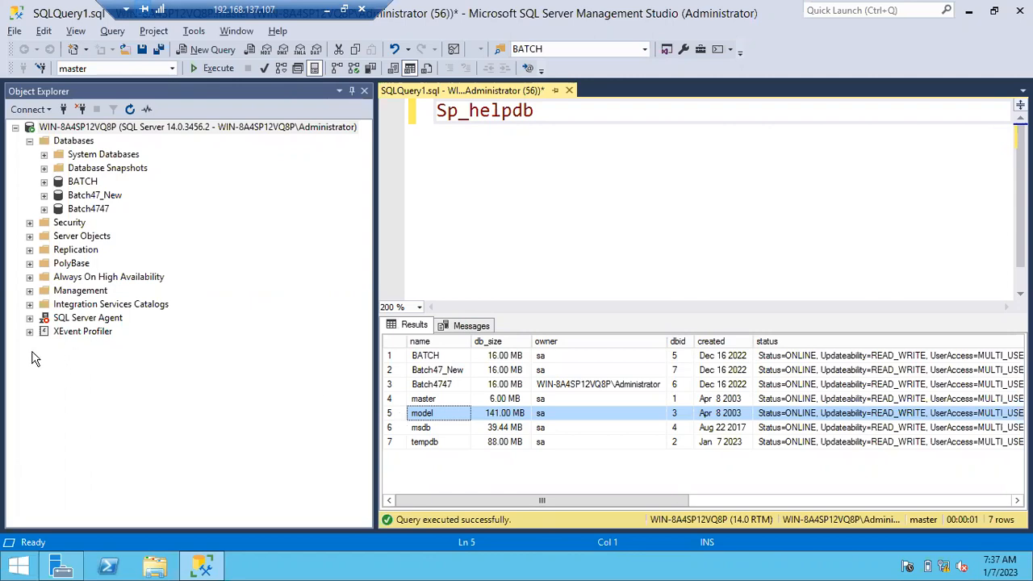
# Start the SQL Server Agent service on the connected server and reselect the model row in the query results.
pyautogui.rightClick(77, 317)
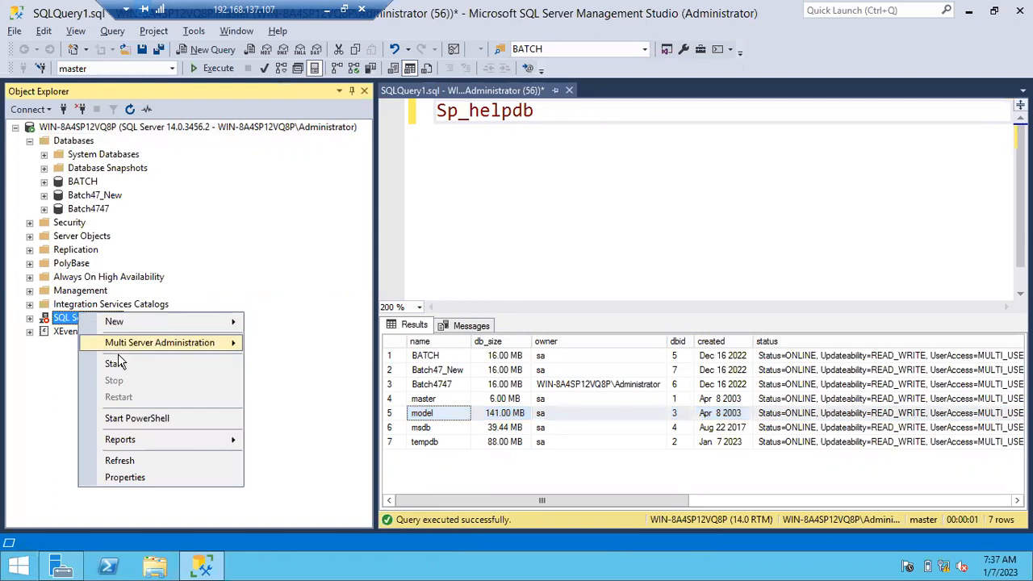
pyautogui.click(114, 363)
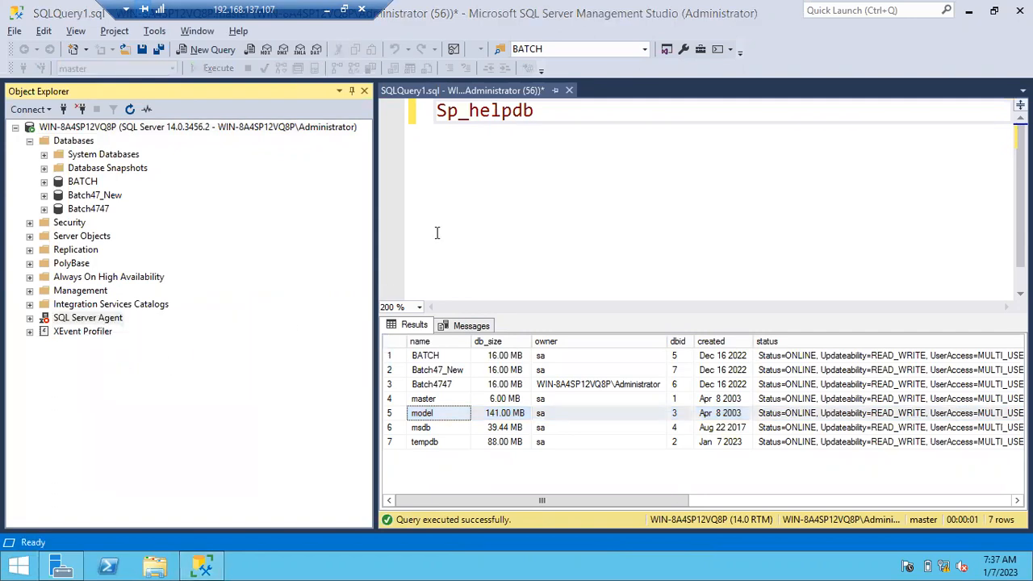
pyautogui.click(362, 81)
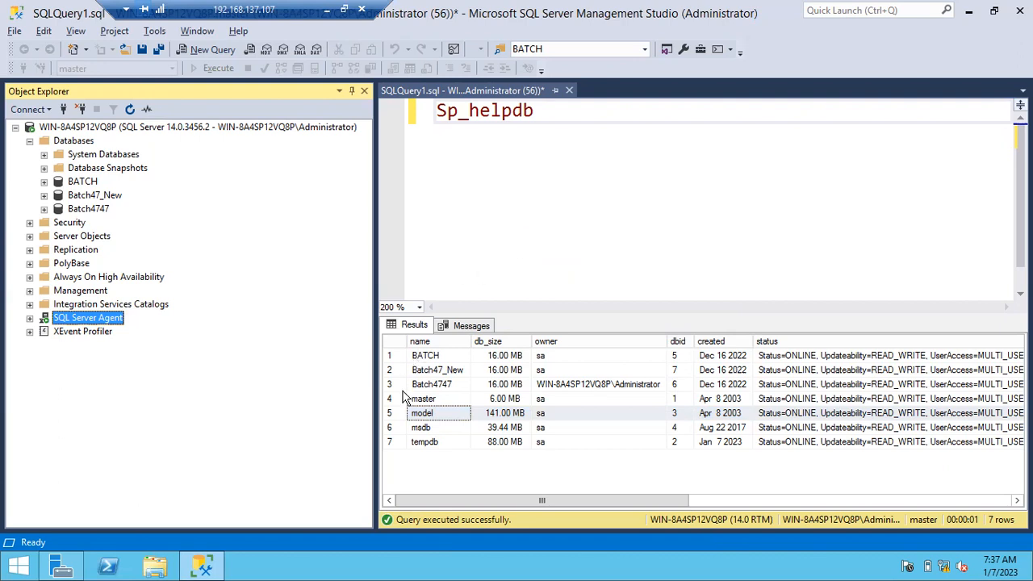
pyautogui.click(391, 414)
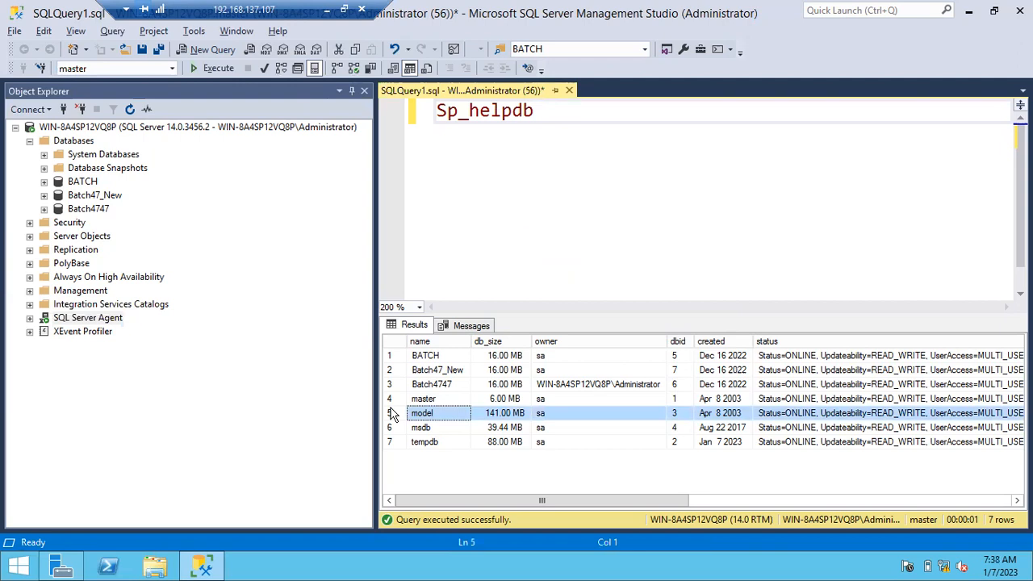
# Set the Batch47_New database's recovery model to Simple in its options and apply the change.
pyautogui.rightClick(96, 196)
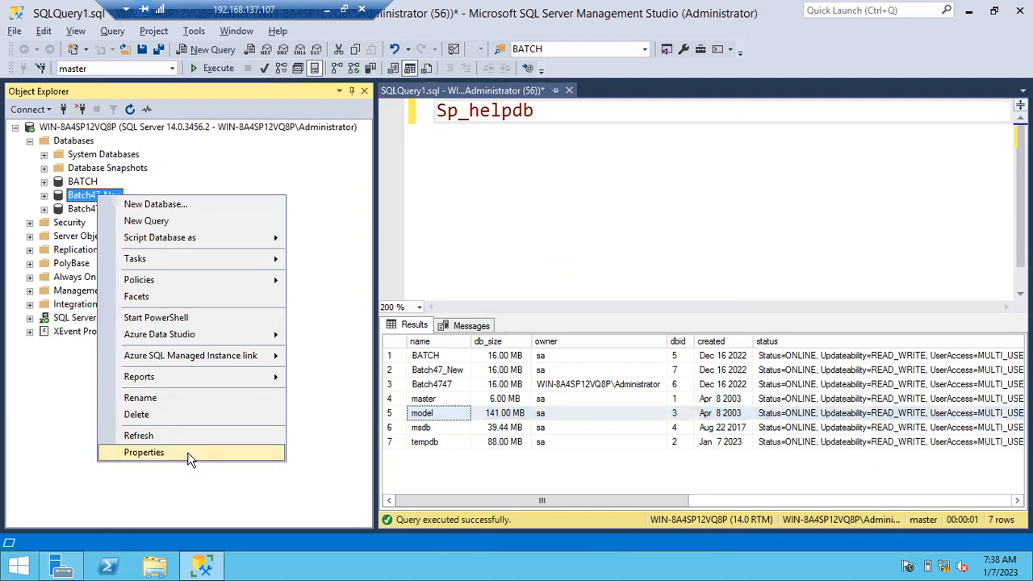
pyautogui.click(191, 454)
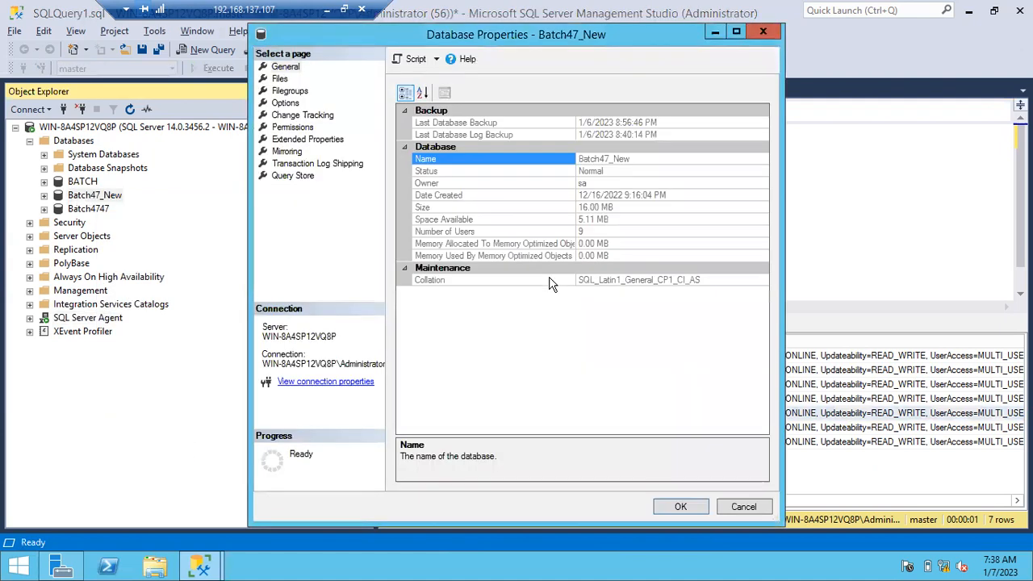
pyautogui.click(284, 104)
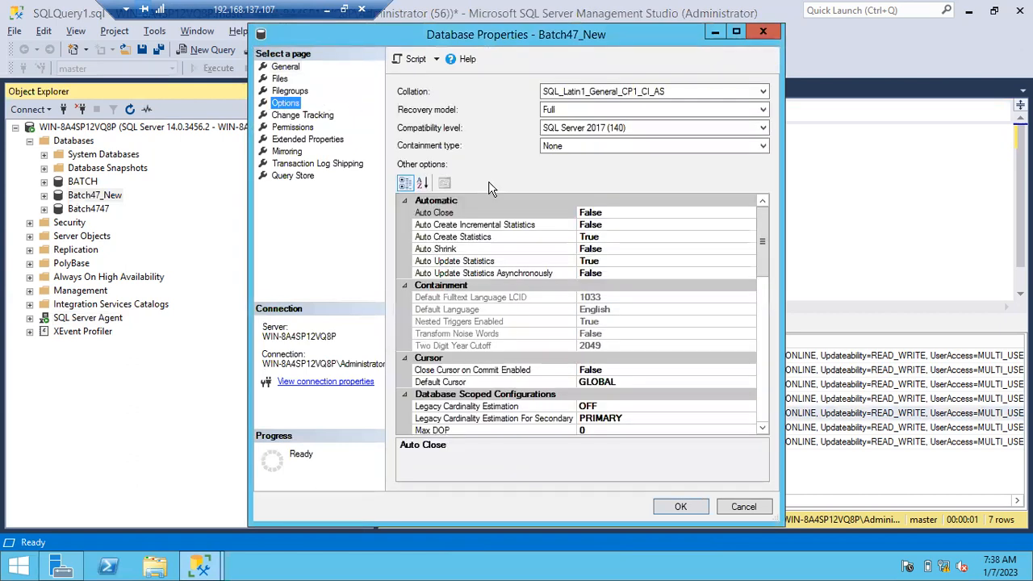
pyautogui.click(594, 111)
pyautogui.click(578, 134)
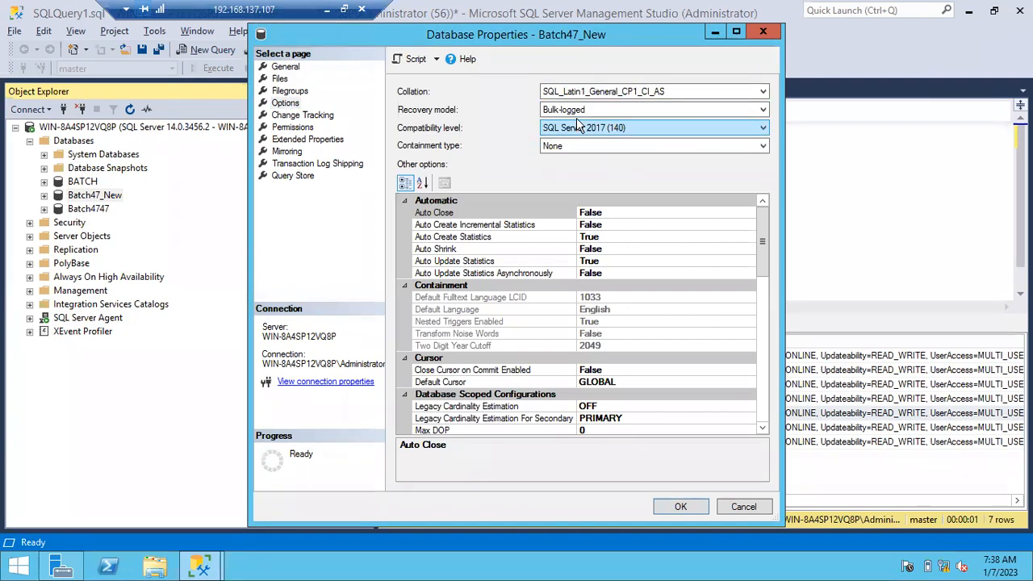
pyautogui.click(576, 111)
pyautogui.click(570, 143)
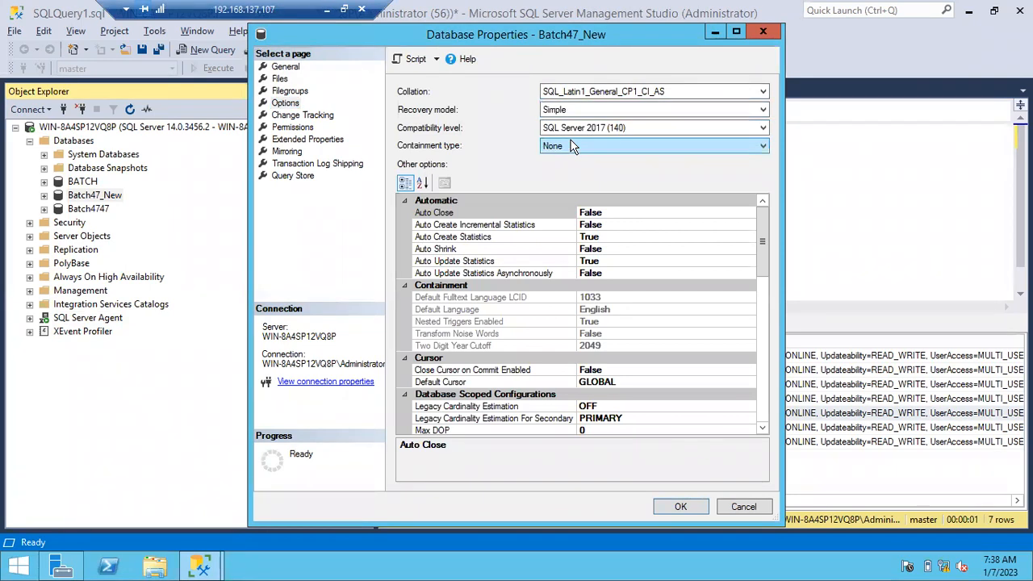
pyautogui.click(680, 506)
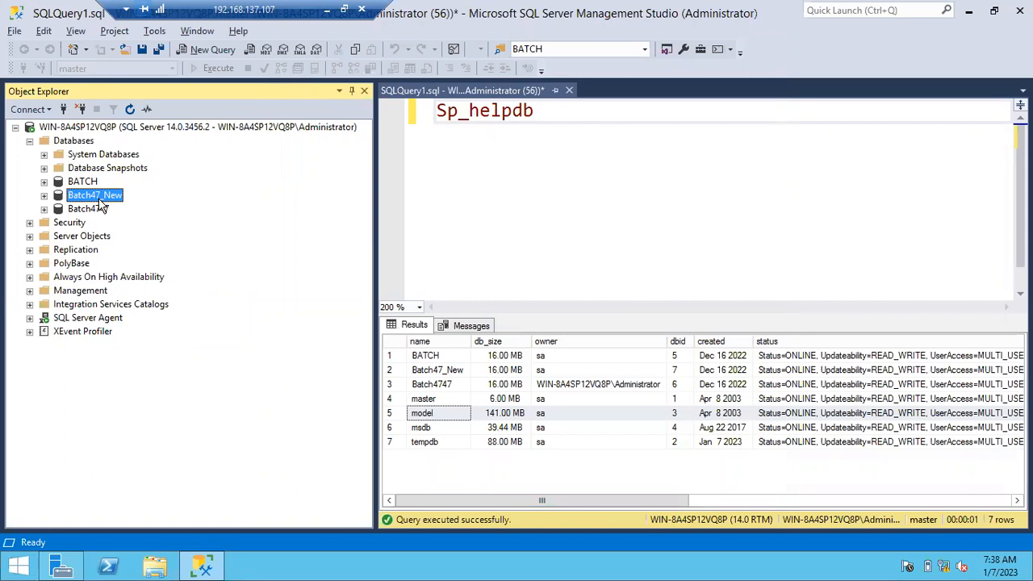
# Rerun the Sp_helpdb query and examine the recovery model in the Batch47_New row's status.
pyautogui.click(384, 372)
pyautogui.moveTo(462, 502); pyautogui.dragTo(553, 502)
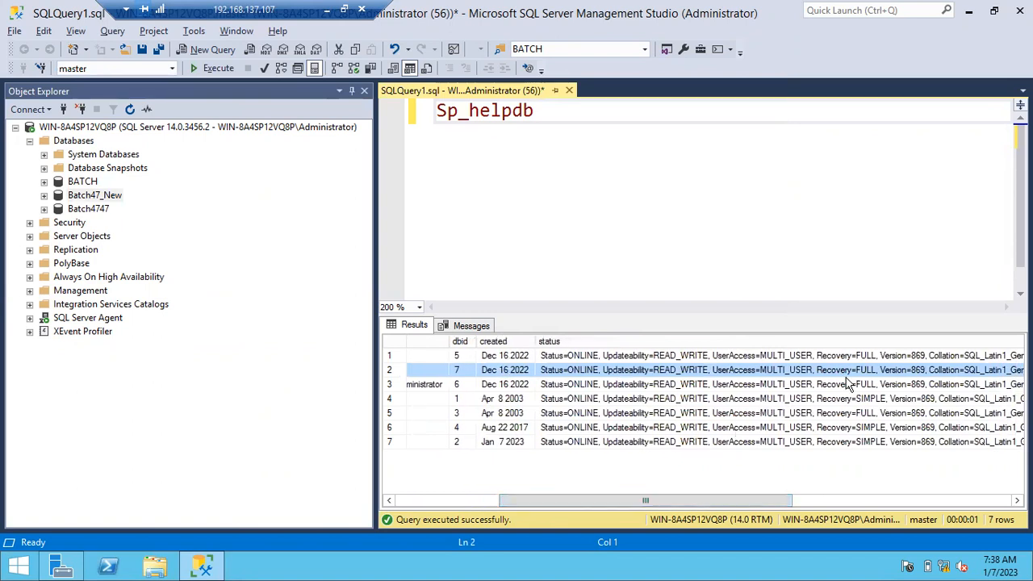
pyautogui.click(591, 231)
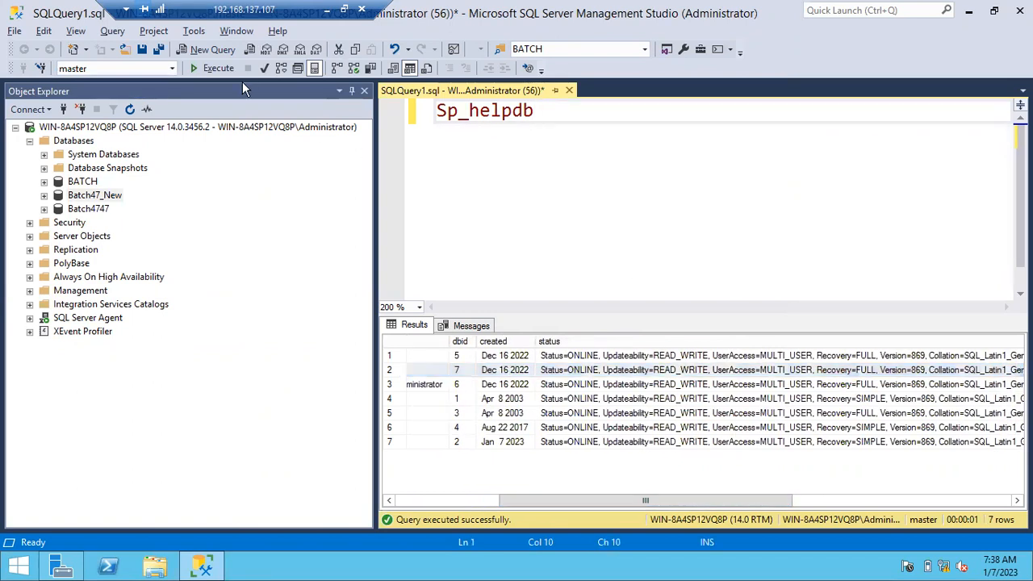
pyautogui.click(216, 67)
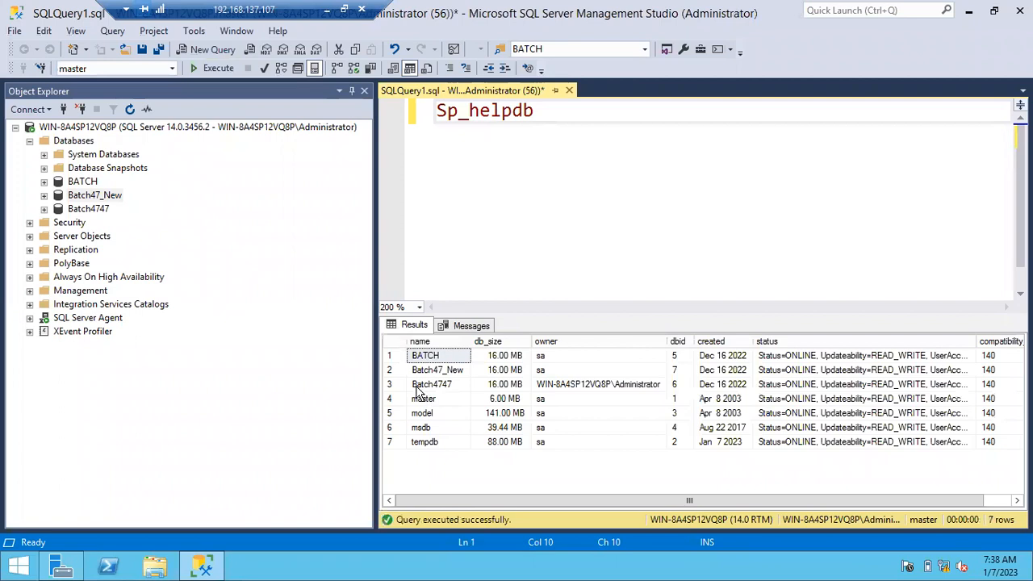
pyautogui.click(390, 370)
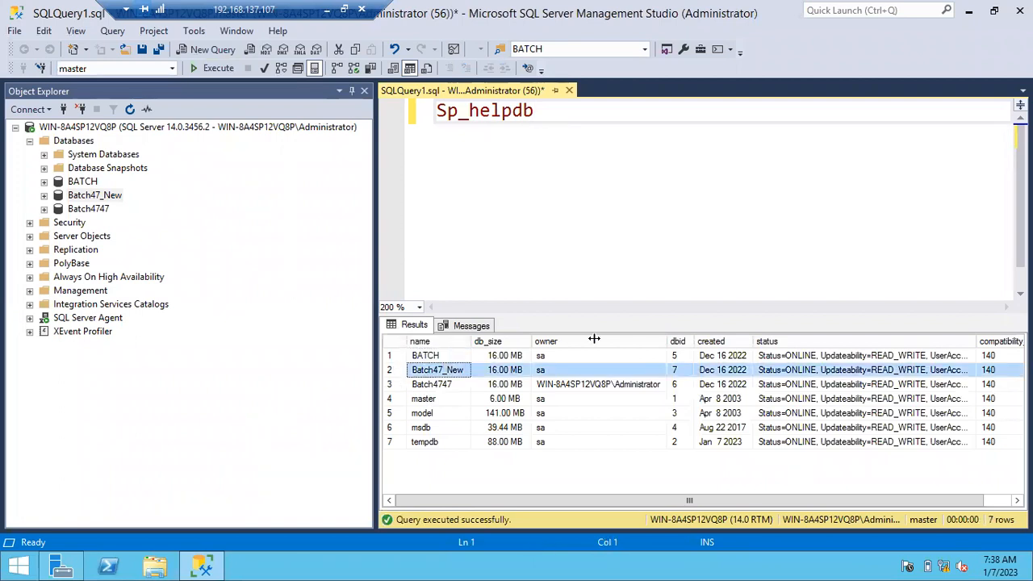
pyautogui.doubleClick(975, 341)
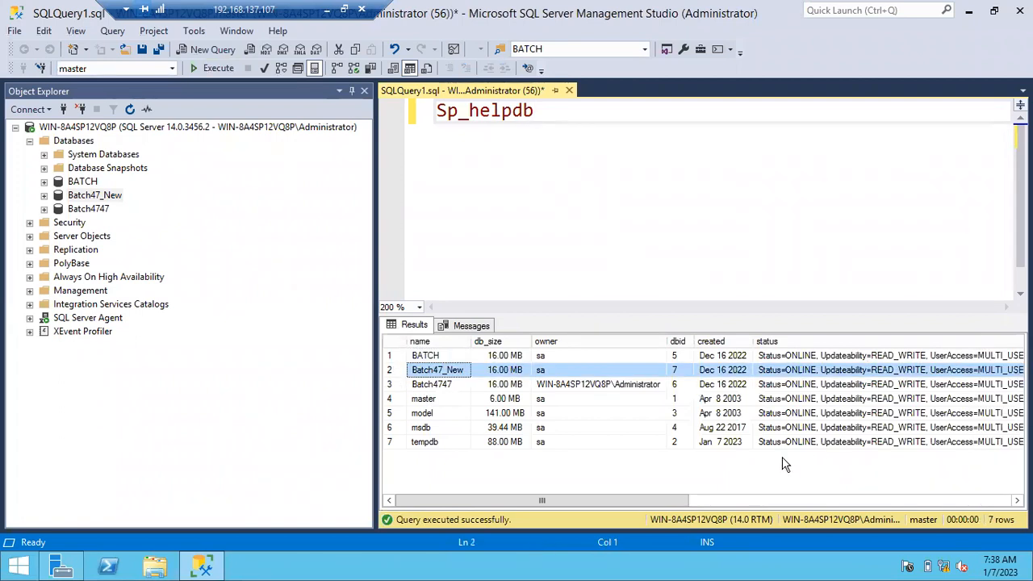
pyautogui.click(749, 501)
pyautogui.moveTo(790, 500); pyautogui.dragTo(804, 500)
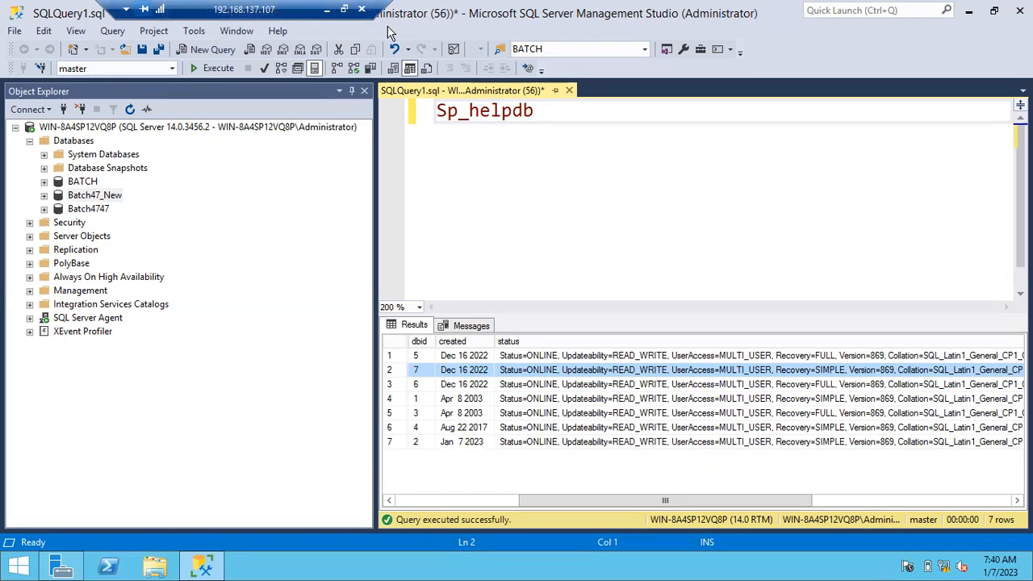
# Switch to the Notepad notes and add the line "Psuedo simple Recovery Model" at the end.
pyautogui.click(327, 9)
pyautogui.click(608, 413)
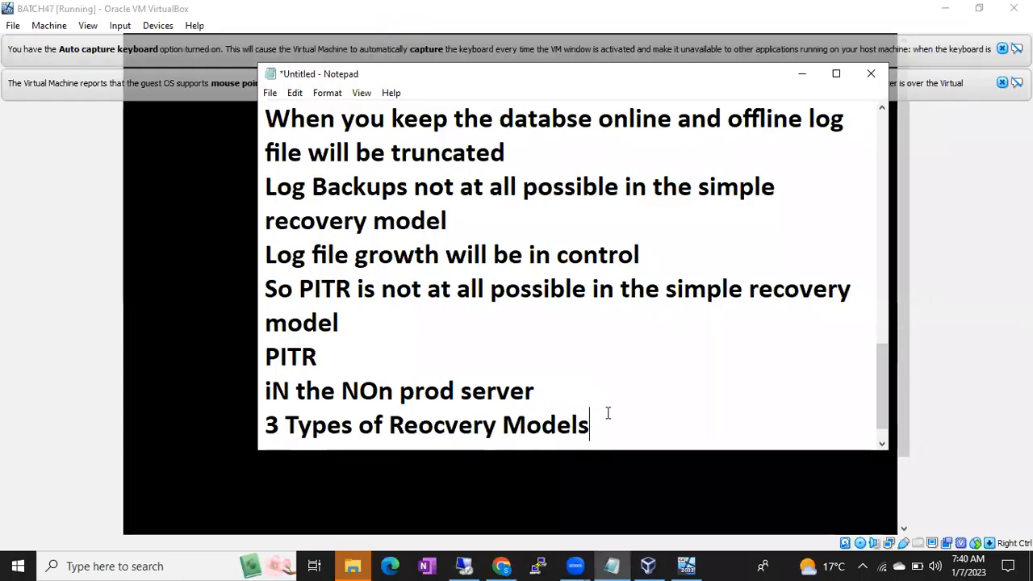
pyautogui.press('Return')
pyautogui.write('Psuedo s')
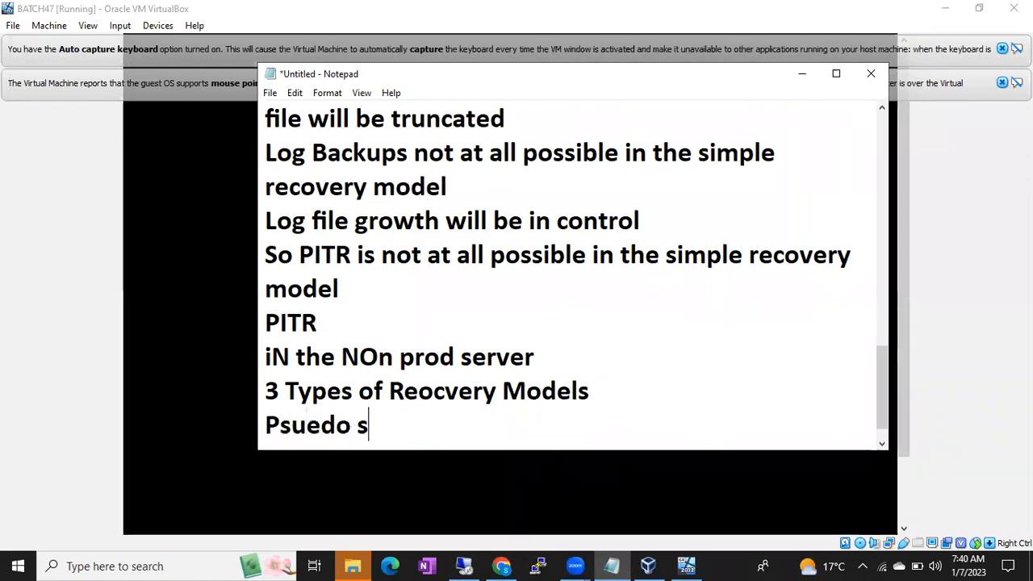
pyautogui.write('imple Recove')
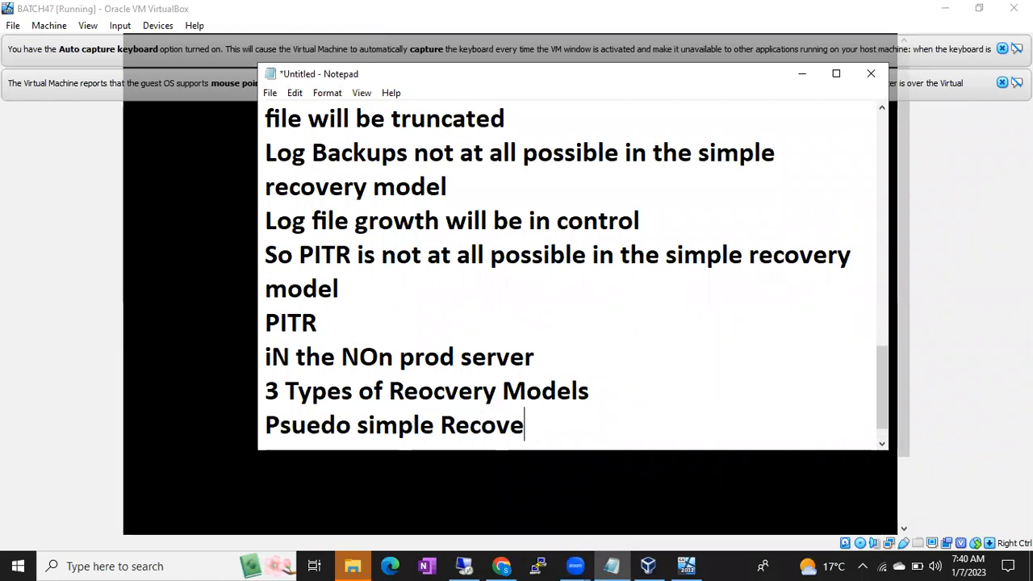
pyautogui.write('ry Model')
pyautogui.press('Return')
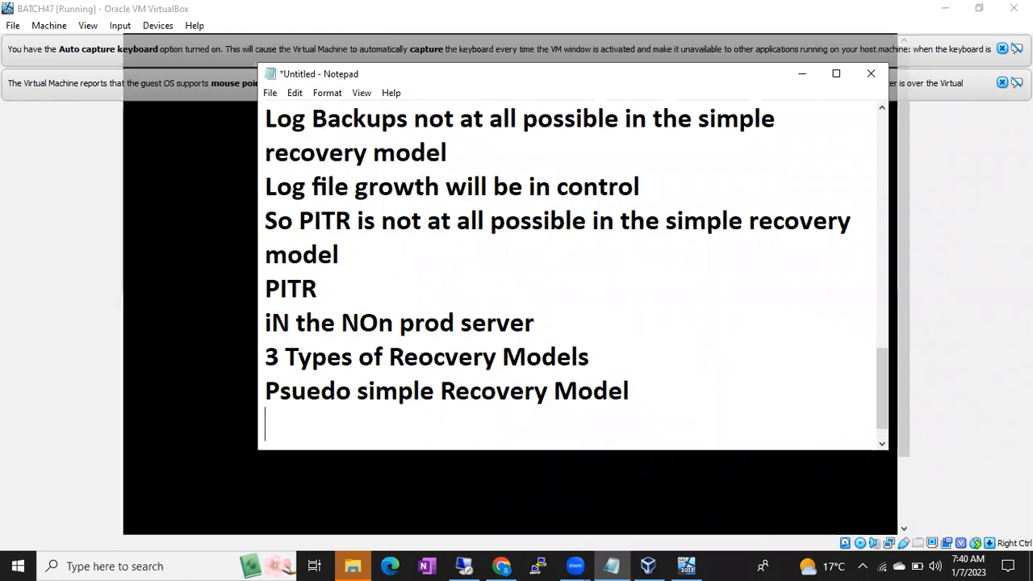
# Add the note lines "When you change the recovery model" and "from Full to Simple or Full to Bulk".
pyautogui.write('When ')
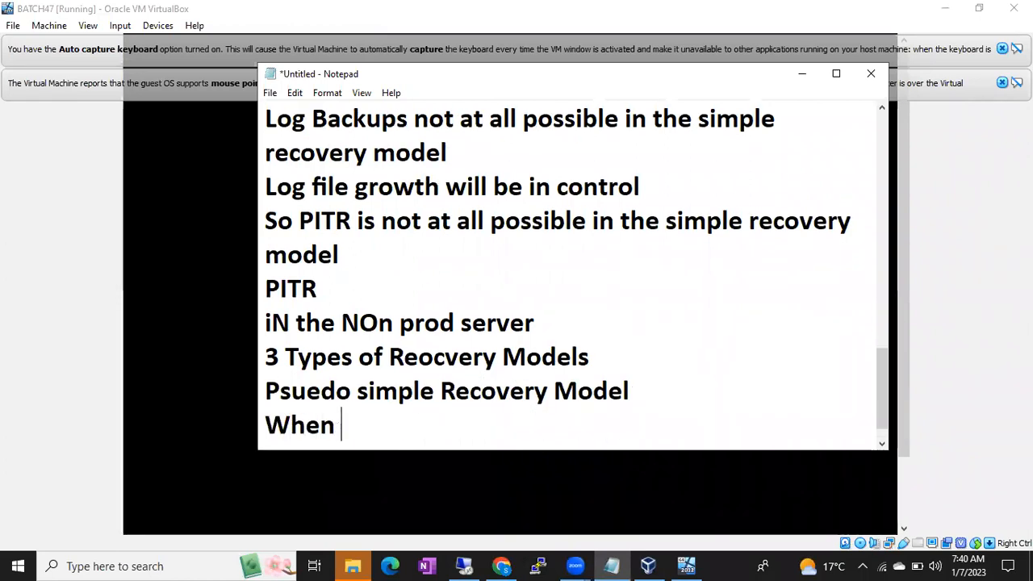
pyautogui.write('you change the re')
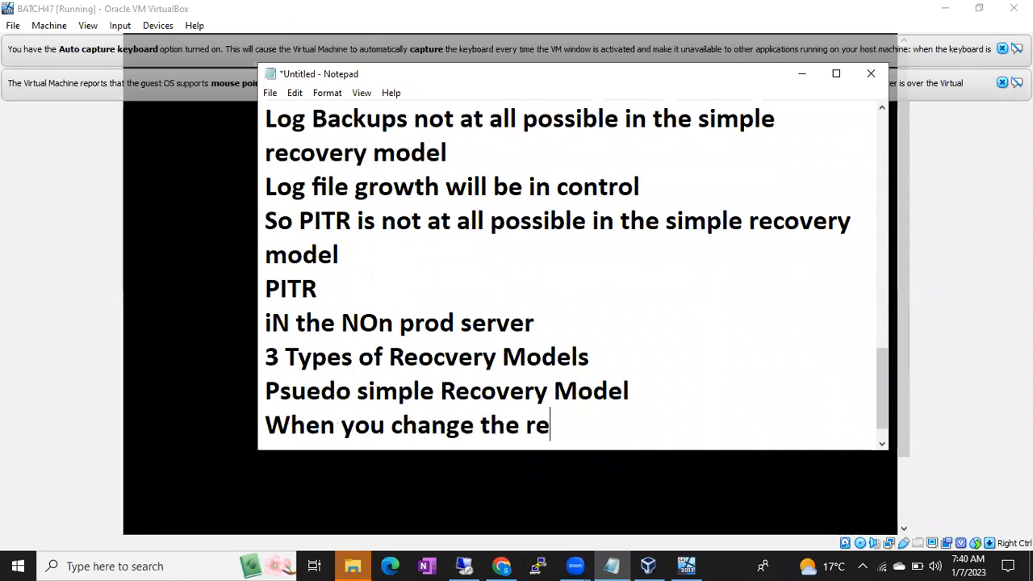
pyautogui.write('covery model')
pyautogui.press('Return')
pyautogui.write('from Full to S')
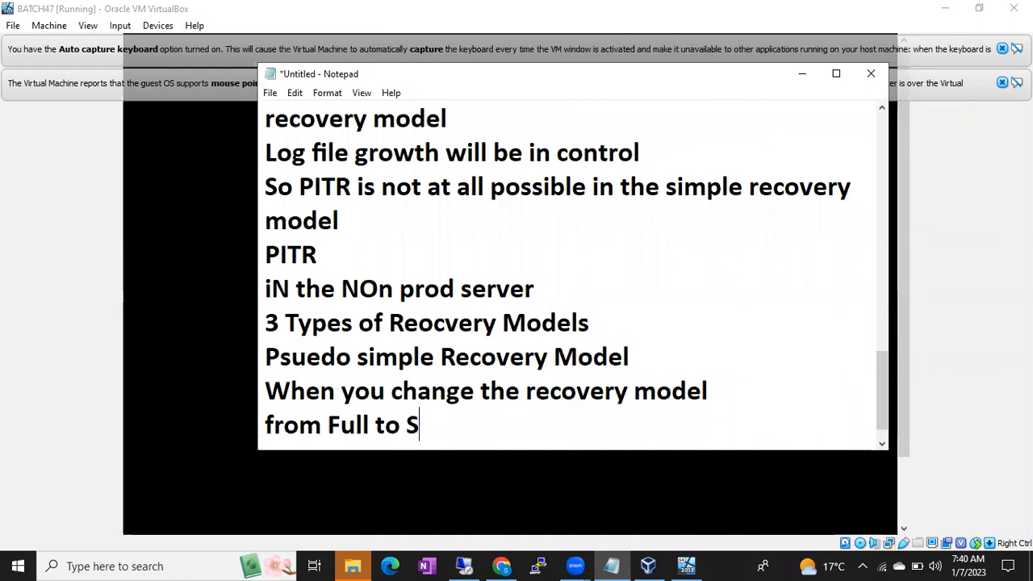
pyautogui.write('imple or F')
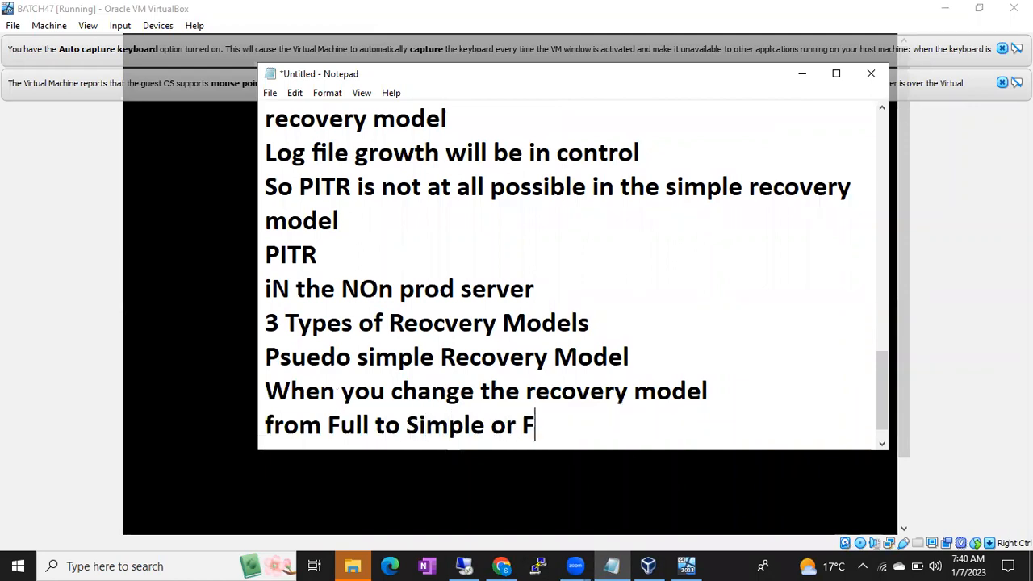
pyautogui.write('ull to Bul')
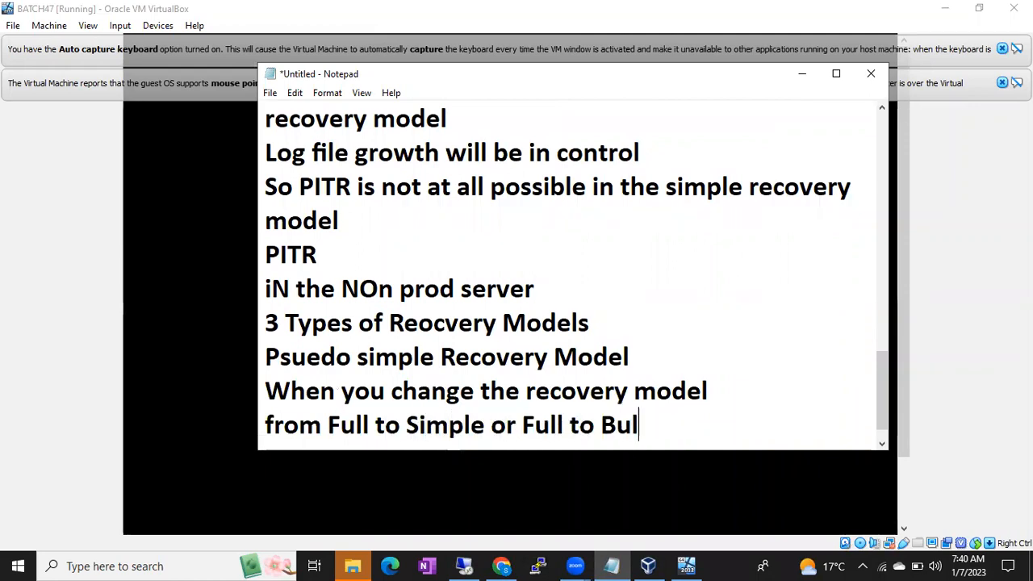
pyautogui.write('k')
pyautogui.press('Return')
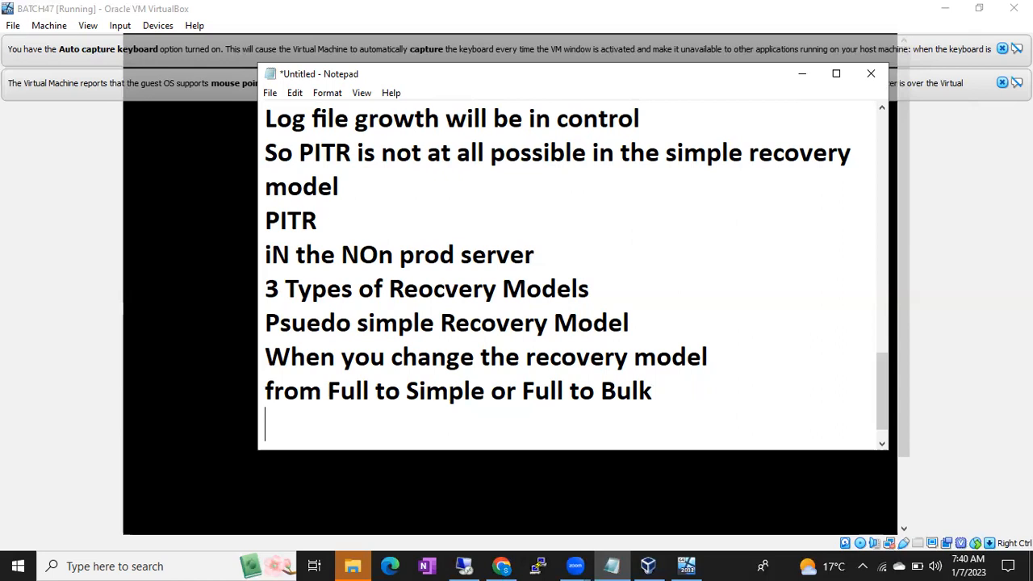
# Add the note line "Take Full Backup to apply New recovery model".
pyautogui.write('Take Full Ba')
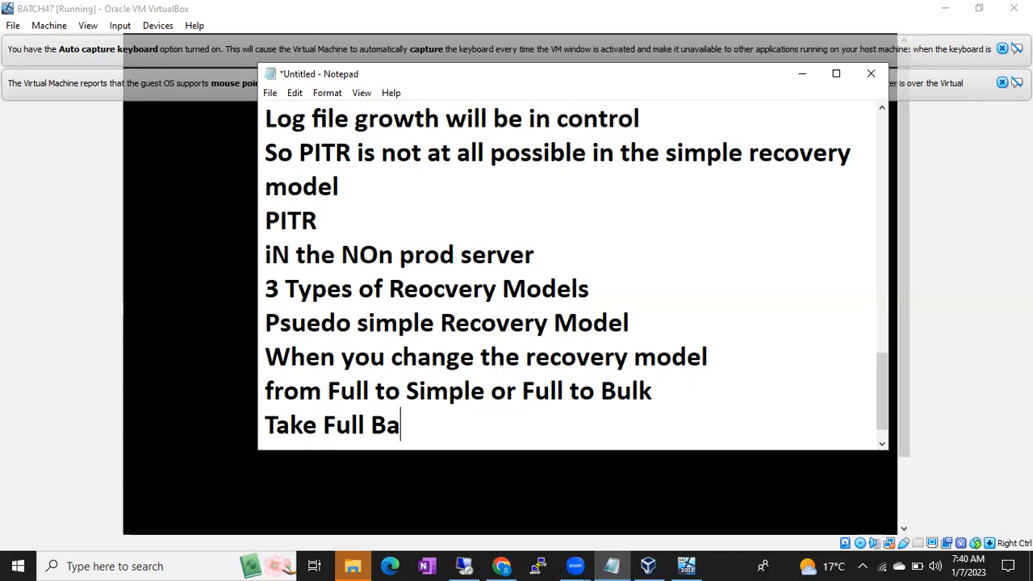
pyautogui.write('ckup to apply ')
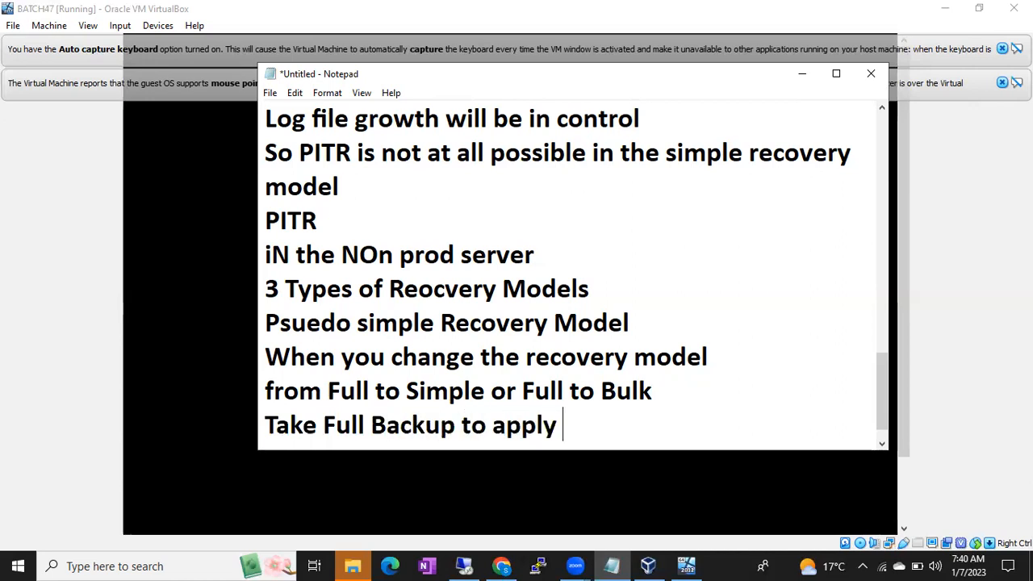
pyautogui.write('New recovery')
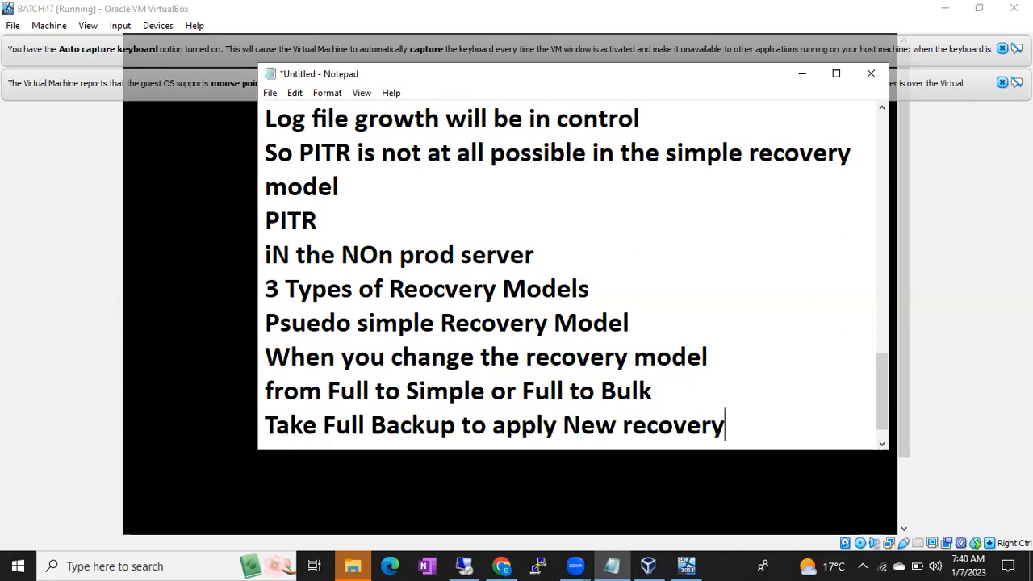
pyautogui.write(' model')
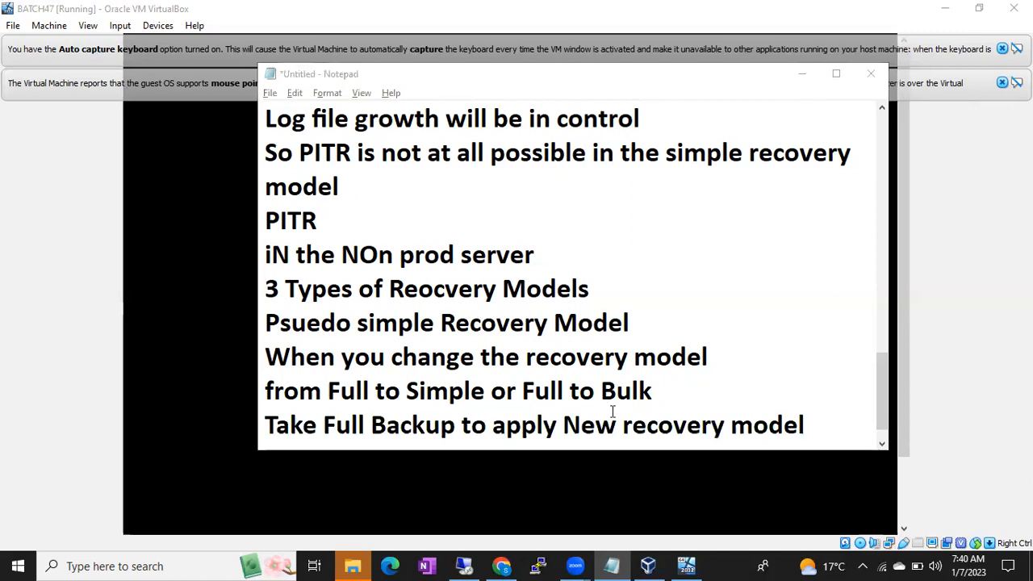
# Return to SQL Server Management Studio and add the line "Full to Simple" below Sp_helpdb in the query.
pyautogui.hotkey('alt', 'Tab')
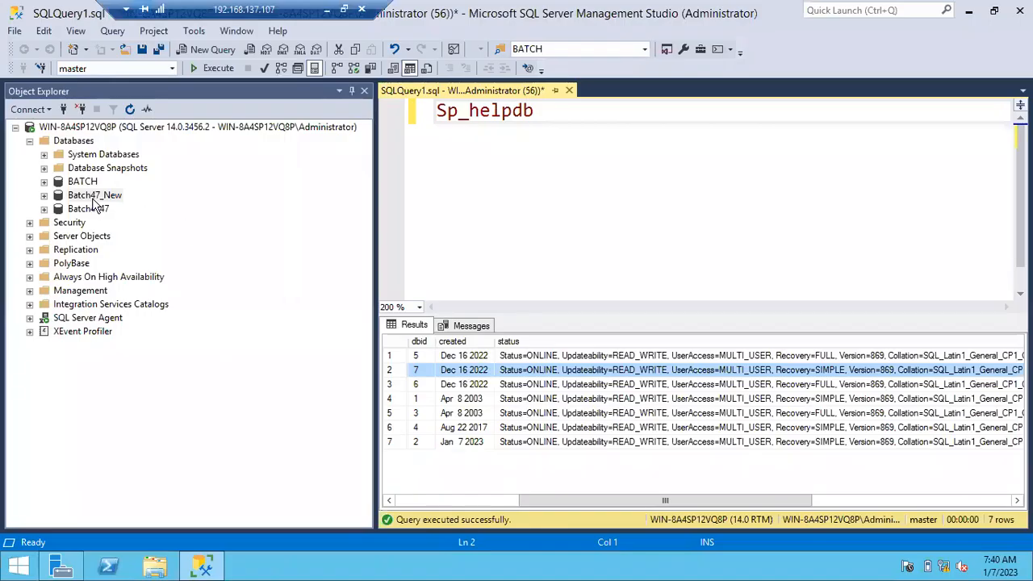
pyautogui.click(570, 122)
pyautogui.press('Return')
pyautogui.write('Fu')
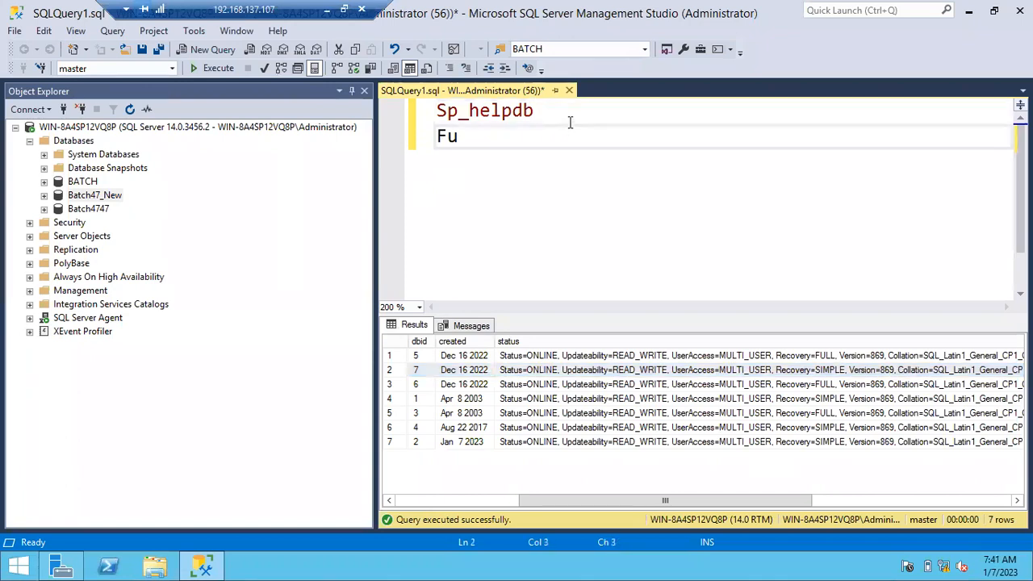
pyautogui.write('ll to Simple')
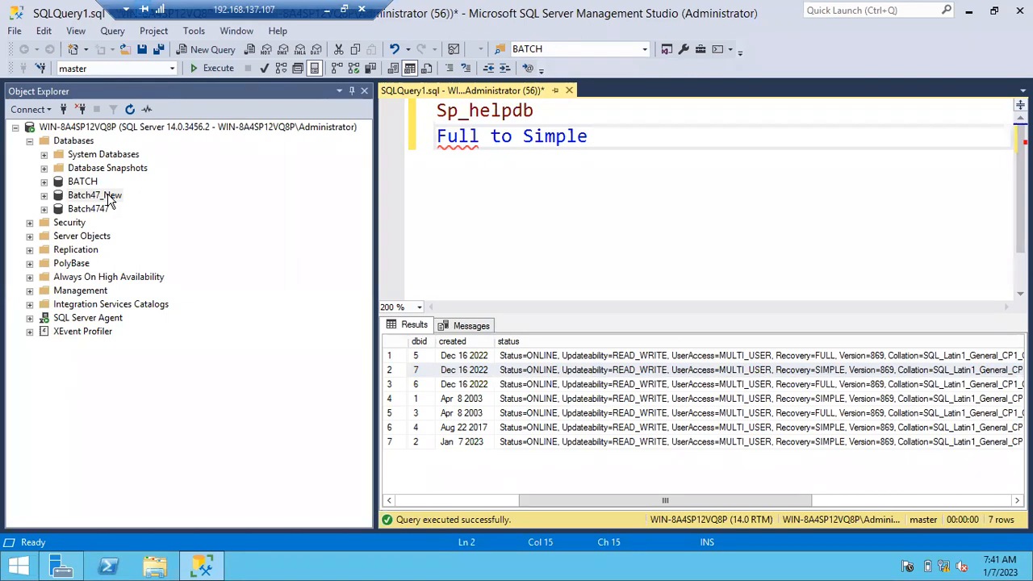
pyautogui.moveTo(521, 141); pyautogui.dragTo(597, 142)
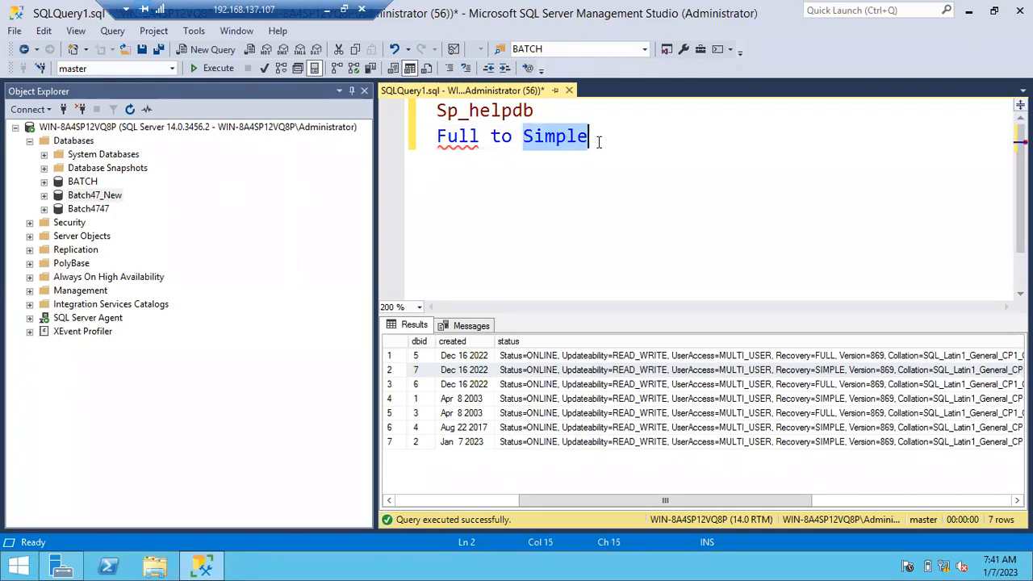
# Add the line "When you take a full backup" below "Full to Simple" in the query.
pyautogui.click(599, 141)
pyautogui.press('Return')
pyautogui.write('When you ')
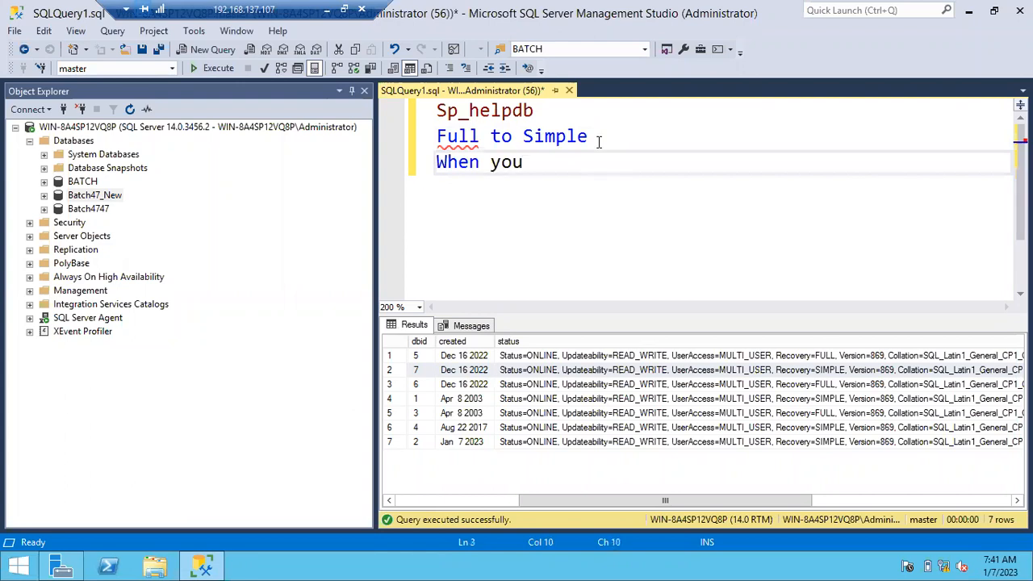
pyautogui.write('take a full backup')
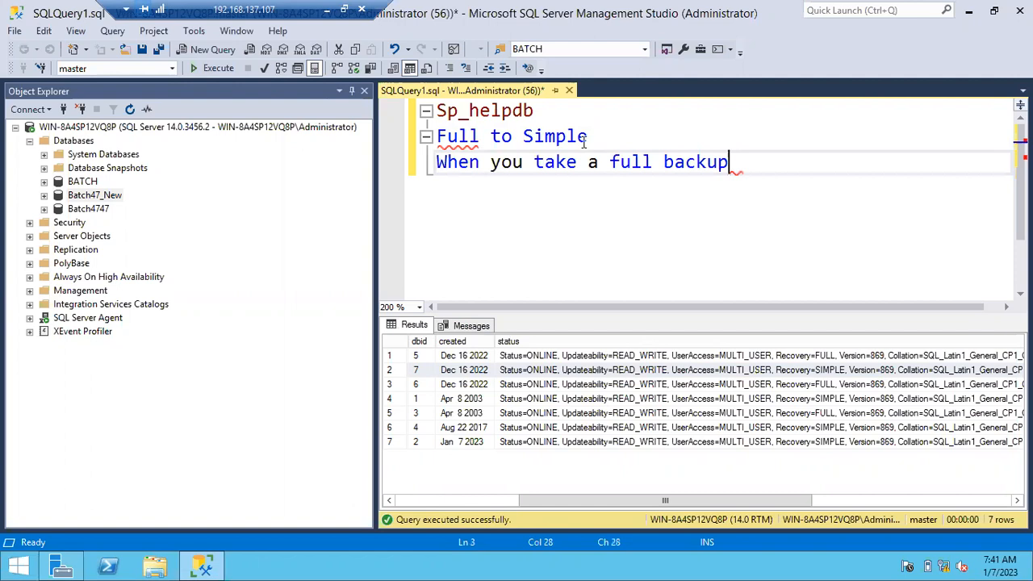
pyautogui.moveTo(599, 161); pyautogui.dragTo(741, 155)
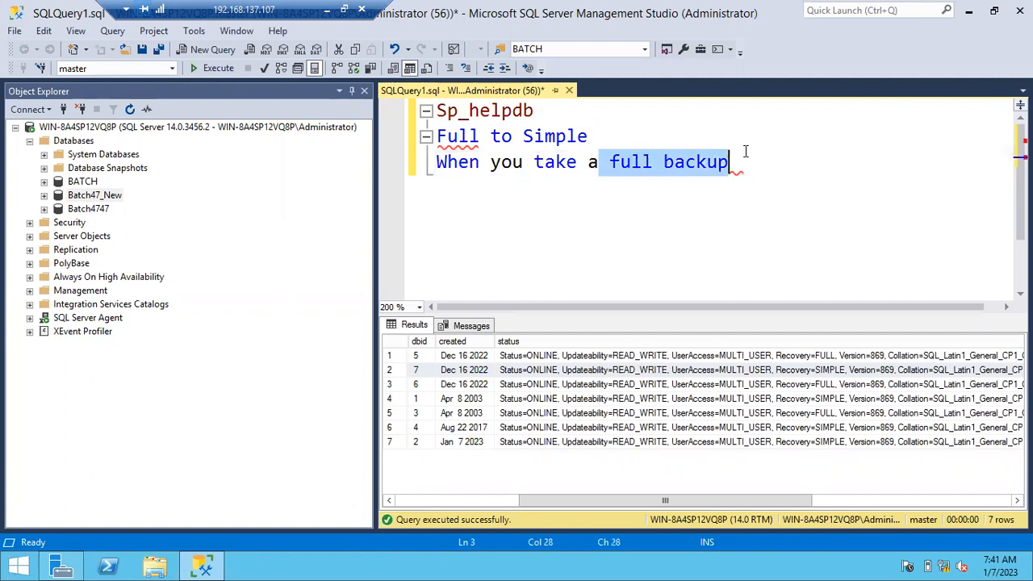
pyautogui.moveTo(524, 136); pyautogui.dragTo(602, 139)
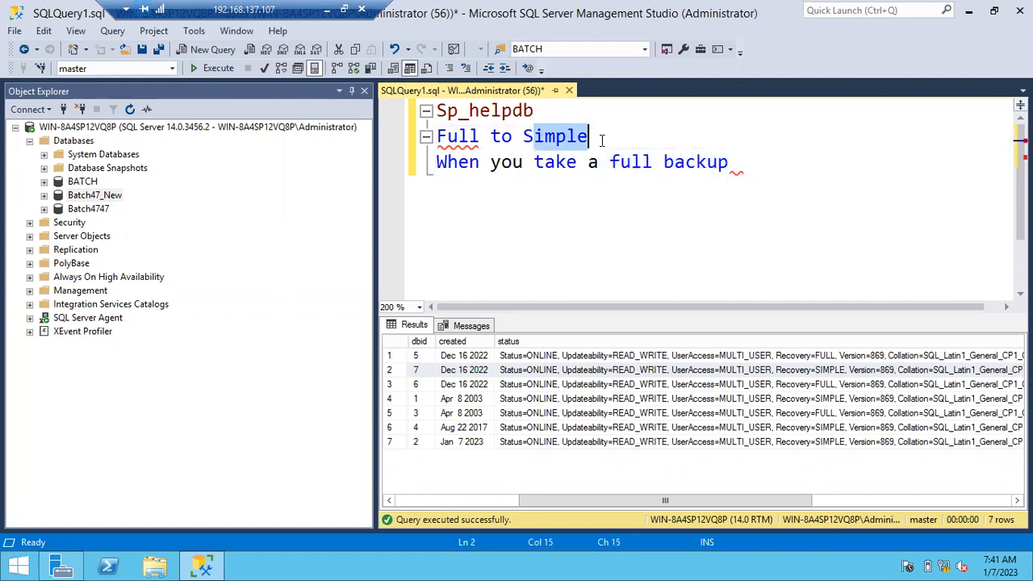
# Add the line "Psedo simple RM" below the full backup line in the query.
pyautogui.click(731, 161)
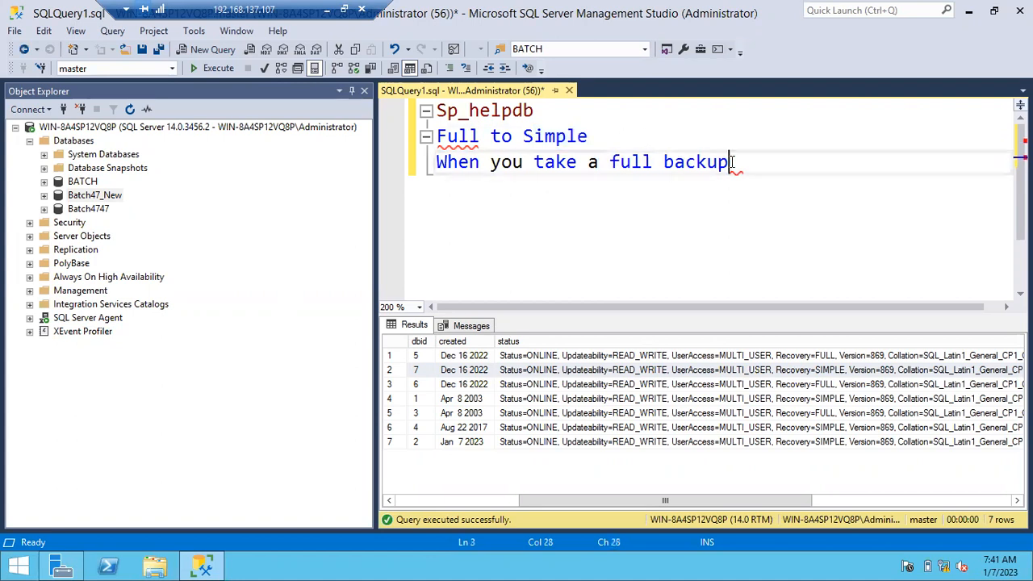
pyautogui.press('Return')
pyautogui.write('Psedo so')
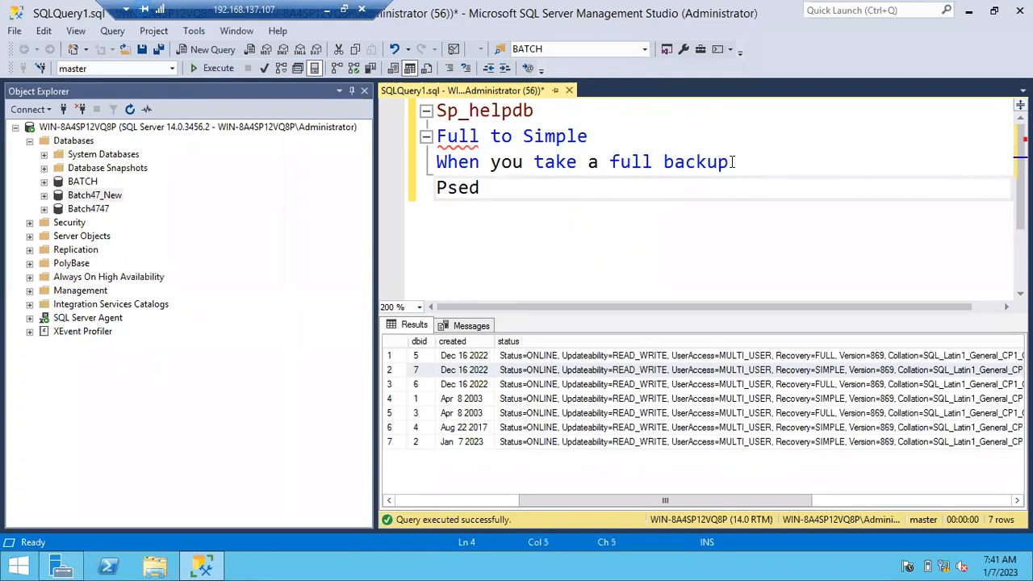
pyautogui.press('BackSpace')
pyautogui.write('imple recofe')
pyautogui.press('BackSpace')
pyautogui.press('BackSpace')
pyautogui.press('BackSpace')
pyautogui.press('BackSpace')
pyautogui.press('BackSpace')
pyautogui.press('BackSpace')
pyautogui.press('BackSpace')
pyautogui.write('RM')
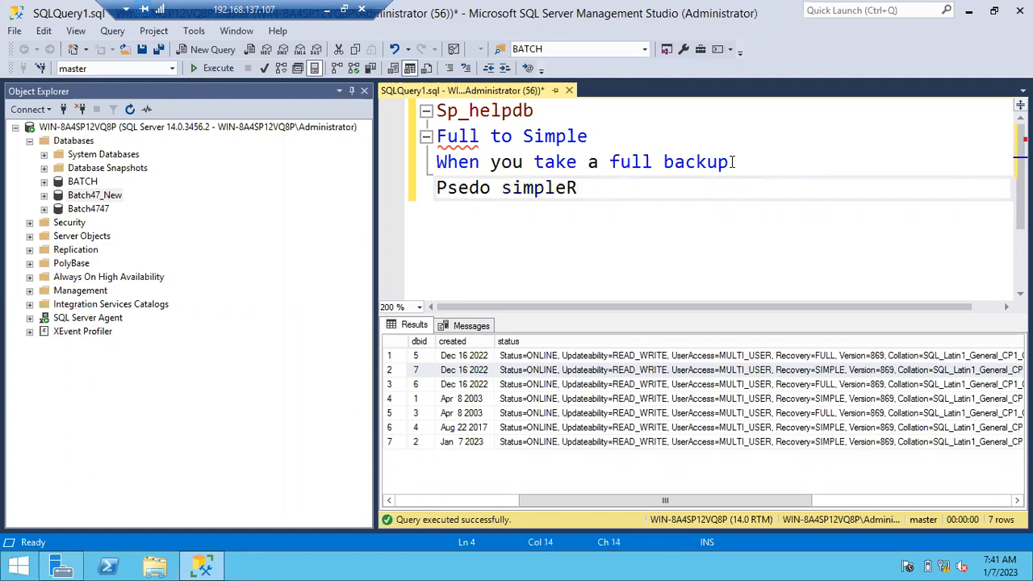
pyautogui.click(568, 188)
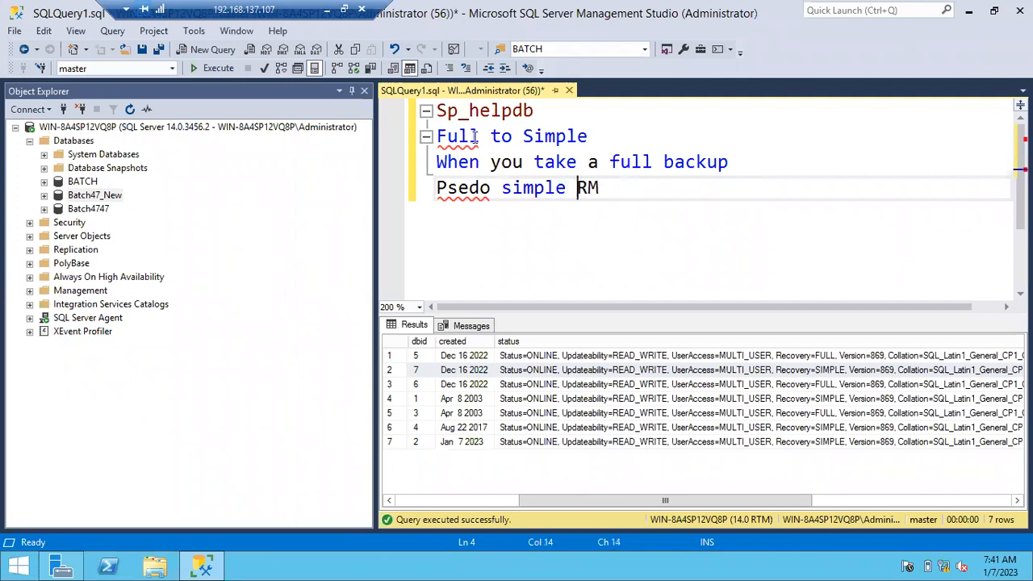
# Correct the spelling of "Psedo" to "Pseudo" in the last line of the query.
pyautogui.click(449, 135)
pyautogui.moveTo(437, 135); pyautogui.dragTo(435, 136)
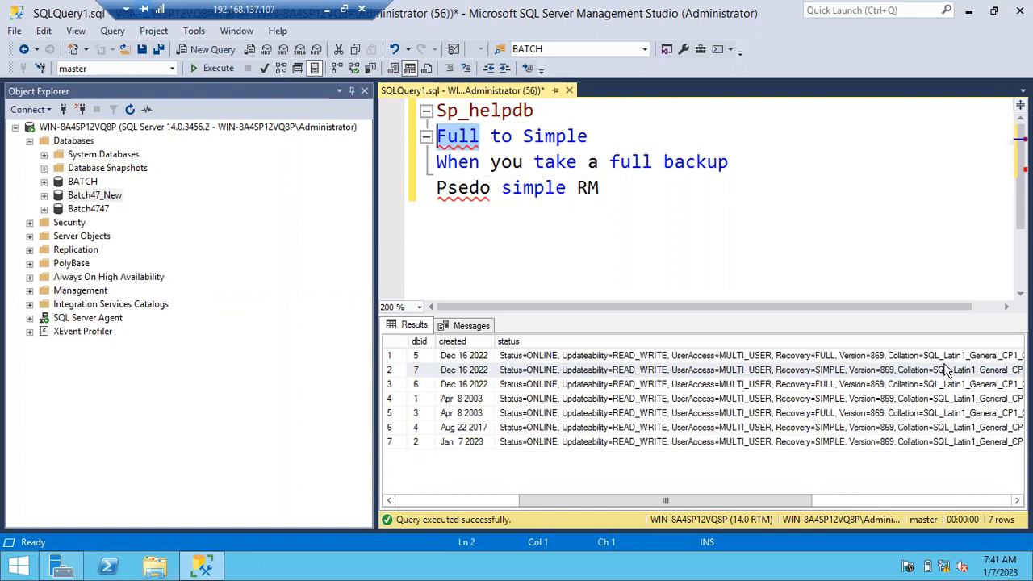
pyautogui.moveTo(618, 161); pyautogui.dragTo(703, 183)
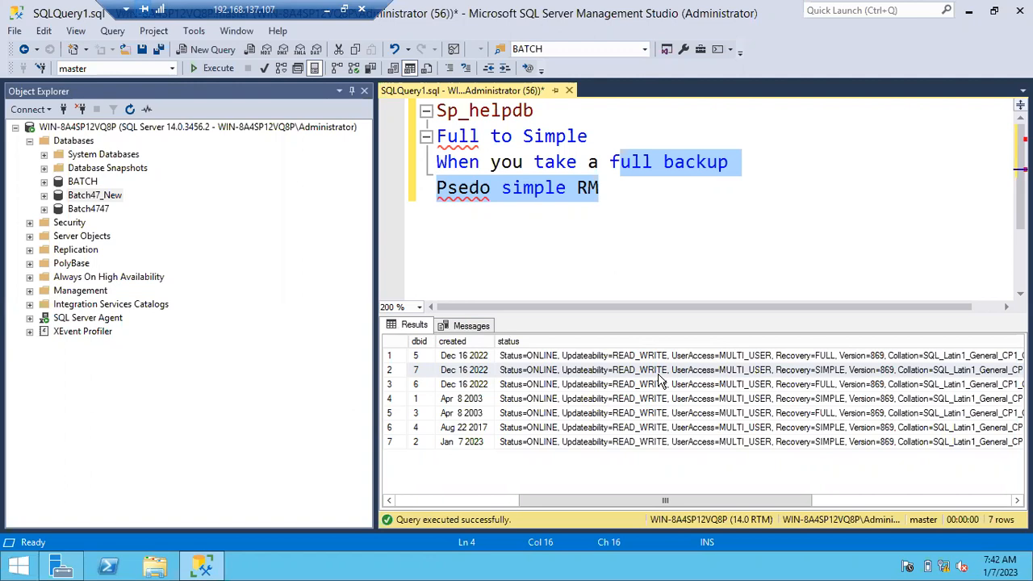
pyautogui.click(468, 188)
pyautogui.write('u')
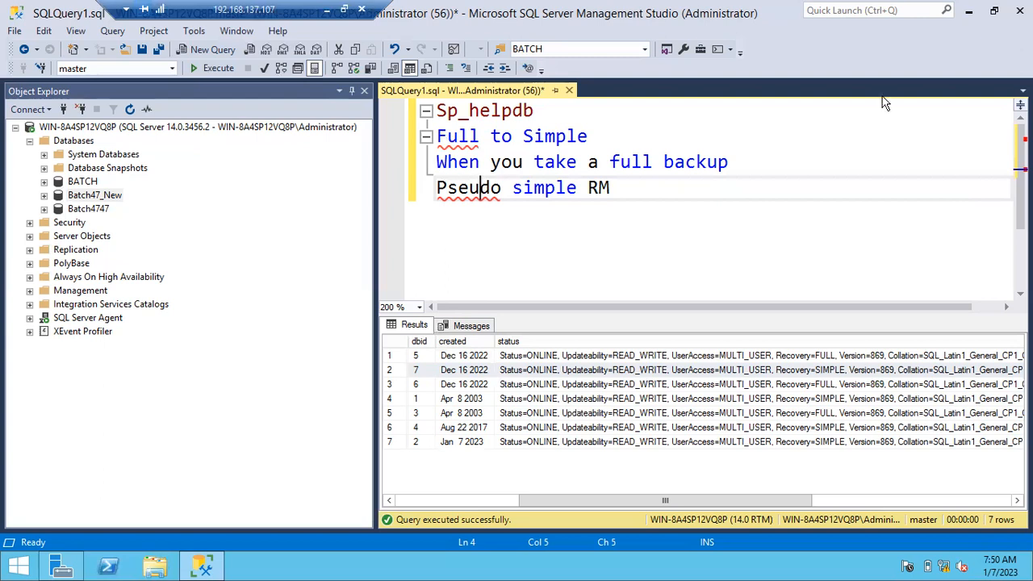
# Switch to the Notepad notes and replace all the text with "Try to change recovery models of the system databses".
pyautogui.click(685, 212)
pyautogui.click(328, 24)
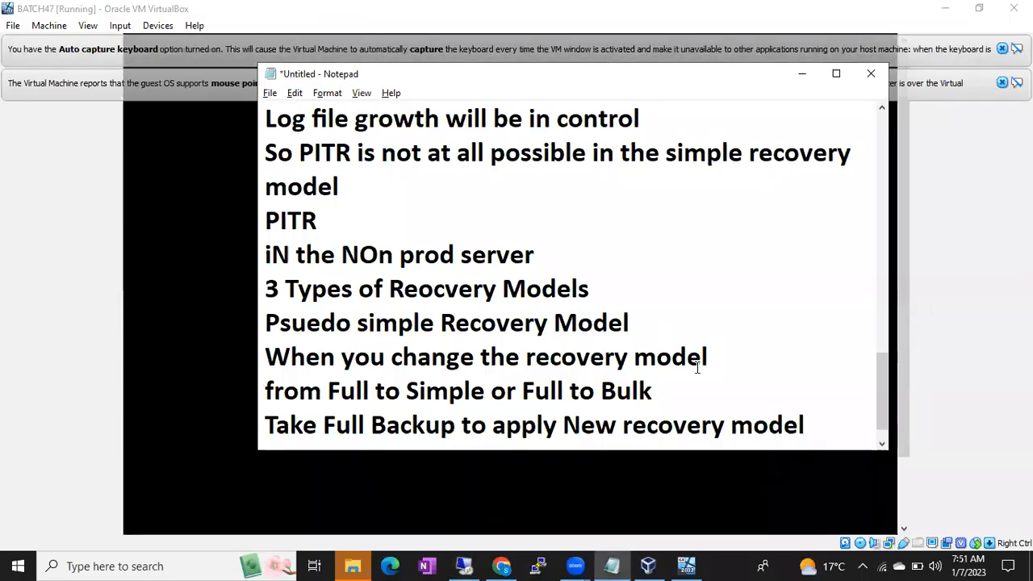
pyautogui.hotkey('ctrl', 'a')
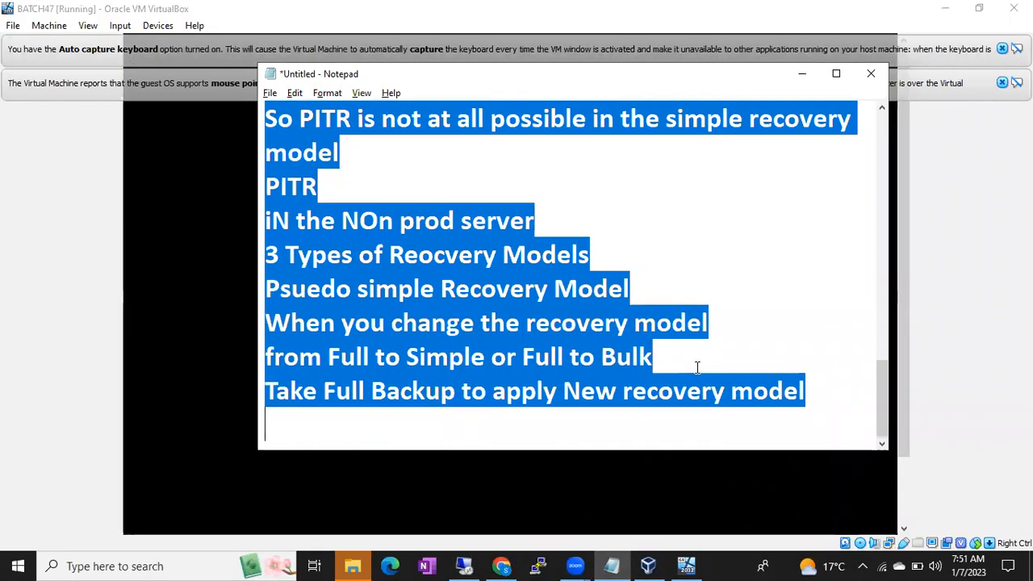
pyautogui.write('Recovery')
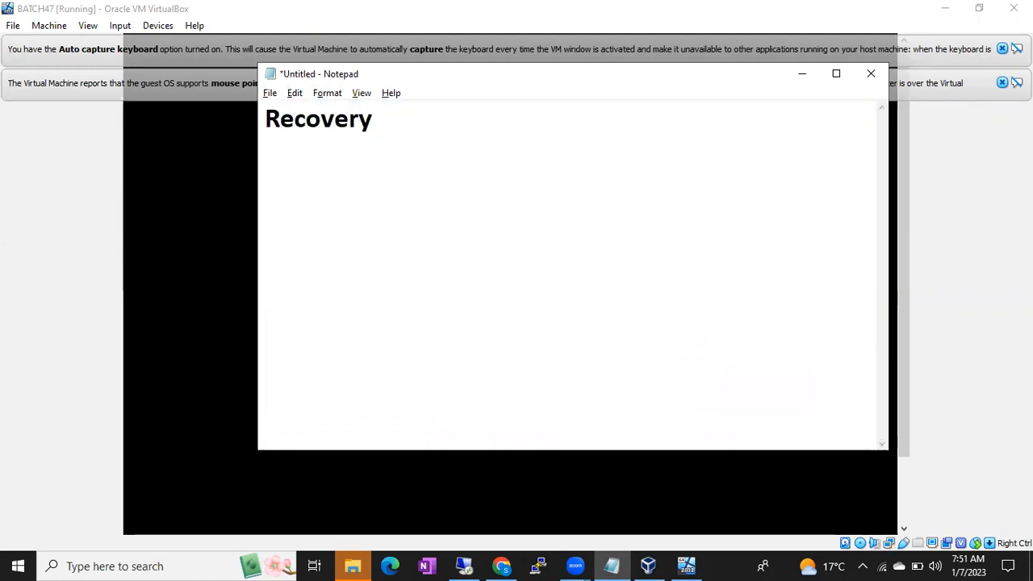
pyautogui.hotkey('ctrl', 'a')
pyautogui.write('Try to cha')
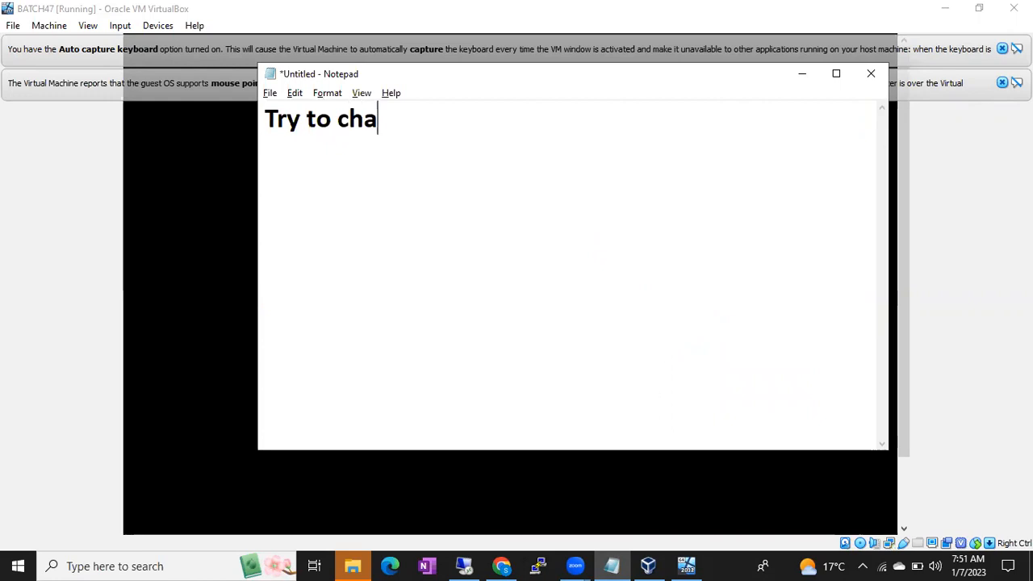
pyautogui.write('nge recovery m')
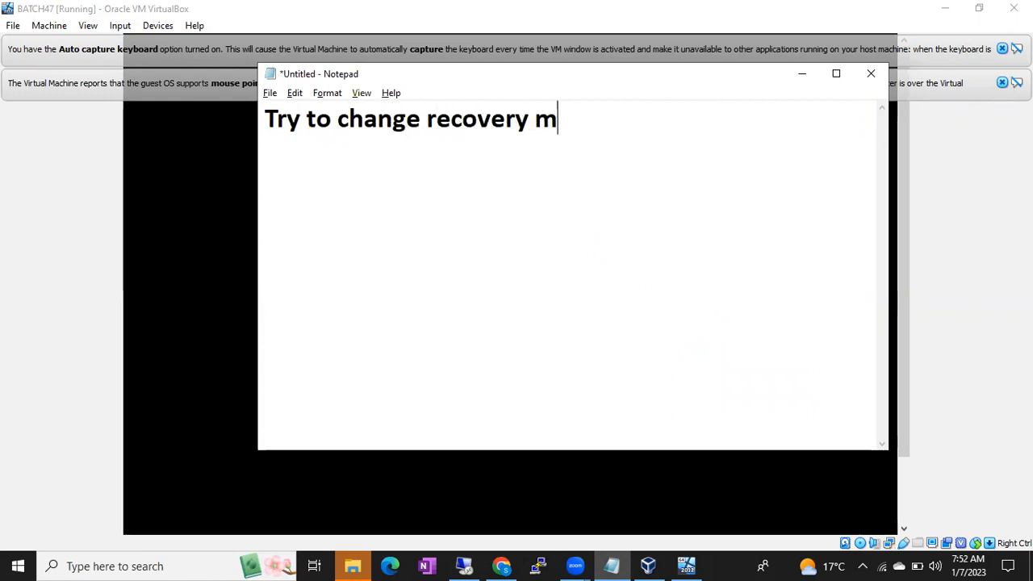
pyautogui.write('odels fo the')
pyautogui.press('BackSpace')
pyautogui.press('BackSpace')
pyautogui.press('BackSpace')
pyautogui.press('BackSpace')
pyautogui.press('BackSpace')
pyautogui.press('BackSpace')
pyautogui.press('BackSpace')
pyautogui.write('of the s')
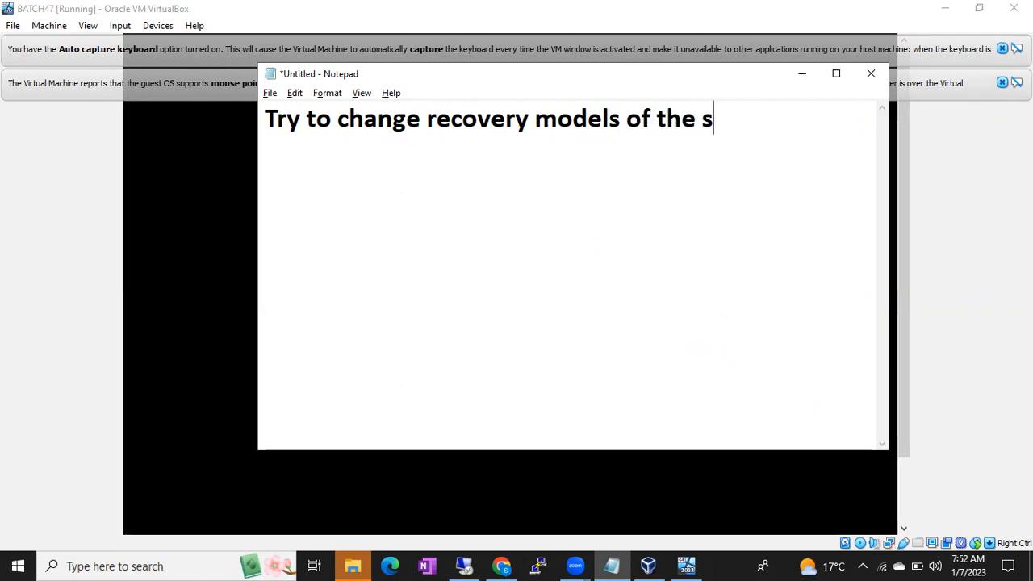
pyautogui.write('ystem databse')
pyautogui.write('s')
pyautogui.press('Return')
# Launch Microsoft Excel with a blank workbook.
pyautogui.press('super+r')
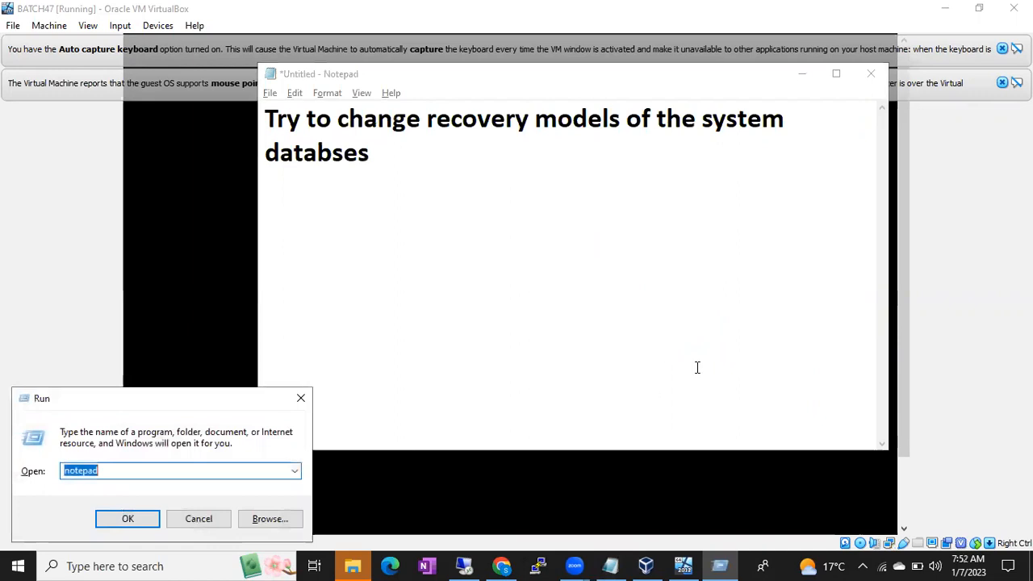
pyautogui.write('ex')
pyautogui.press('Down')
pyautogui.press('Return')
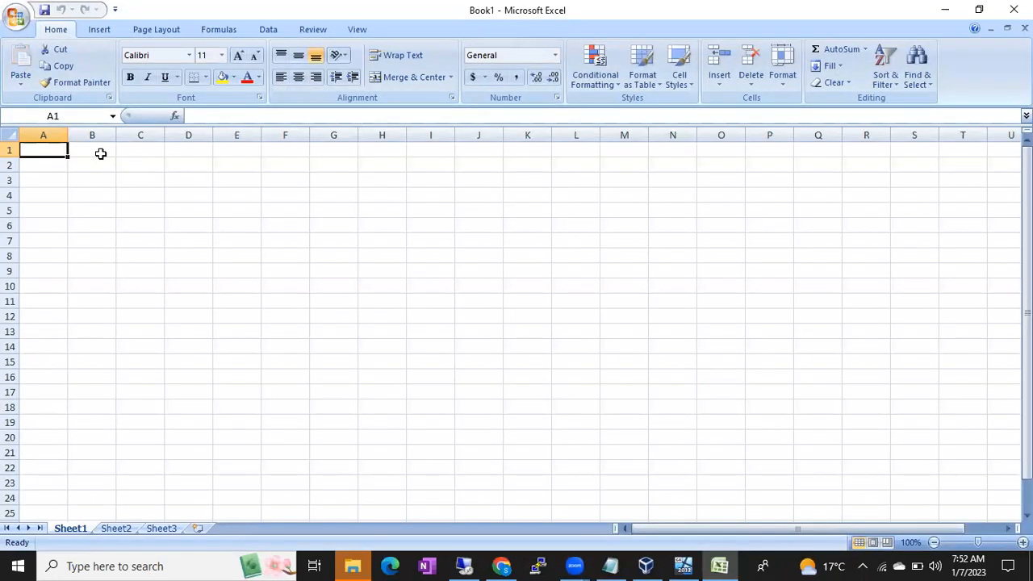
# List the system databases Master, Model, MSDB and TempDB in cells A2 to A5.
pyautogui.click(100, 154)
pyautogui.click(55, 163)
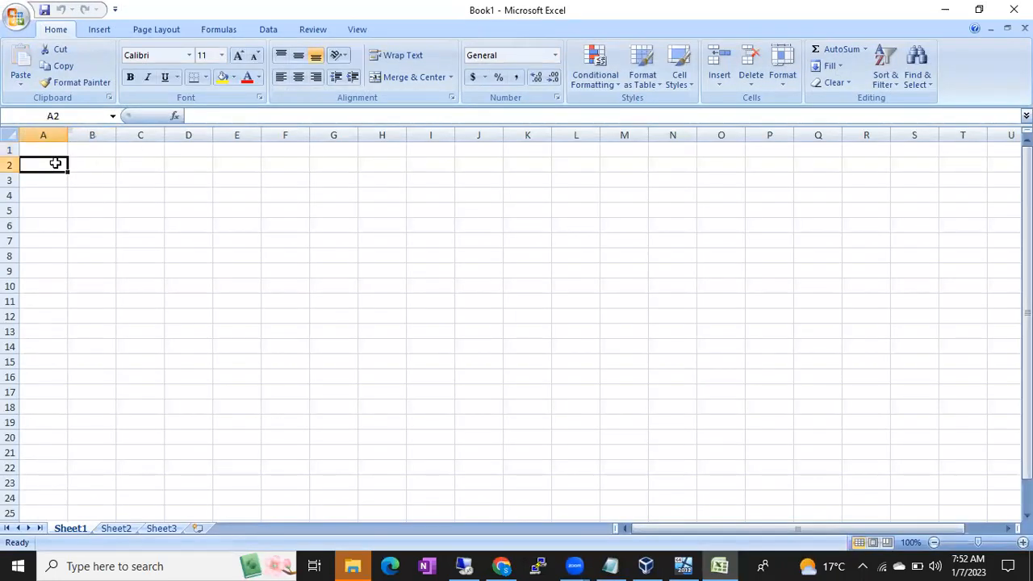
pyautogui.write('Master')
pyautogui.press('Return')
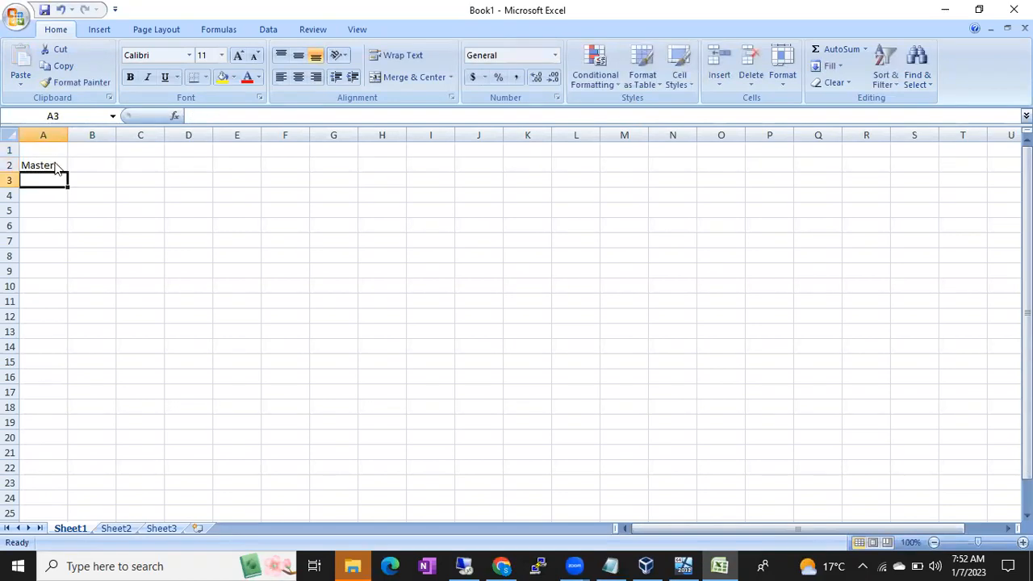
pyautogui.write('Ko')
pyautogui.press('BackSpace')
pyautogui.press('BackSpace')
pyautogui.write('MOdel')
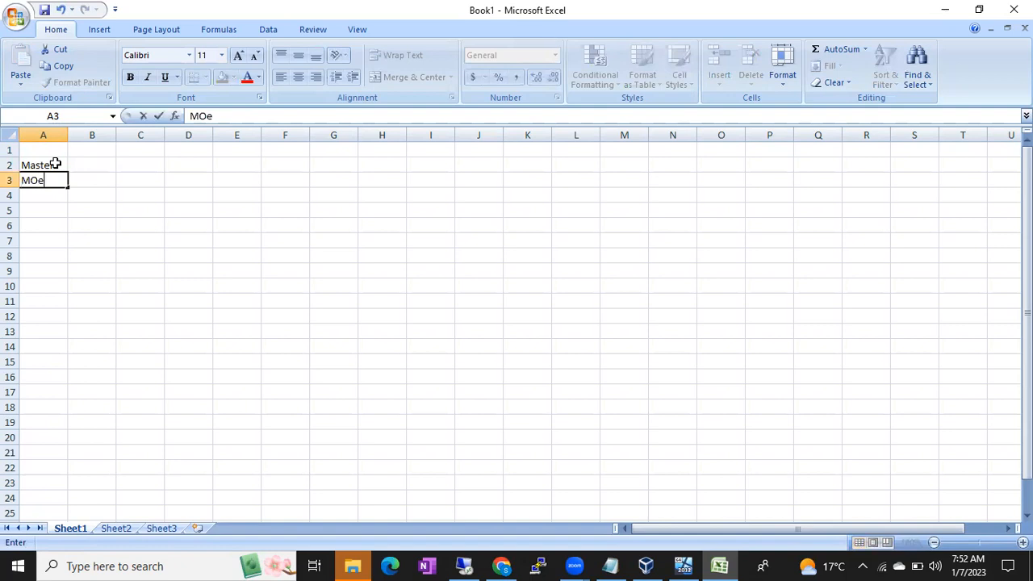
pyautogui.press('Return')
pyautogui.write('MSDB')
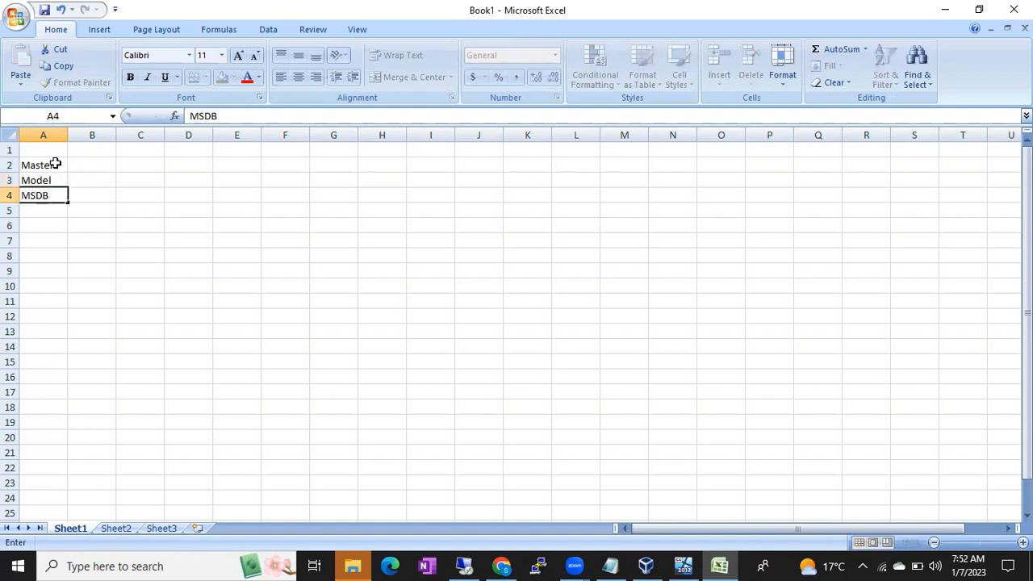
pyautogui.press('Return')
pyautogui.write('TempDB')
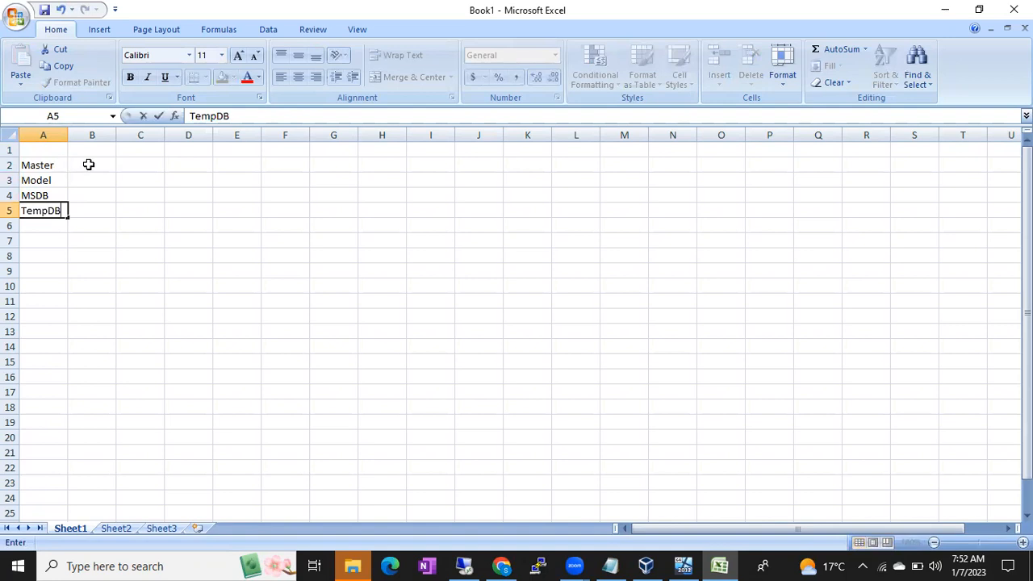
# Enter the headers "Full", "Bull Logged" and "Simple" in B1 to D1 and fit column C to its text.
pyautogui.click(88, 154)
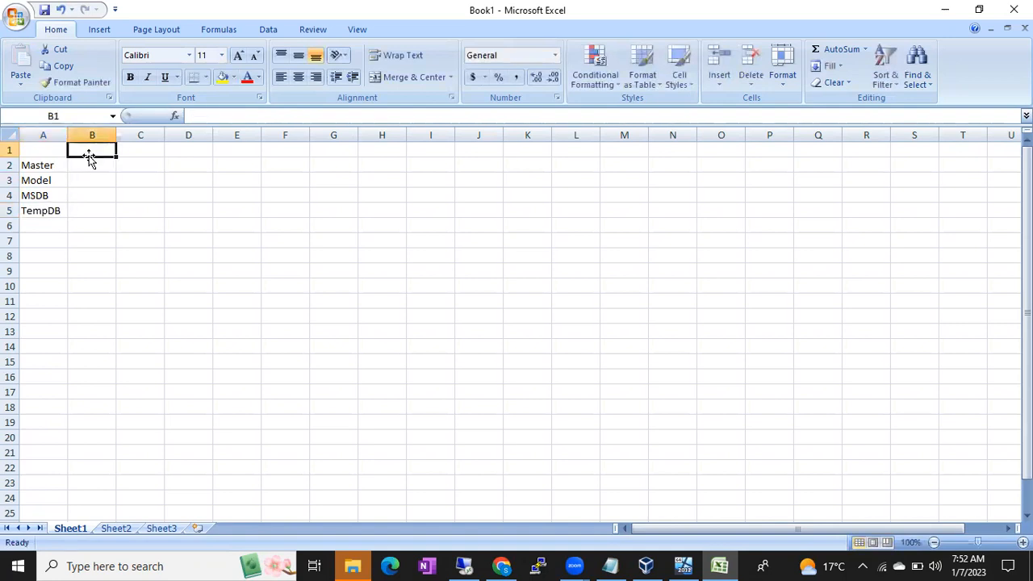
pyautogui.write('Full')
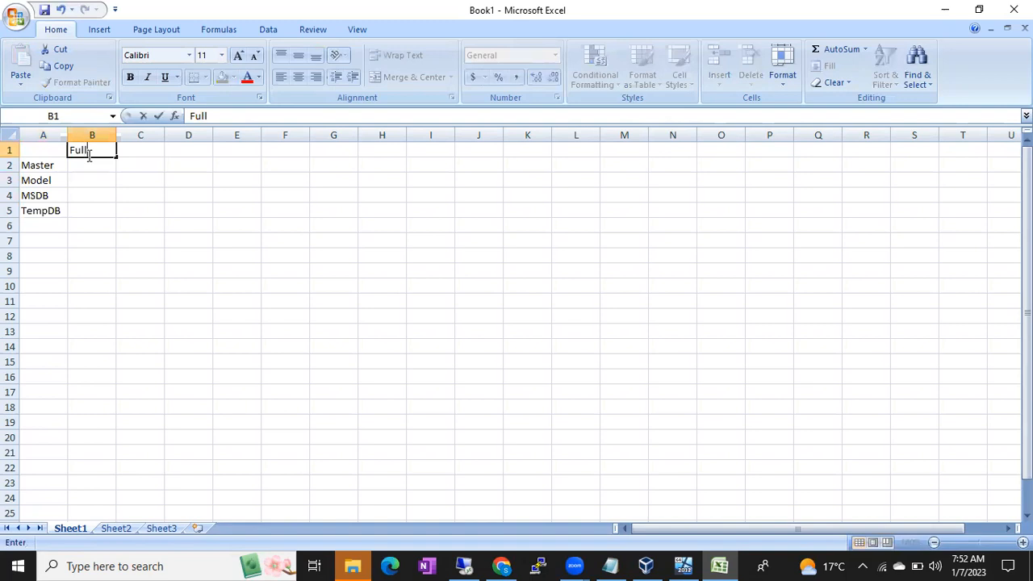
pyautogui.press('Tab')
pyautogui.write('Bull')
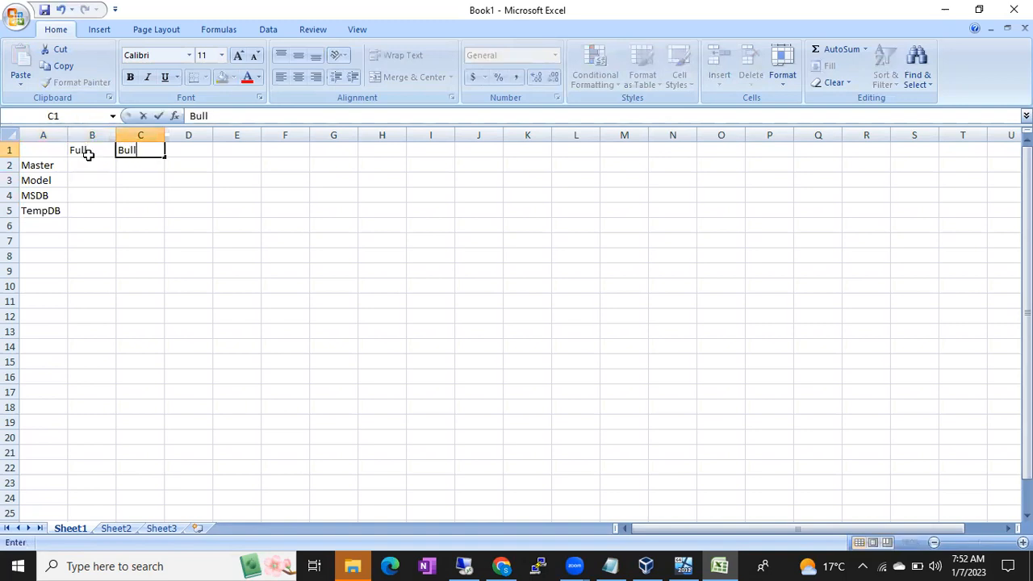
pyautogui.write(' Logged')
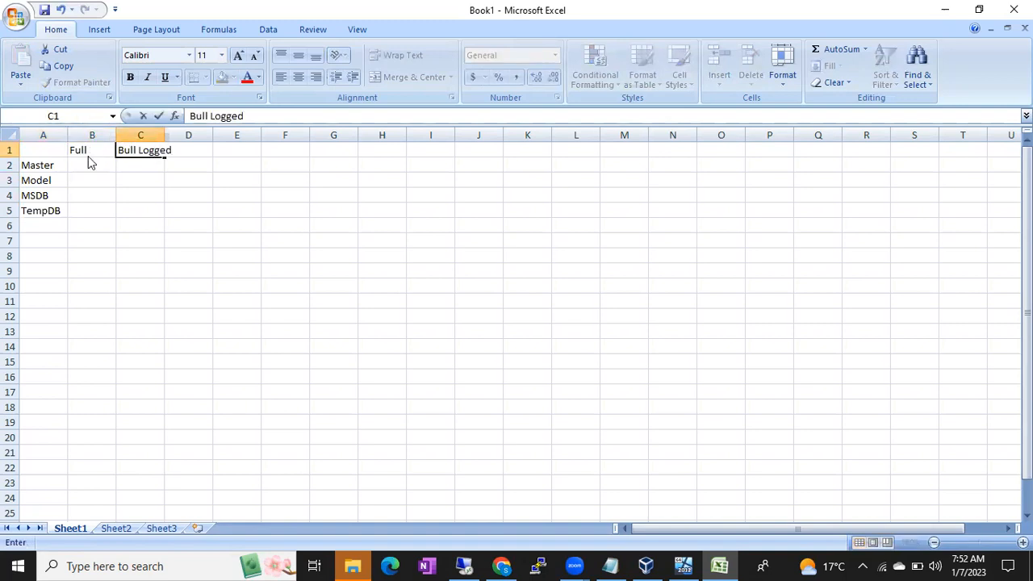
pyautogui.press('Tab')
pyautogui.write('Simple')
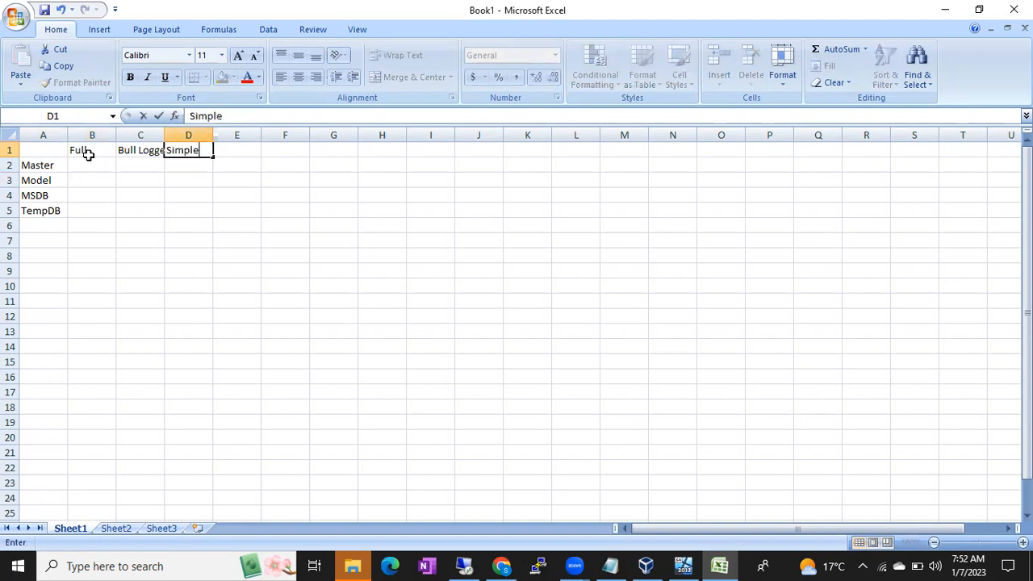
pyautogui.doubleClick(162, 133)
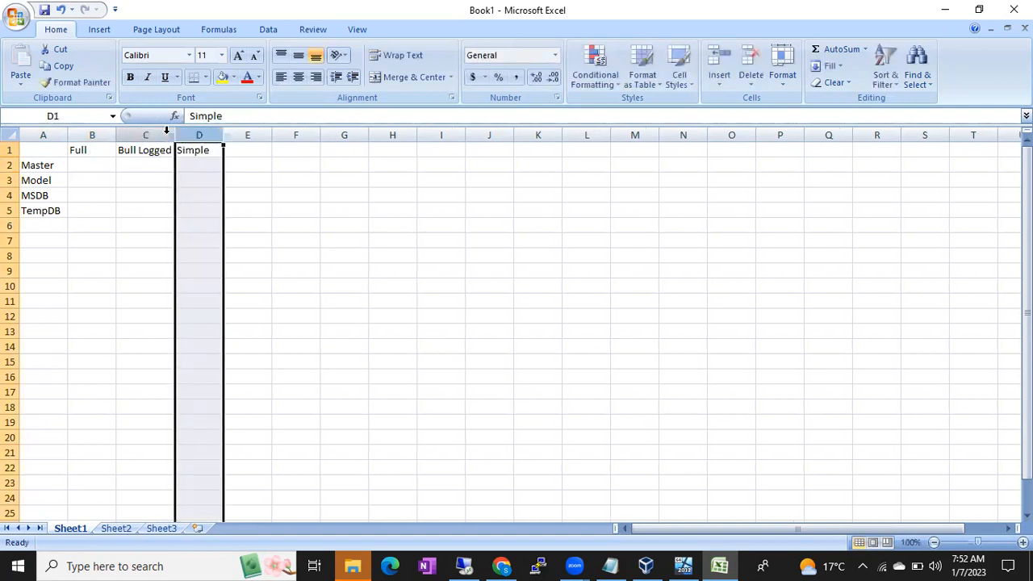
# Enter N in the Master row under both Full and Bull Logged.
pyautogui.click(46, 179)
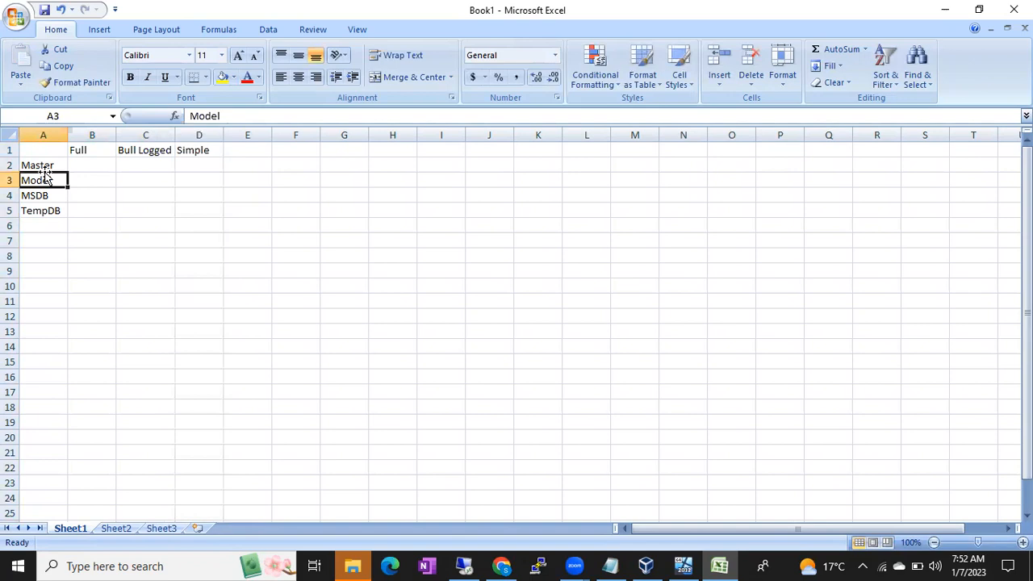
pyautogui.click(45, 163)
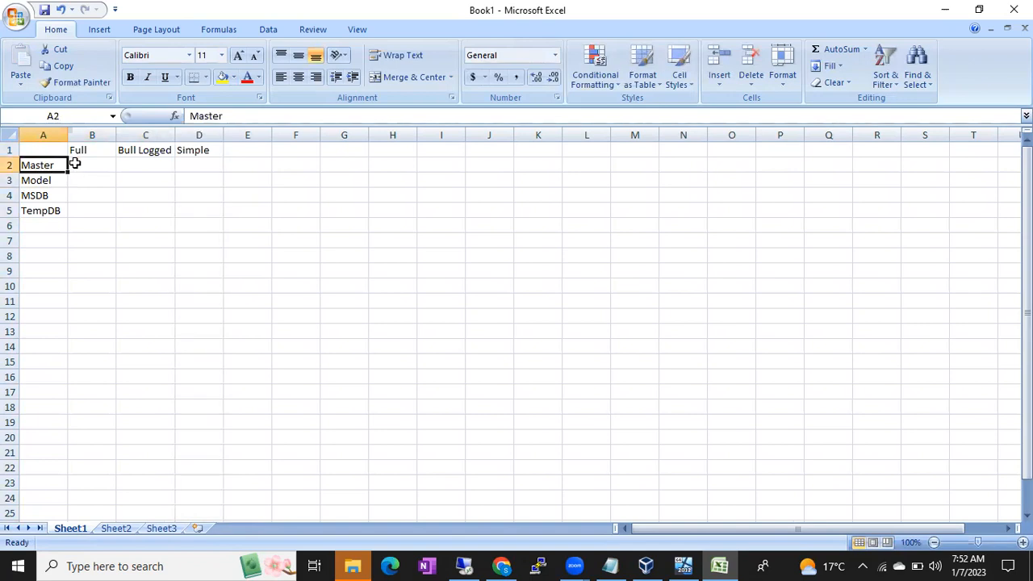
pyautogui.click(77, 163)
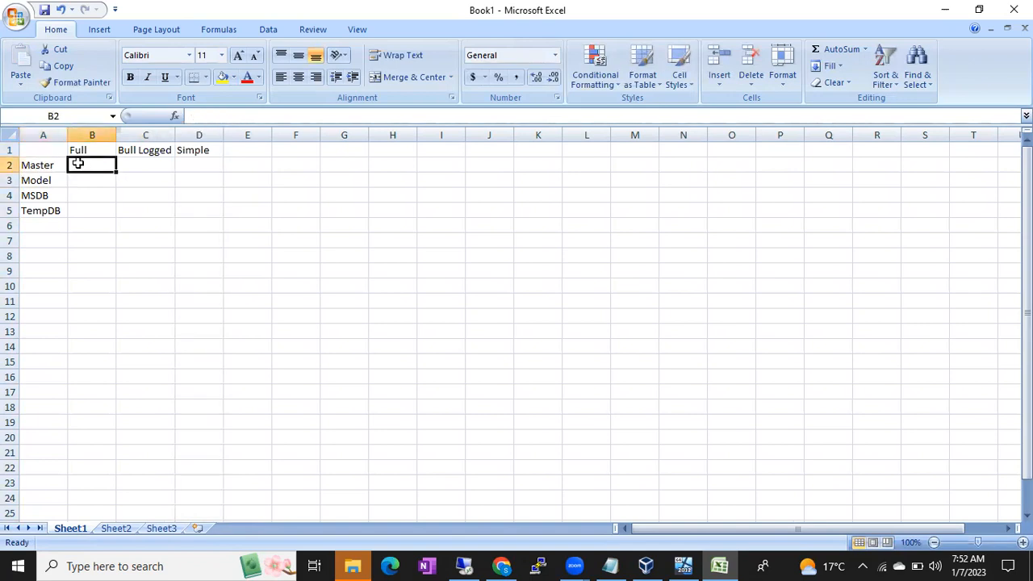
pyautogui.write('Y')
pyautogui.press('BackSpace')
pyautogui.write('N')
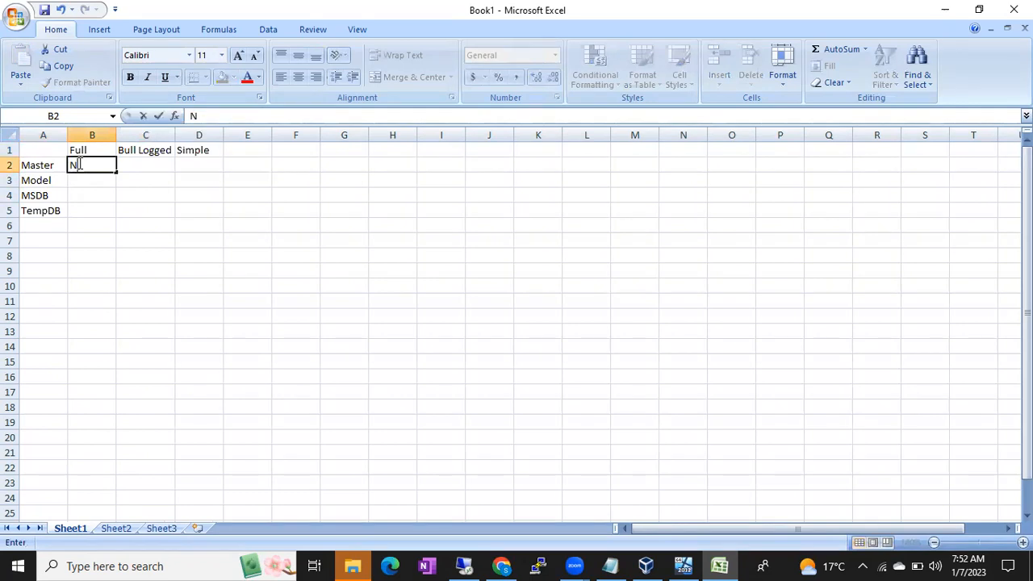
pyautogui.click(153, 165)
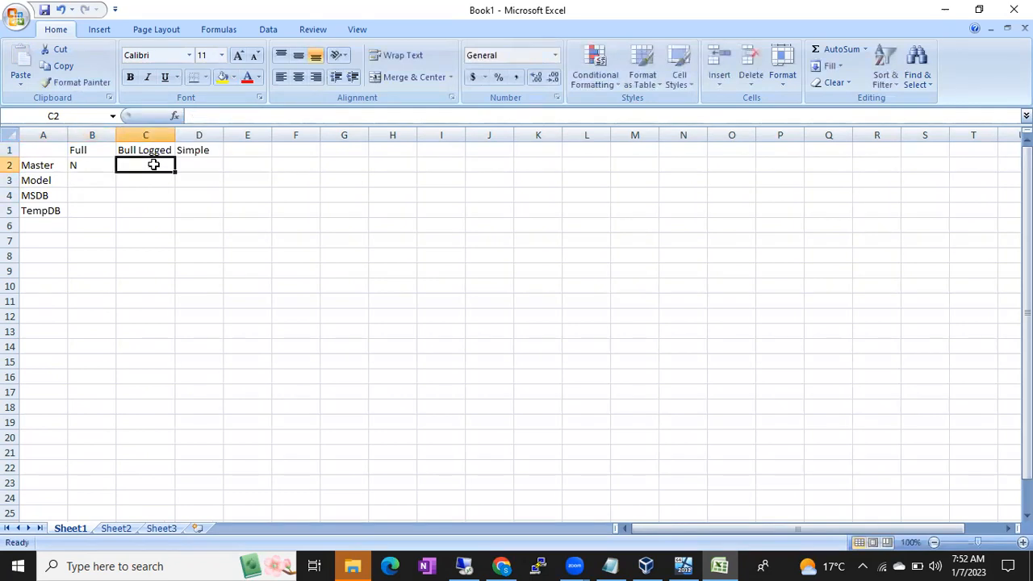
pyautogui.write('Y')
pyautogui.press('BackSpace')
pyautogui.write('N')
pyautogui.press('Tab')
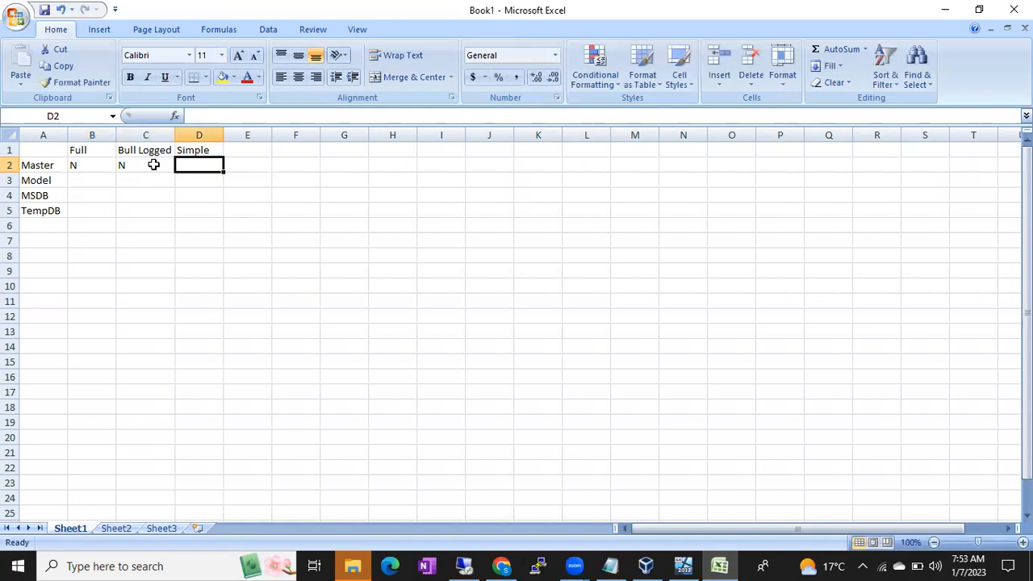
pyautogui.press('Return')
pyautogui.press('Left')
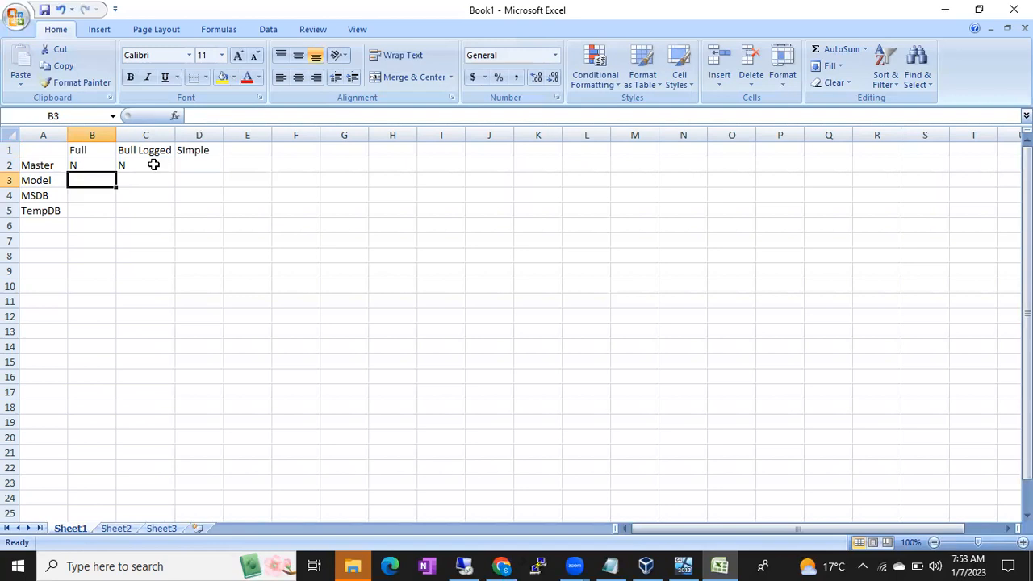
# Switch back to SQL Server Management Studio and clear all text from the query.
pyautogui.hotkey('alt', 'Tab')
pyautogui.hotkey('alt', 'Tab')
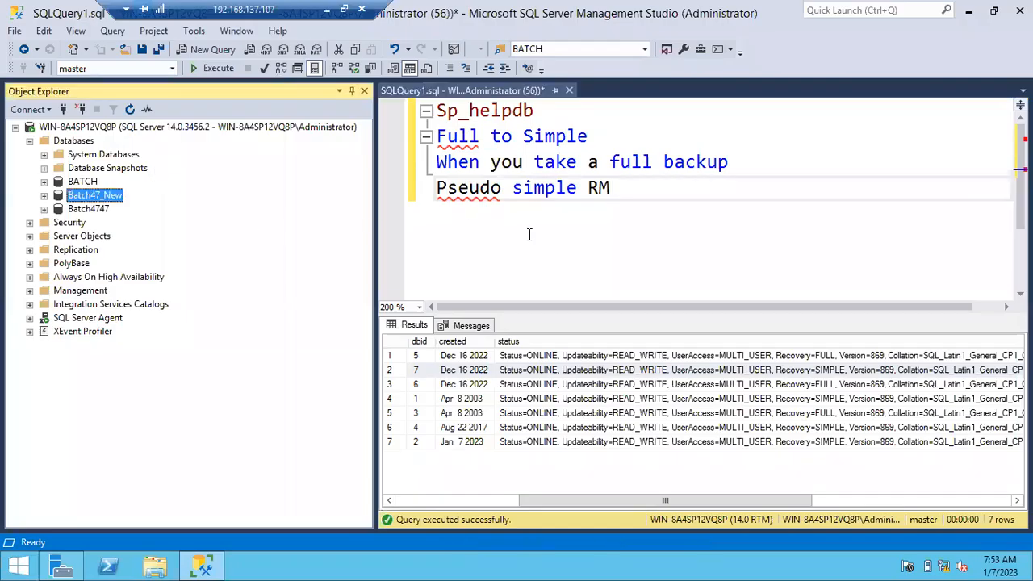
pyautogui.hotkey('ctrl', 'a')
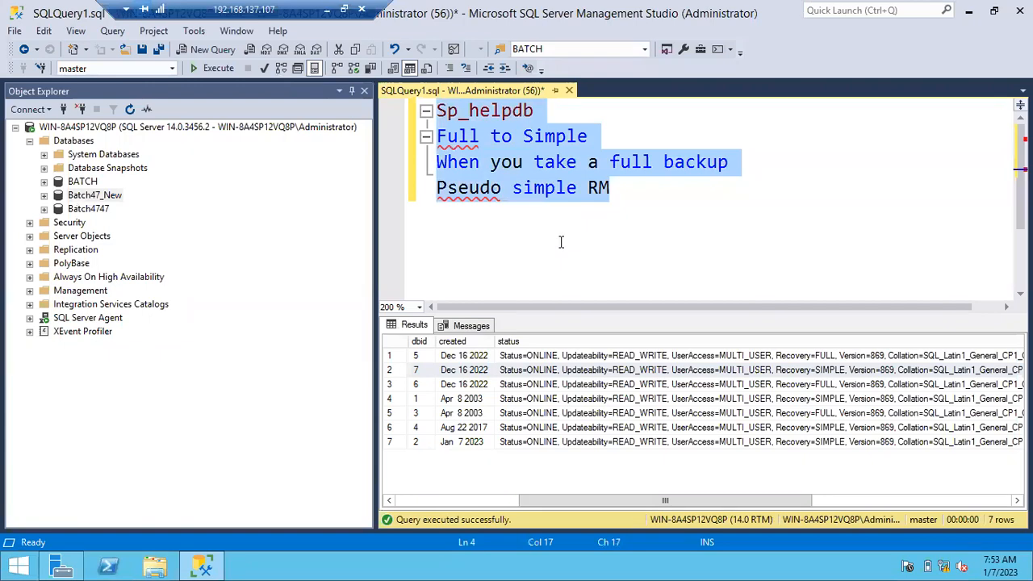
pyautogui.press('Delete')
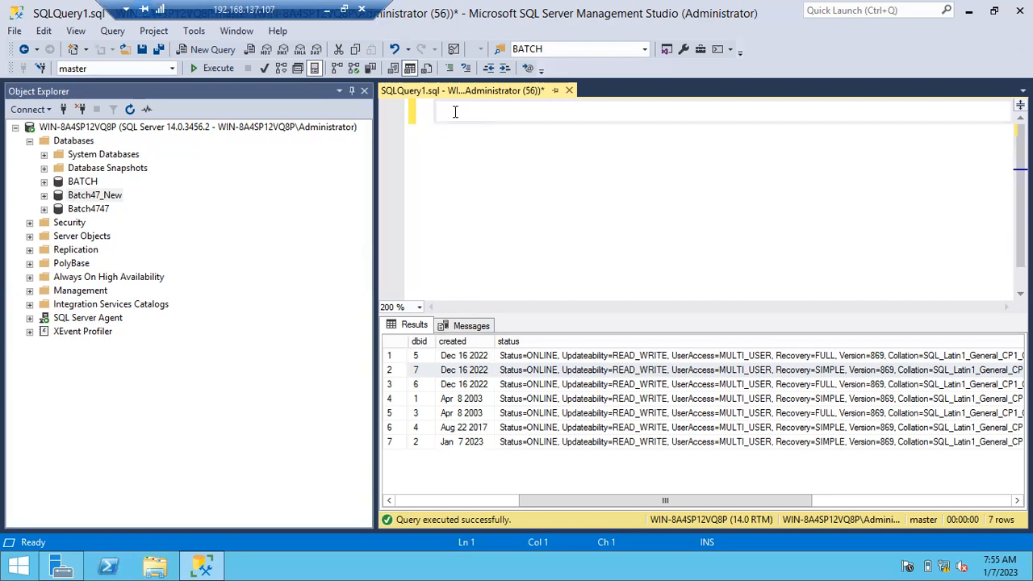
# Write the query line "Backup Database BAtch47_New to disk='Batch47_New_FullBackup_01072023.bak'".
pyautogui.write('Backup Database BAtch')
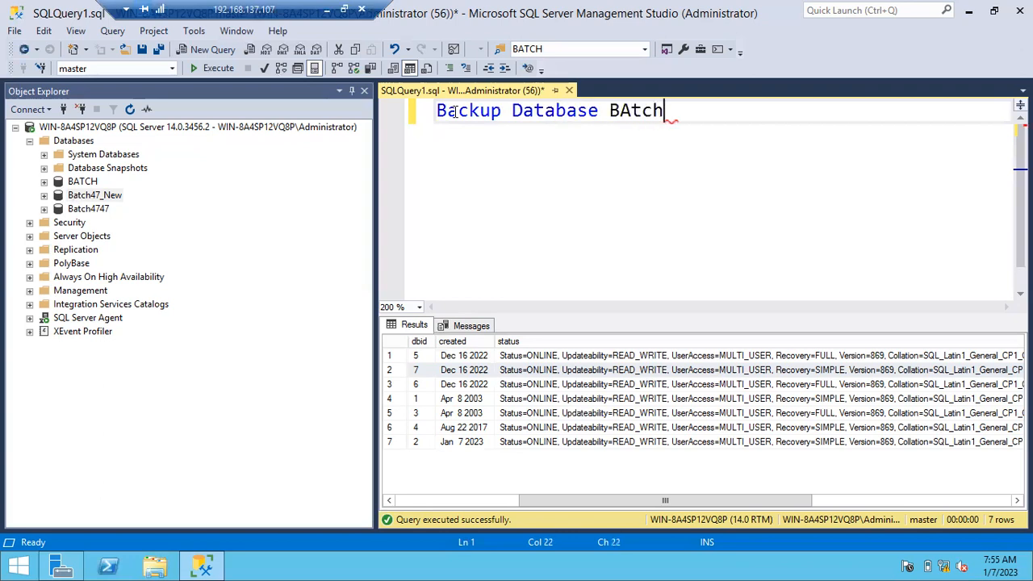
pyautogui.write("47_New to disk='Batch47_New_FullBackup_0107202")
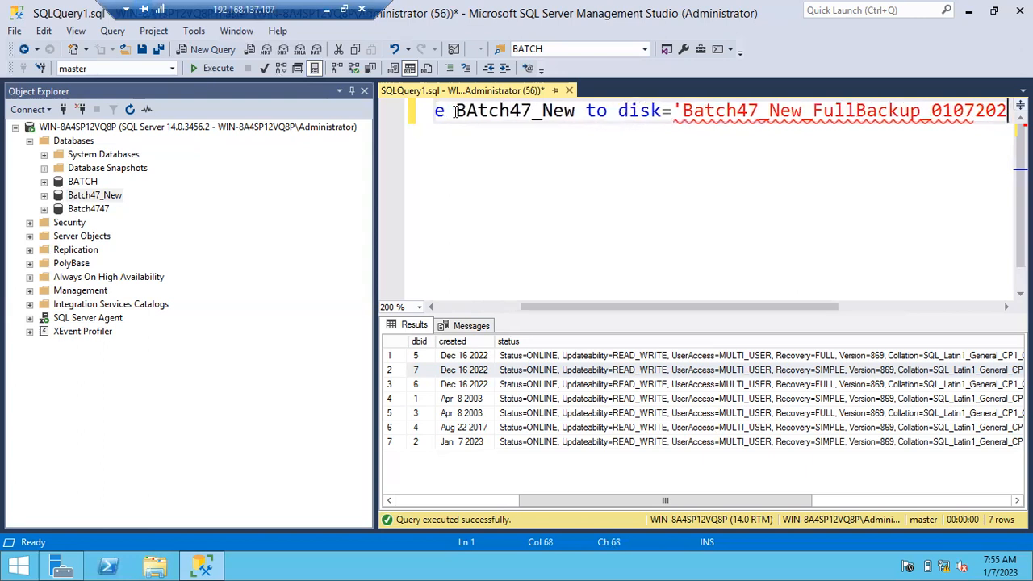
pyautogui.write("3.bak'")
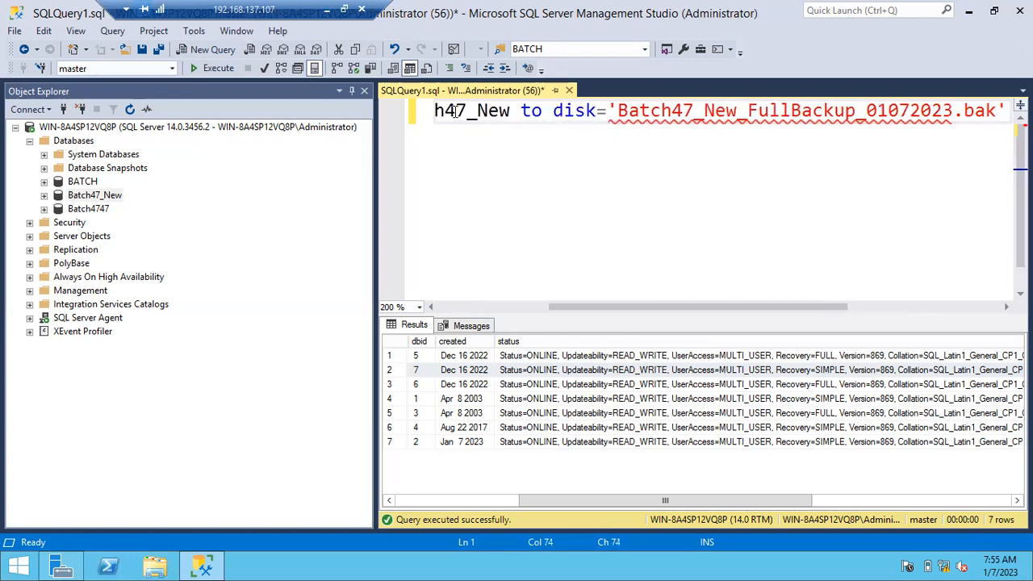
pyautogui.press('Return')
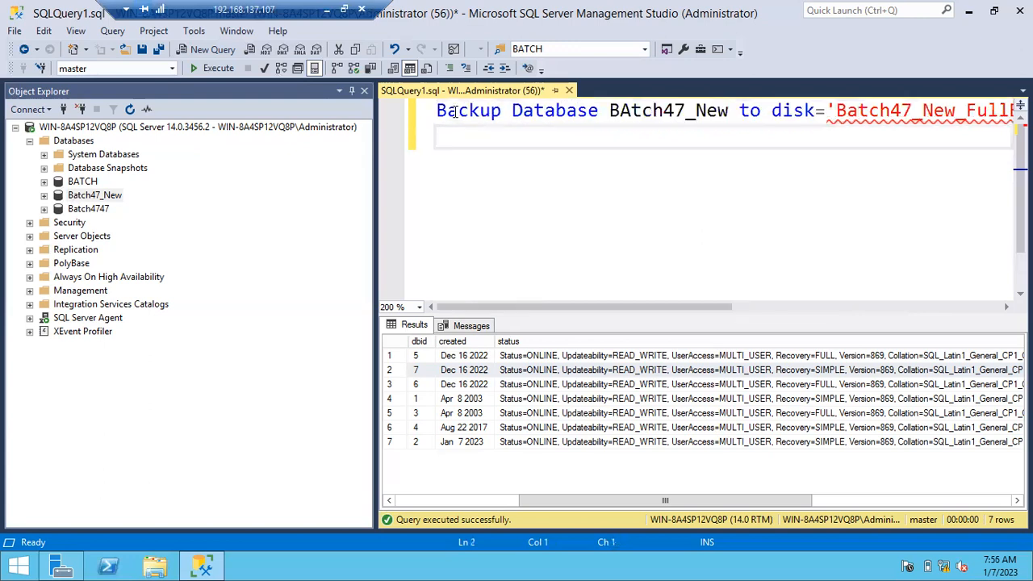
# Duplicate the backup statement below the original, leaving a blank line between them.
pyautogui.hotkey('ctrl', 'a')
pyautogui.hotkey('ctrl', 'c')
pyautogui.press('Right')
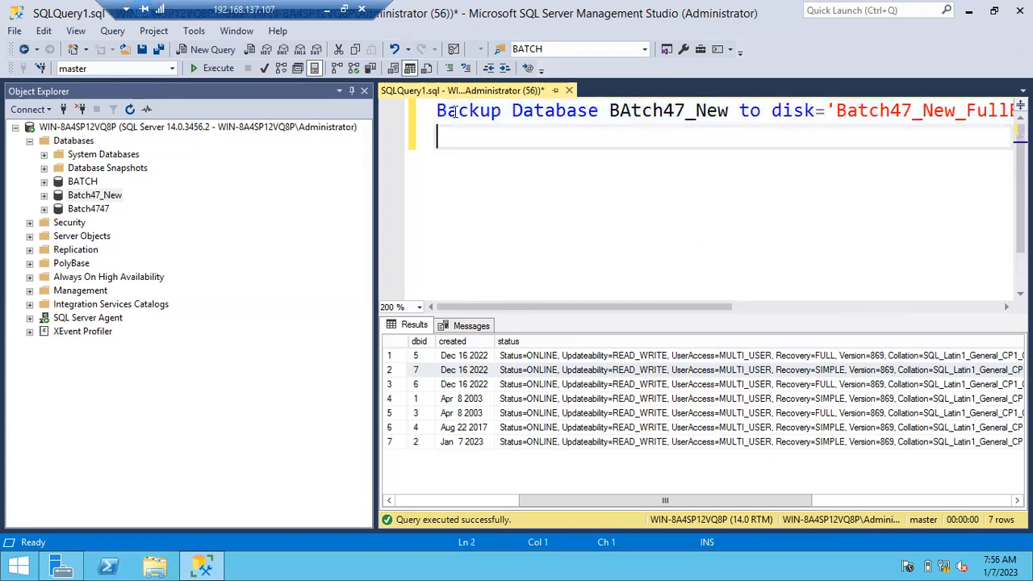
pyautogui.press('Return')
pyautogui.hotkey('ctrl', 'v')
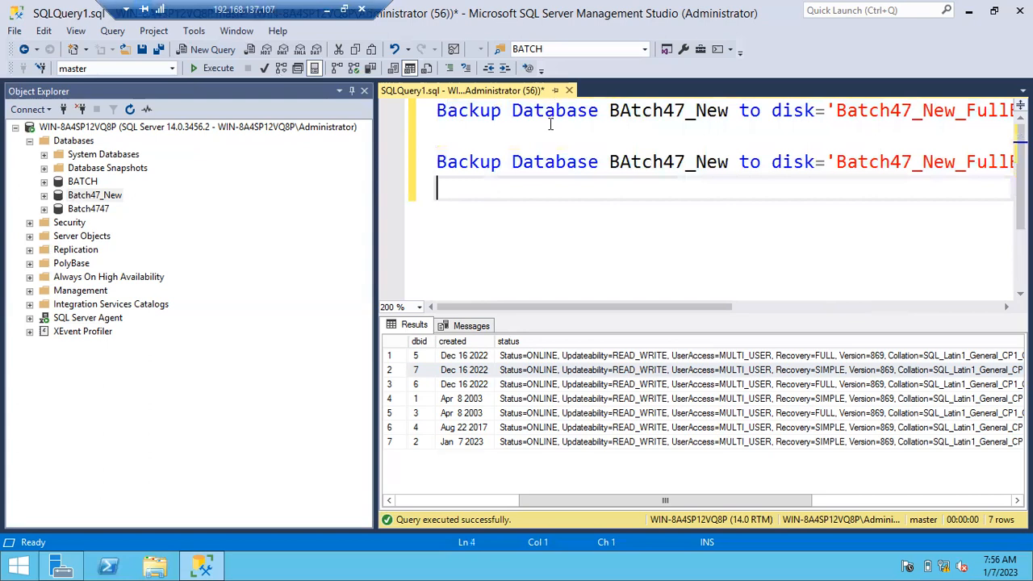
# Split the second backup statement into separate lines before "to disk" and add the line "With Differential" beneath it.
pyautogui.click(739, 158)
pyautogui.press('Return')
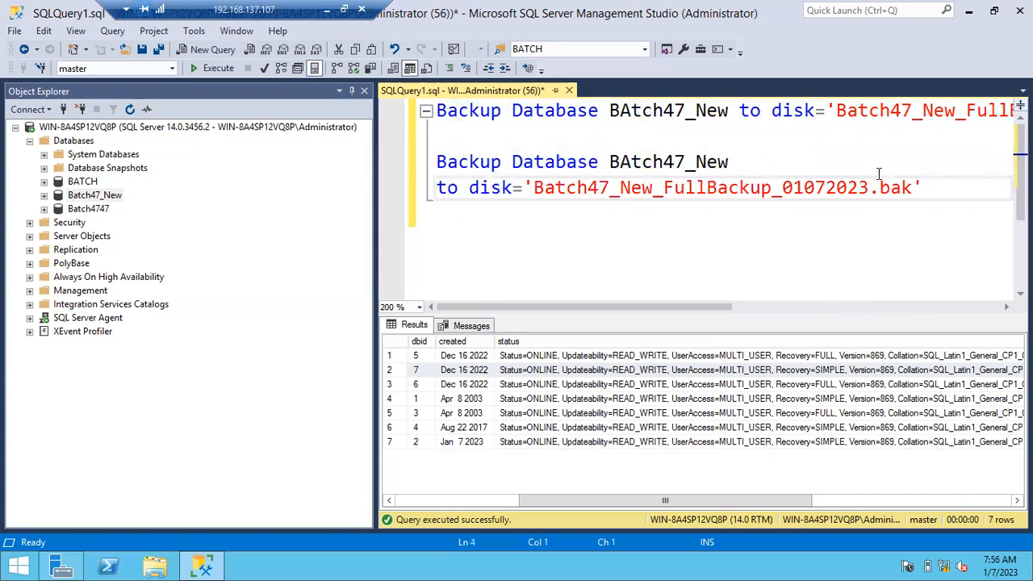
pyautogui.click(928, 181)
pyautogui.press('Return')
pyautogui.write('With Differ')
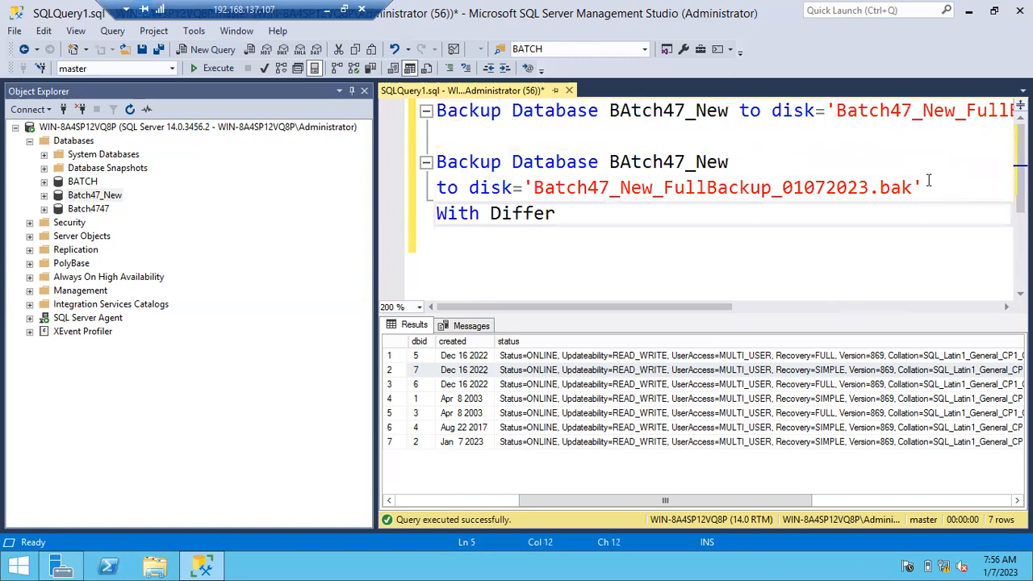
pyautogui.write('ential')
# Paste a third backup statement after a blank line, break it before "to disk", and change "Database" to "Log".
pyautogui.press('Return')
pyautogui.press('Return')
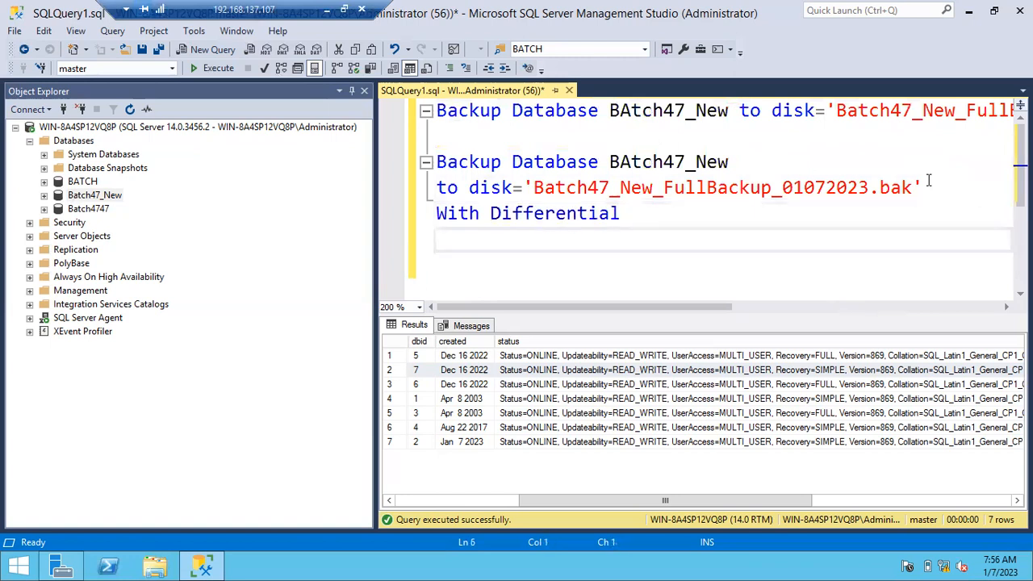
pyautogui.hotkey('ctrl', 'v')
pyautogui.click(738, 263)
pyautogui.press('Return')
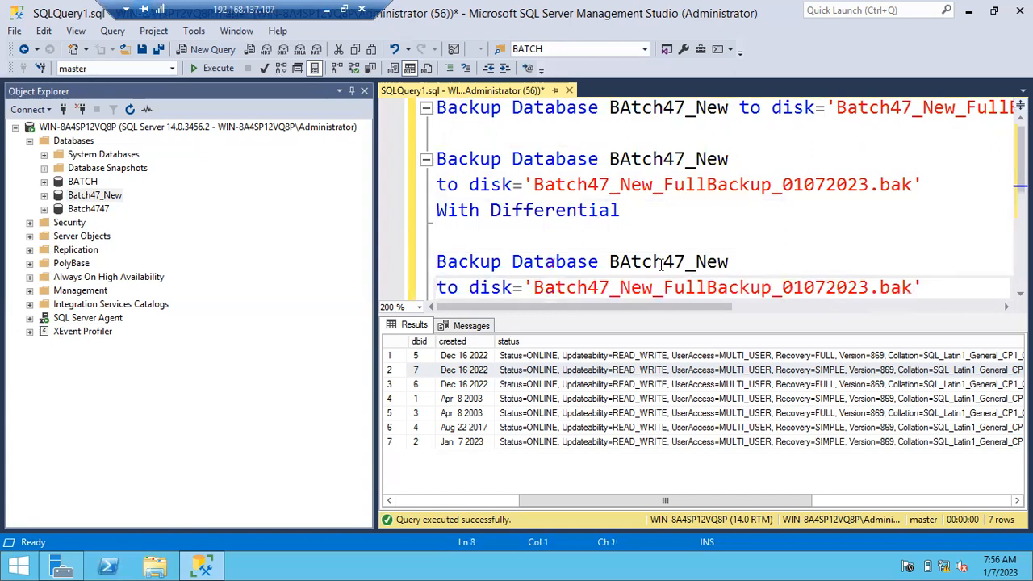
pyautogui.doubleClick(565, 261)
pyautogui.write('Log')
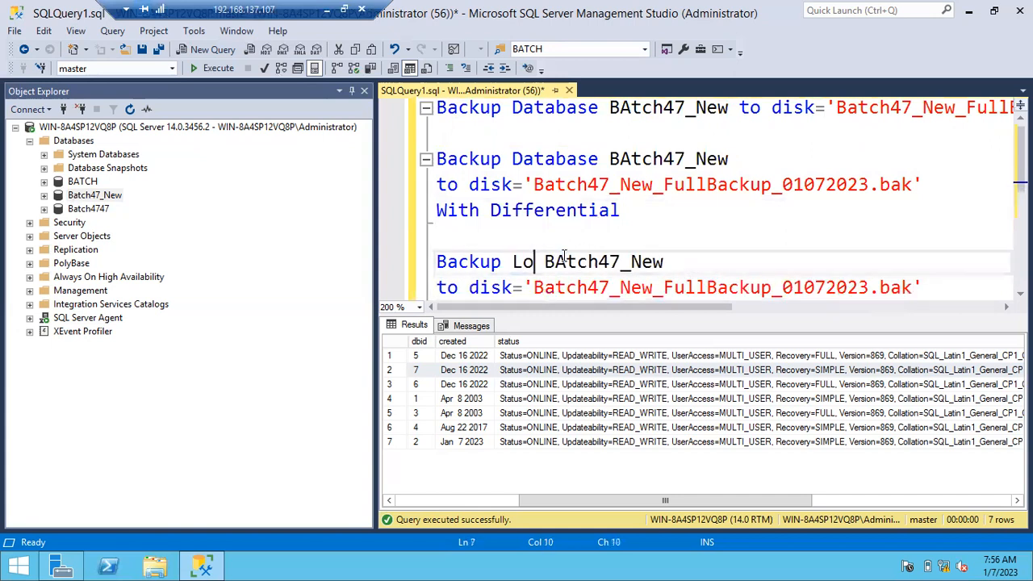
# Change "Full" to "Diff" in the differential statement's file name, giving Batch47_New_DiffBackup_01072023.bak.
pyautogui.scroll(-1, 581, 263)
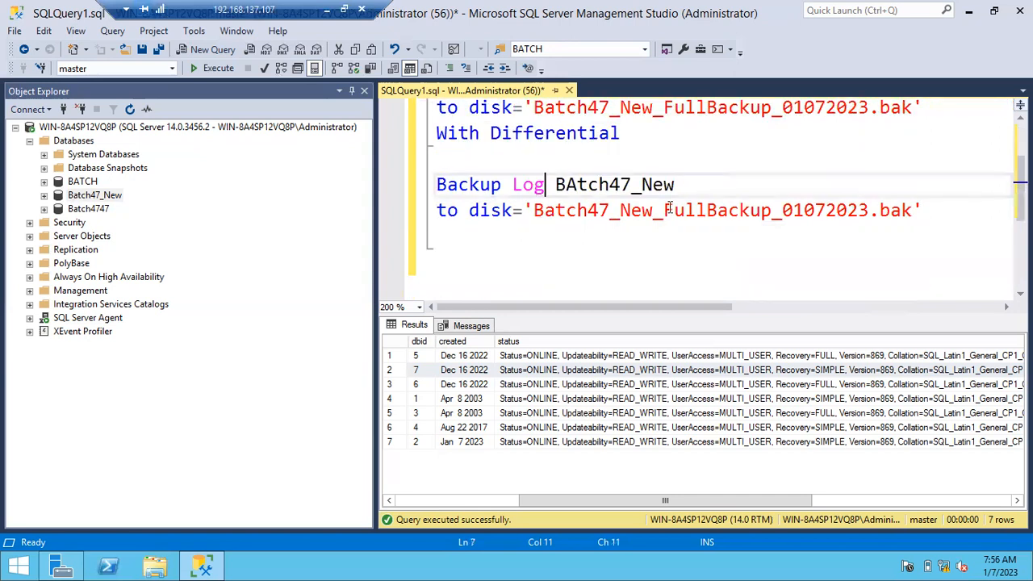
pyautogui.scroll(1, 694, 178)
pyautogui.click(860, 184)
pyautogui.moveTo(664, 185); pyautogui.dragTo(707, 185)
pyautogui.write('Diff')
# Rename the log backup statement's target file to Batch47_New_LogBackup_01072023.trn.
pyautogui.scroll(-2, 723, 232)
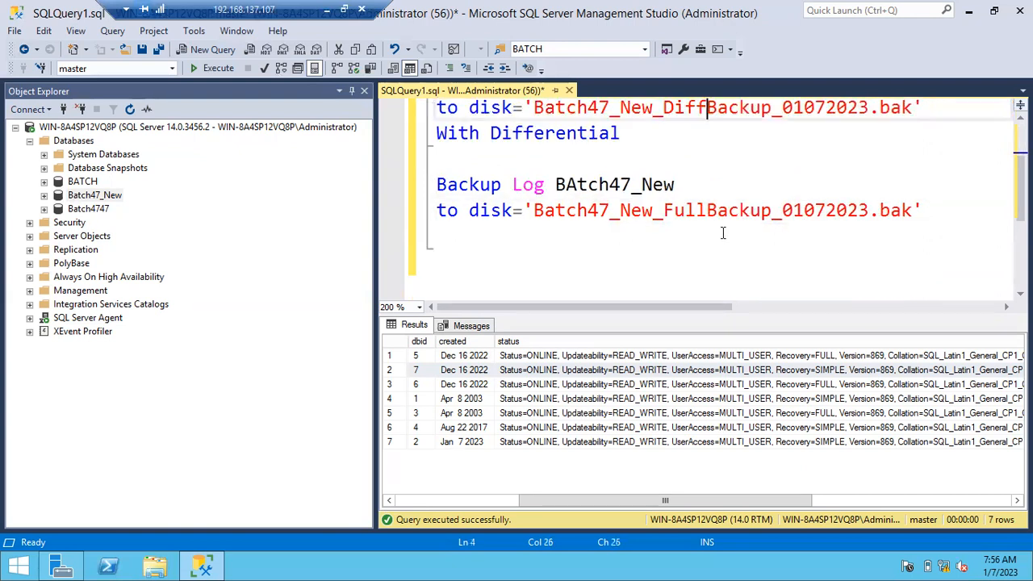
pyautogui.click(622, 134)
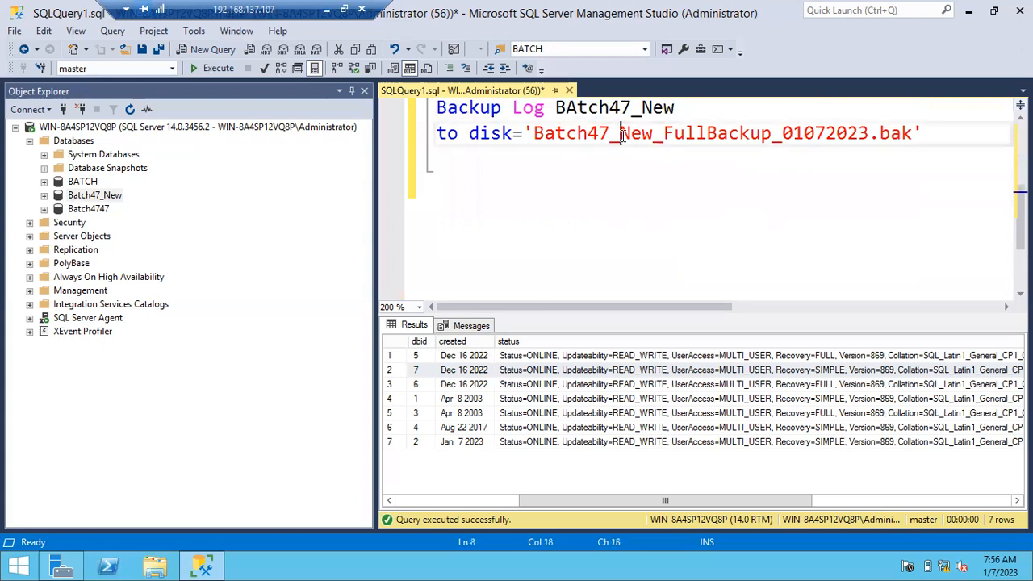
pyautogui.moveTo(622, 134); pyautogui.dragTo(710, 134)
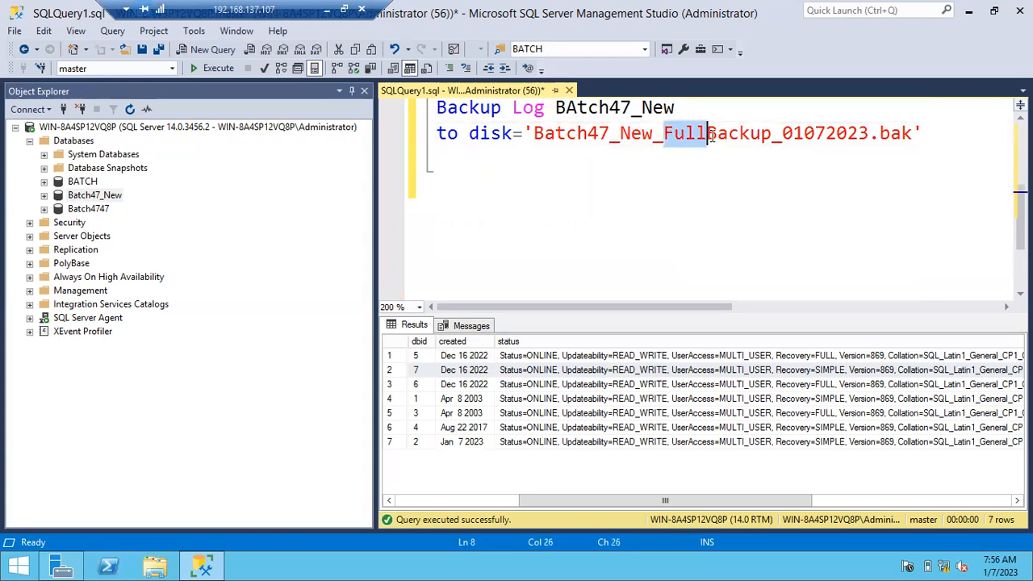
pyautogui.write('Log')
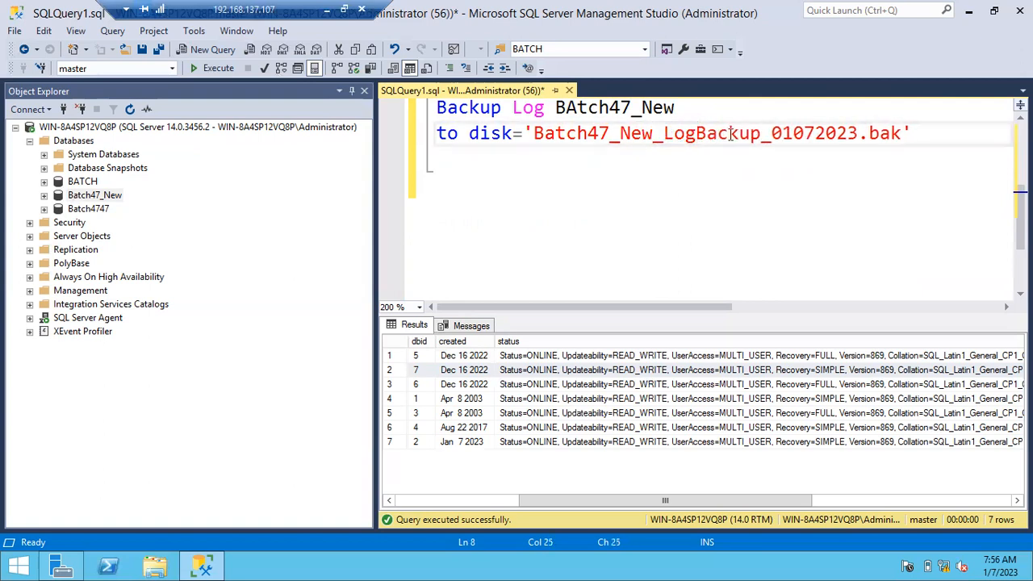
pyautogui.moveTo(868, 133); pyautogui.dragTo(900, 132)
pyautogui.write('trn')
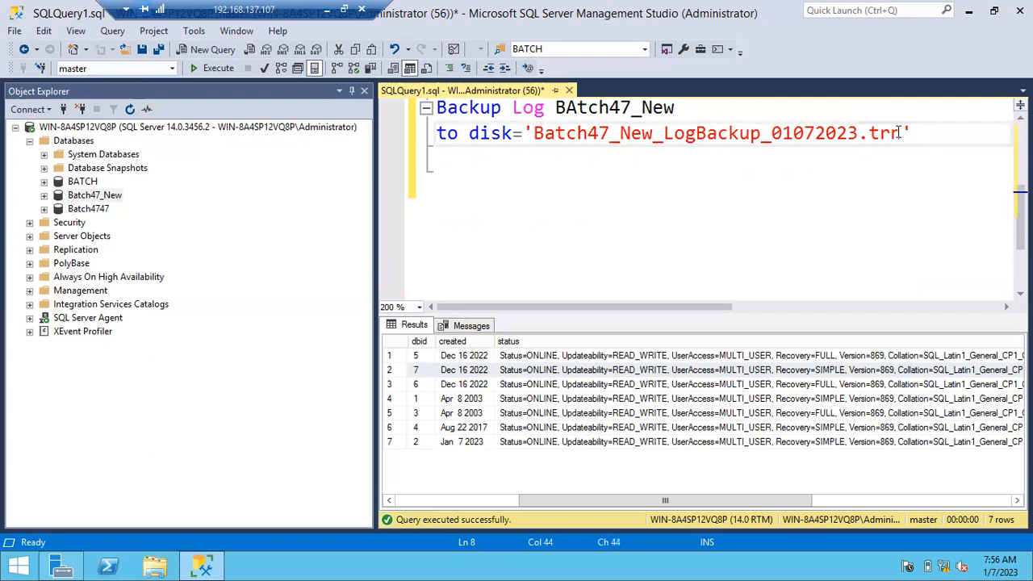
# Run only the full backup statement on the query's first line.
pyautogui.scroll(2, 758, 145)
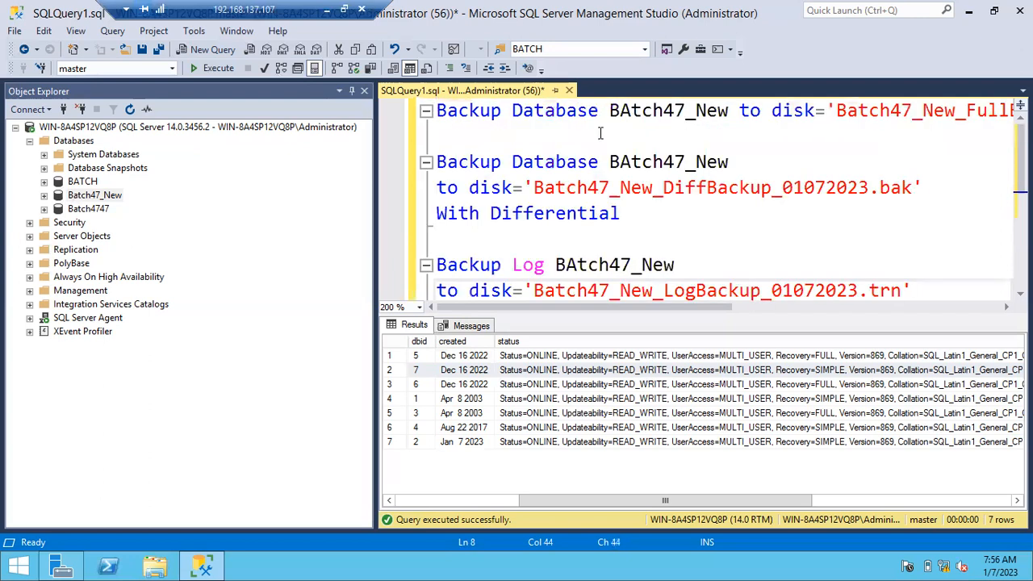
pyautogui.rightClick(449, 119)
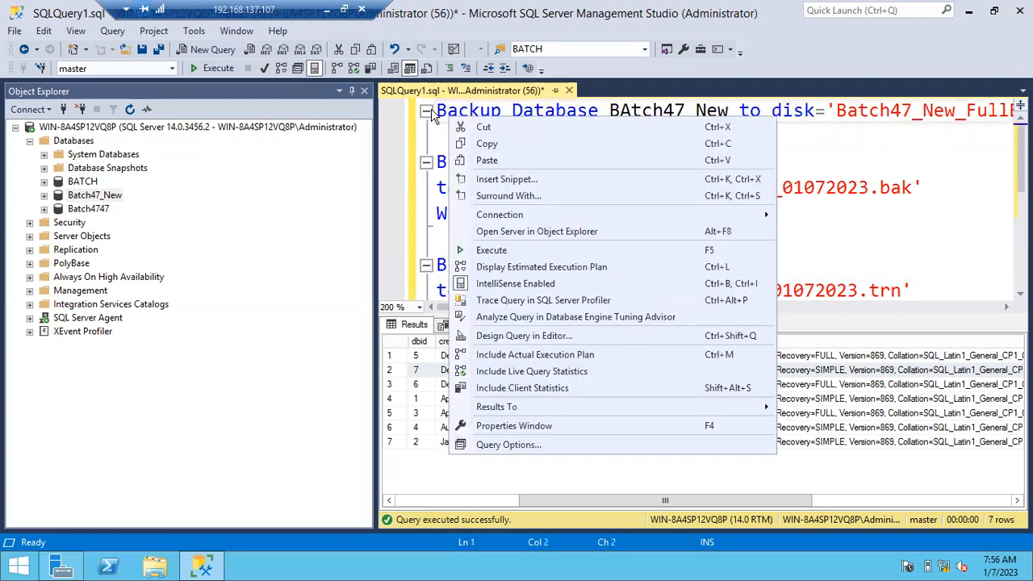
pyautogui.click(435, 117)
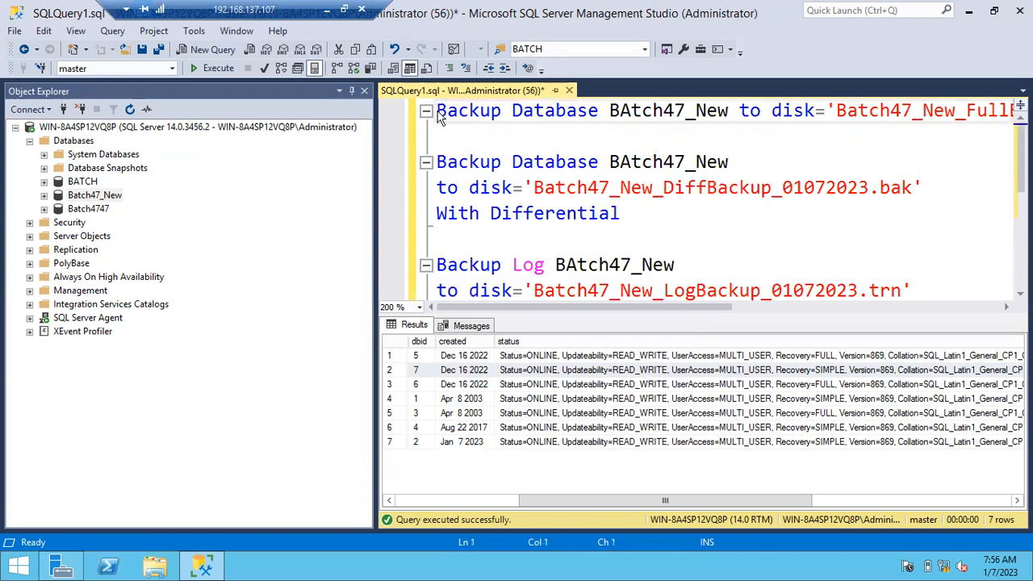
pyautogui.hotkey('shift', 'Down')
pyautogui.press('F5')
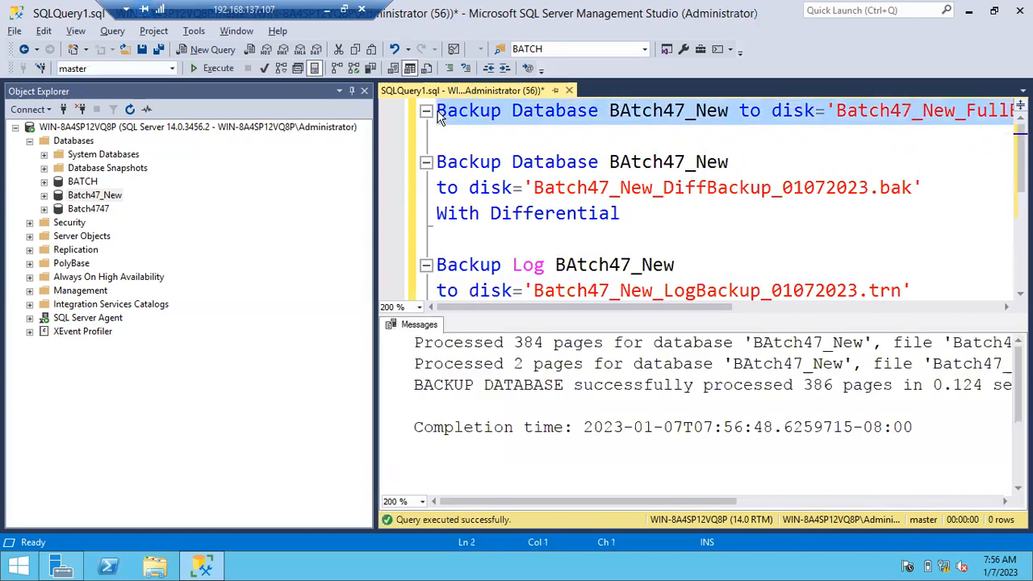
# Run only the differential backup statement, including its "With Differential" line.
pyautogui.press('Down')
pyautogui.press('Down')
pyautogui.press('Up')
pyautogui.press('Up')
pyautogui.hotkey('shift', 'Down')
pyautogui.hotkey('shift', 'Down')
pyautogui.hotkey('shift', 'Down')
pyautogui.hotkey('shift', 'Down')
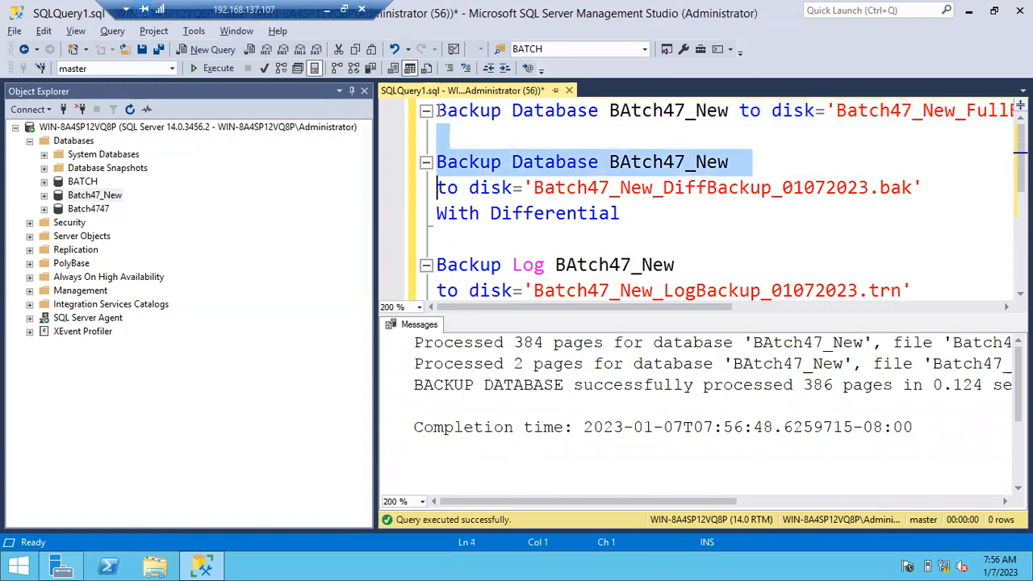
pyautogui.press('F5')
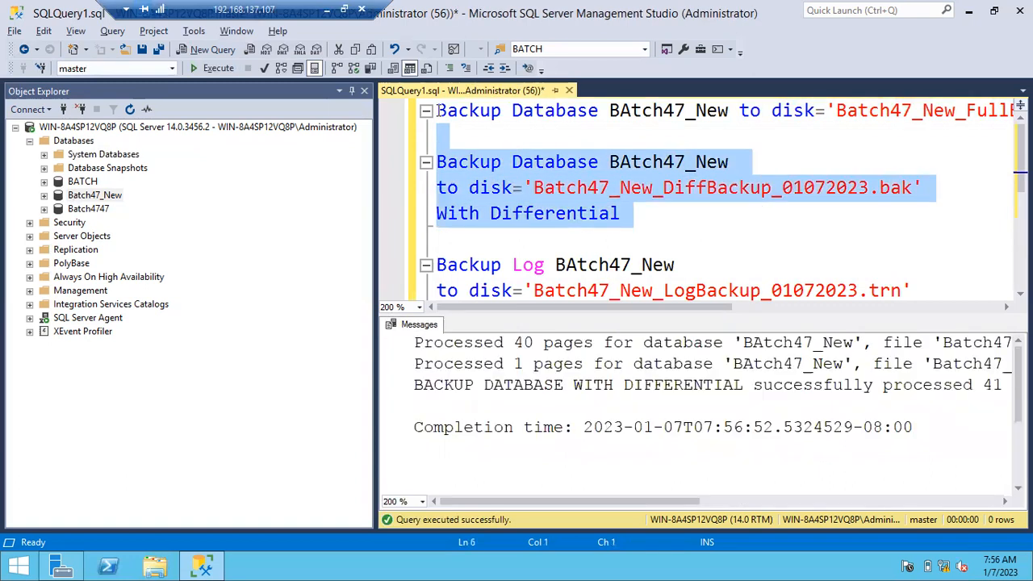
# Try to run only the two-line log backup statement for BAtch47_New.
pyautogui.press('Down')
pyautogui.hotkey('shift', 'Down')
pyautogui.hotkey('shift', 'Down')
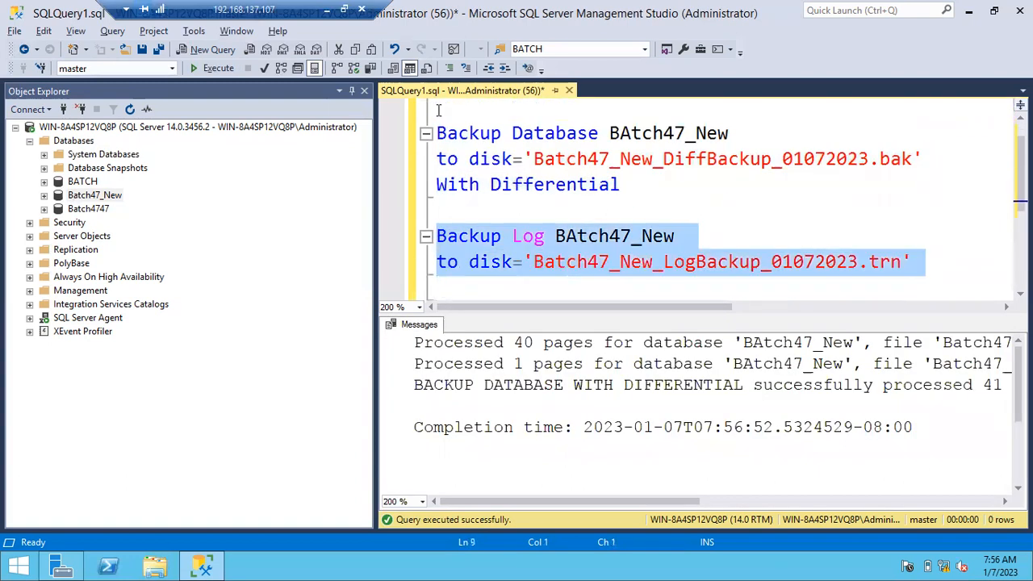
pyautogui.press('F5')
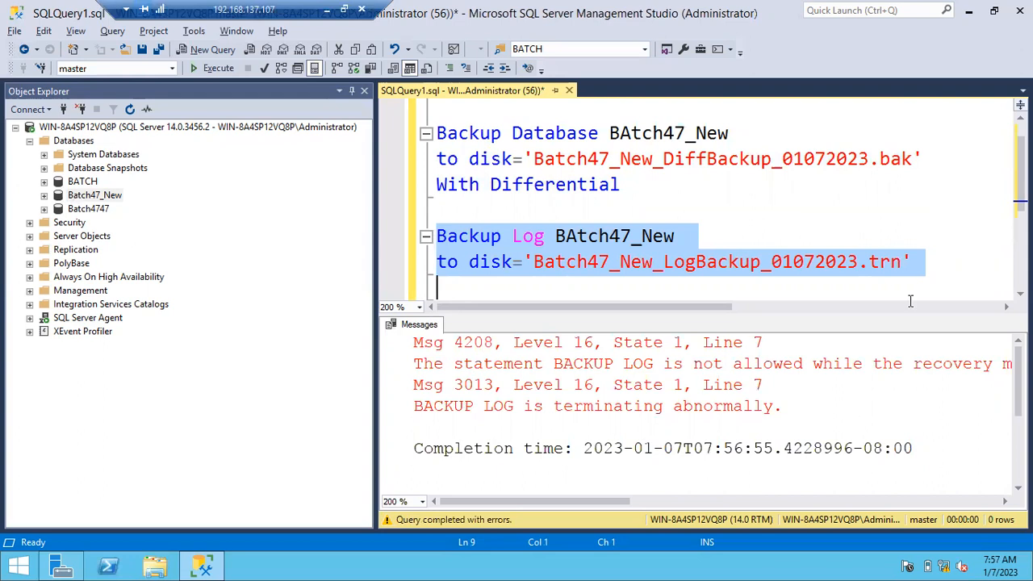
# Break the long error message about BACKUP LOG into shorter lines after "not", "SIMPLE." and "recovery model".
pyautogui.click(734, 363)
pyautogui.press('Return')
pyautogui.click(843, 385)
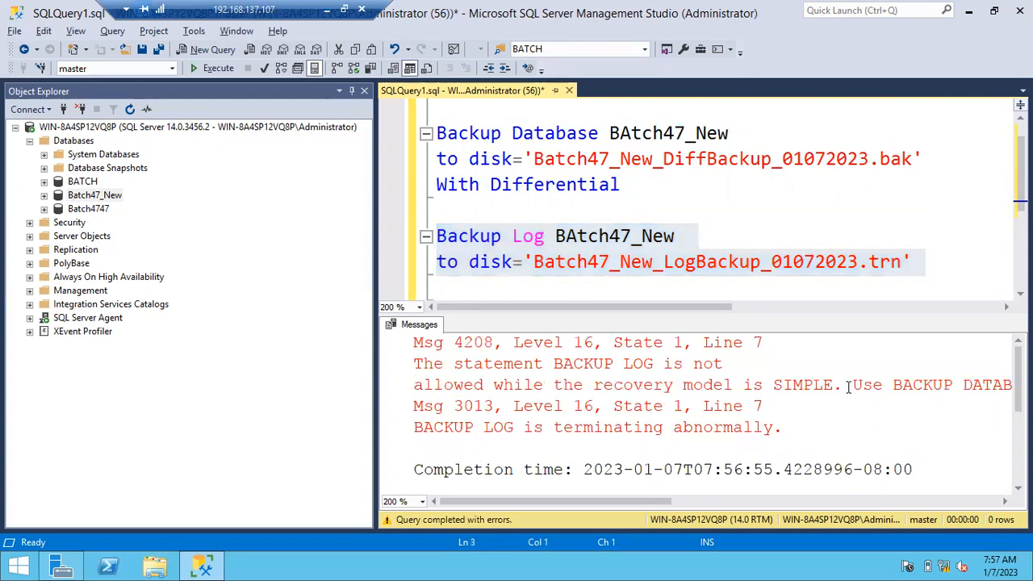
pyautogui.press('Return')
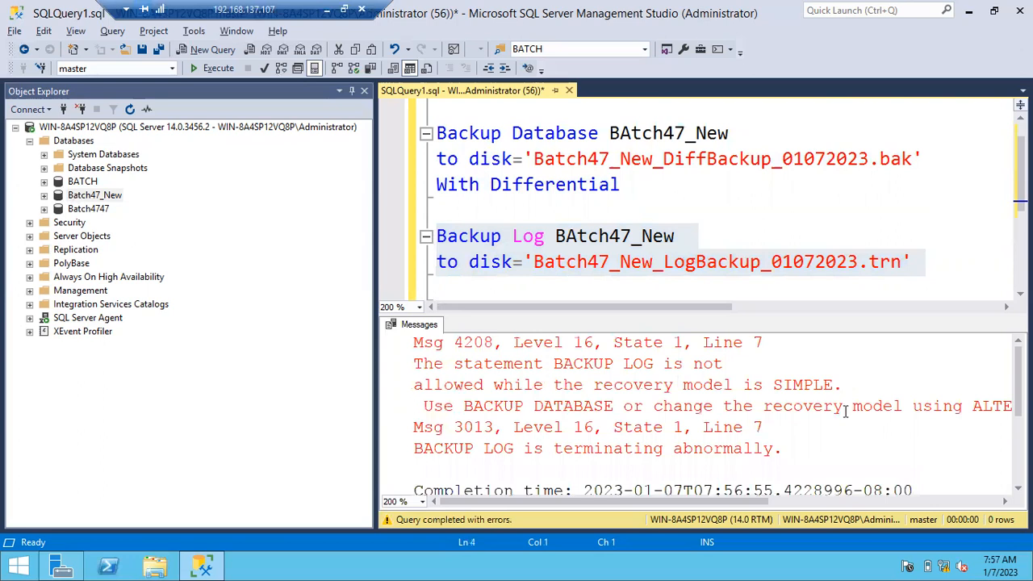
pyautogui.press('Return')
pyautogui.press('BackSpace')
pyautogui.press('Return')
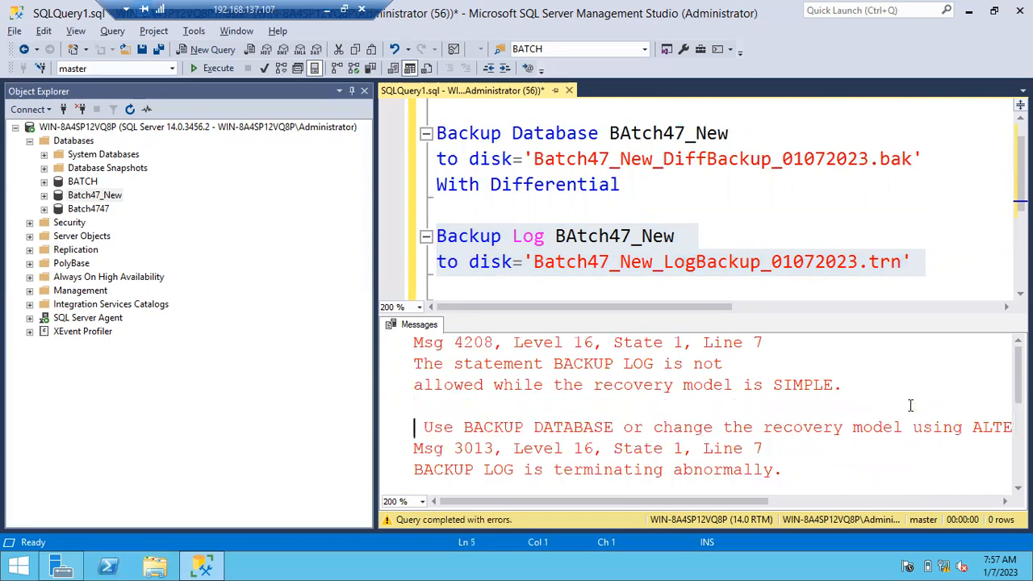
pyautogui.press('BackSpace')
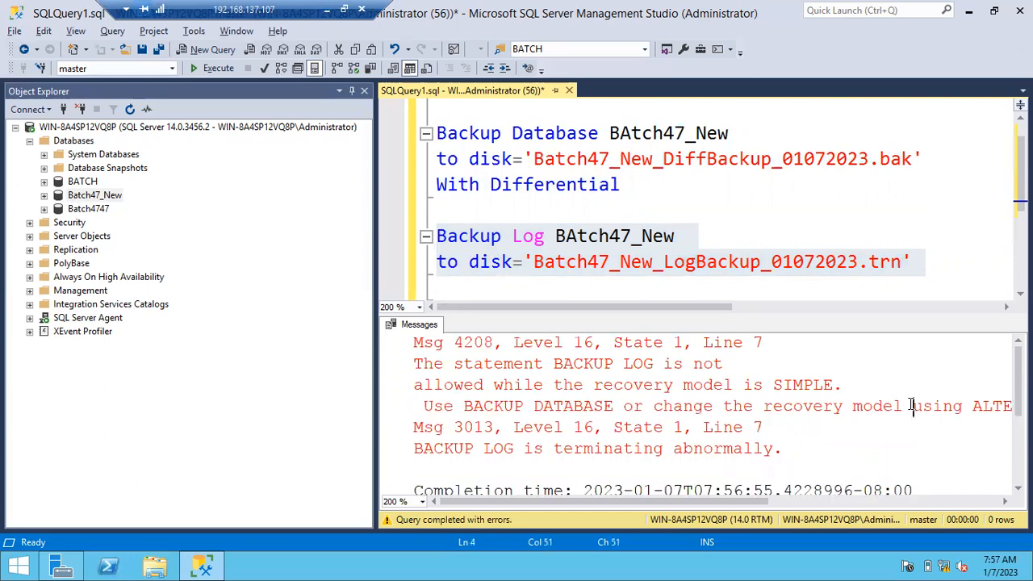
pyautogui.press('Return')
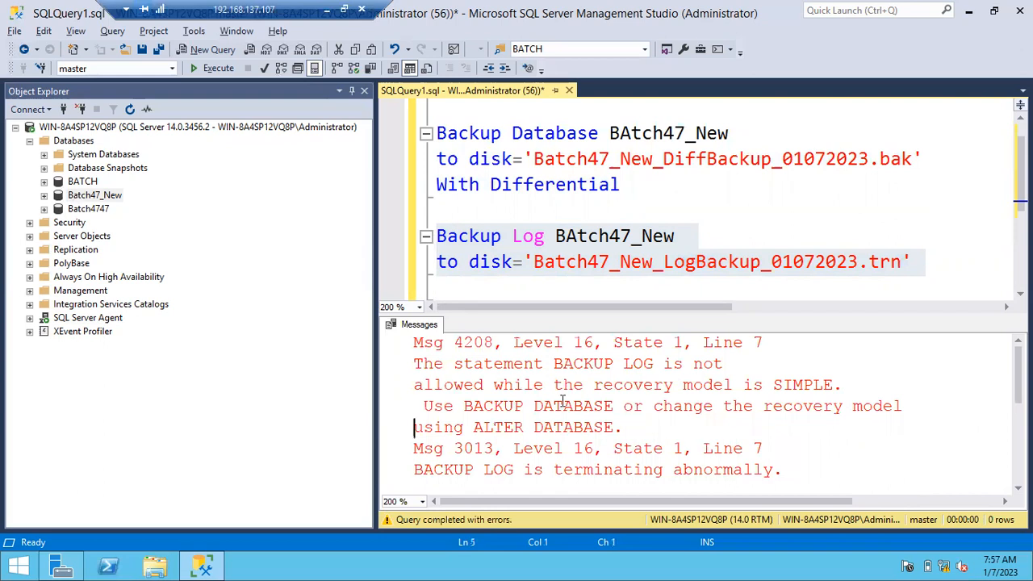
pyautogui.rightClick(116, 198)
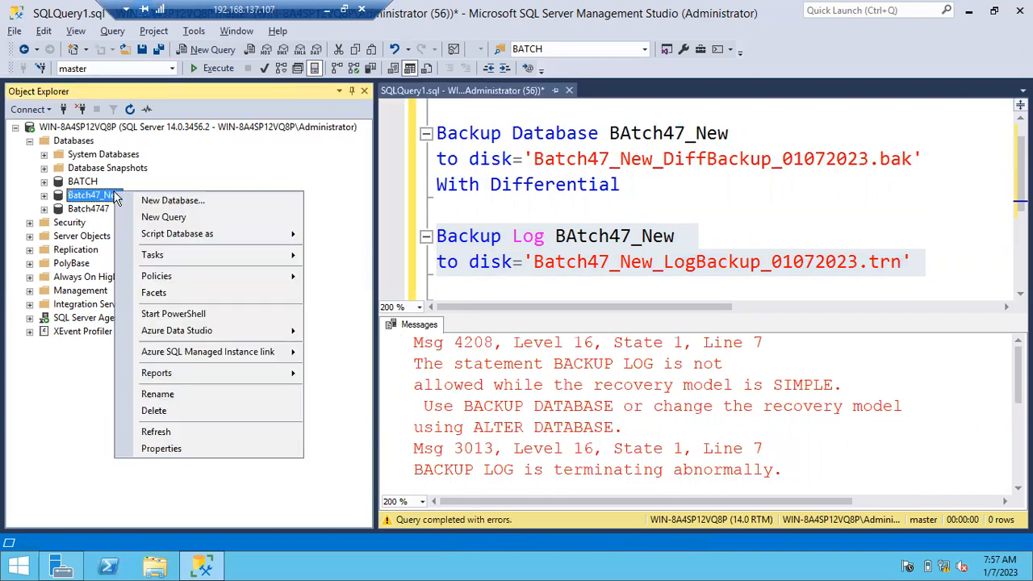
pyautogui.click(192, 257)
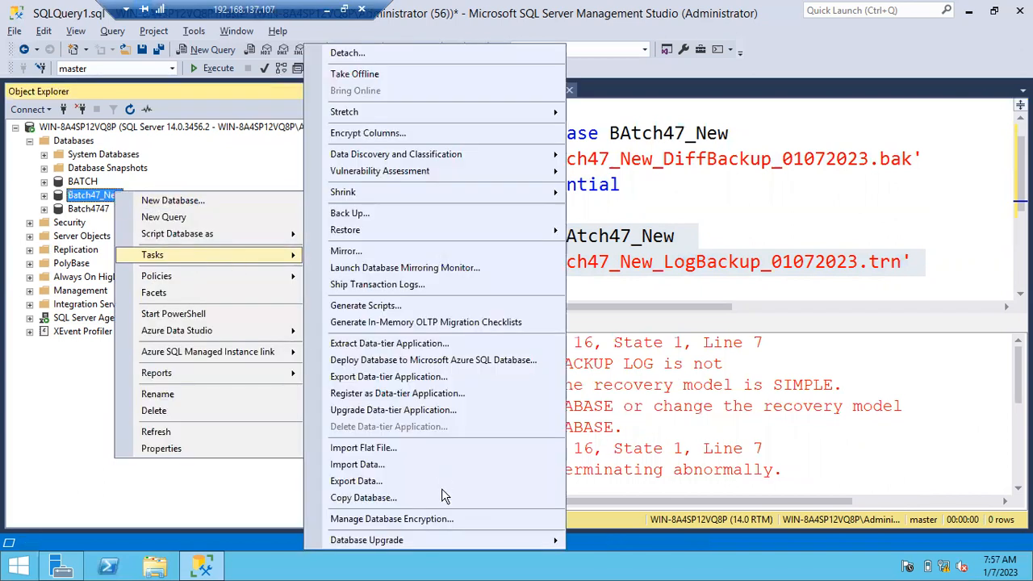
pyautogui.click(833, 105)
pyautogui.click(752, 159)
pyautogui.scroll(1, 752, 159)
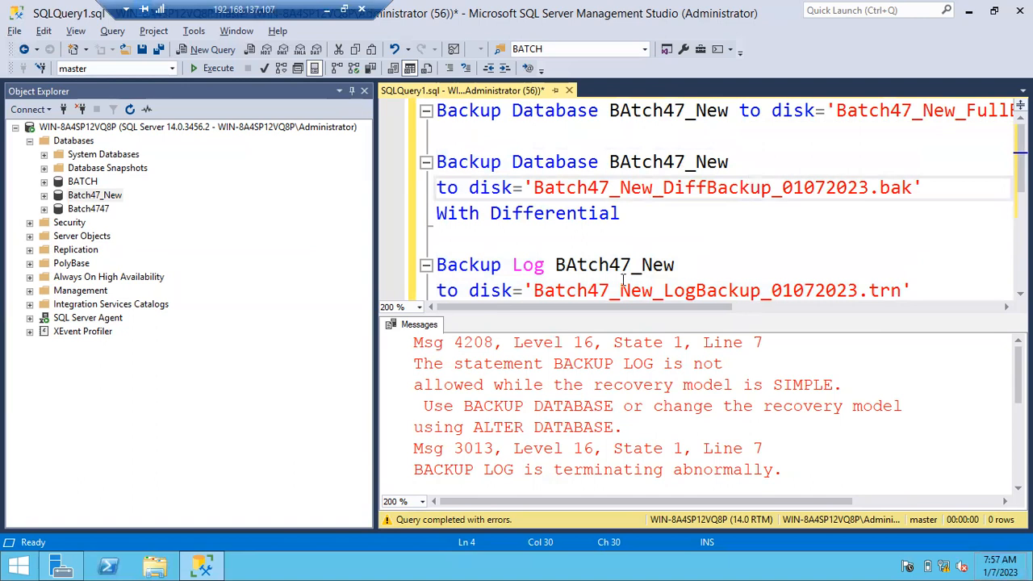
pyautogui.moveTo(436, 111); pyautogui.dragTo(483, 159)
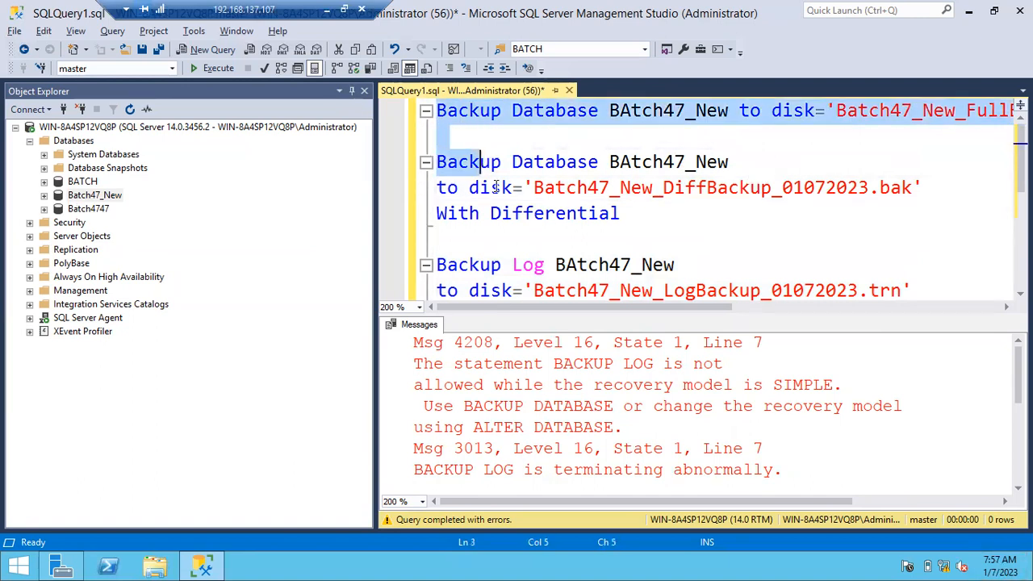
pyautogui.click(495, 187)
# Set the recovery model of the Batch47_New database to Full in its properties and apply the change.
pyautogui.rightClick(96, 196)
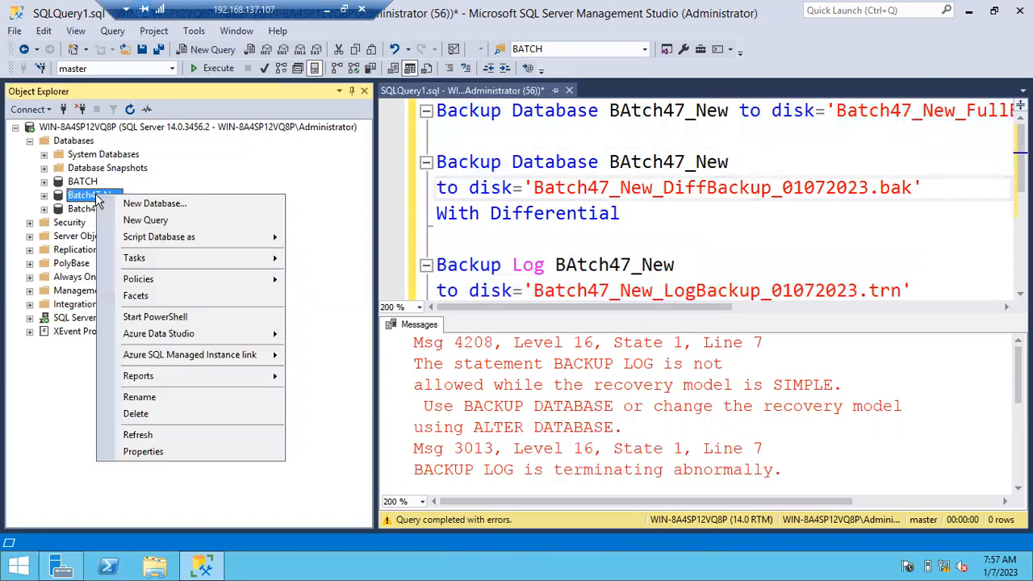
pyautogui.click(178, 457)
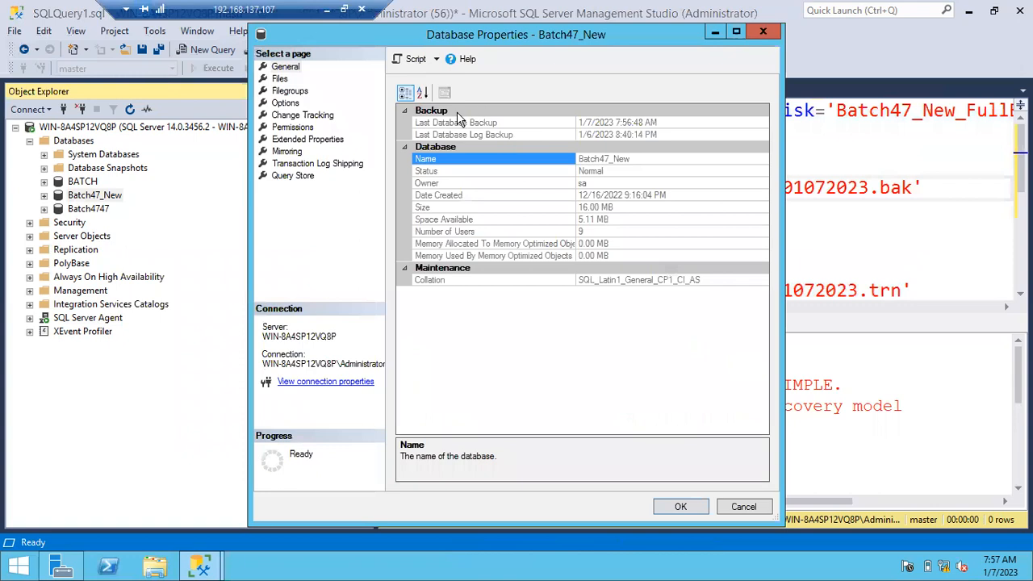
pyautogui.click(285, 104)
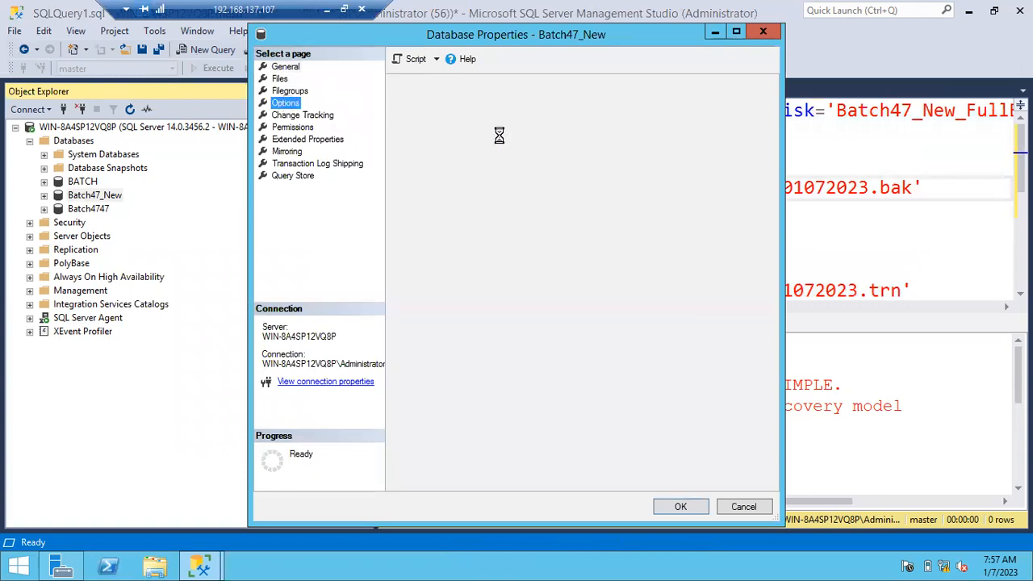
pyautogui.click(566, 111)
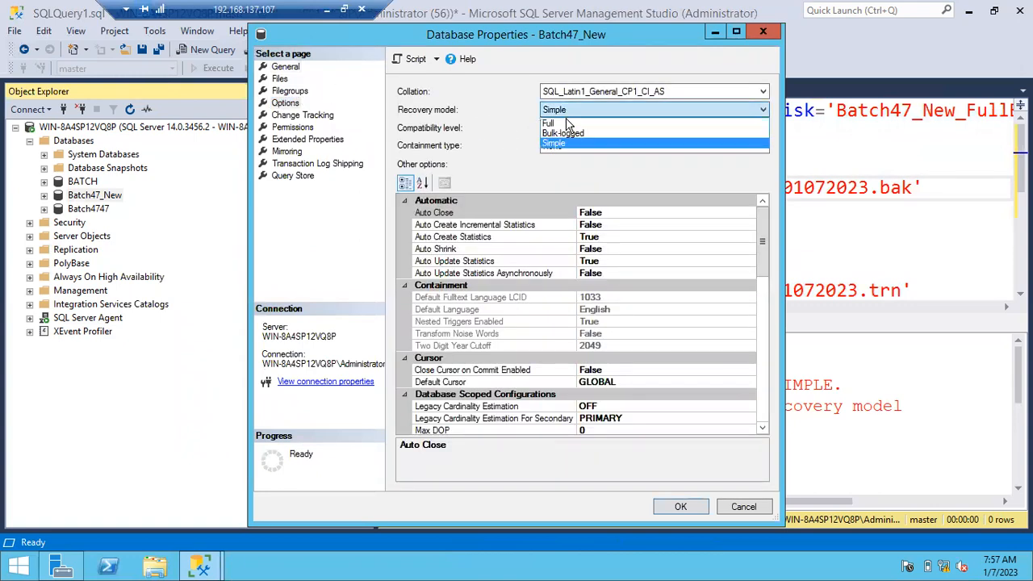
pyautogui.click(568, 123)
pyautogui.click(670, 505)
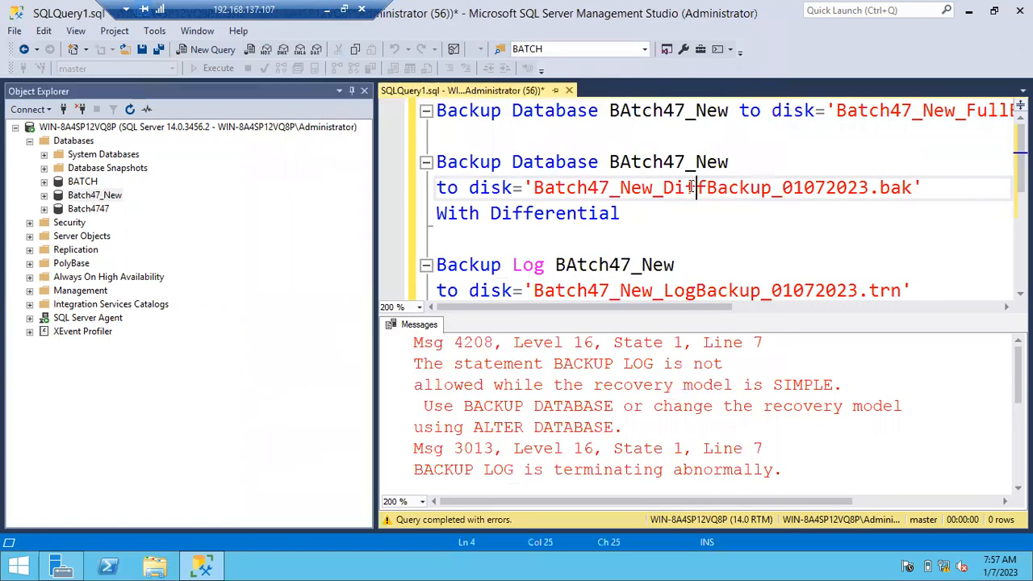
# Append "_2" to the date in the full, differential and log backup file names of the three backup statements.
pyautogui.click(699, 145)
pyautogui.hscroll(1, 699, 145)
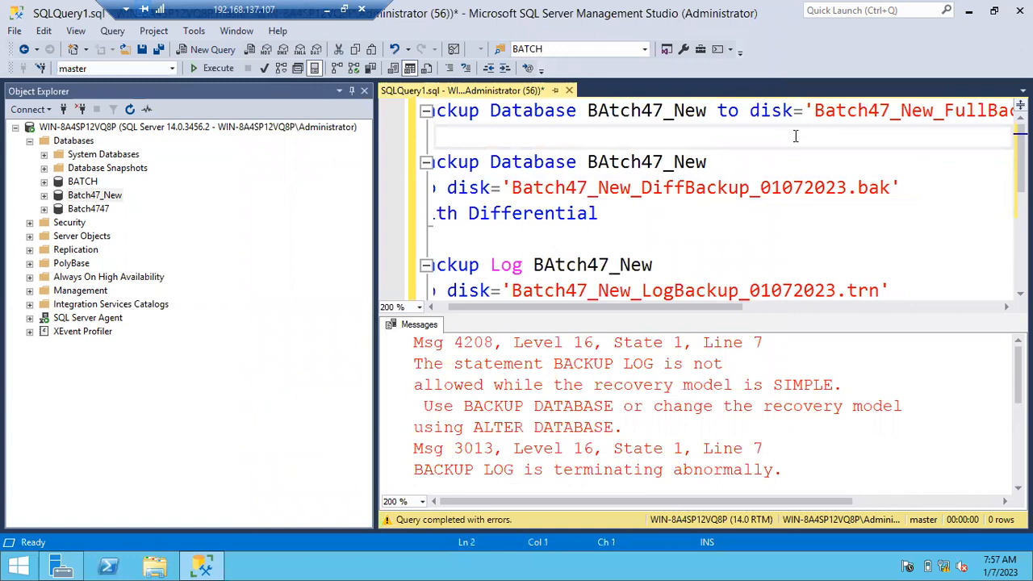
pyautogui.hscroll(3, 807, 136)
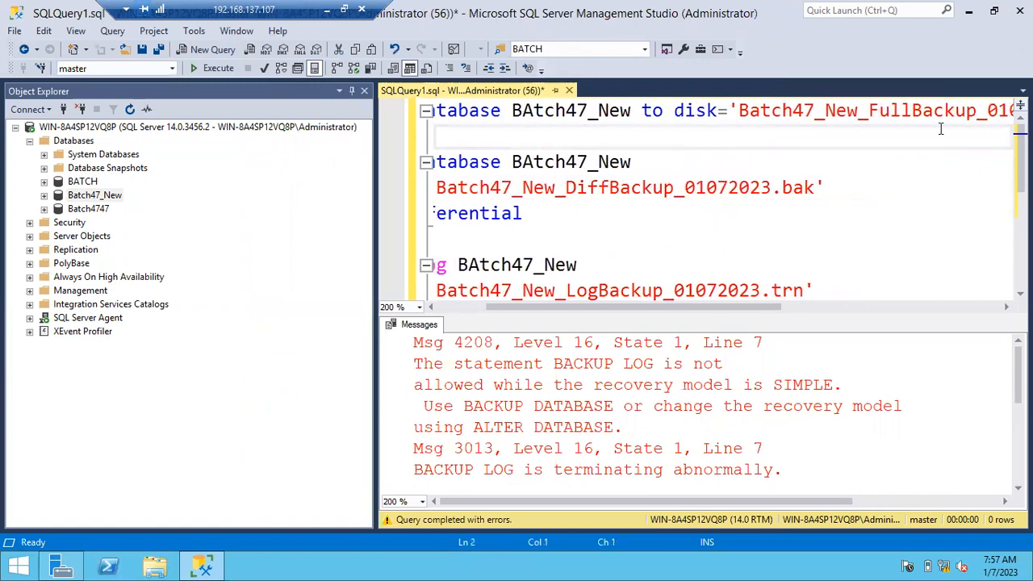
pyautogui.hscroll(3, 894, 286)
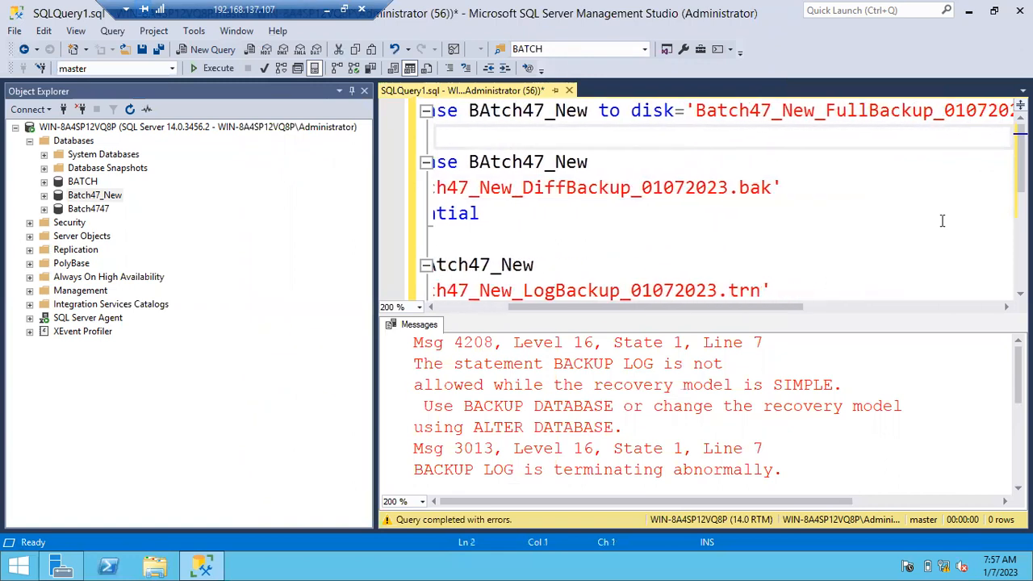
pyautogui.click(958, 110)
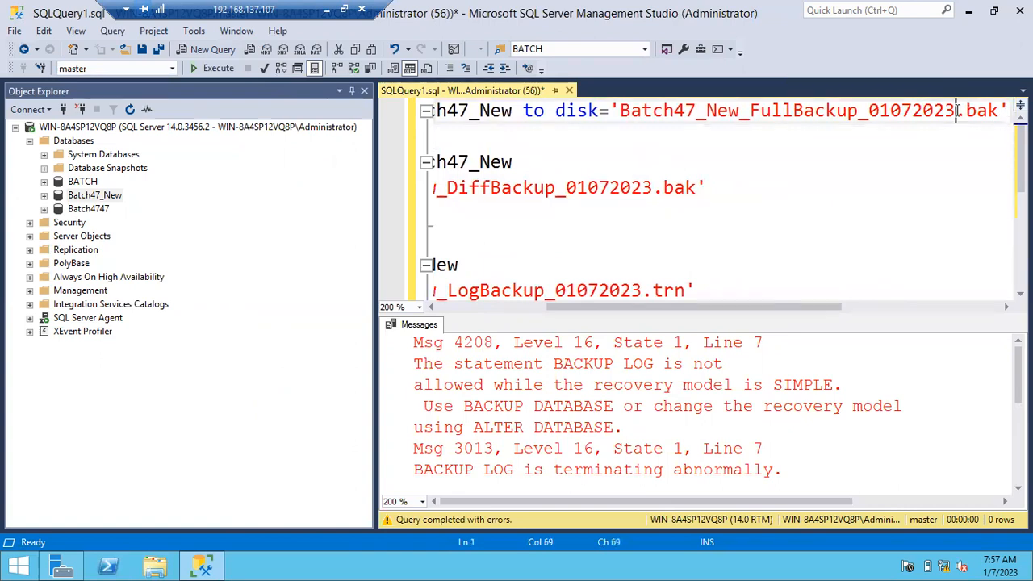
pyautogui.write('_2')
pyautogui.click(656, 187)
pyautogui.write('_2')
pyautogui.click(643, 291)
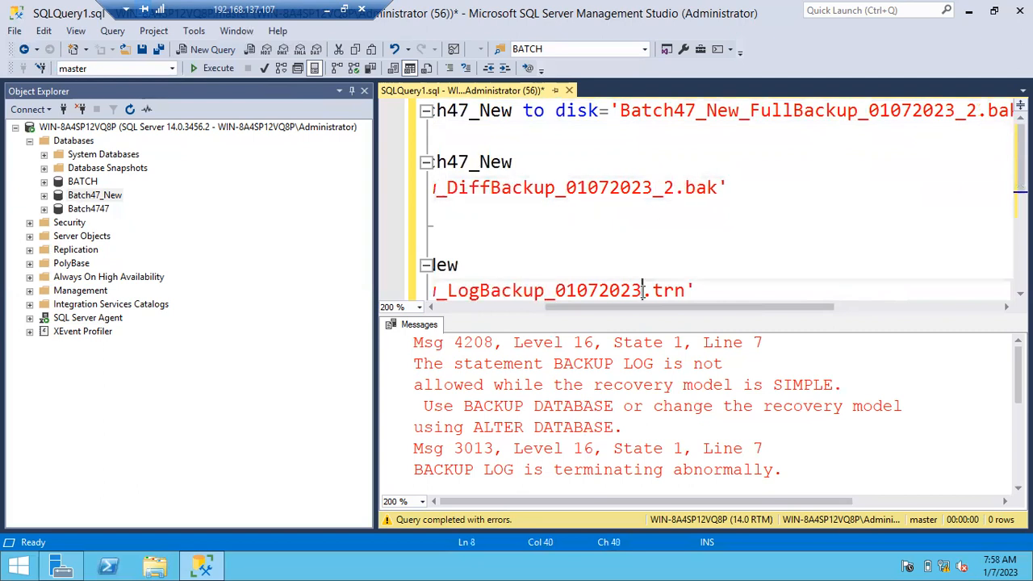
pyautogui.write('_2')
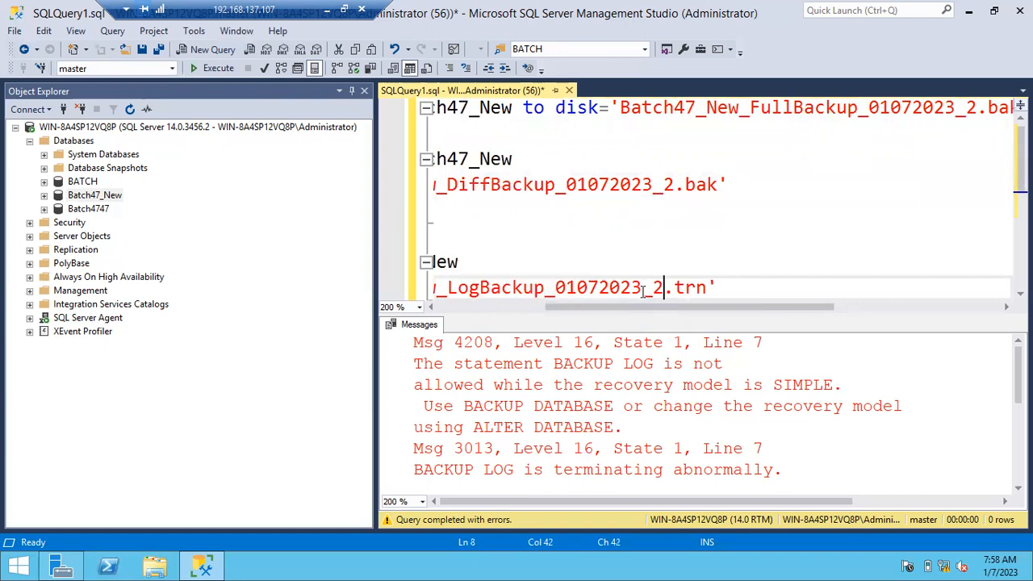
# Run only the full backup statement of BAtch47_New in the first line of the script.
pyautogui.hscroll(-5, 629, 244)
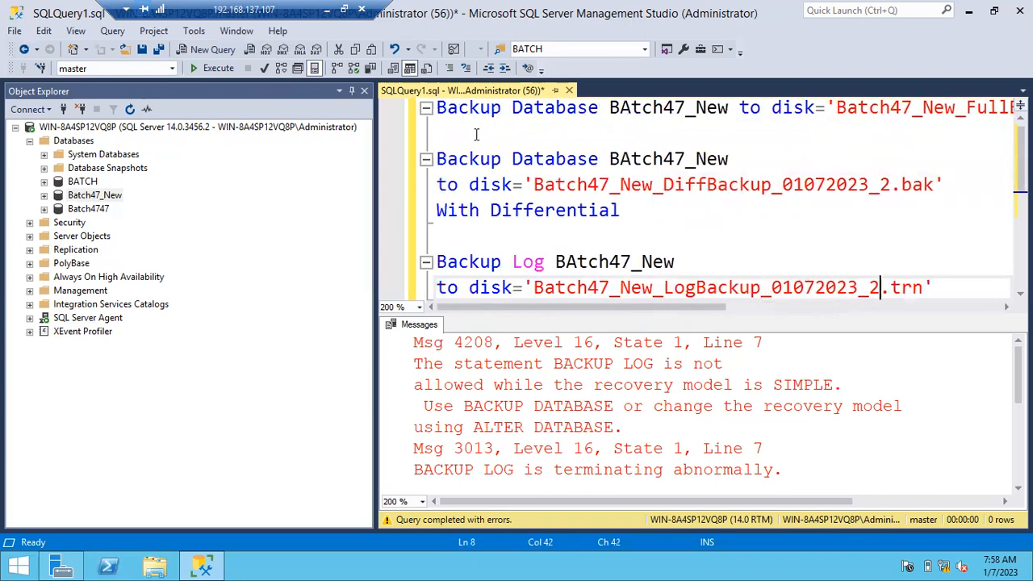
pyautogui.tripleClick(439, 113)
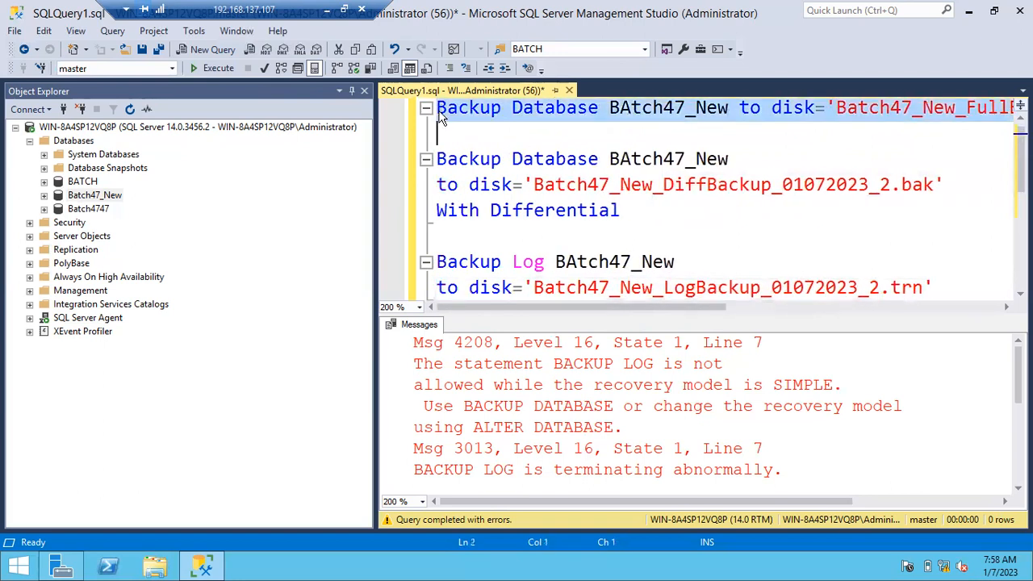
pyautogui.press('F5')
# Run only the three-line differential backup statement that writes to Batch47_New_DiffBackup_01072023_2.bak.
pyautogui.press('Down')
pyautogui.press('Down')
pyautogui.press('Up')
pyautogui.hotkey('shift', 'Down')
pyautogui.hotkey('shift', 'Down')
pyautogui.hotkey('shift', 'Down')
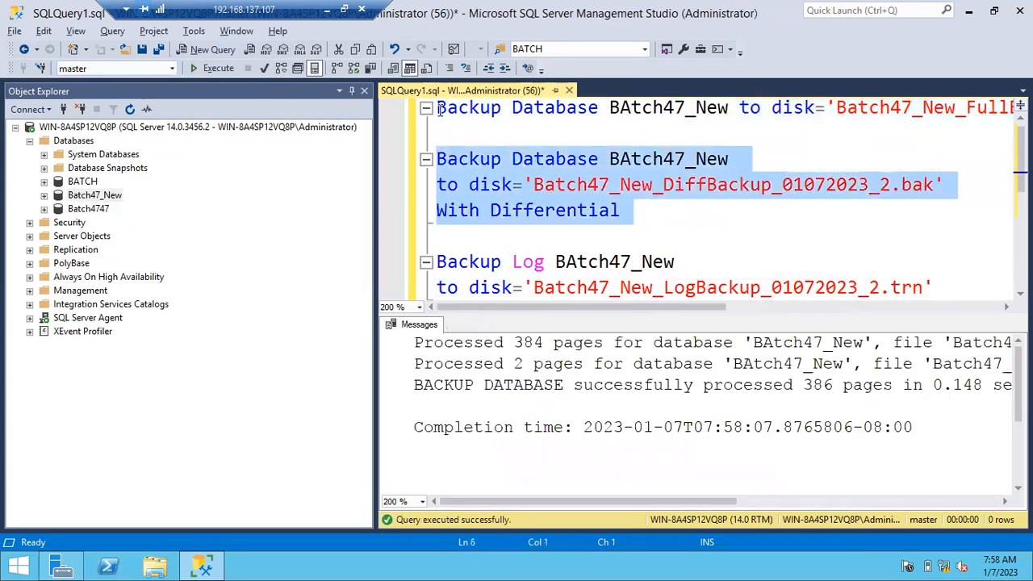
pyautogui.press('F5')
# Run only the log backup statement that writes to Batch47_New_LogBackup_01072023_2.trn, and clear the selection.
pyautogui.press('Down')
pyautogui.press('Down')
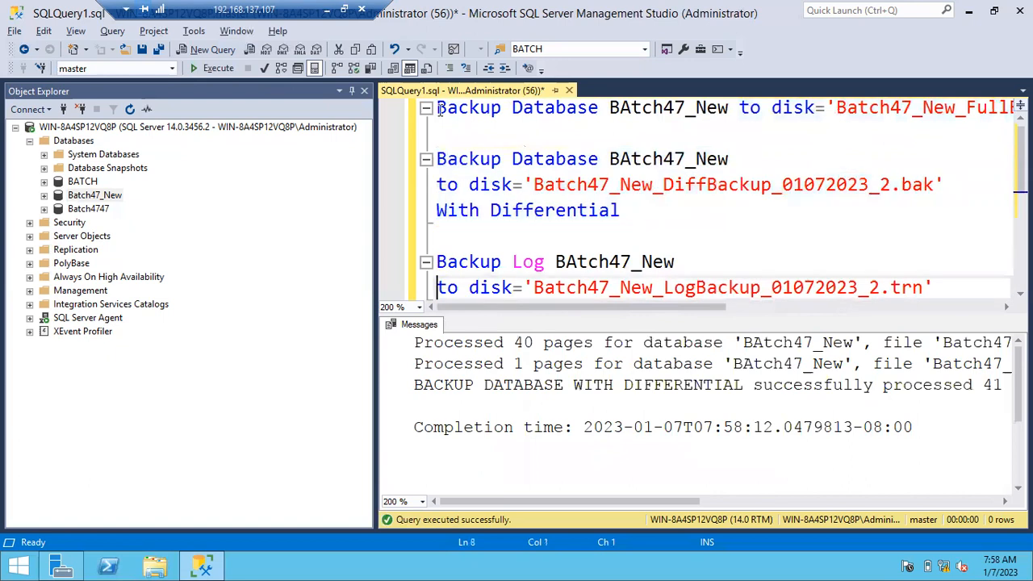
pyautogui.press('Up')
pyautogui.hotkey('shift', 'Down')
pyautogui.hotkey('shift', 'Down')
pyautogui.press('F5')
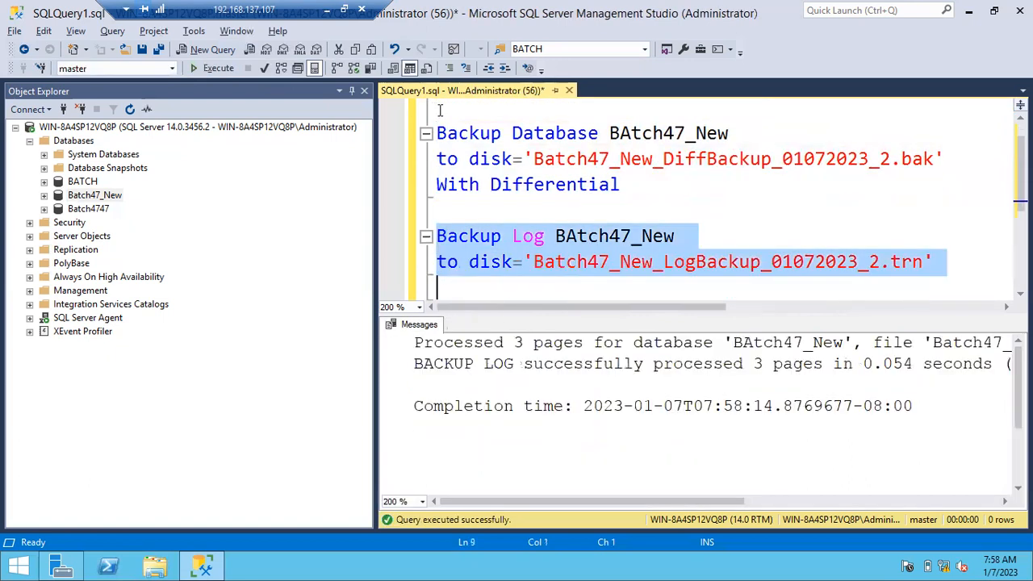
pyautogui.click(537, 210)
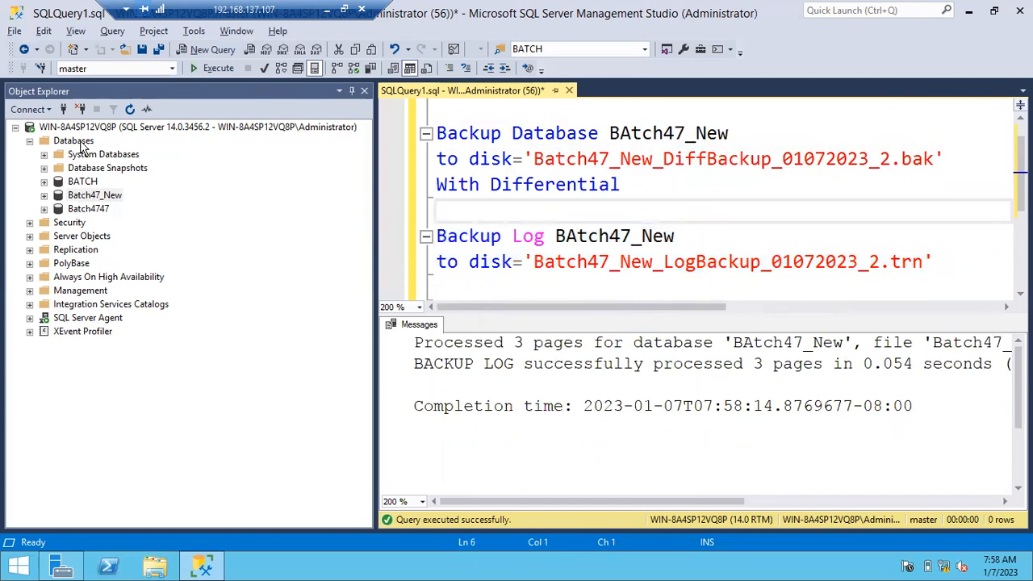
# Start a database restore, load Batch47_New as the source database, and switch the source to Device.
pyautogui.rightClick(81, 143)
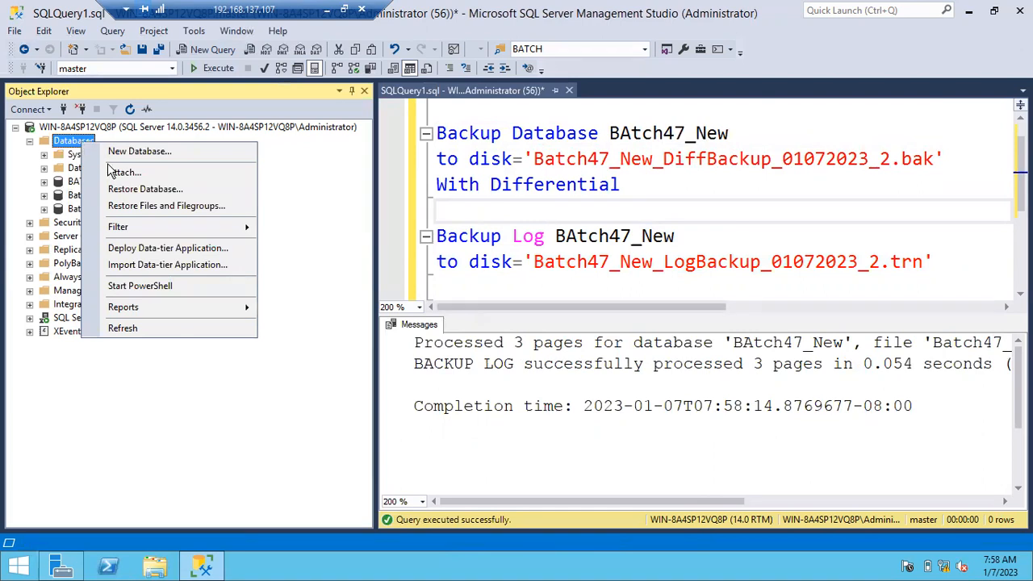
pyautogui.click(119, 189)
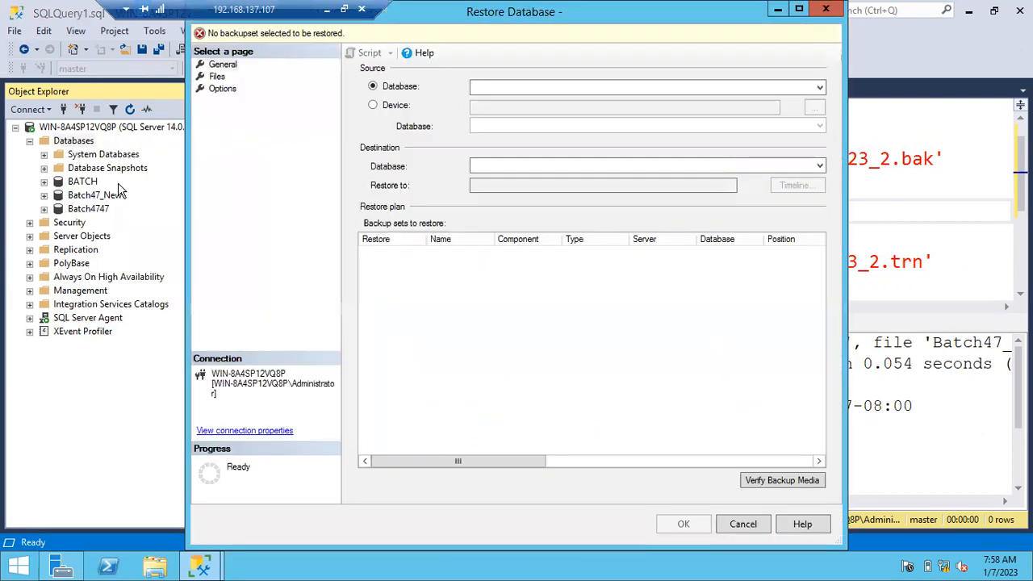
pyautogui.click(384, 113)
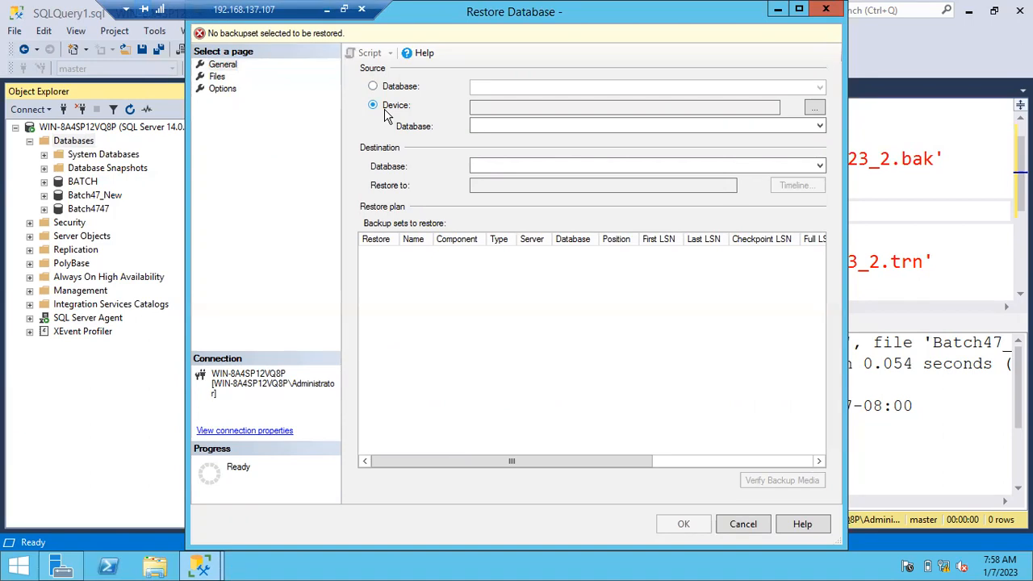
pyautogui.click(383, 94)
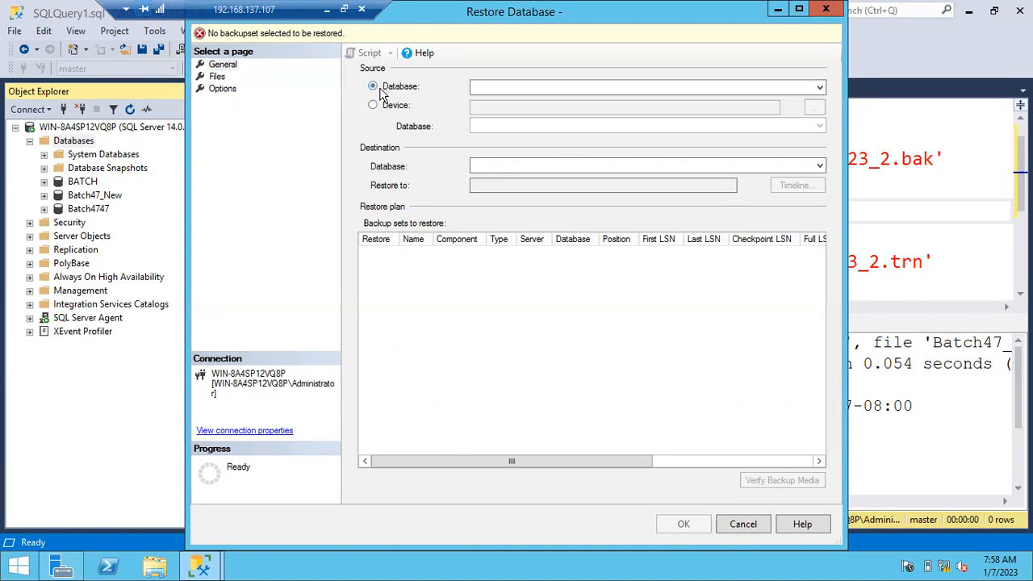
pyautogui.click(820, 89)
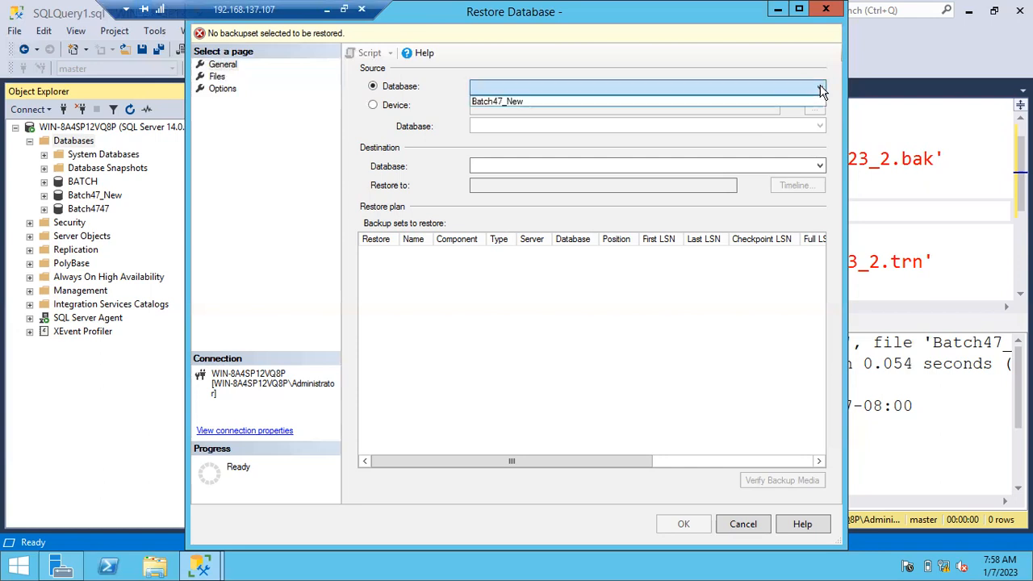
pyautogui.click(593, 105)
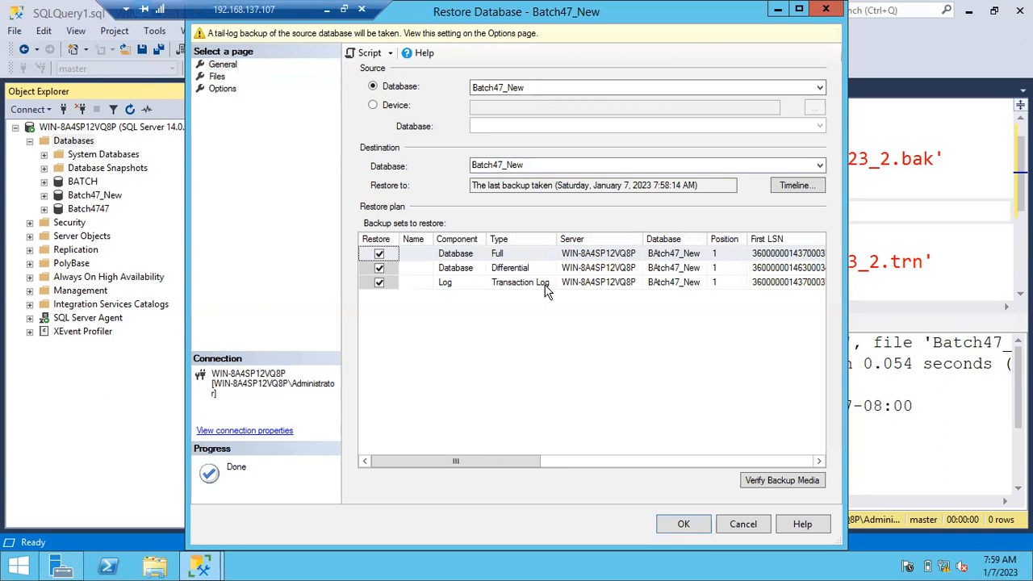
pyautogui.click(375, 106)
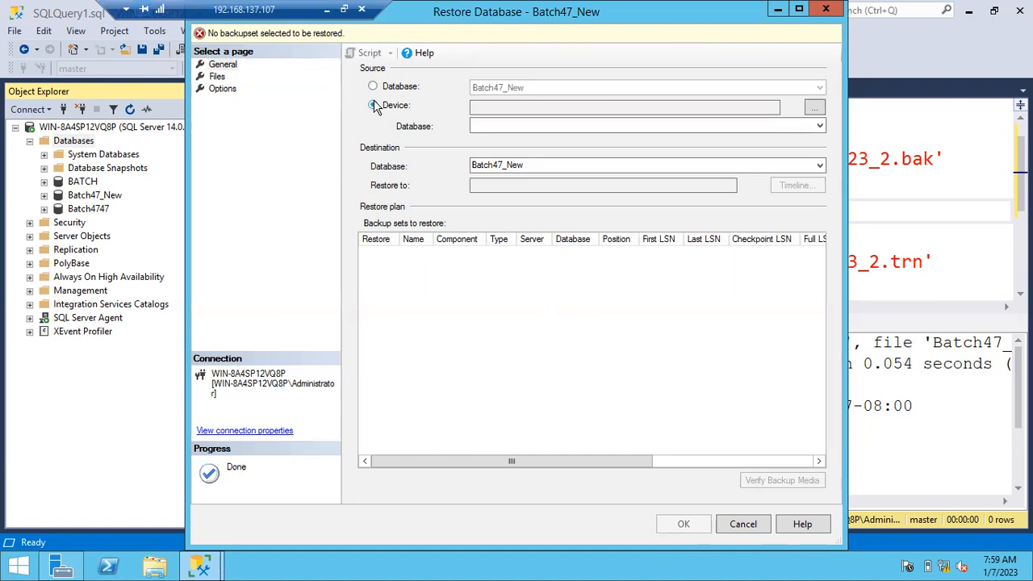
pyautogui.click(813, 109)
pyautogui.click(634, 236)
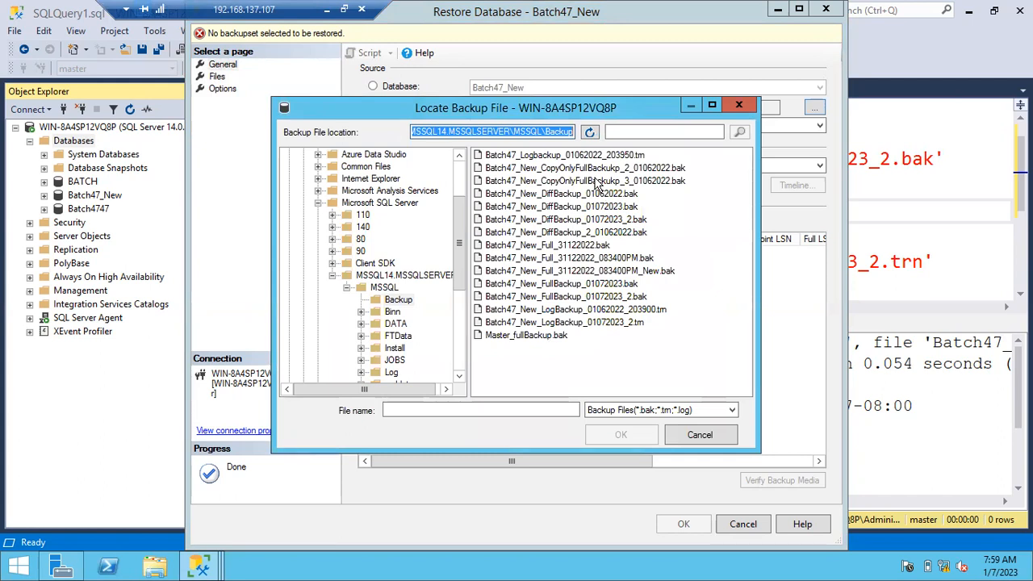
pyautogui.click(597, 169)
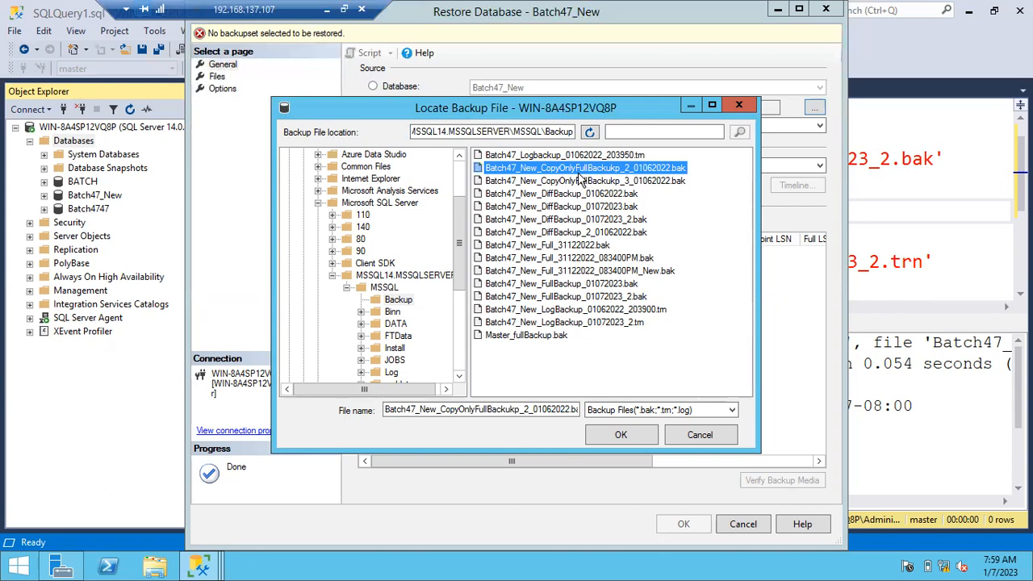
pyautogui.click(700, 436)
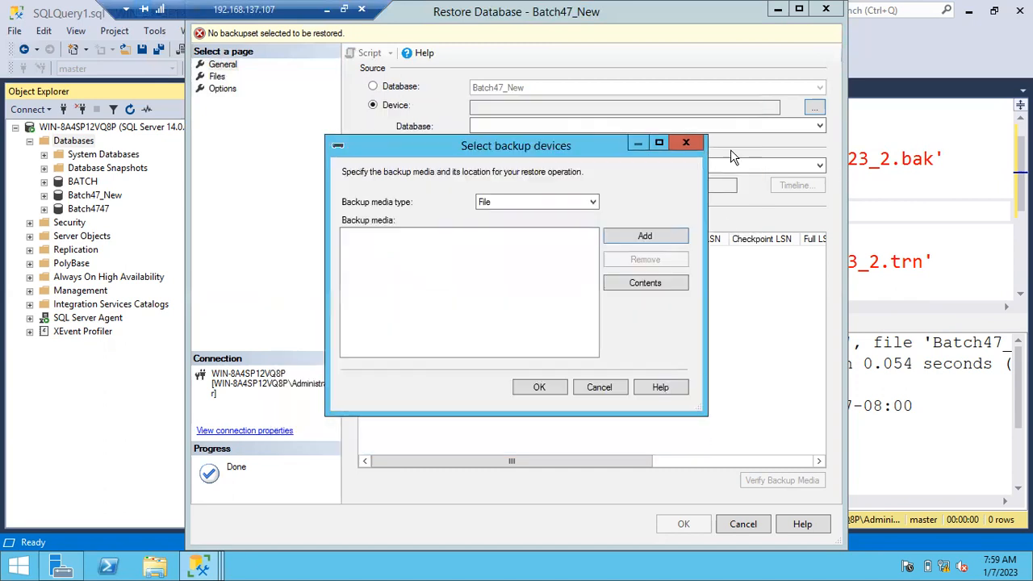
pyautogui.click(599, 387)
# Add the file Batch47_New_FullBackup_01072023_2.bak as backup media for the device restore.
pyautogui.moveTo(772, 24); pyautogui.dragTo(720, 120)
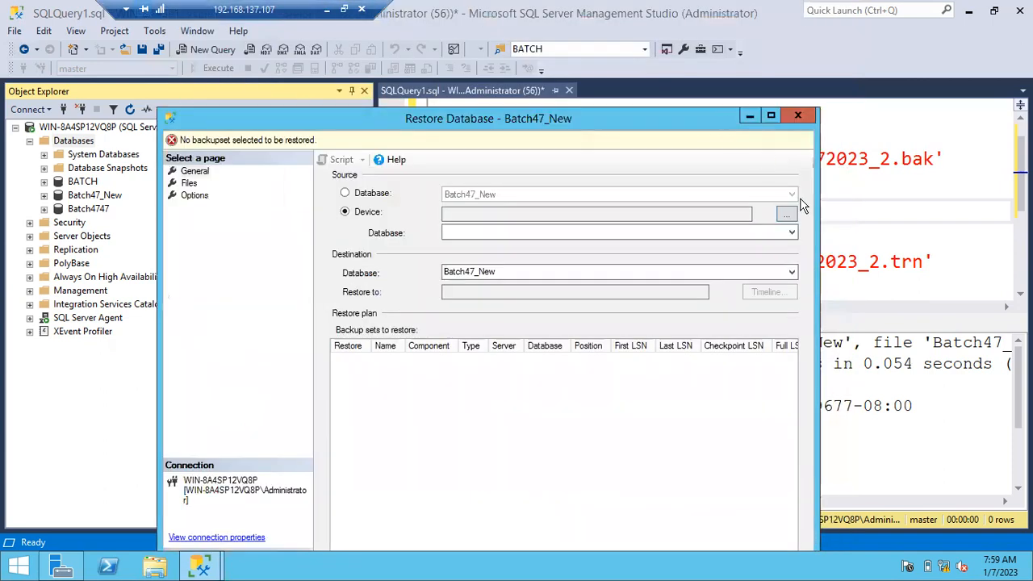
pyautogui.click(786, 213)
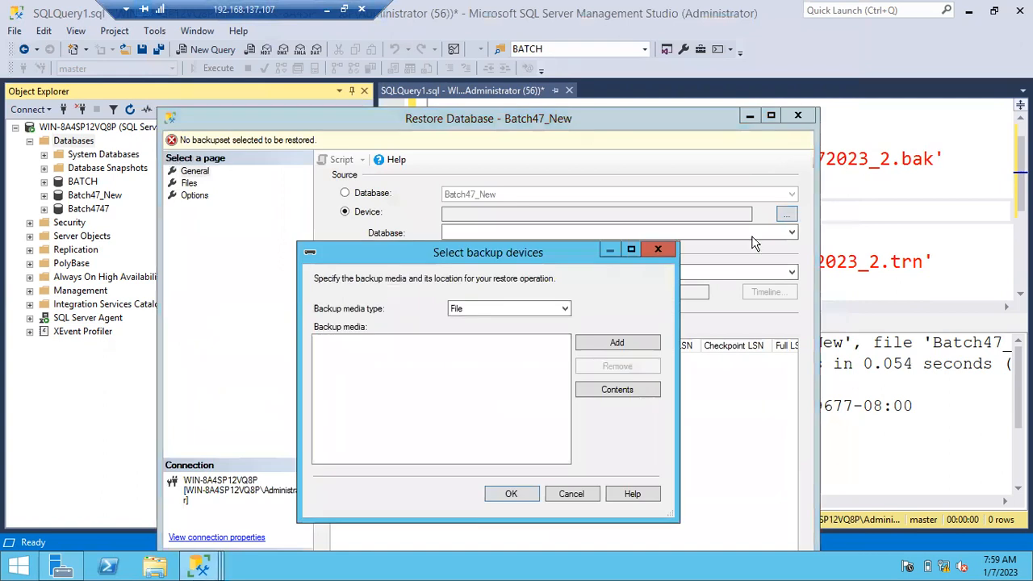
pyautogui.click(588, 343)
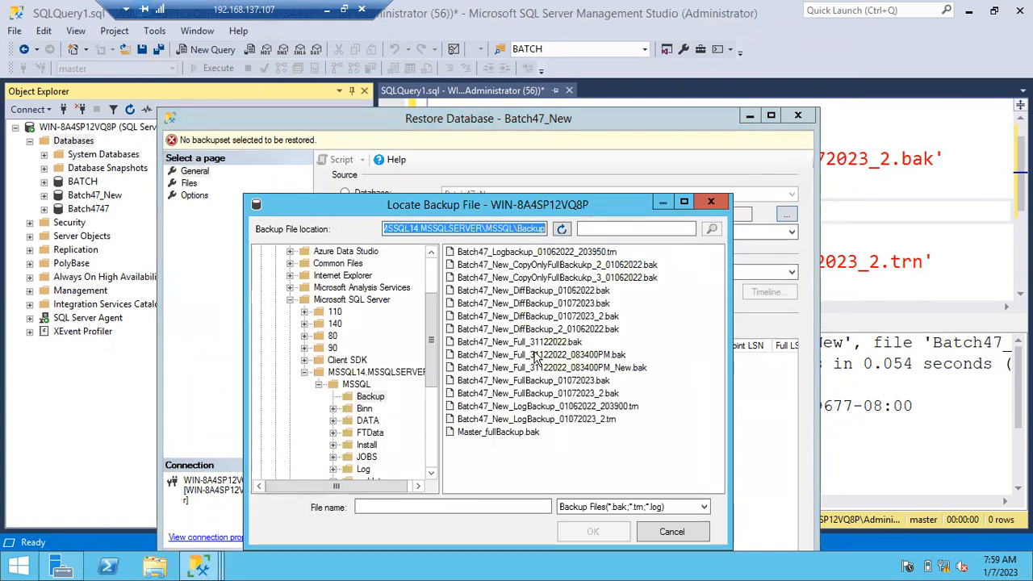
pyautogui.click(546, 318)
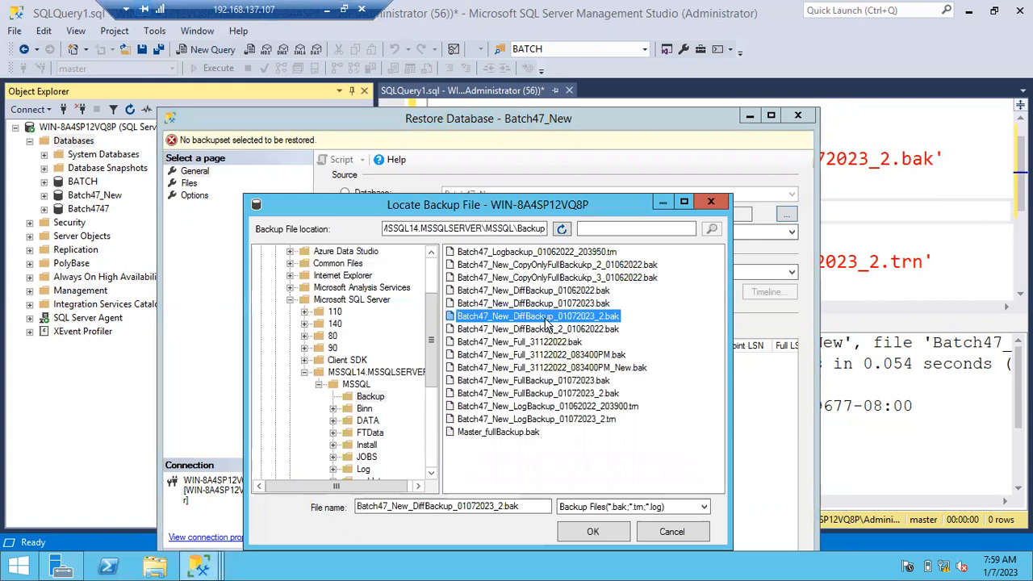
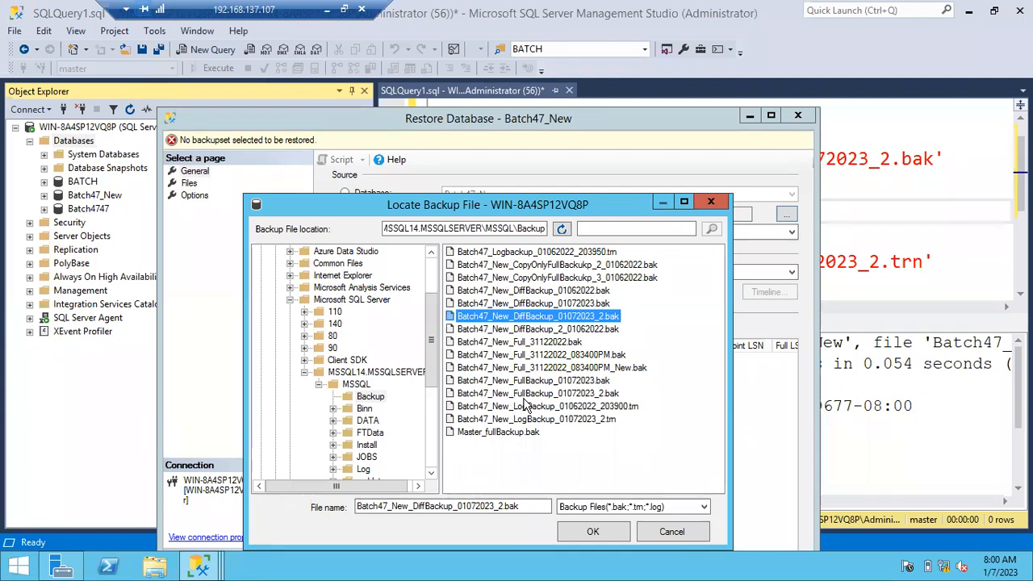
pyautogui.click(494, 394)
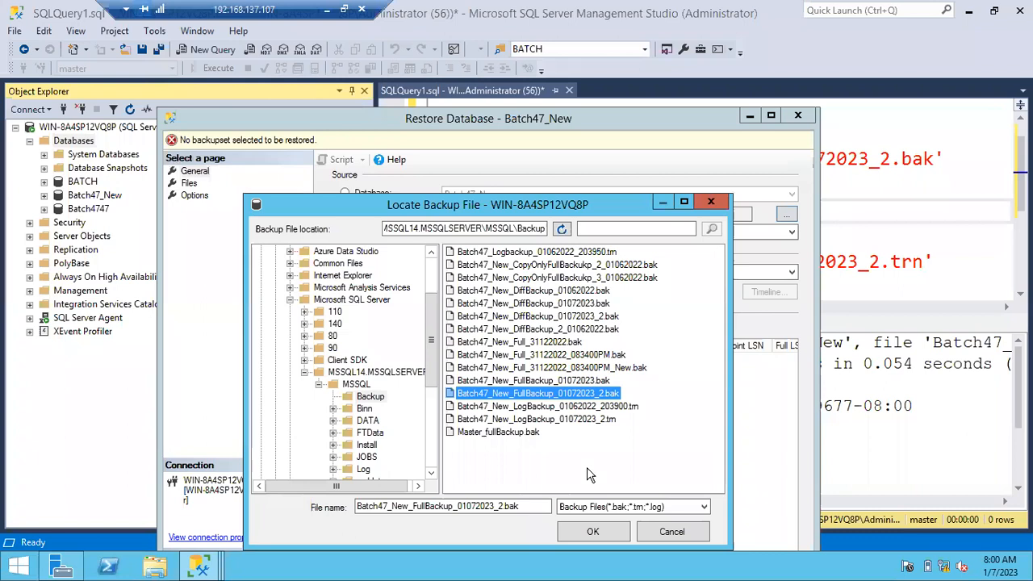
pyautogui.click(593, 531)
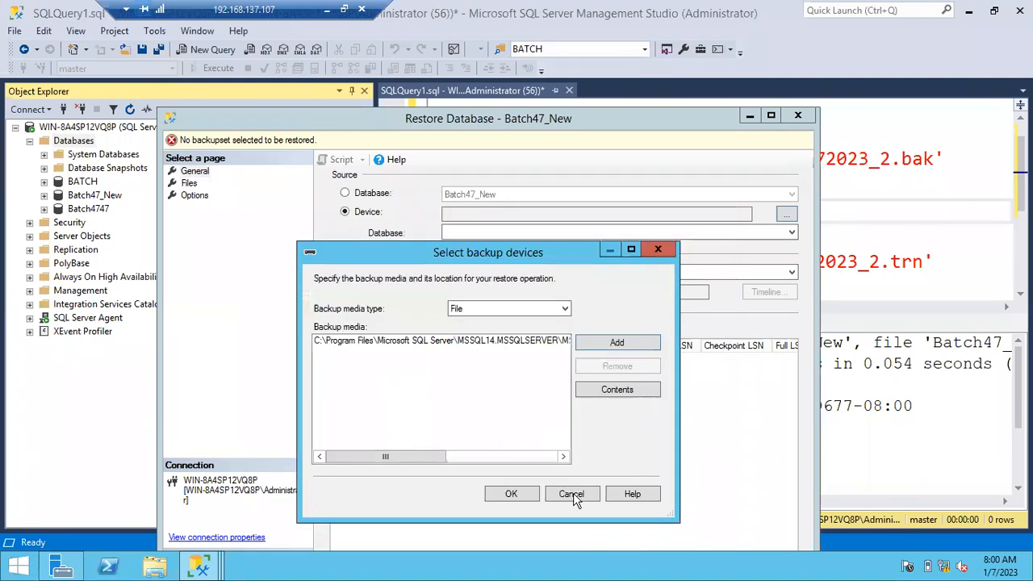
# Examine the contents of the added backup file with widened Type, Server and Database columns, and accept it as the restore source.
pyautogui.click(471, 342)
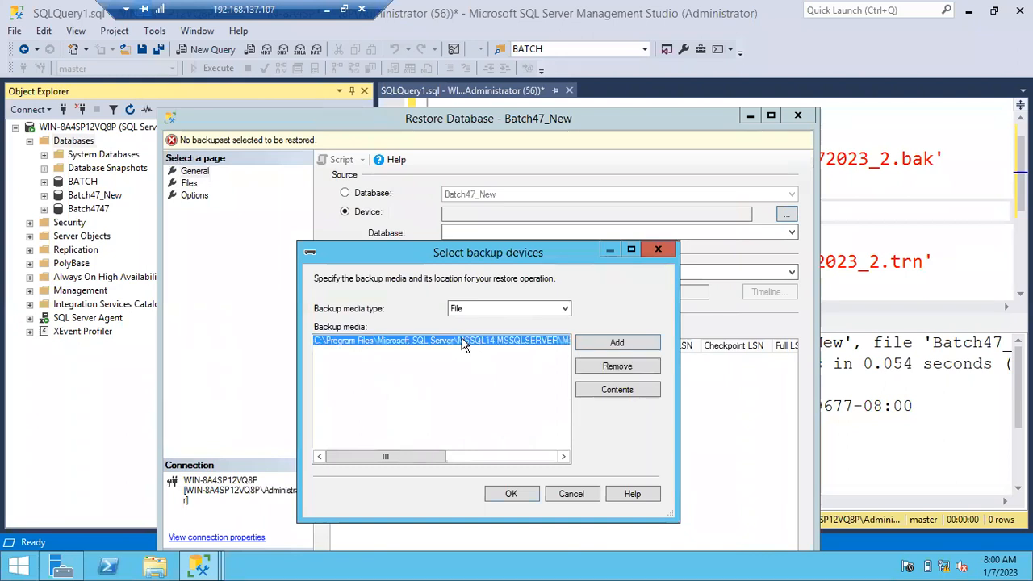
pyautogui.click(608, 396)
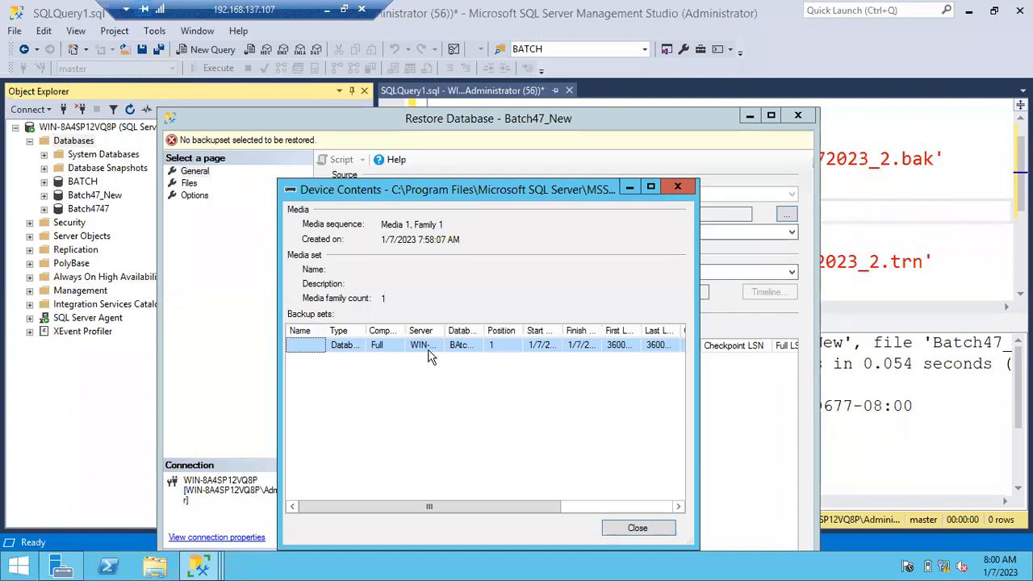
pyautogui.moveTo(366, 331); pyautogui.dragTo(421, 342)
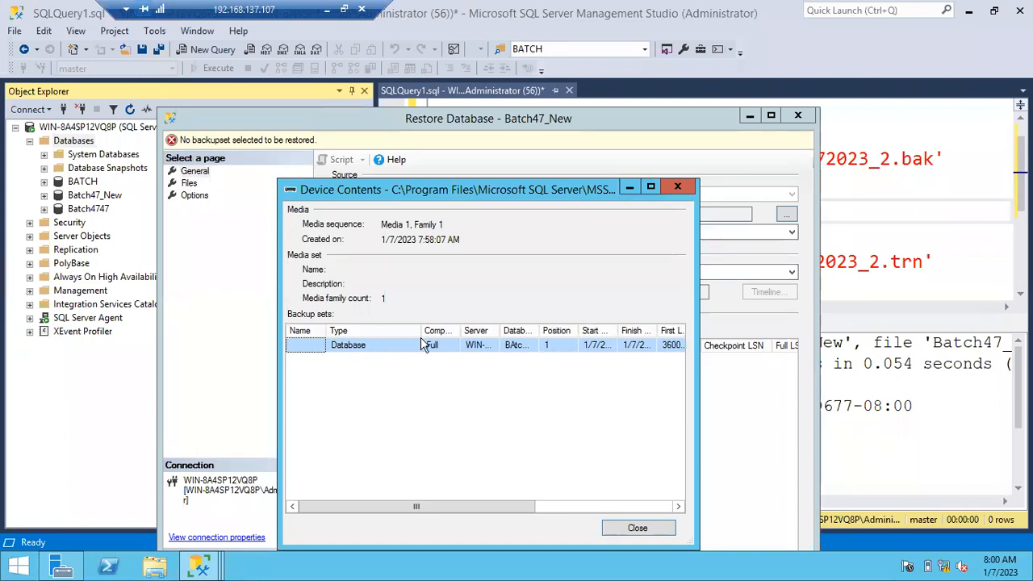
pyautogui.moveTo(502, 332); pyautogui.dragTo(632, 330)
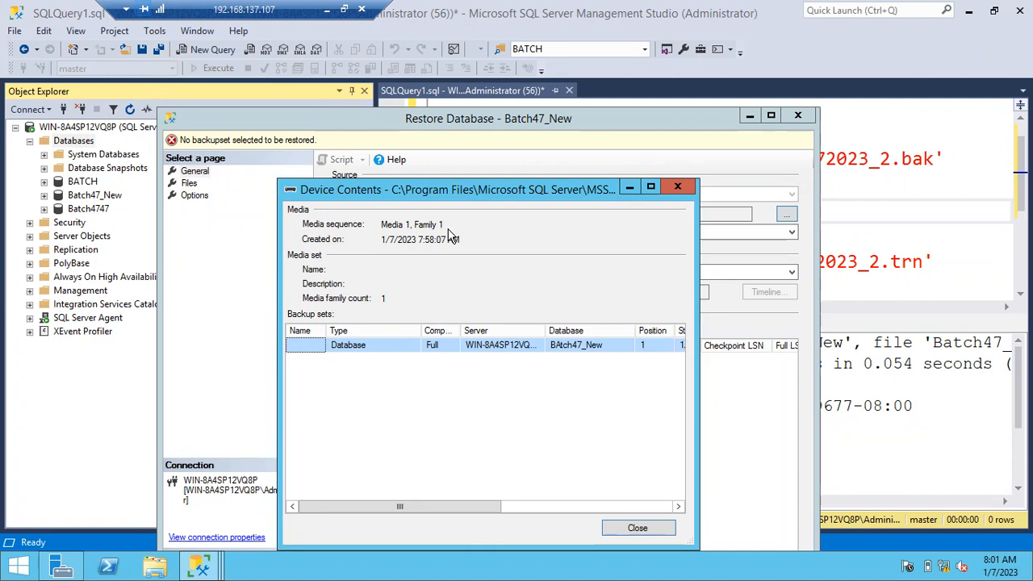
pyautogui.click(616, 530)
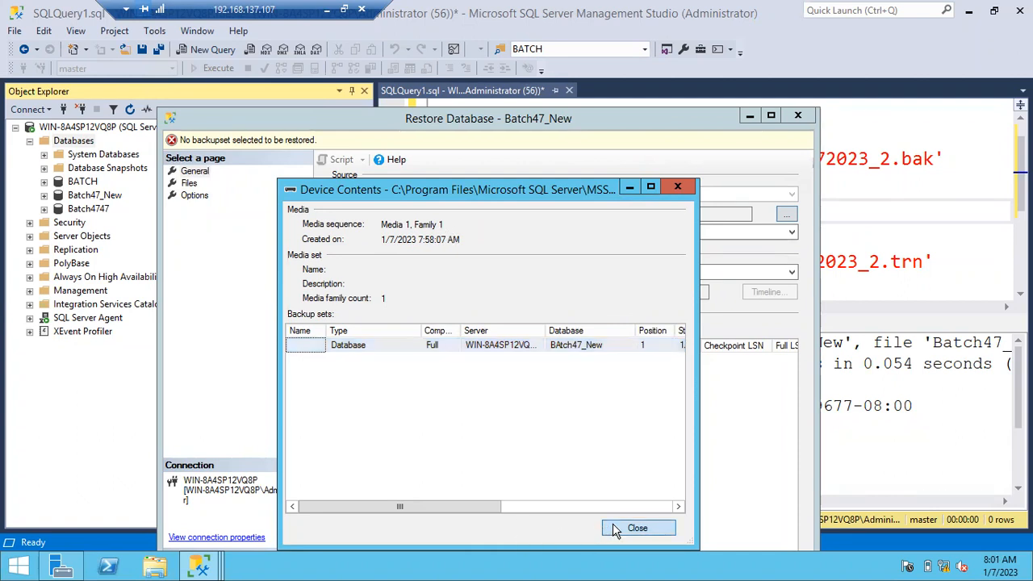
pyautogui.click(524, 502)
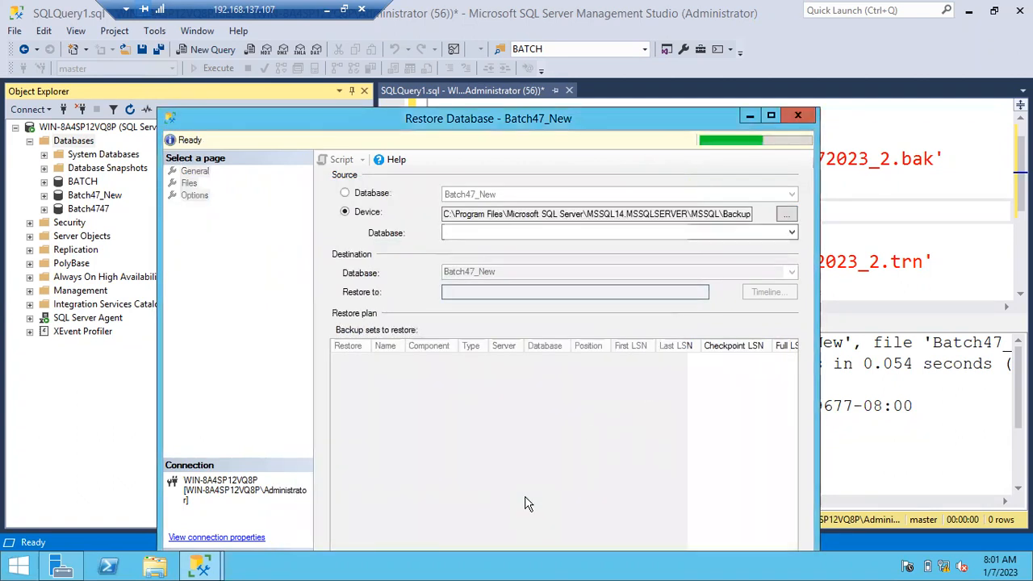
# Enlarge the restore dialog and set the destination database name to Batch47_New_Rest.
pyautogui.click(771, 117)
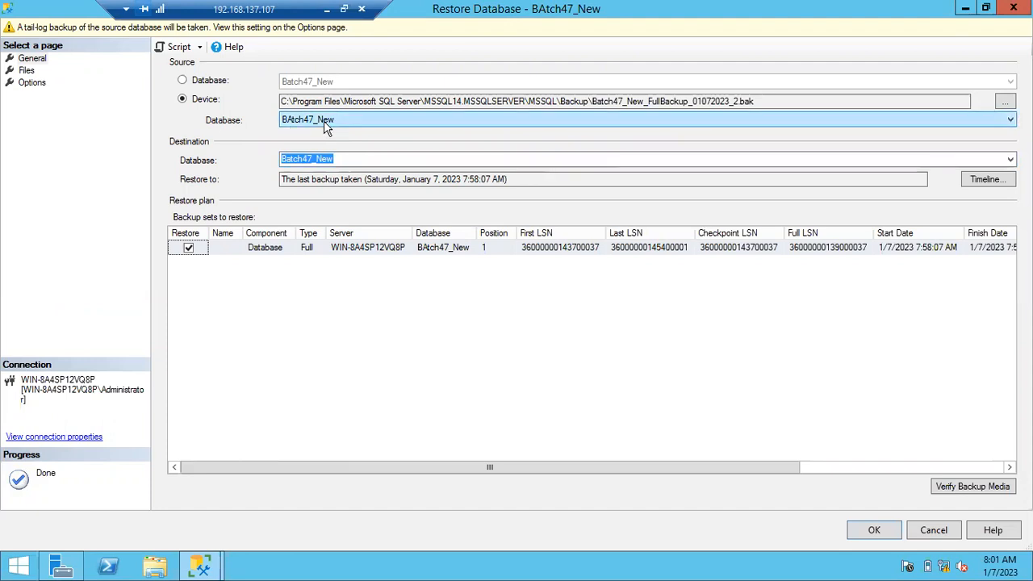
pyautogui.click(343, 160)
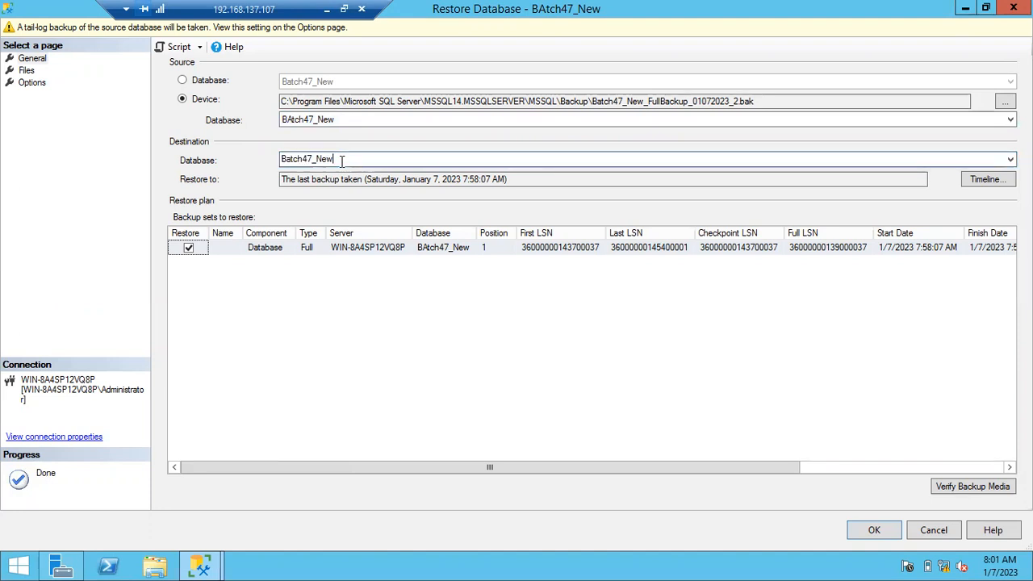
pyautogui.write('_Rest')
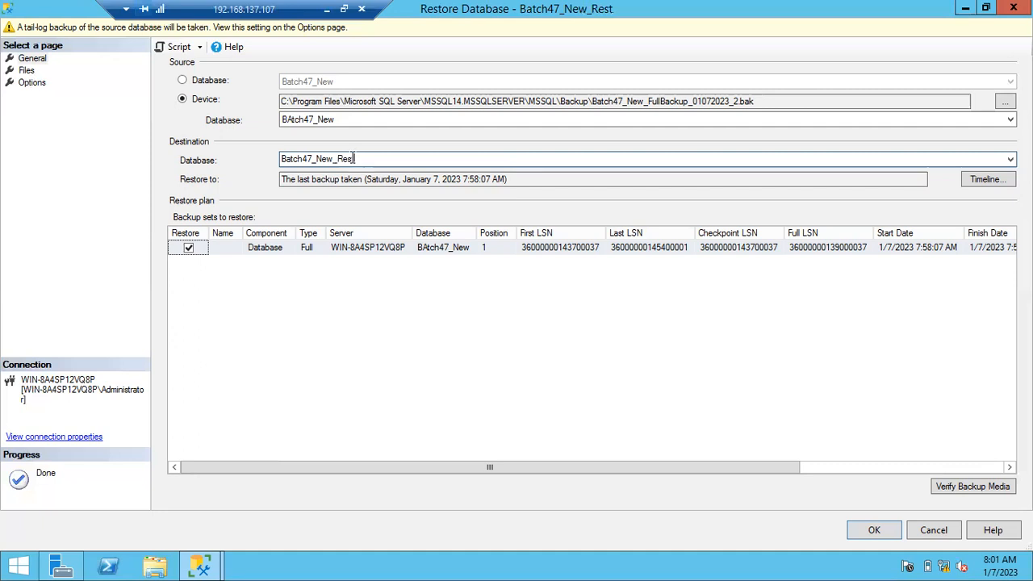
pyautogui.moveTo(369, 158); pyautogui.dragTo(261, 168)
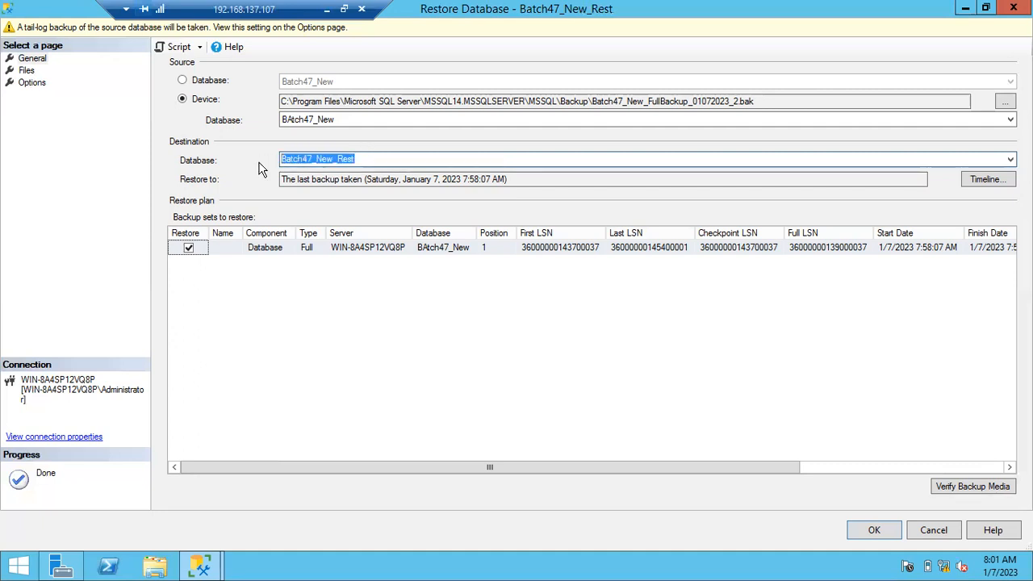
pyautogui.click(362, 155)
# Try the option to overwrite the existing database (WITH REPLACE), and review the destination database name.
pyautogui.click(30, 83)
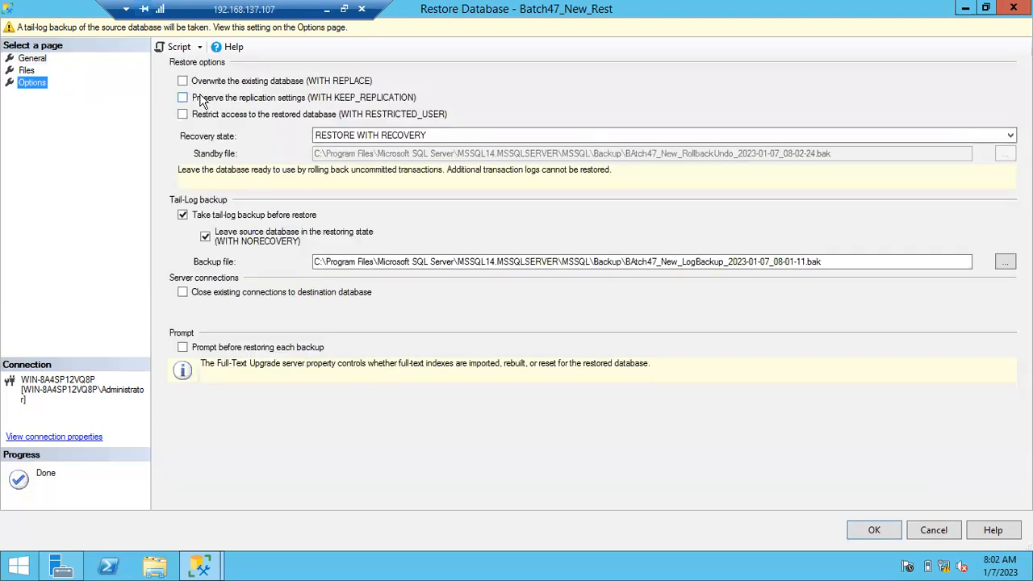
pyautogui.click(183, 81)
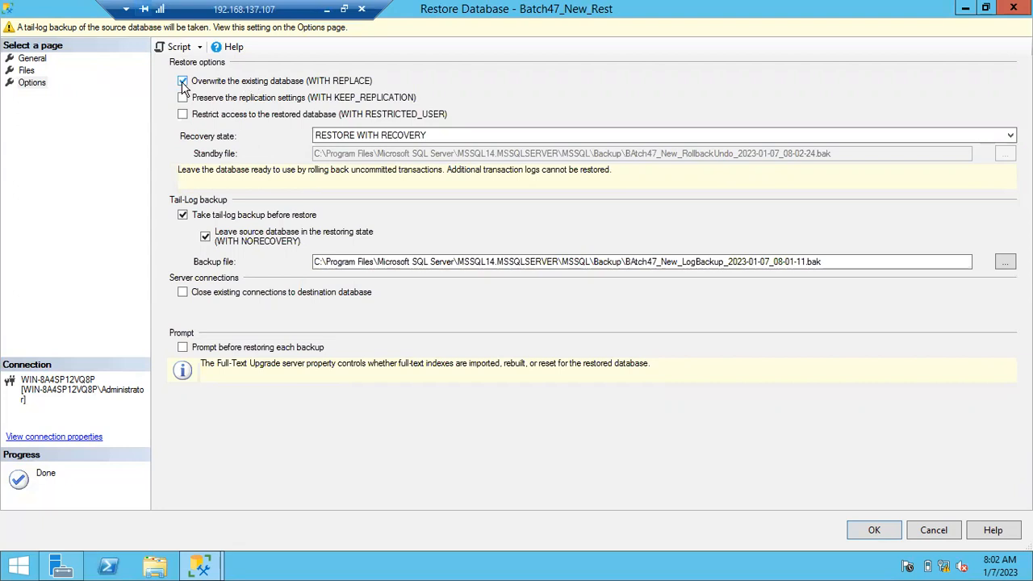
pyautogui.click(34, 60)
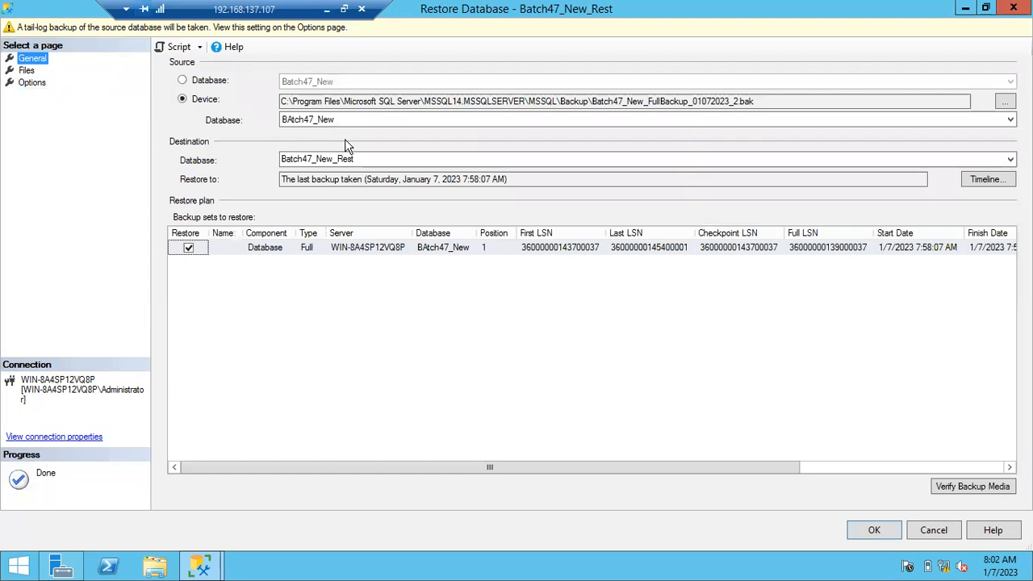
pyautogui.doubleClick(368, 158)
pyautogui.click(367, 157)
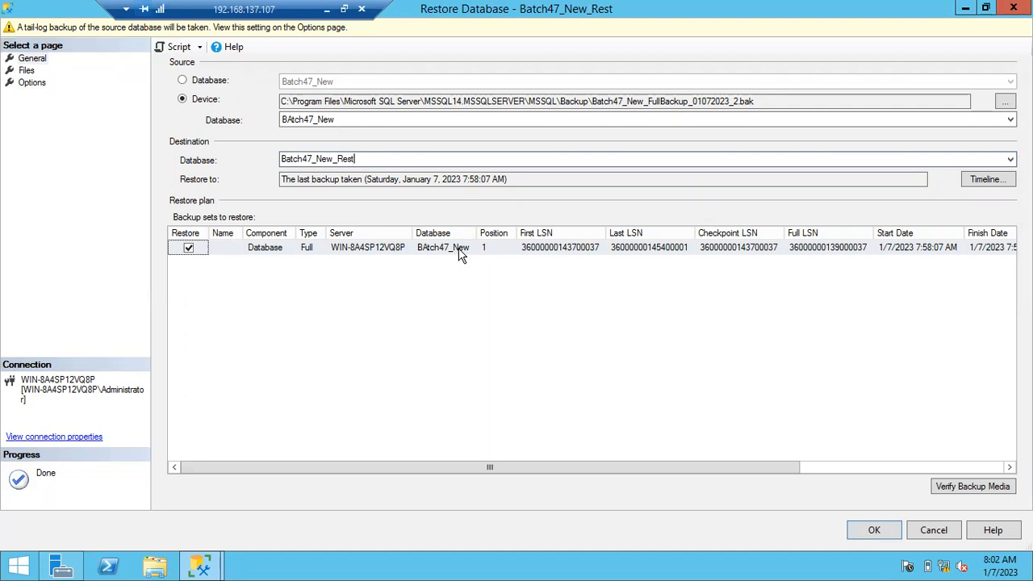
# Change the restored file names to Batch47_New_Rest.mdf for the data file and Batch47_New_log_Rest.ldf for the log file.
pyautogui.click(27, 71)
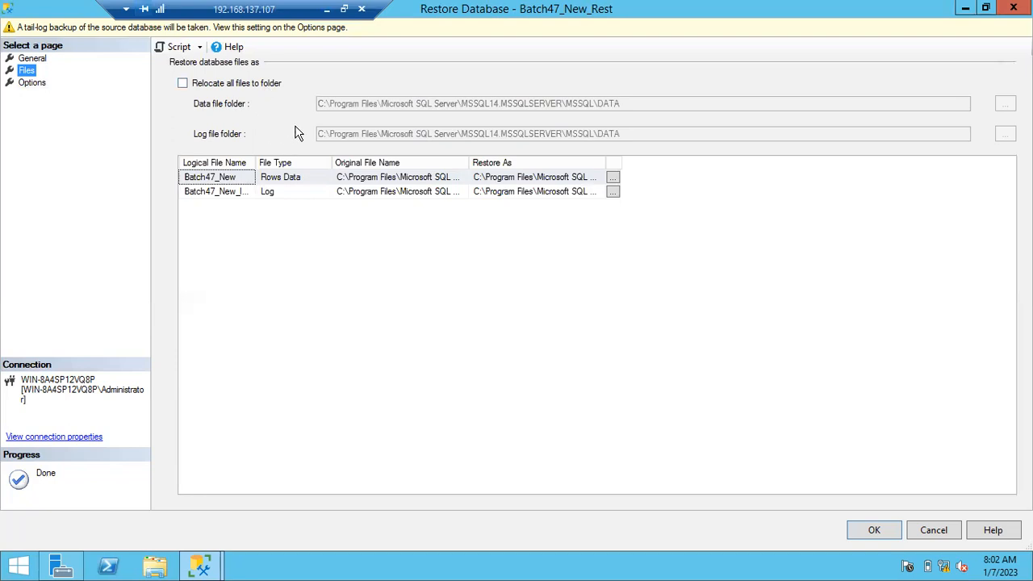
pyautogui.moveTo(466, 161); pyautogui.dragTo(737, 166)
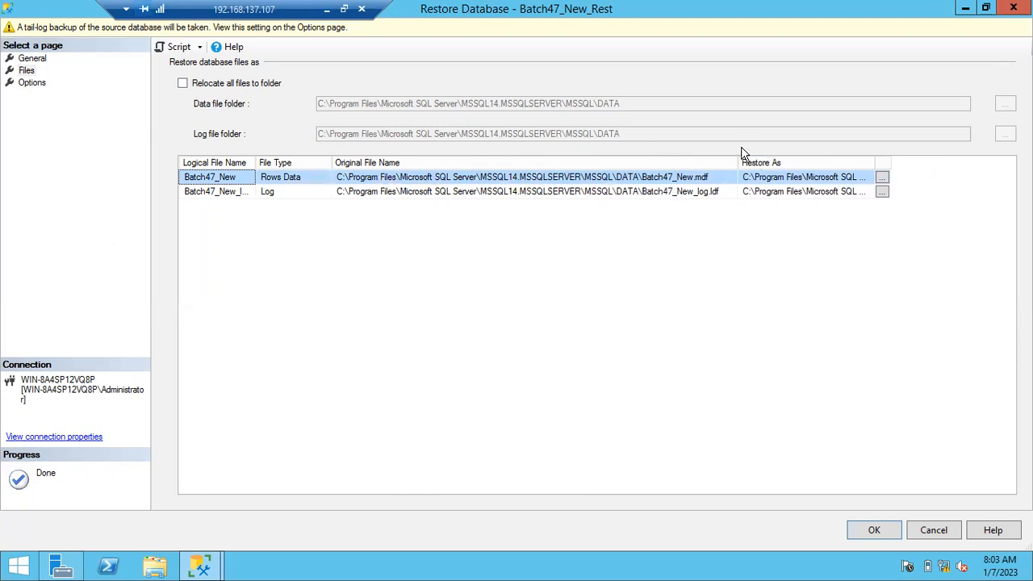
pyautogui.doubleClick(874, 161)
pyautogui.moveTo(765, 494); pyautogui.dragTo(898, 481)
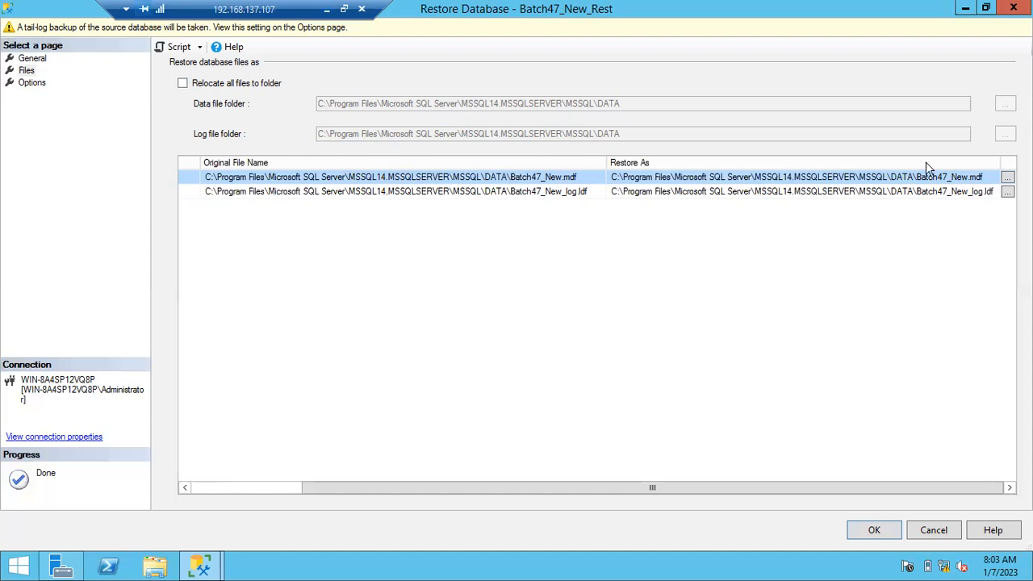
pyautogui.click(965, 178)
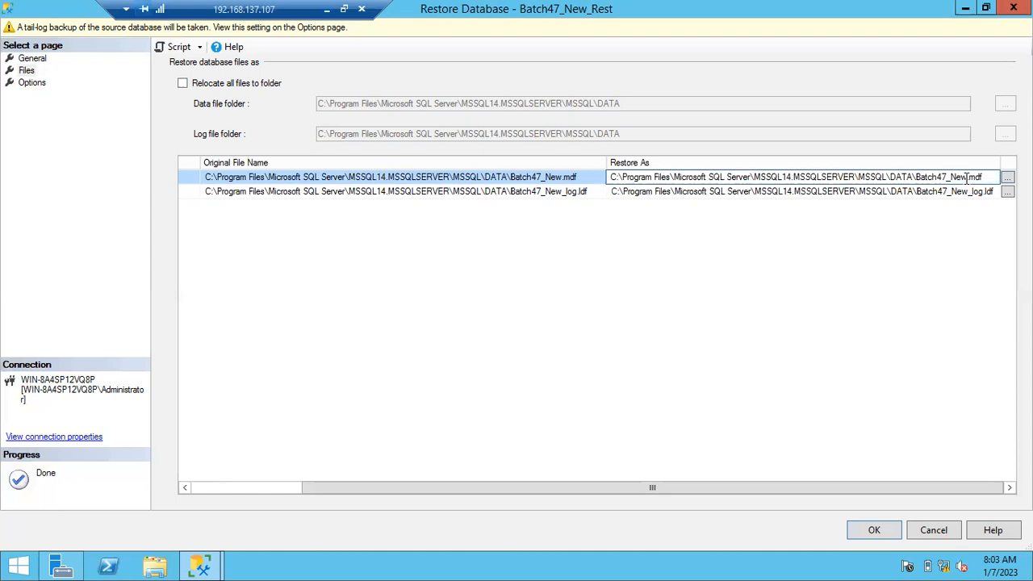
pyautogui.write('_Rest')
pyautogui.click(984, 192)
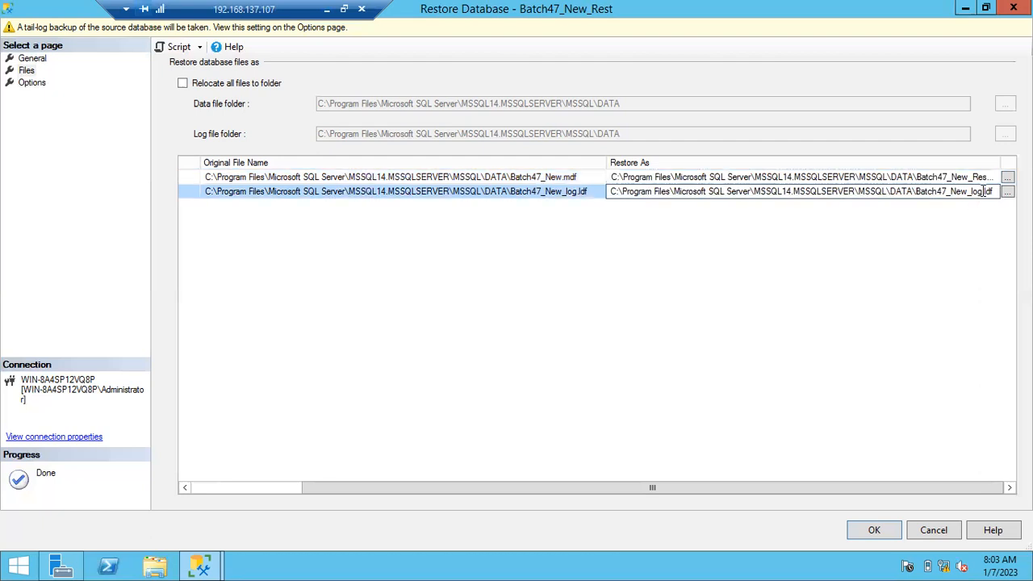
pyautogui.write('_Rest')
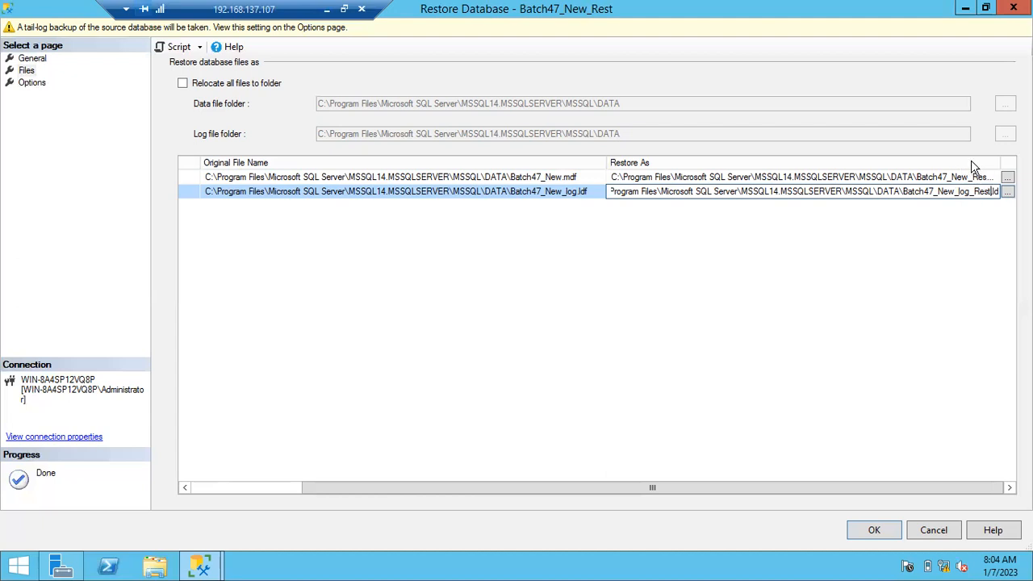
# Set the restore to overwrite the existing database (WITH REPLACE) and turn off the tail-log backup before restore.
pyautogui.click(34, 84)
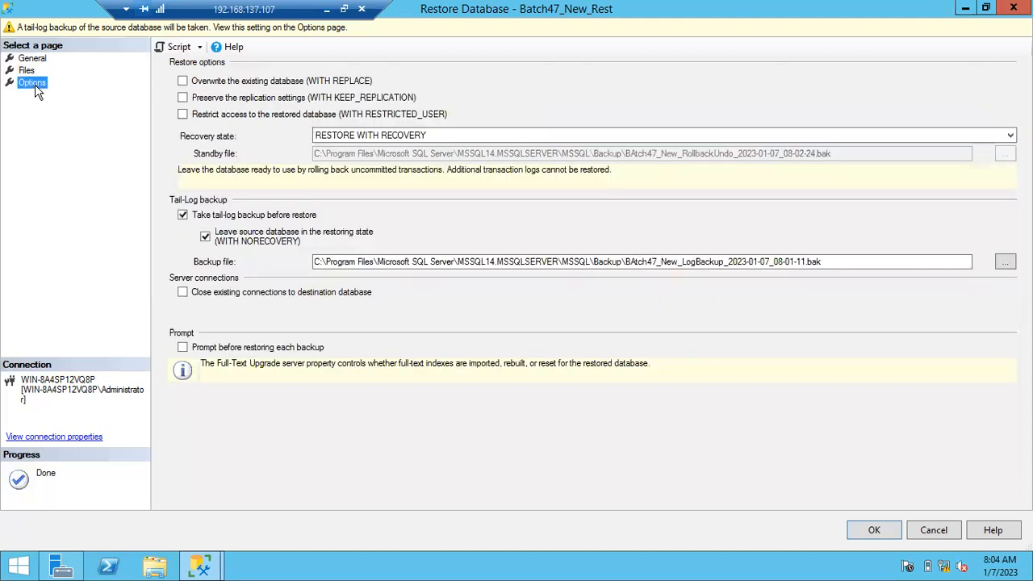
pyautogui.click(183, 216)
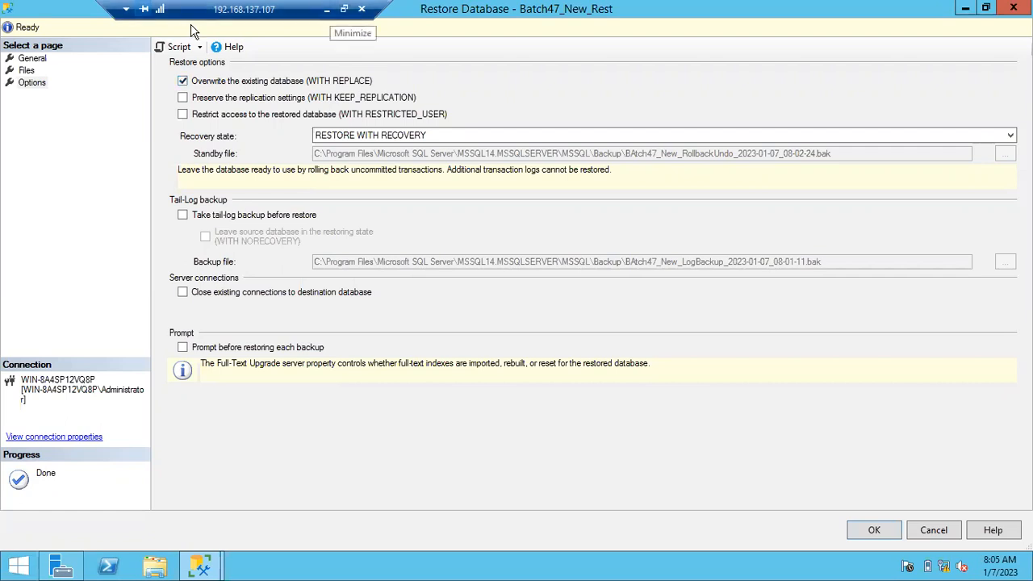
# Switch to the Notepad notes outside the remote session and add the line "Restore databse from Source to Destionation".
pyautogui.click(326, 9)
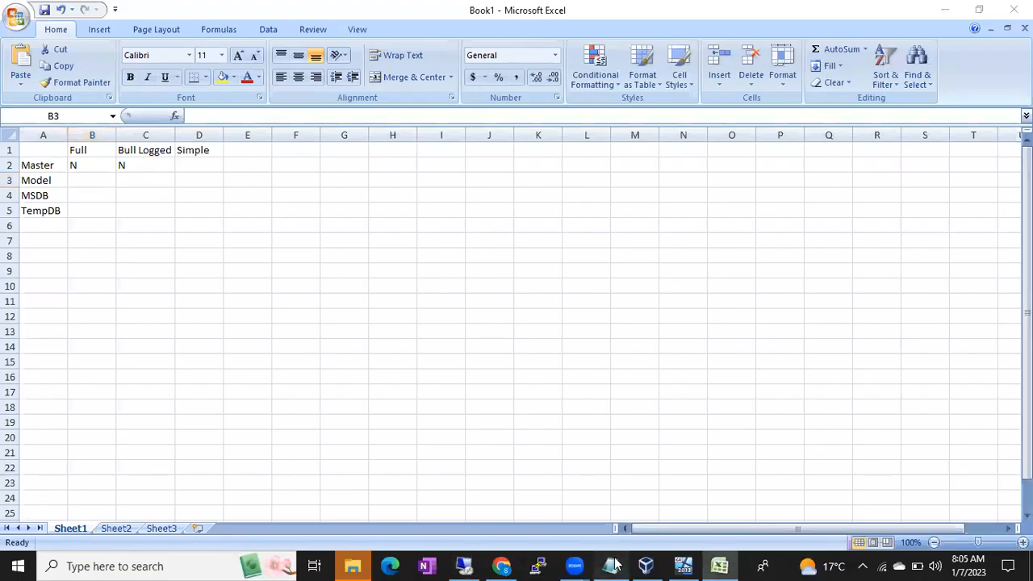
pyautogui.click(610, 566)
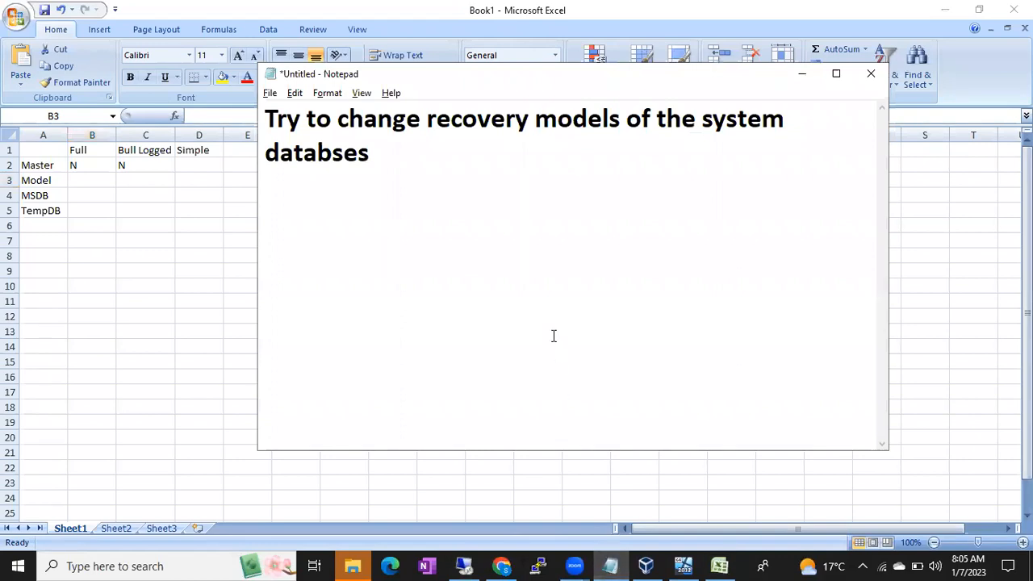
pyautogui.write('Resto')
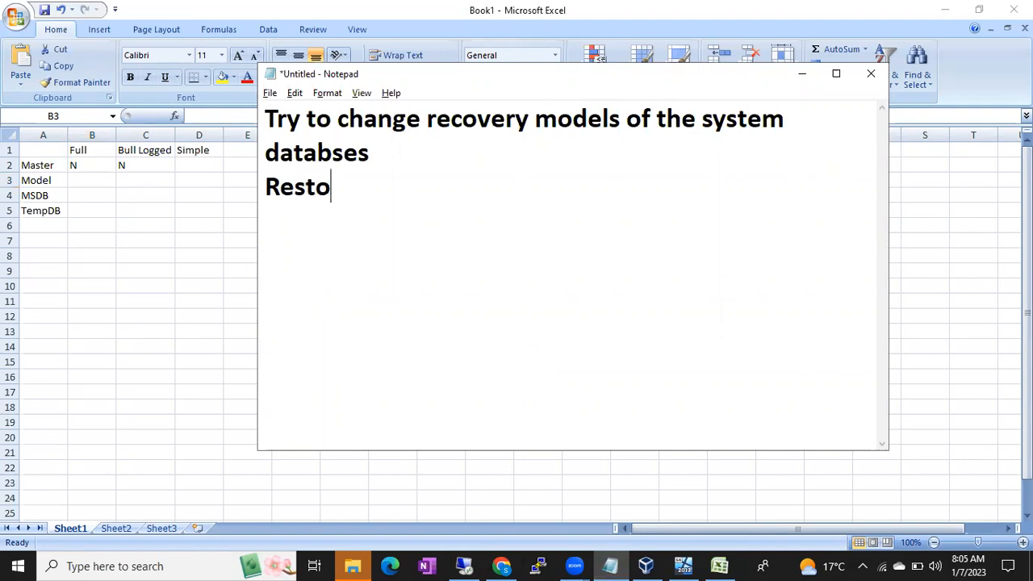
pyautogui.write('re databse from ')
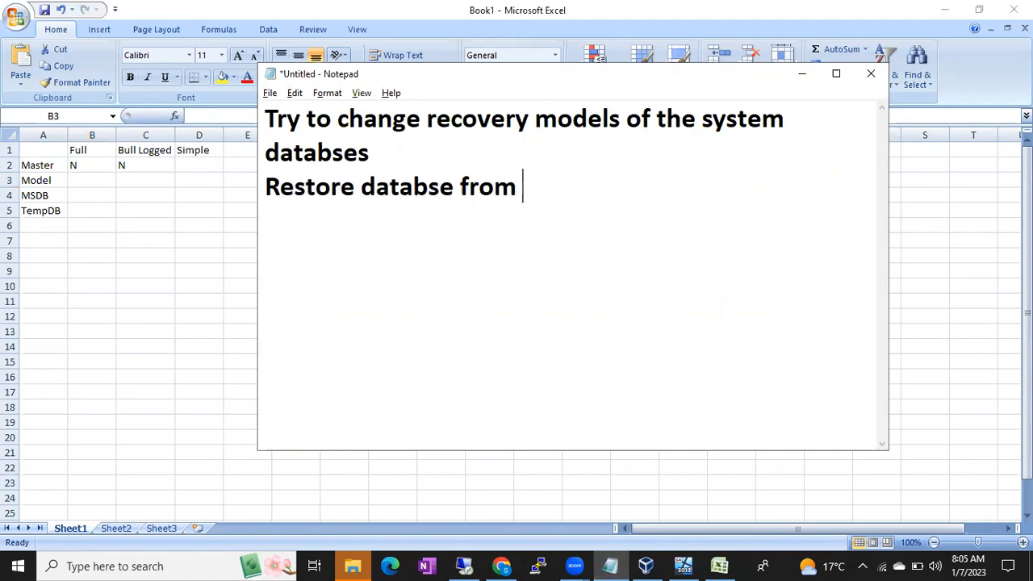
pyautogui.write('Source to Destionation')
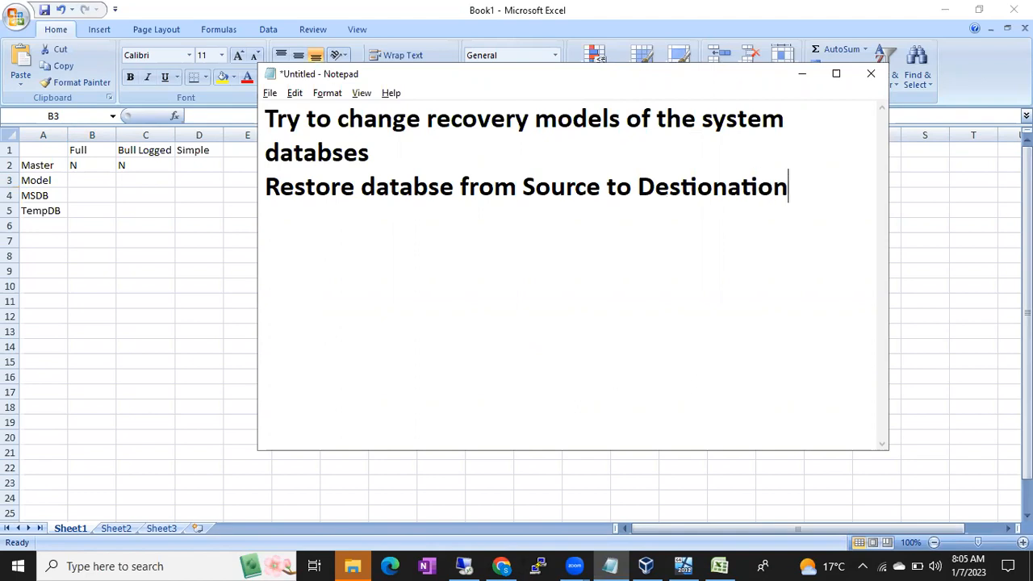
# Add the heading "2 Important Things" and, below it, the item "1. Which version to which version".
pyautogui.press('Return')
pyautogui.write('2 Important Thins')
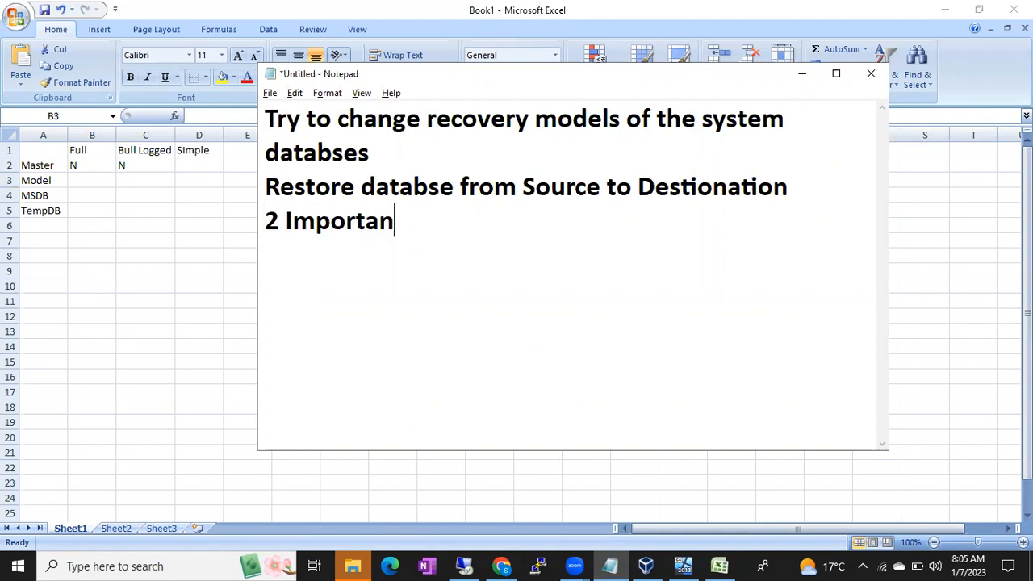
pyautogui.press('Return')
pyautogui.press('BackSpace')
pyautogui.press('BackSpace')
pyautogui.write('gs')
pyautogui.press('Return')
pyautogui.write('1. Which ')
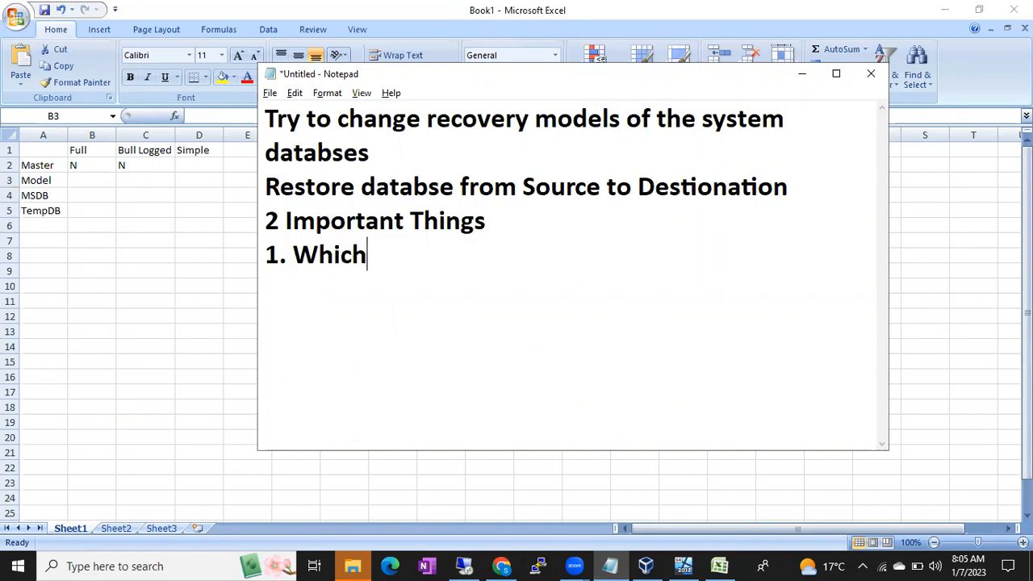
pyautogui.write('version t')
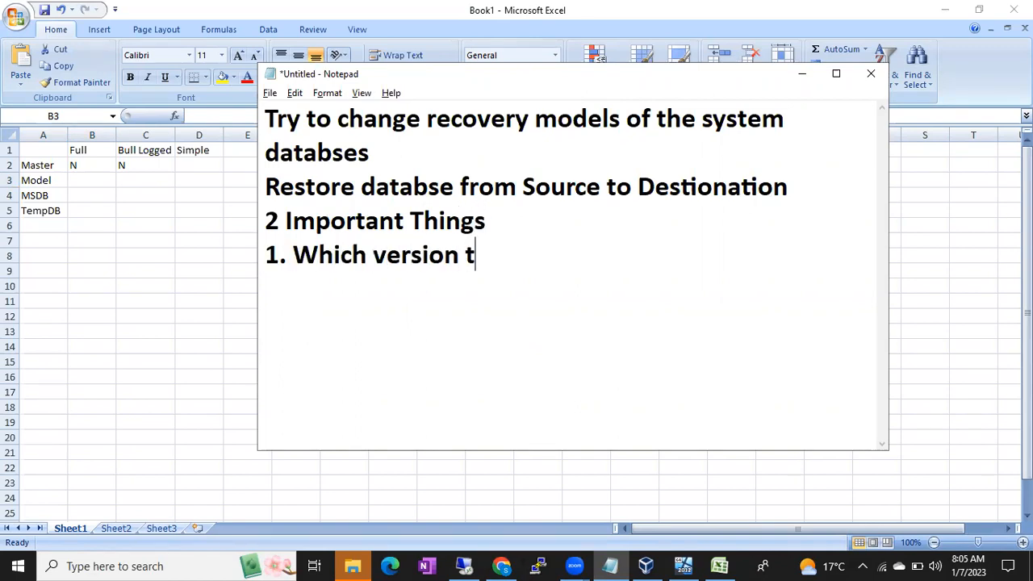
pyautogui.write('o which version')
# Add the item "2. Enough free space is there or not in the Destination server" to the notes.
pyautogui.press('Return')
pyautogui.write('2. Enoug')
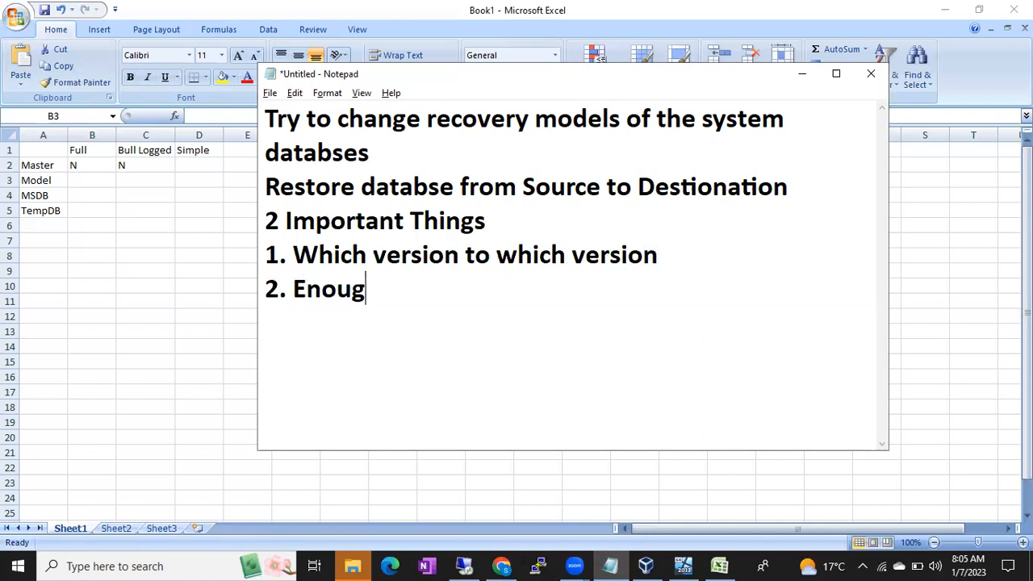
pyautogui.write('h free ')
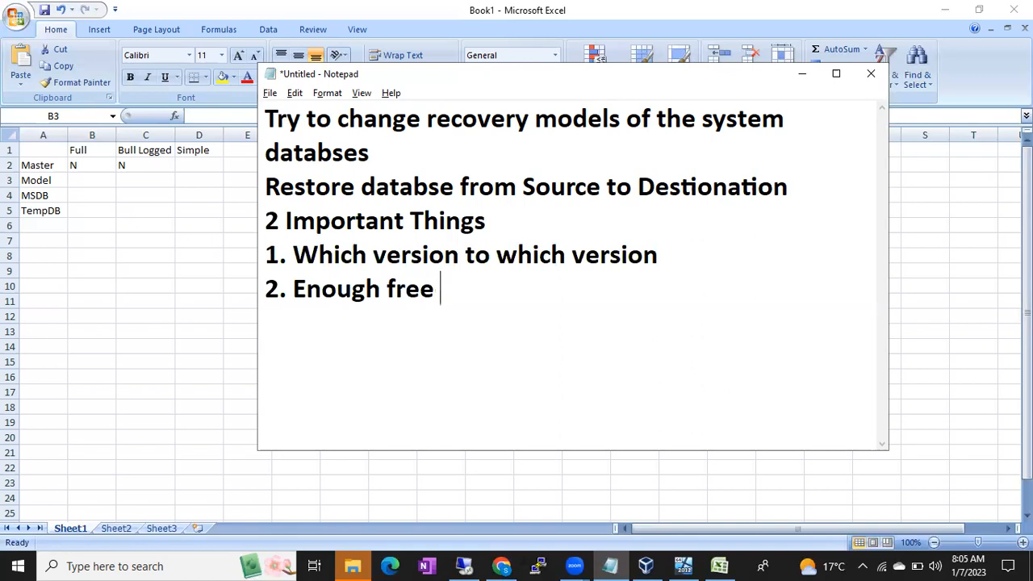
pyautogui.write('space is there')
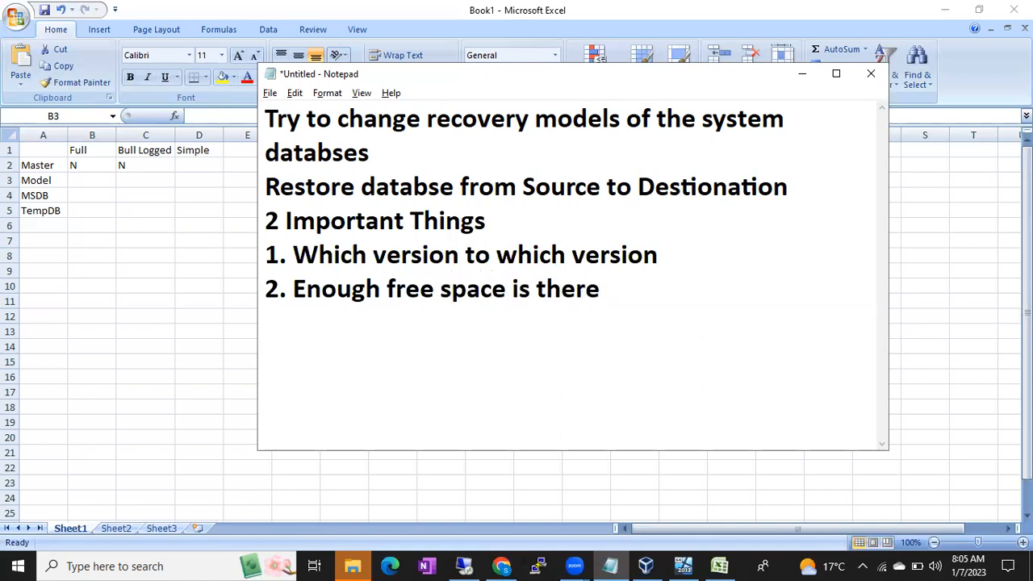
pyautogui.write(' or not in t')
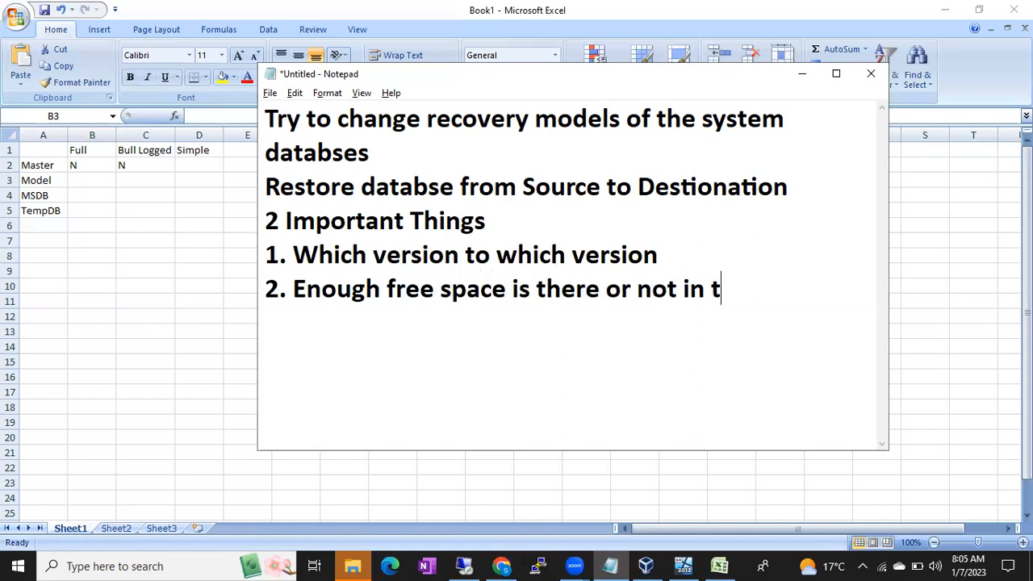
pyautogui.write('he Destina')
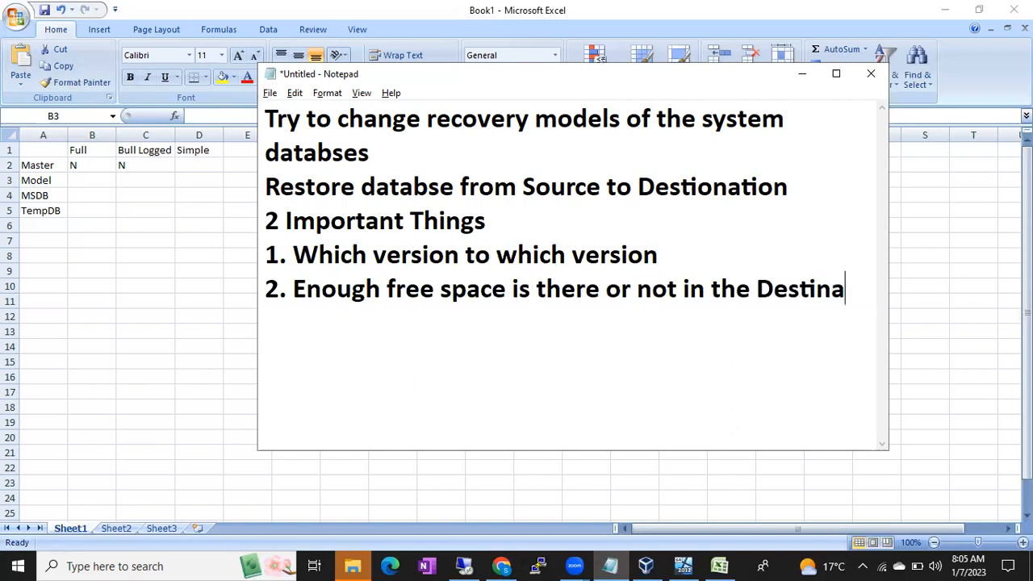
pyautogui.write('tion server')
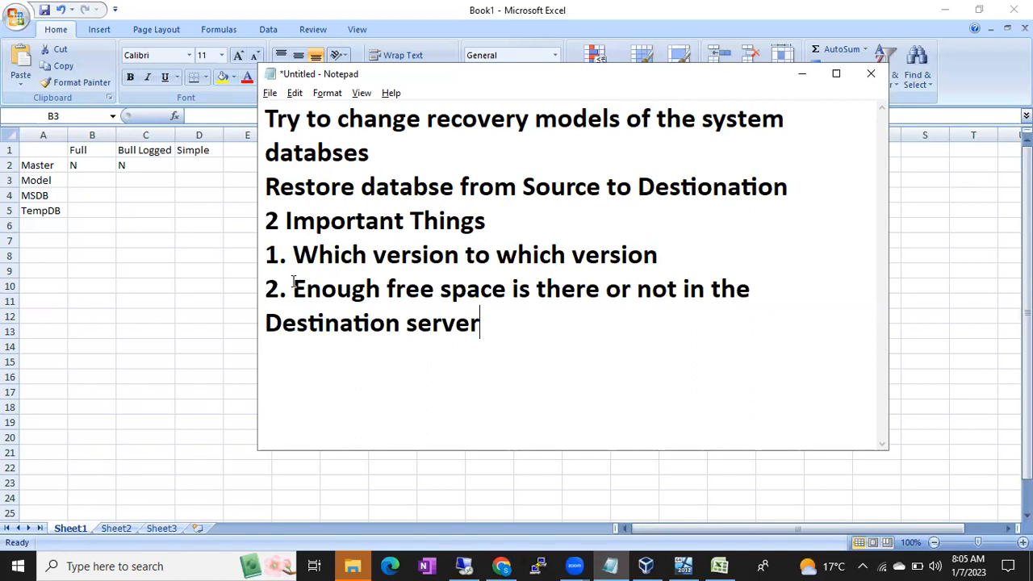
# Append "(Sql server to 2008)" to the first item about which version to which version.
pyautogui.moveTo(292, 288); pyautogui.dragTo(480, 321)
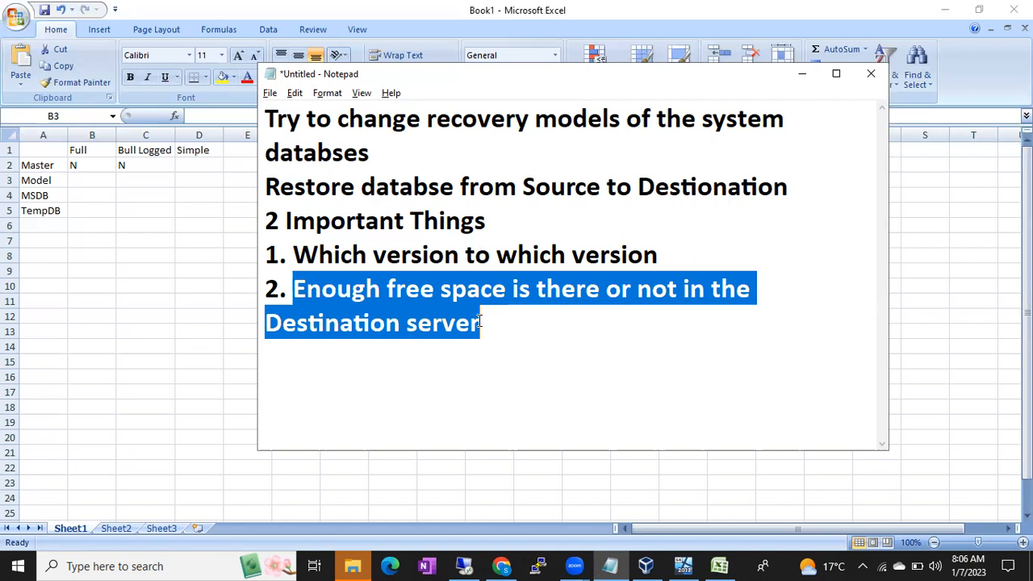
pyautogui.click(663, 253)
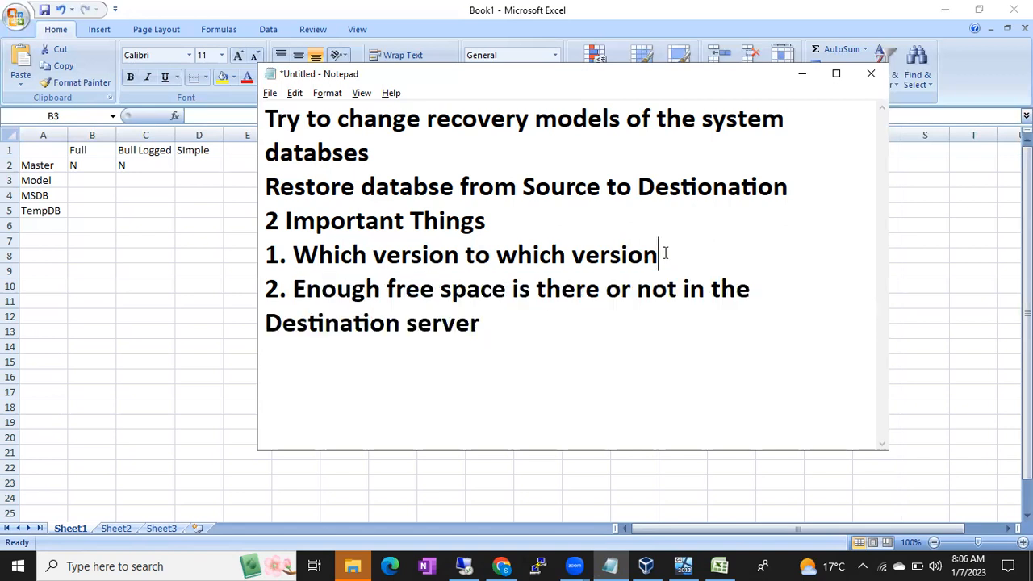
pyautogui.write('(')
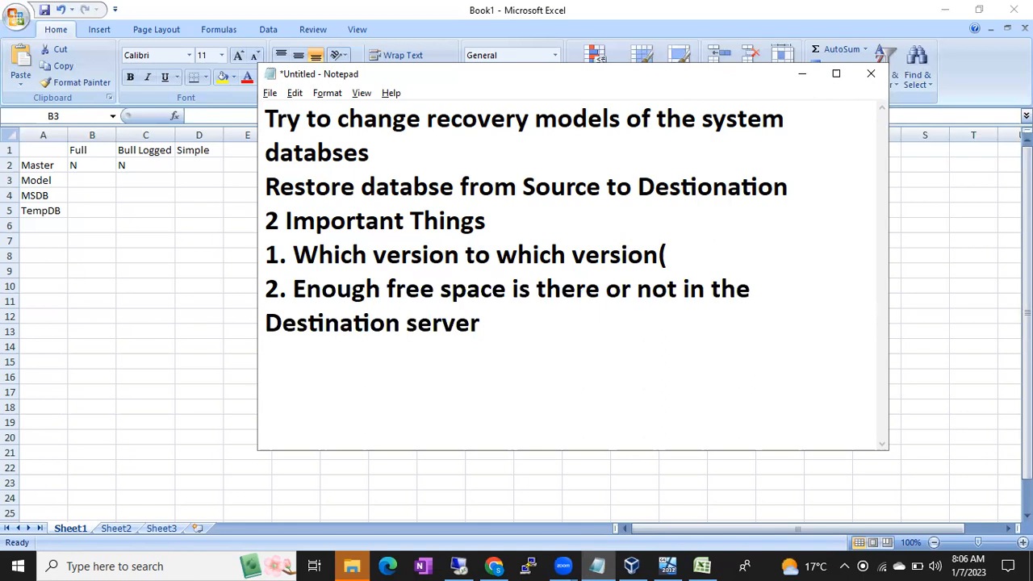
pyautogui.write('Sql server')
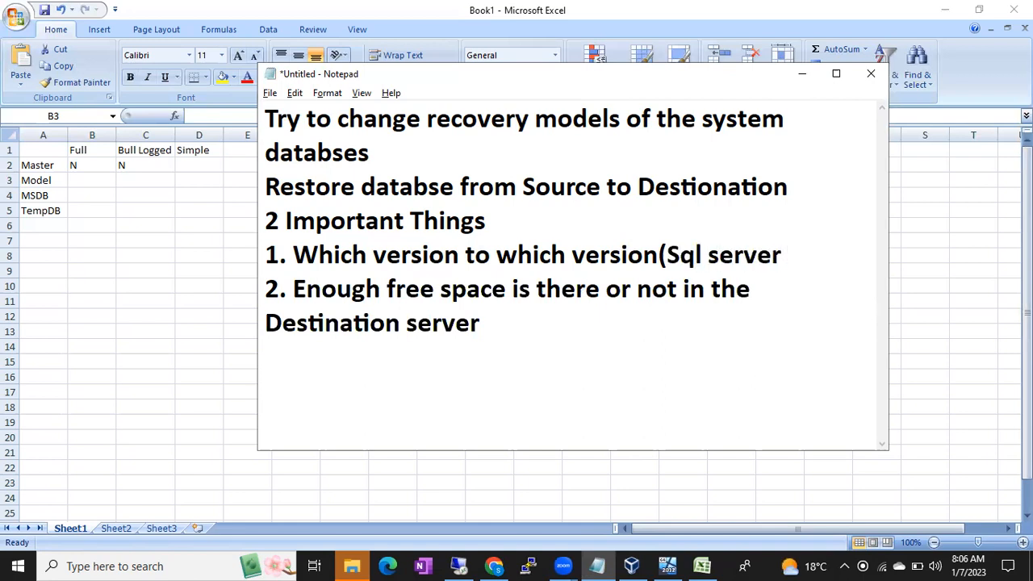
pyautogui.write(' to 2008)')
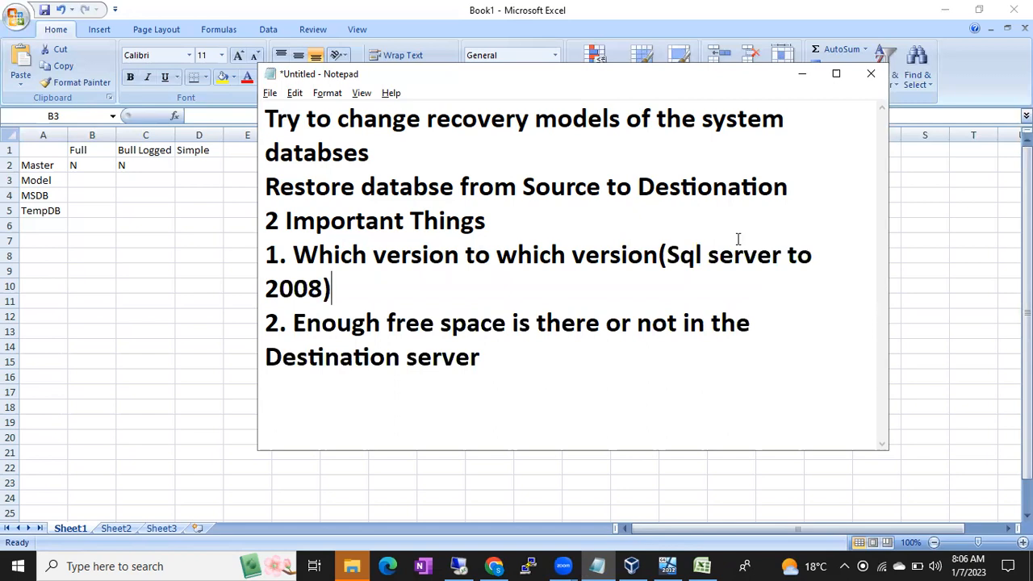
# Insert "2012" after "Sql server" in the first item of the notes and highlight both numbered items.
pyautogui.click(775, 252)
pyautogui.write('2012')
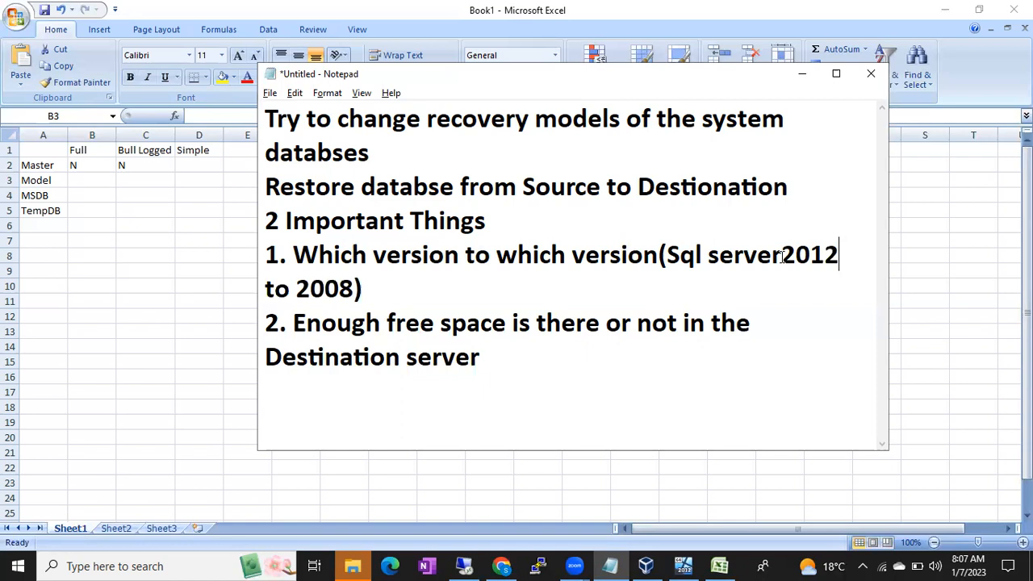
pyautogui.moveTo(516, 363); pyautogui.dragTo(257, 261)
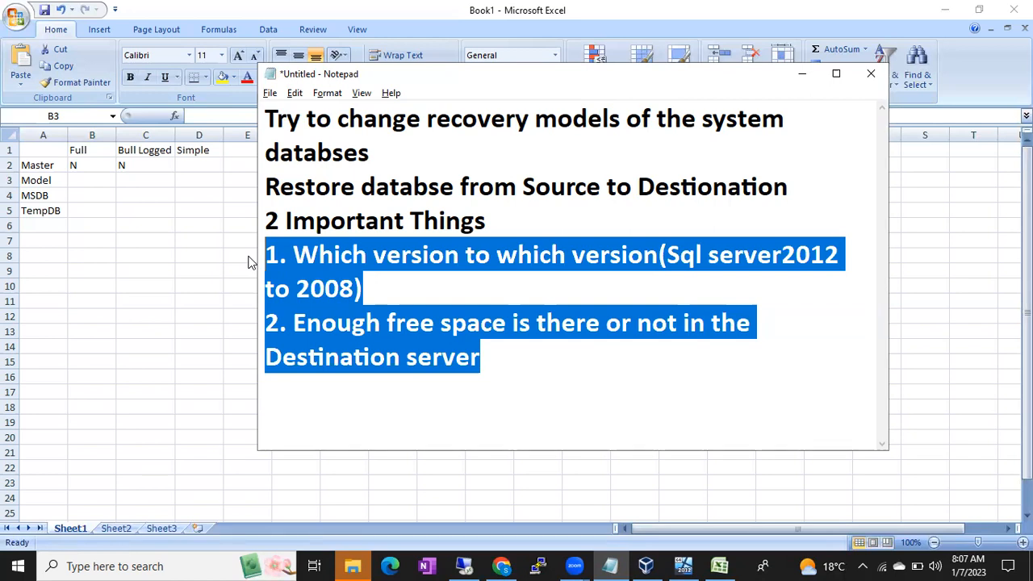
# Check the restore options in the remote session, and add the heading "Recovery States" after a blank line at the end of the Notepad notes.
pyautogui.click(464, 566)
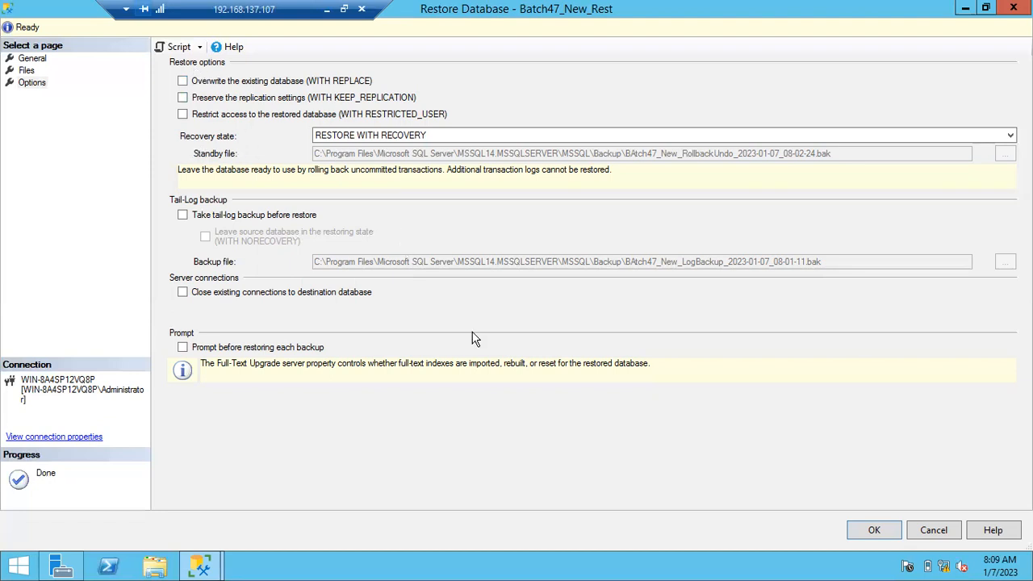
pyautogui.click(326, 9)
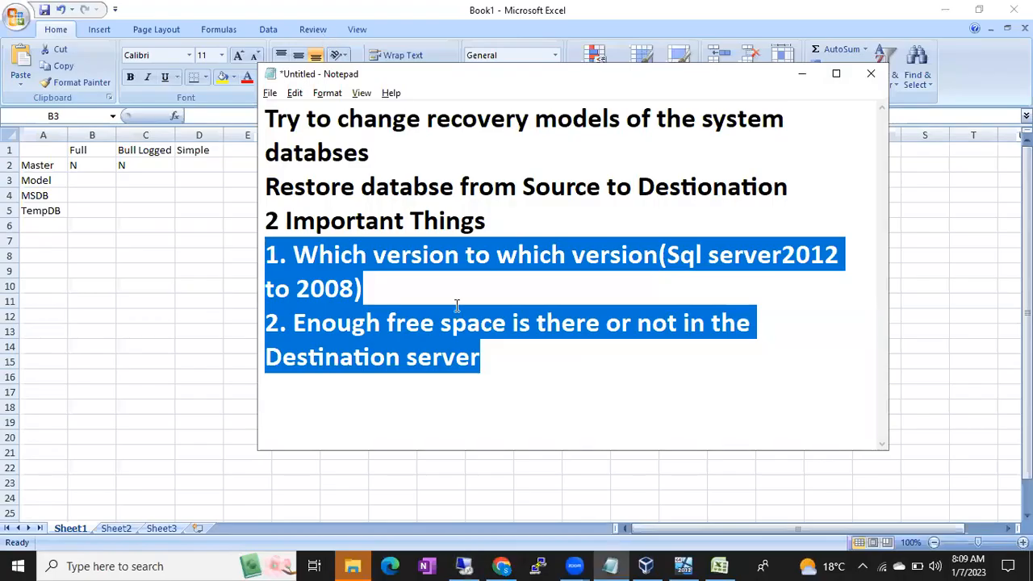
pyautogui.click(501, 377)
pyautogui.press('Return')
pyautogui.press('Return')
pyautogui.write('Recovery Stats')
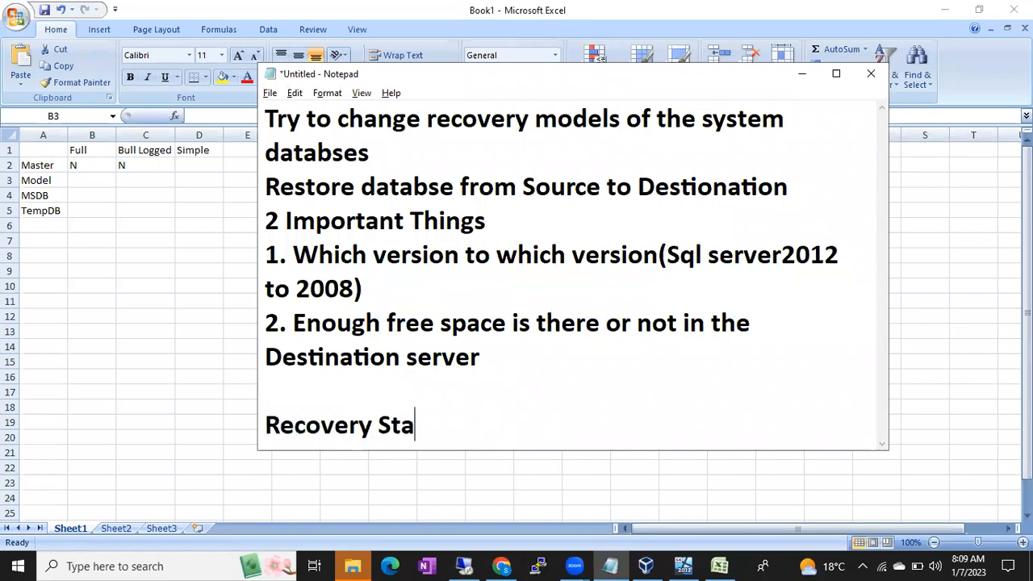
pyautogui.press('Return')
pyautogui.press('Return')
pyautogui.press('Return')
pyautogui.press('BackSpace')
pyautogui.press('BackSpace')
pyautogui.press('BackSpace')
pyautogui.press('Left')
pyautogui.write('e')
pyautogui.press('End')
pyautogui.press('Return')
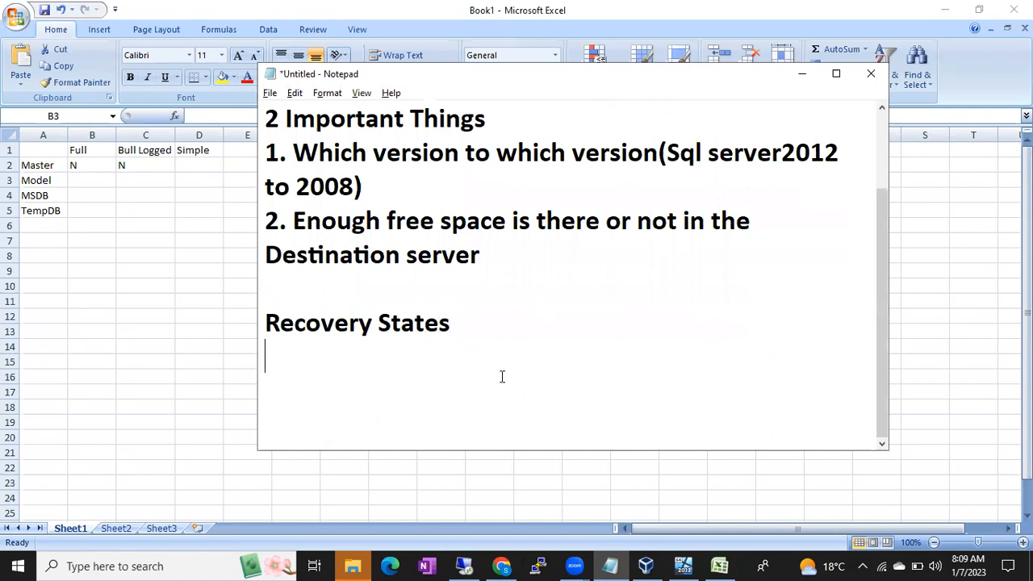
# Add the line "3 Recovery States" under the heading and, below it, the first state "WIth Recovery".
pyautogui.write('3 Recovery')
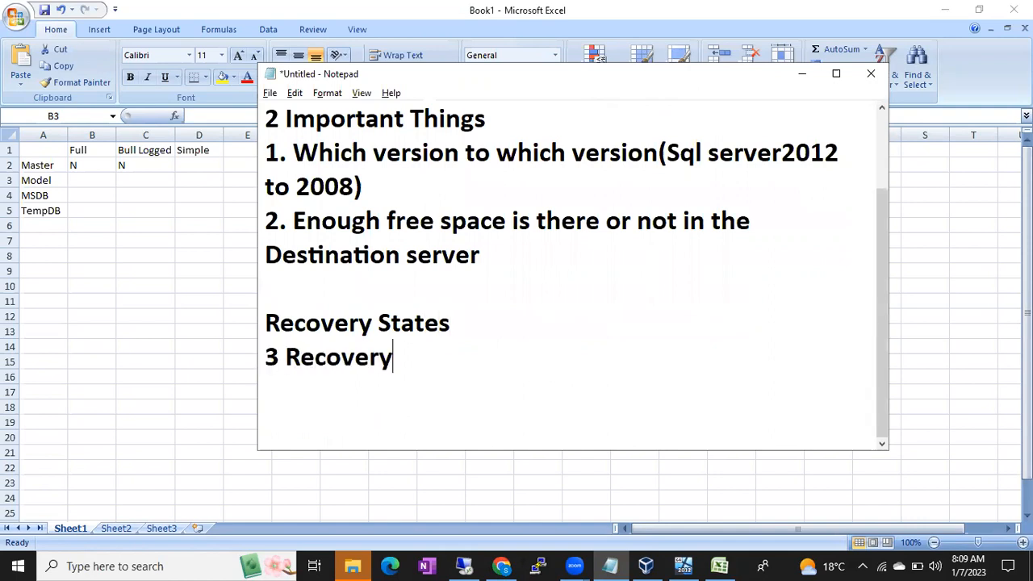
pyautogui.write(' States')
pyautogui.press('Return')
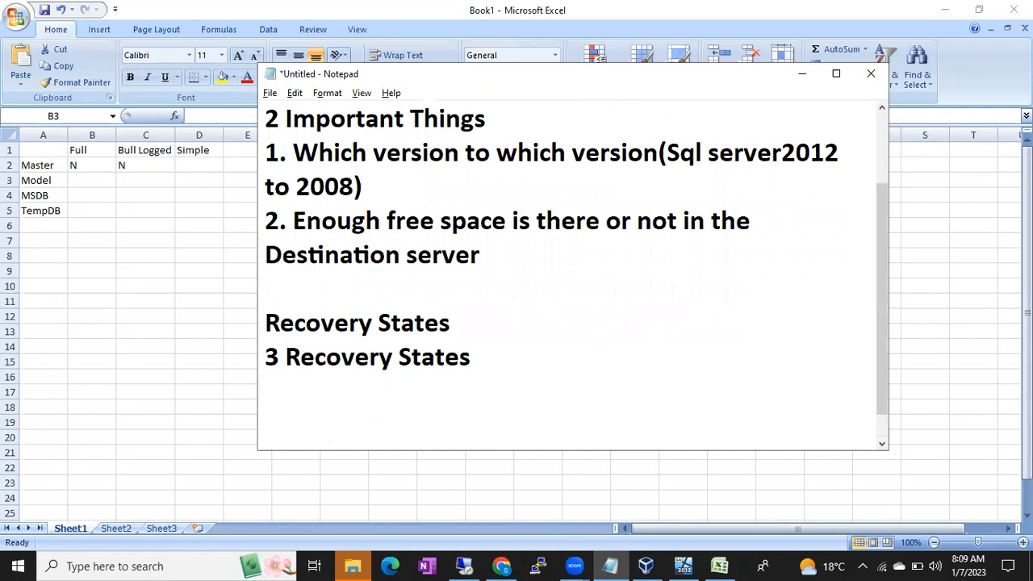
pyautogui.write('WIth')
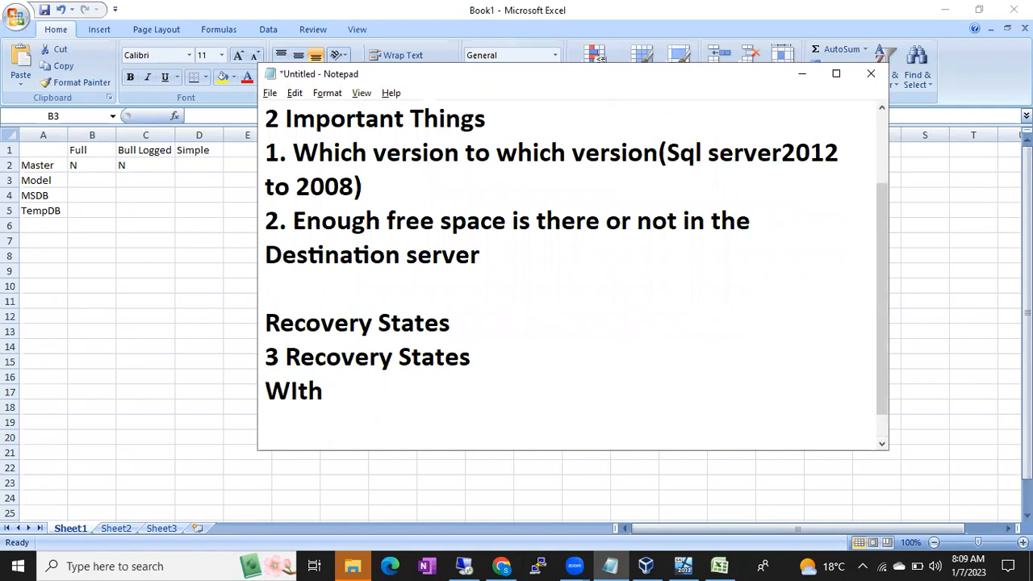
pyautogui.write(' No Rec')
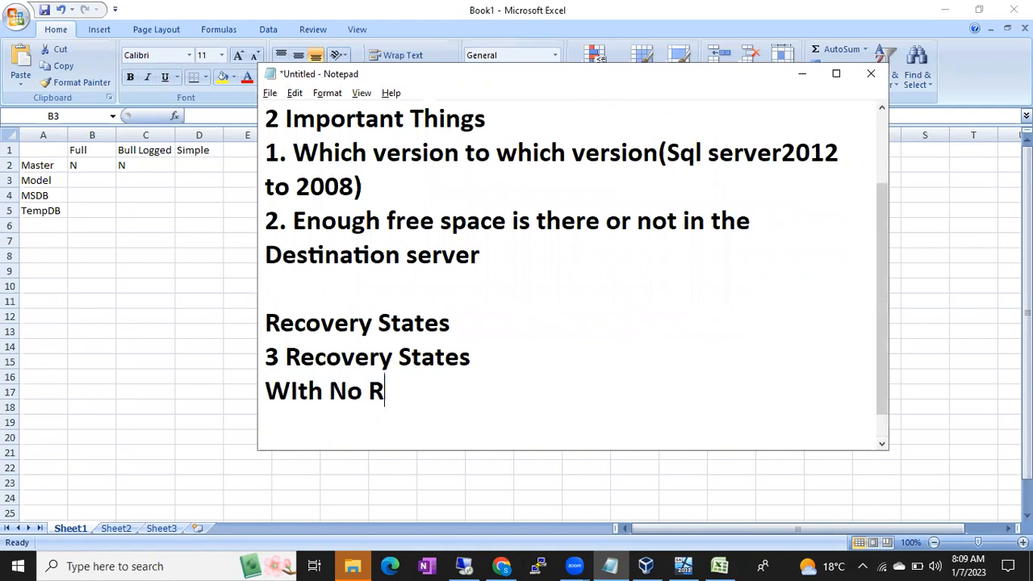
pyautogui.press('BackSpace')
pyautogui.press('BackSpace')
pyautogui.press('BackSpace')
pyautogui.press('BackSpace')
pyautogui.press('BackSpace')
pyautogui.press('BackSpace')
pyautogui.write('Reco')
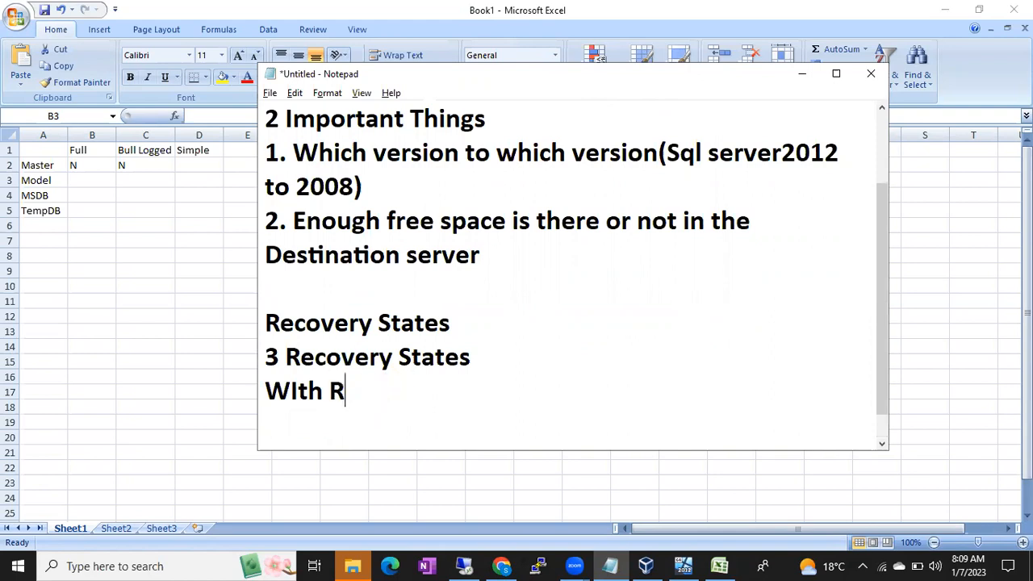
pyautogui.write('very')
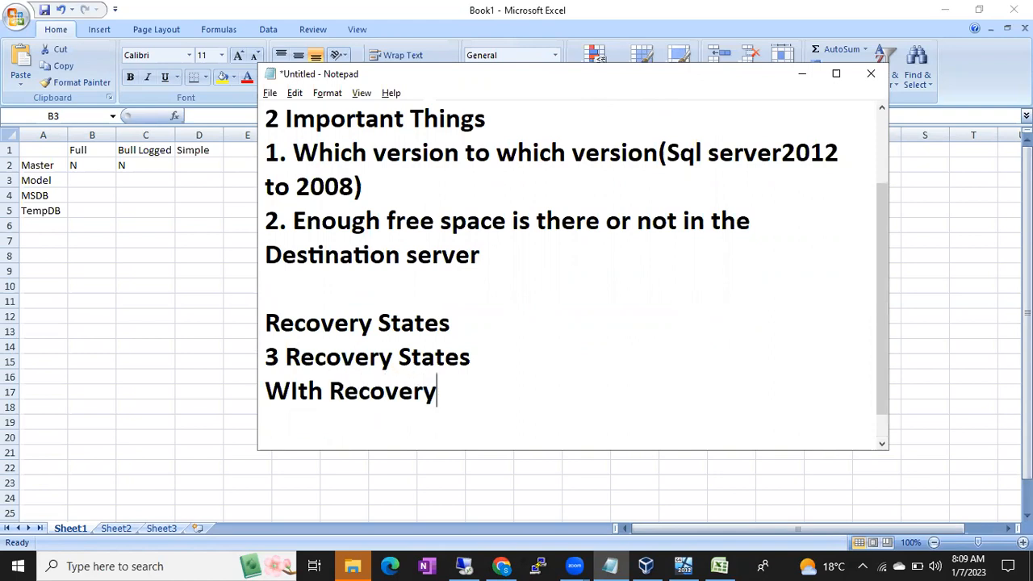
# Add the states "With No Recovery" and "With Stand By" on separate lines with a blank line between them.
pyautogui.press('Return')
pyautogui.write('With No Recovery')
pyautogui.press('Return')
pyautogui.write('With Stan')
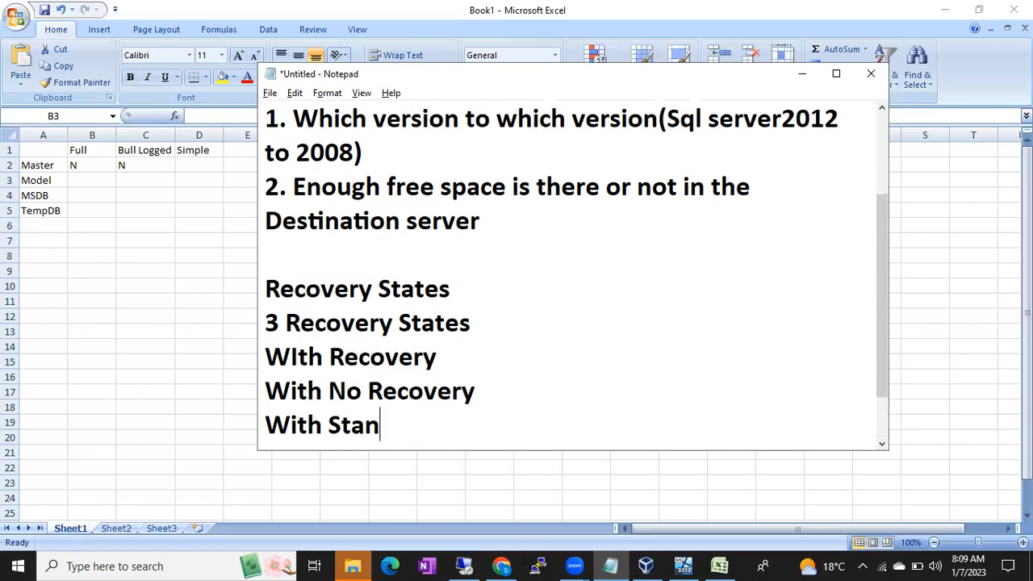
pyautogui.write('d By')
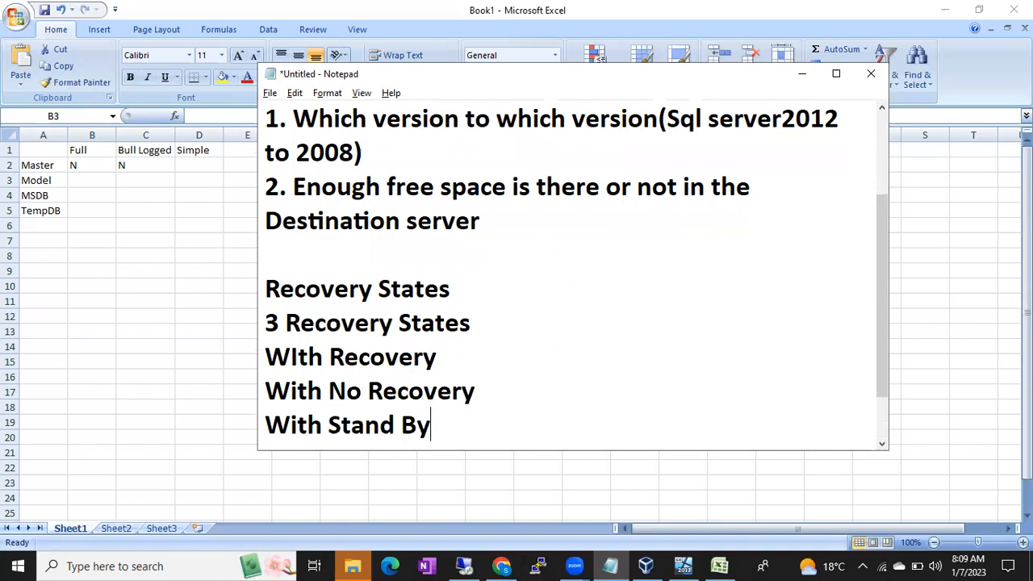
pyautogui.click(530, 389)
pyautogui.press('Return')
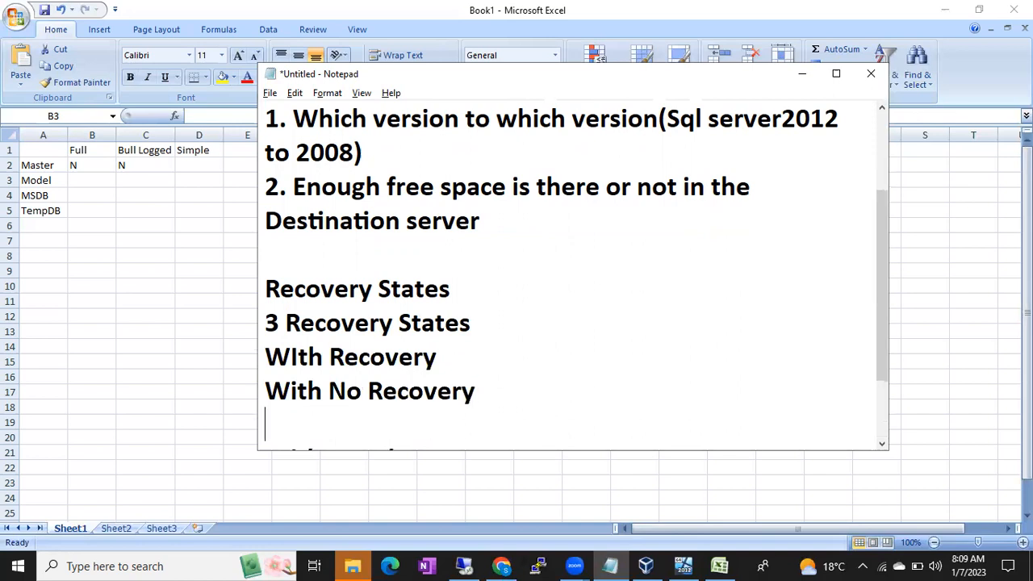
pyautogui.scroll(-1, 565, 274)
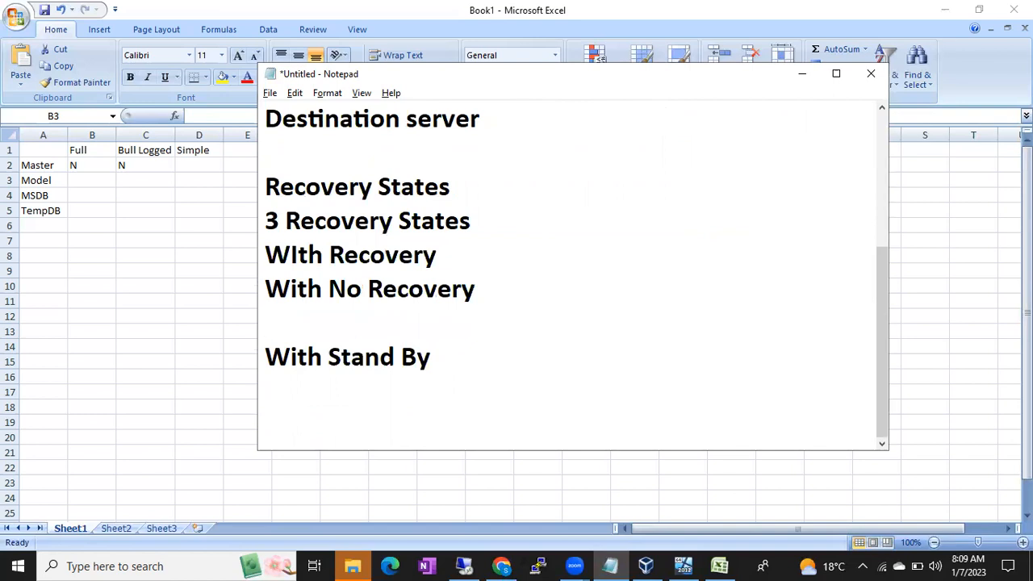
# Add the backup schedule lines "Sunday Full Bakcup", "Every Day Diff Bakcup" and "Every 15 min.s Log Backup" below "With Stand By".
pyautogui.click(467, 368)
pyautogui.press('Return')
pyautogui.write('Sunday')
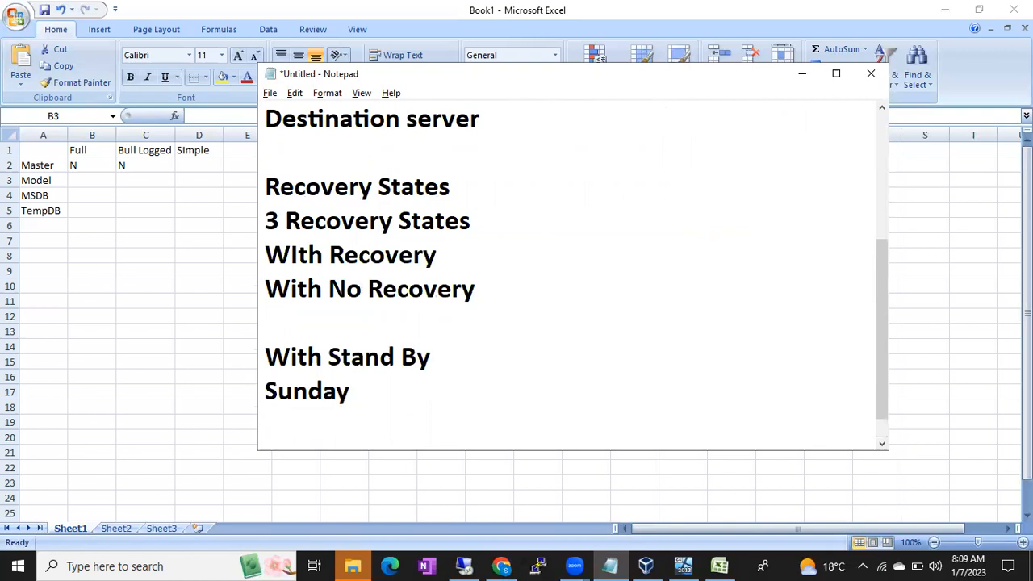
pyautogui.write(' Full Bakcup')
pyautogui.press('Return')
pyautogui.write('Every Day D')
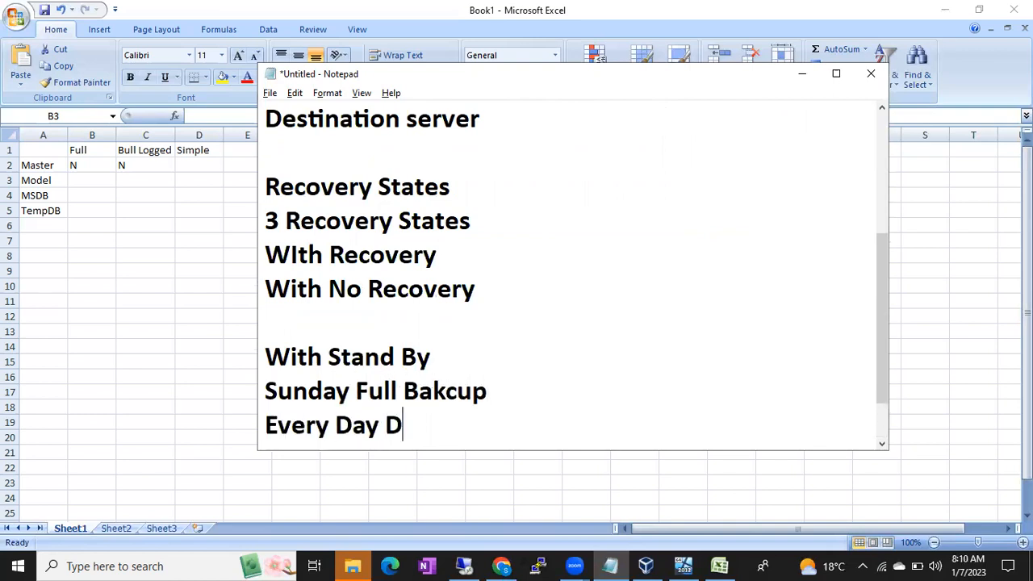
pyautogui.write('iff Bakcup')
pyautogui.press('Return')
pyautogui.write('Eve')
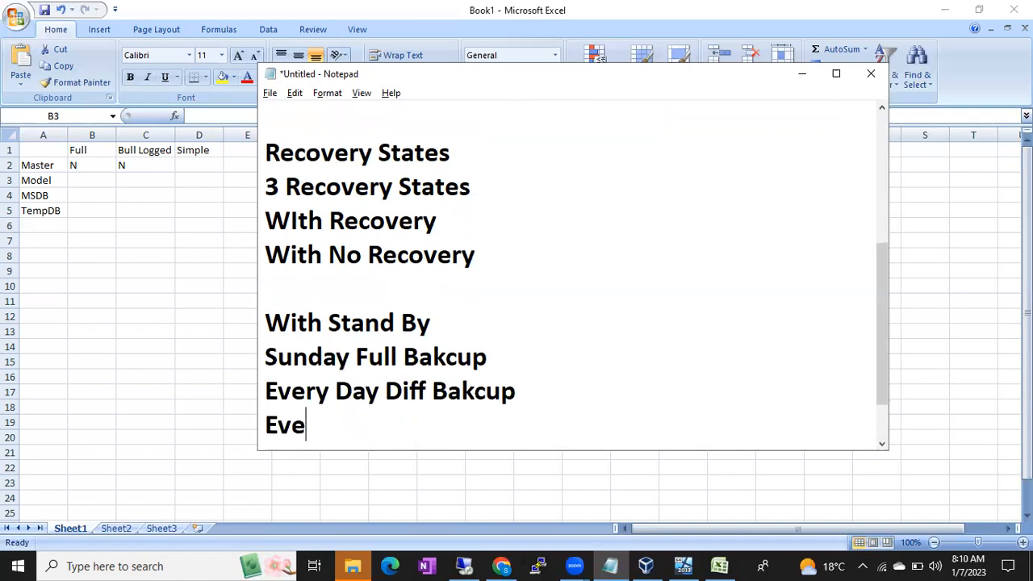
pyautogui.write('ry 15 min.s ')
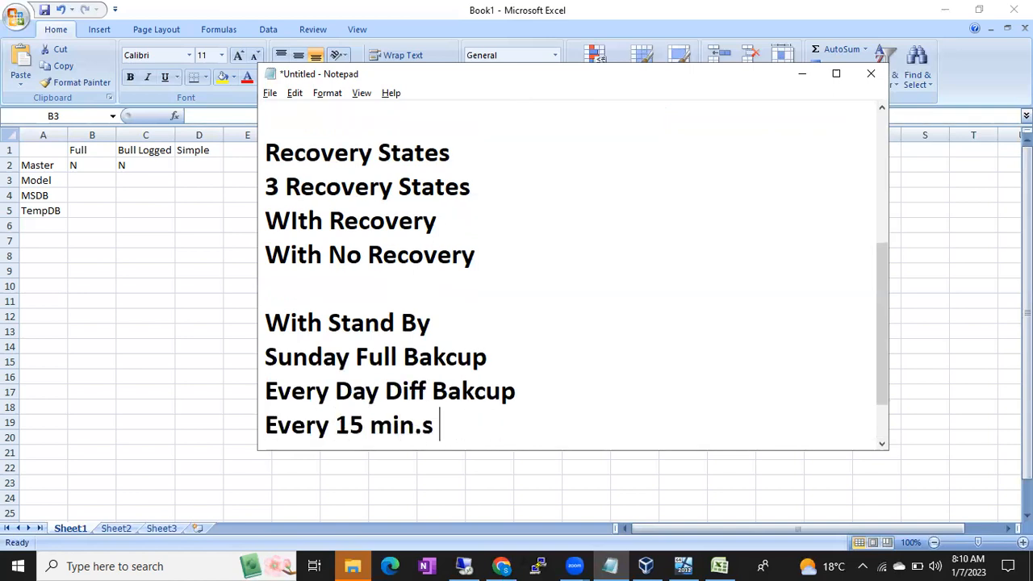
pyautogui.write('Log Backup')
pyautogui.press('Return')
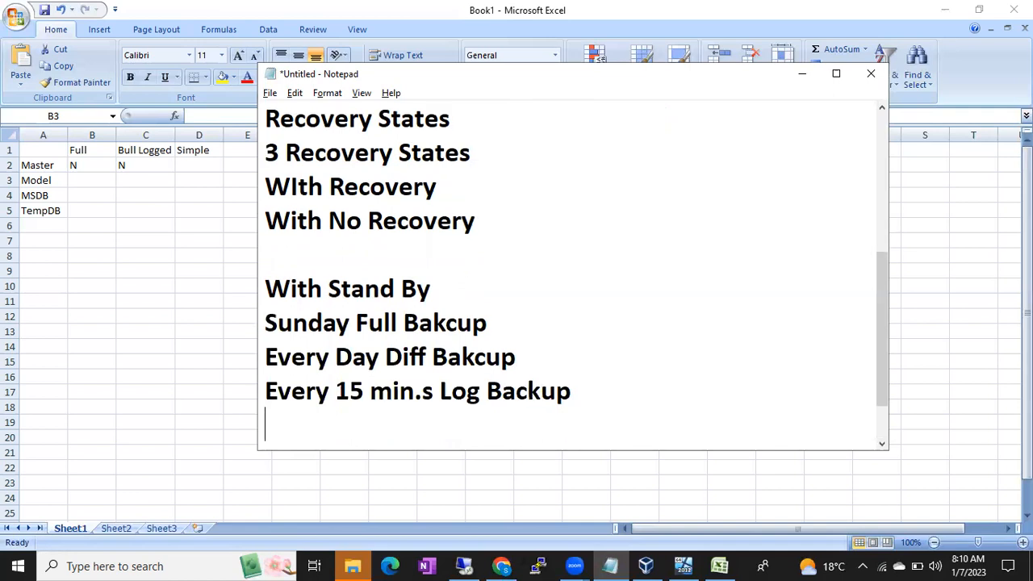
# Add the failure scenario line "Staurday mng 10:12AM is corrupted" below the backup schedule.
pyautogui.write('Staru')
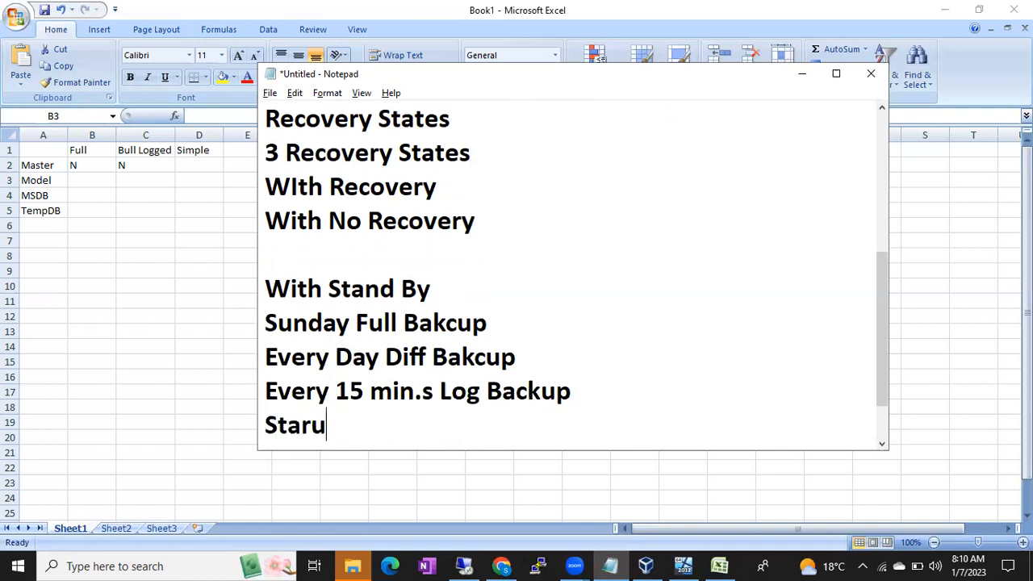
pyautogui.press('BackSpace')
pyautogui.press('BackSpace')
pyautogui.write('urda')
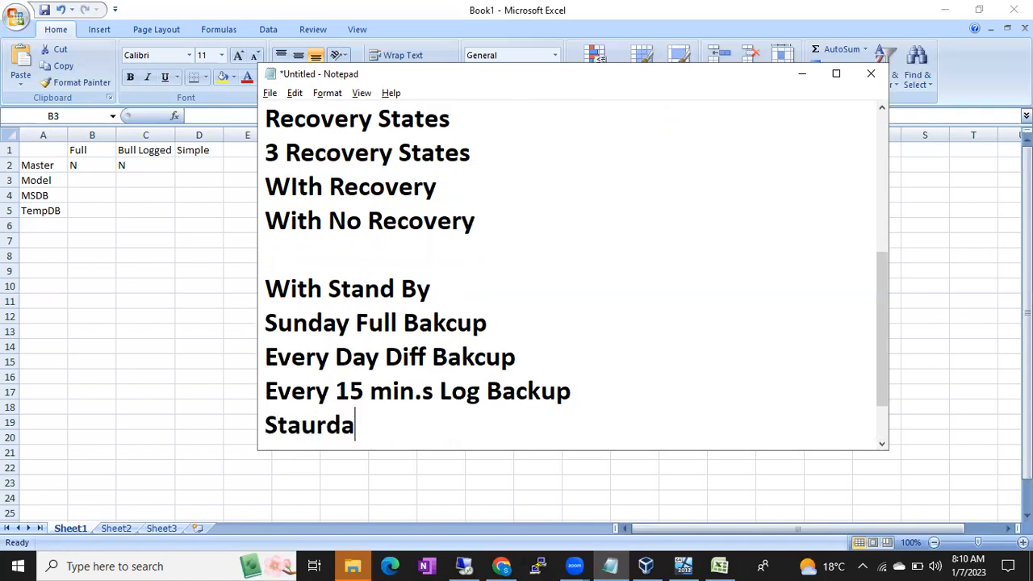
pyautogui.write('y mng 10')
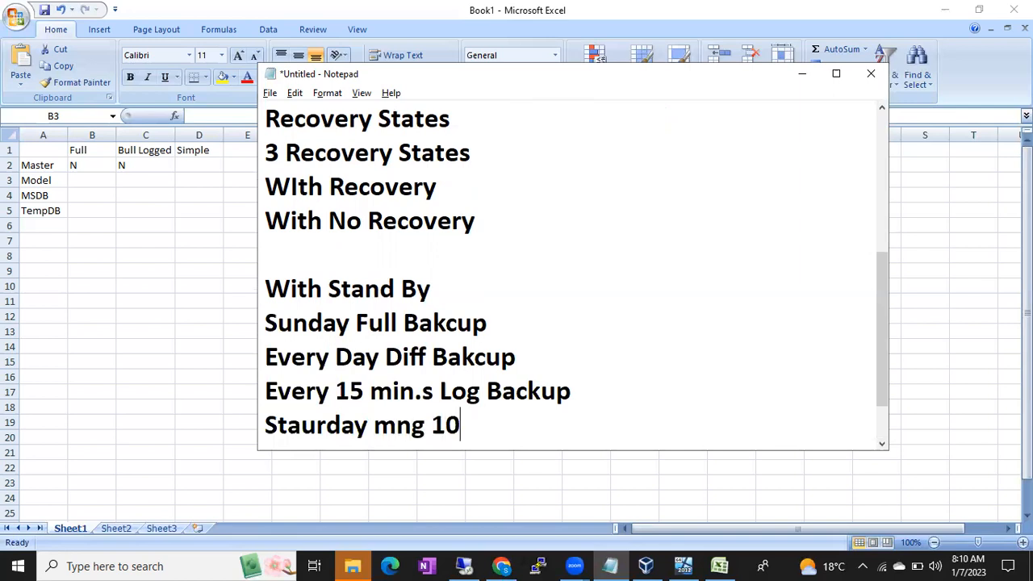
pyautogui.write(':12AM i s')
pyautogui.press('BackSpace')
pyautogui.write('i s')
pyautogui.press('BackSpace')
pyautogui.press('BackSpace')
pyautogui.write('s ')
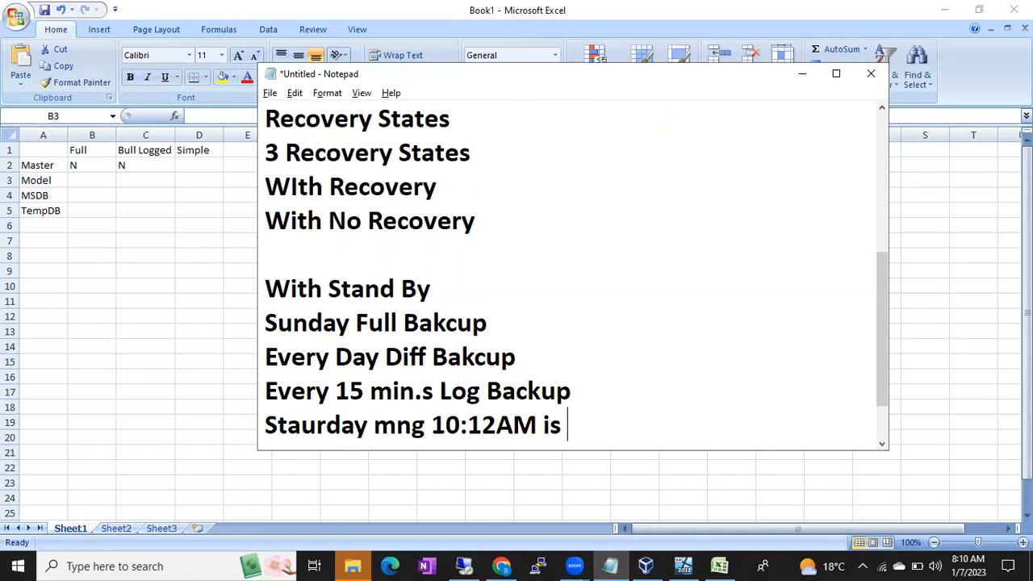
pyautogui.write('corrupted')
# Add the question "How you will restore" and, below it, the lines "1 Full Bakcup" and "Fridays Diff Backup".
pyautogui.press('Return')
pyautogui.write('How you will ')
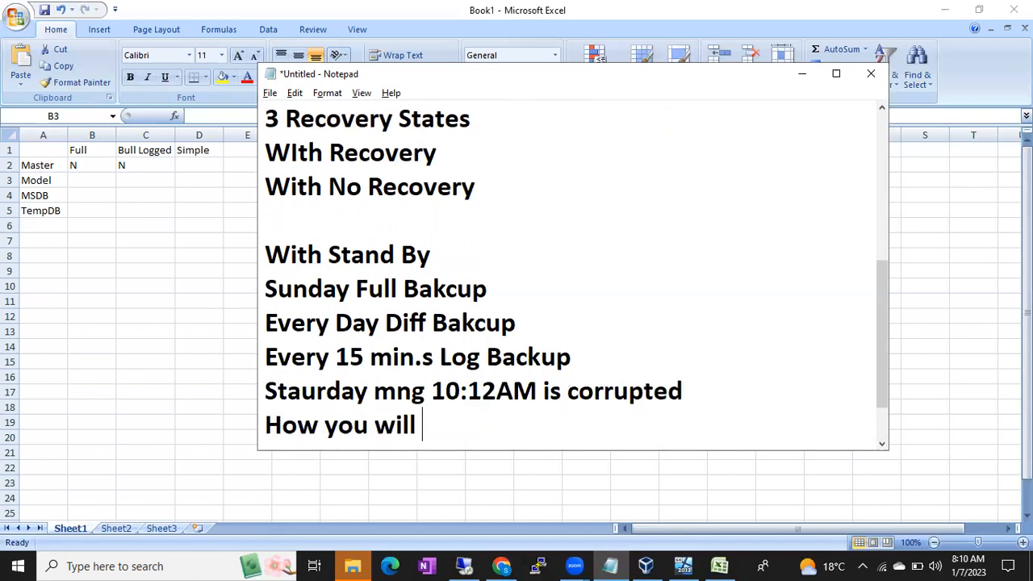
pyautogui.write('restore')
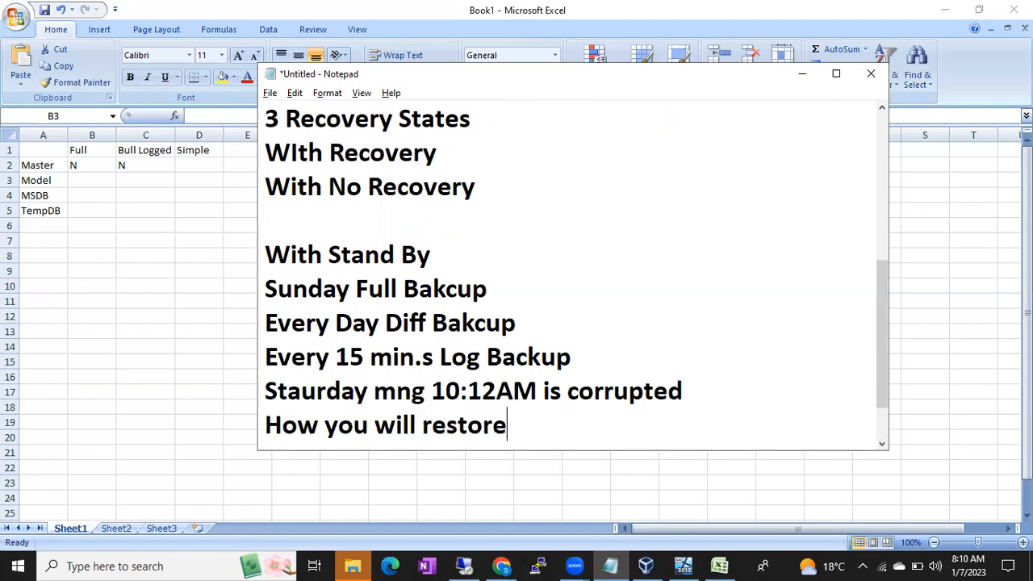
pyautogui.press('Return')
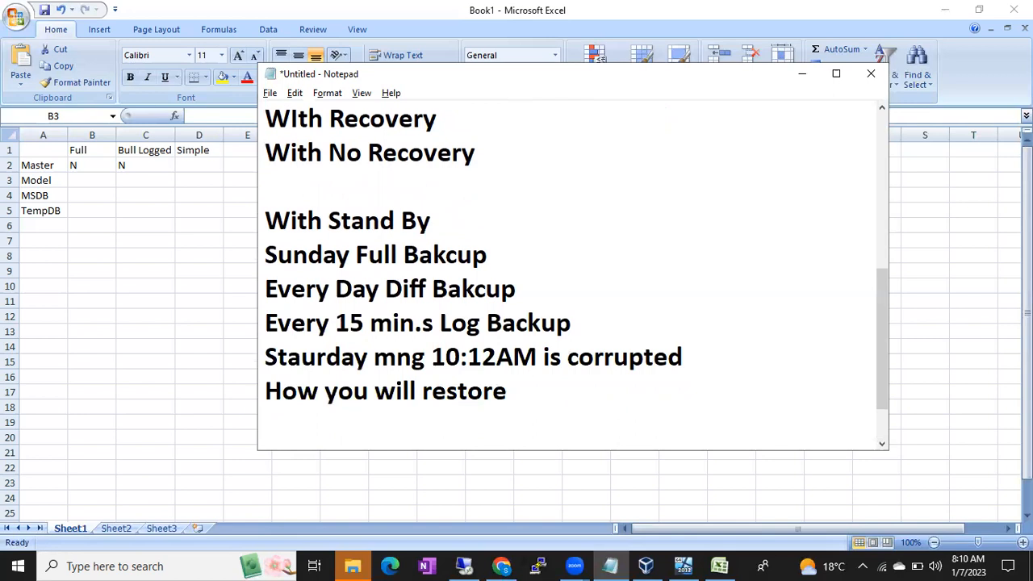
pyautogui.write('1 Full Bakcup')
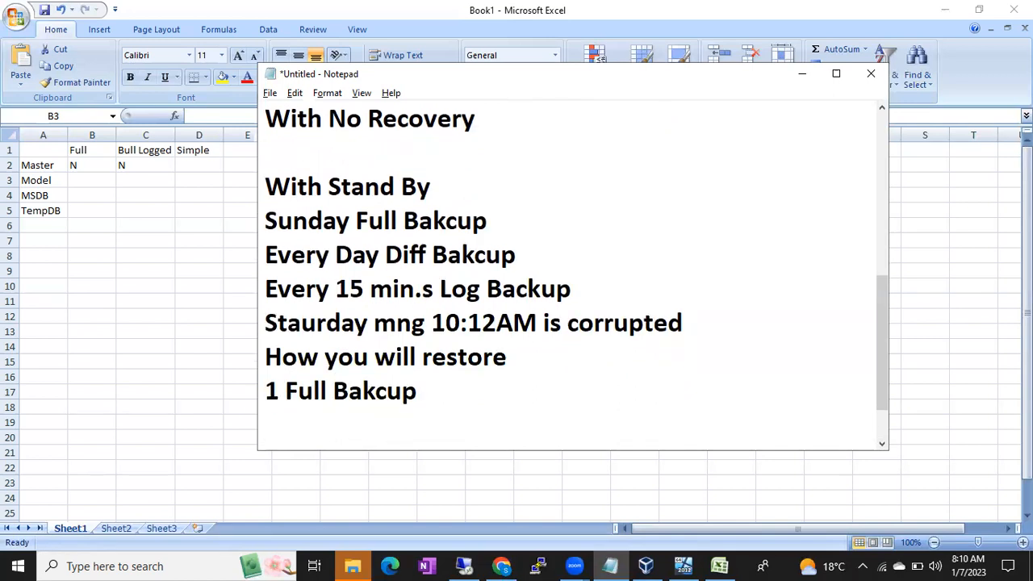
pyautogui.write('Fridays')
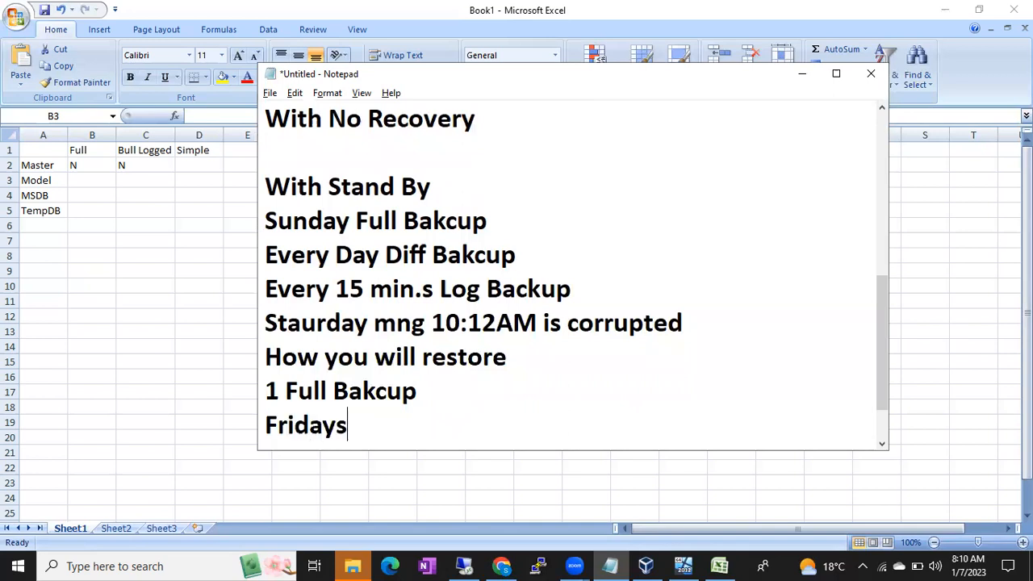
pyautogui.write(' Diff Backup')
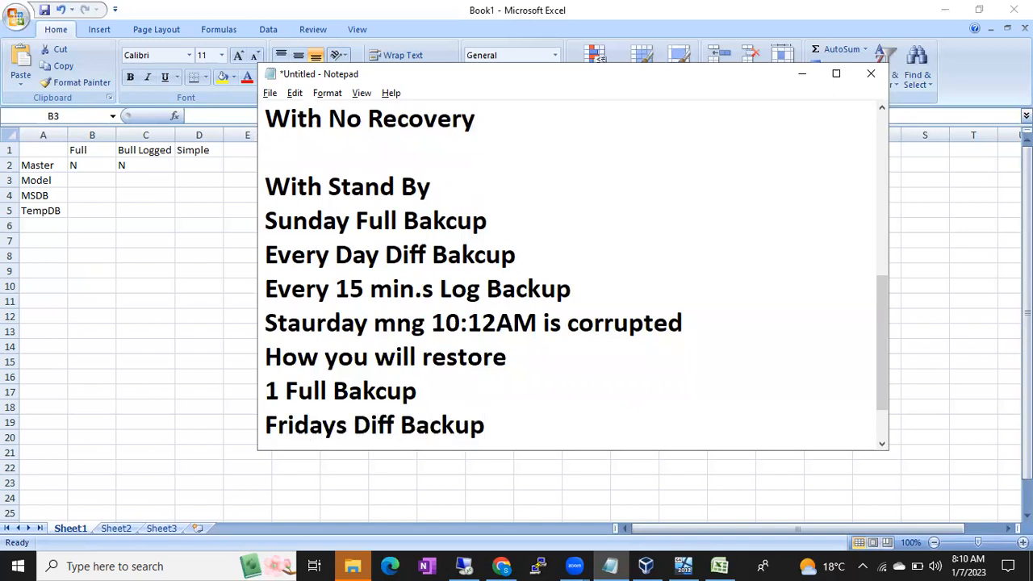
# Add the lines "56 Log backups" and "1 Tail Log Bakcup" below the "Fridays Diff Backup" line in the restore notes.
pyautogui.press('Return')
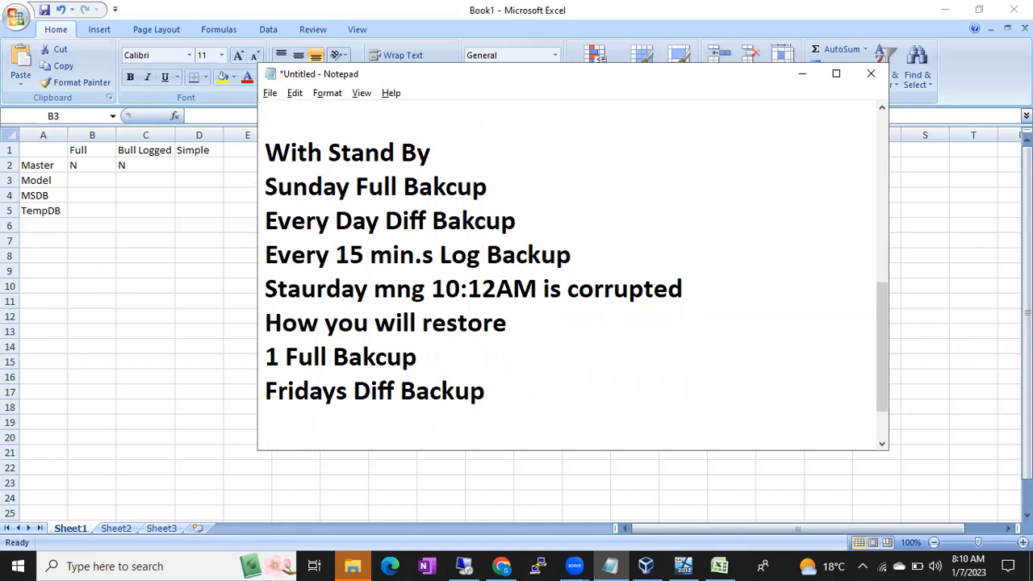
pyautogui.write('56 Log ')
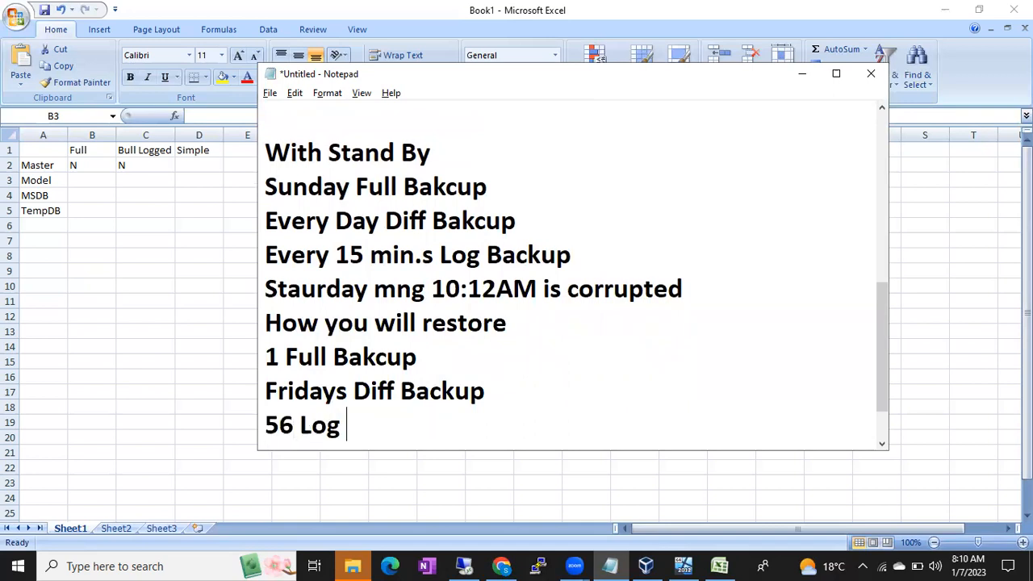
pyautogui.write('backups')
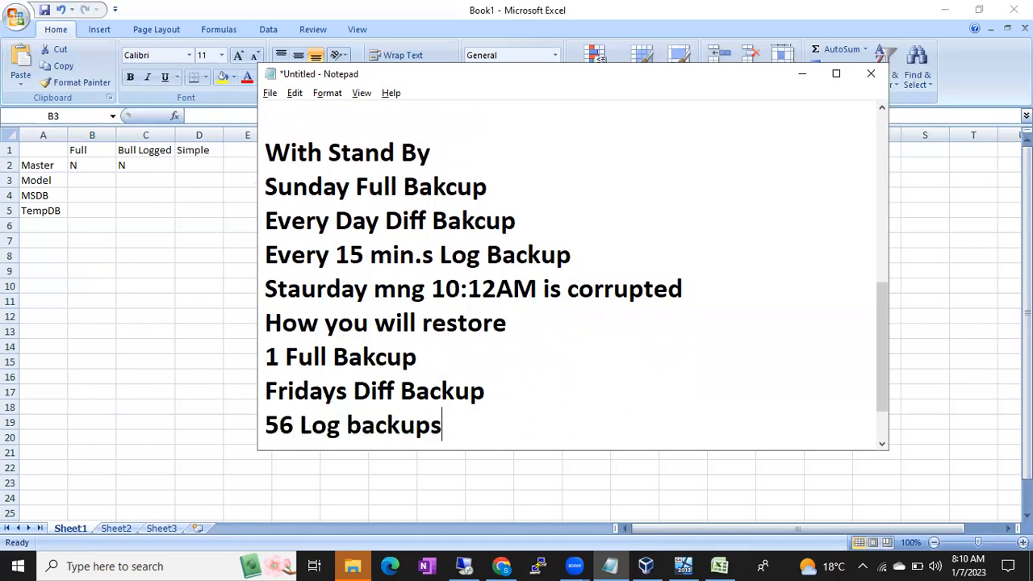
pyautogui.press('Return')
pyautogui.write('1 T')
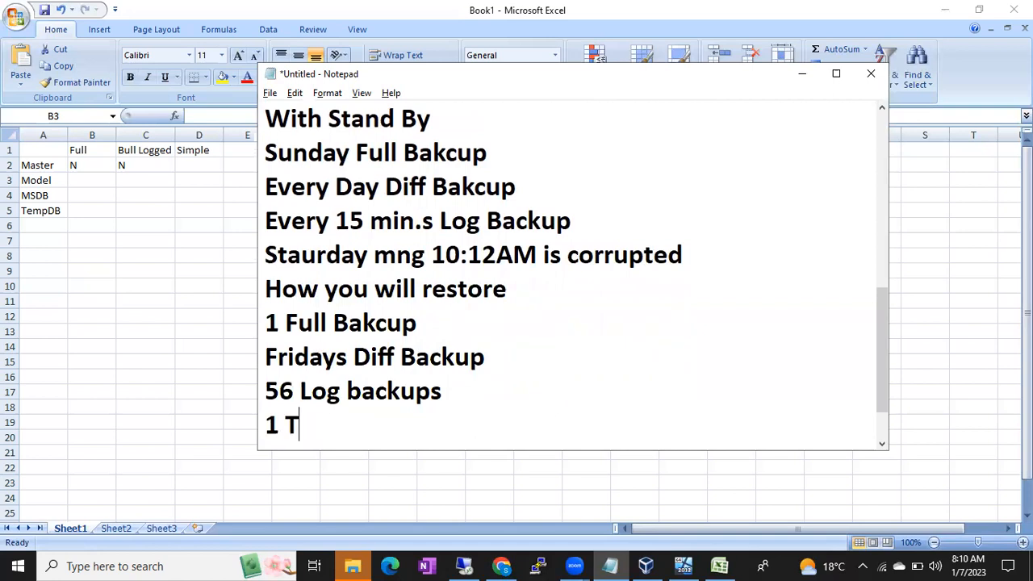
pyautogui.write('ail Log Ba')
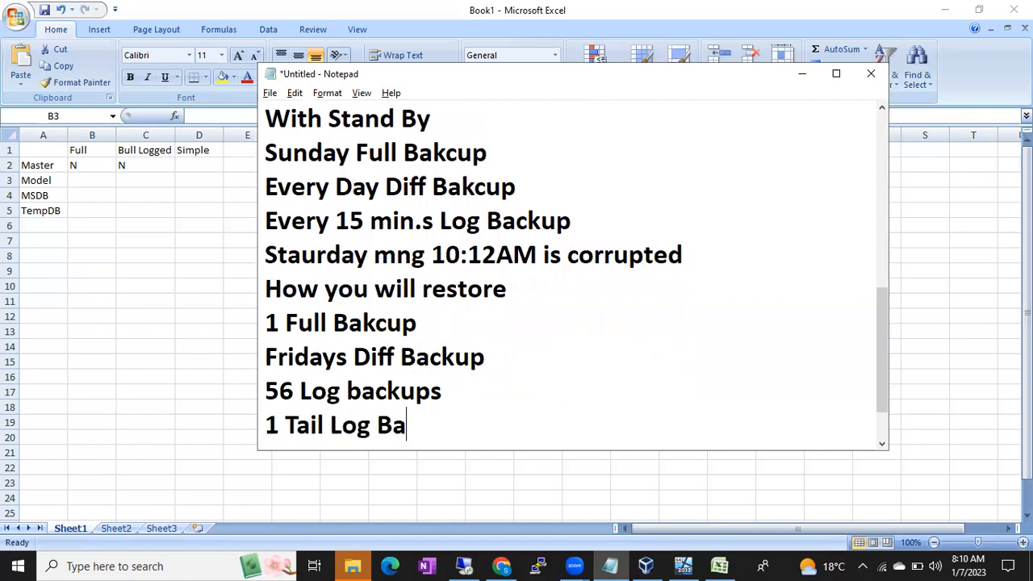
pyautogui.write('kcup')
pyautogui.press('Return')
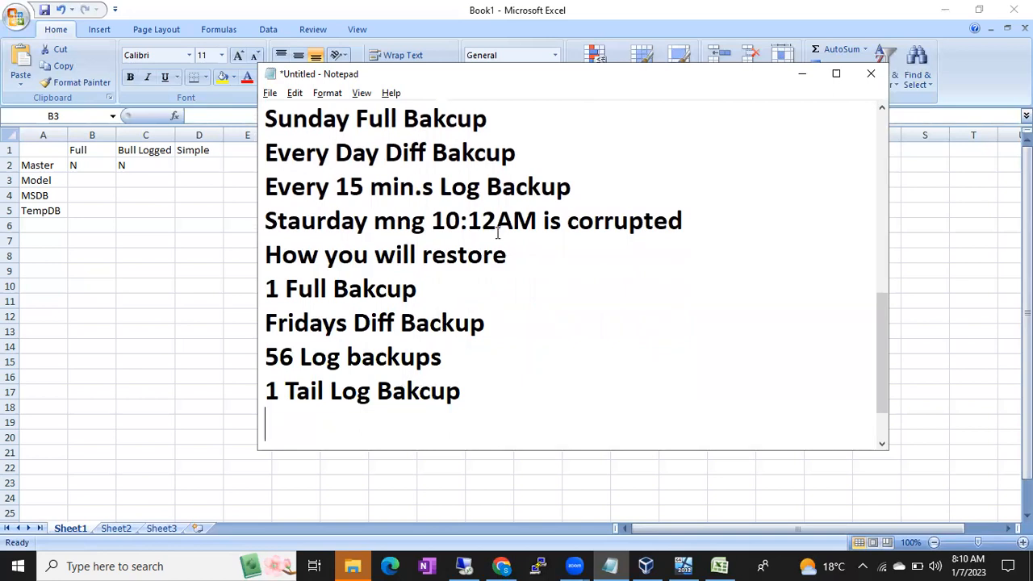
# Append "8PM" to the "Every Day Diff Bakcup" line of the backup schedule.
pyautogui.click(396, 221)
pyautogui.keyDown('shift'); pyautogui.click(483, 221); pyautogui.keyUp('shift')
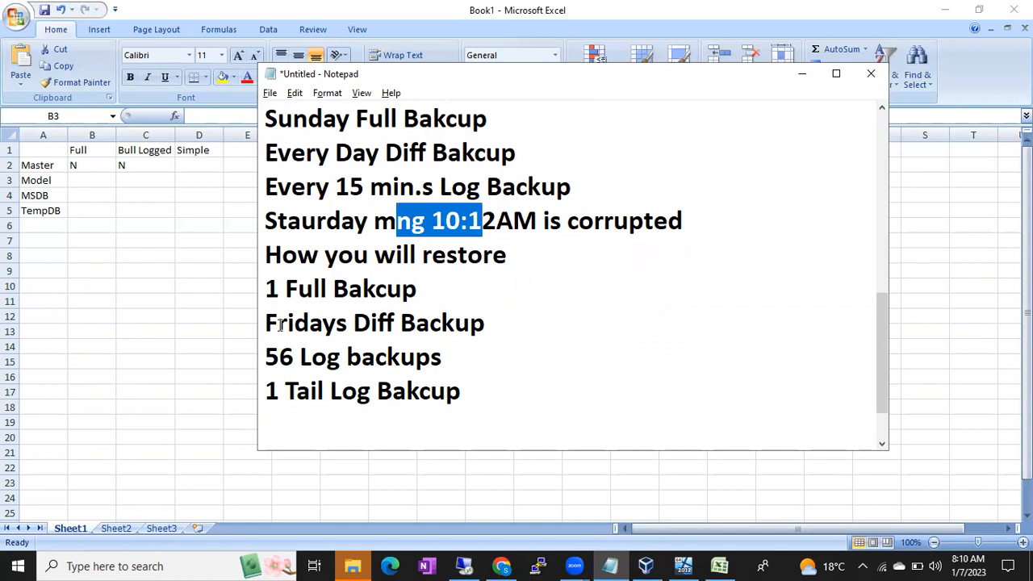
pyautogui.moveTo(277, 323); pyautogui.dragTo(373, 324)
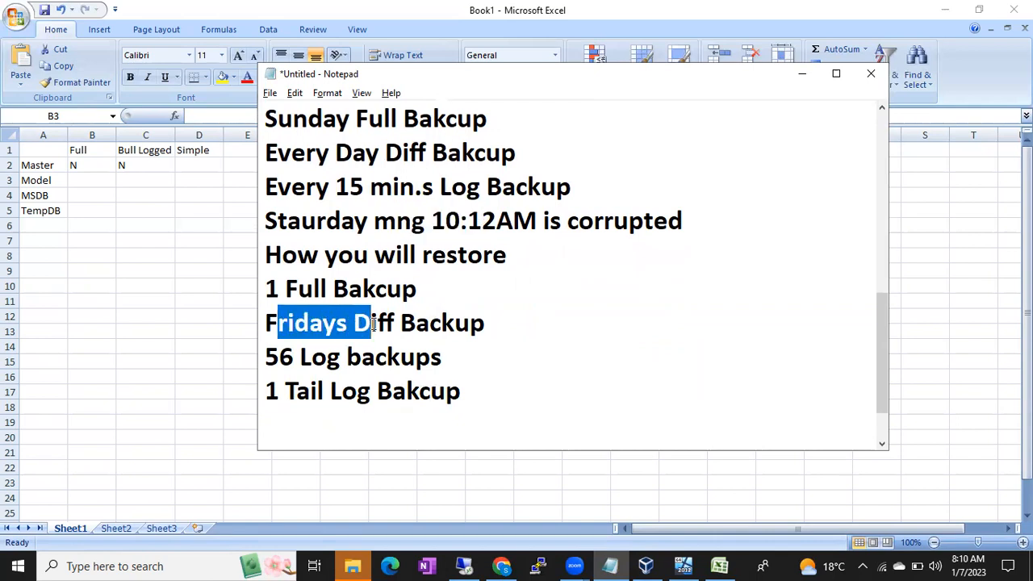
pyautogui.moveTo(368, 221); pyautogui.dragTo(474, 224)
pyautogui.moveTo(290, 153); pyautogui.dragTo(450, 159)
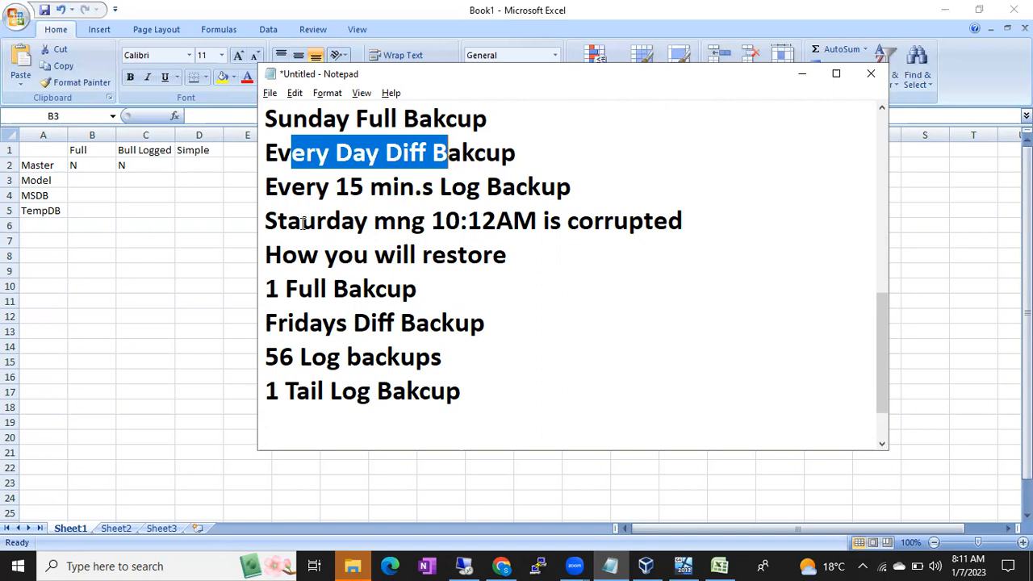
pyautogui.moveTo(302, 222); pyautogui.dragTo(413, 188)
pyautogui.click(522, 153)
pyautogui.write('8PM')
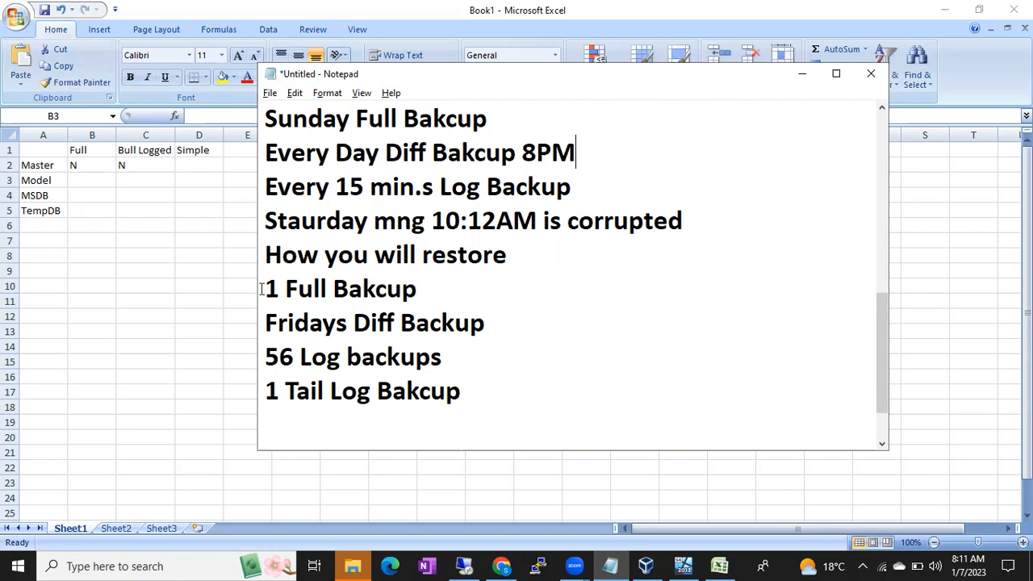
# Review the restore sequence line by line, from the full backup through the tail log backup.
pyautogui.moveTo(265, 288); pyautogui.dragTo(422, 302)
pyautogui.click(264, 324)
pyautogui.moveTo(265, 357); pyautogui.dragTo(402, 358)
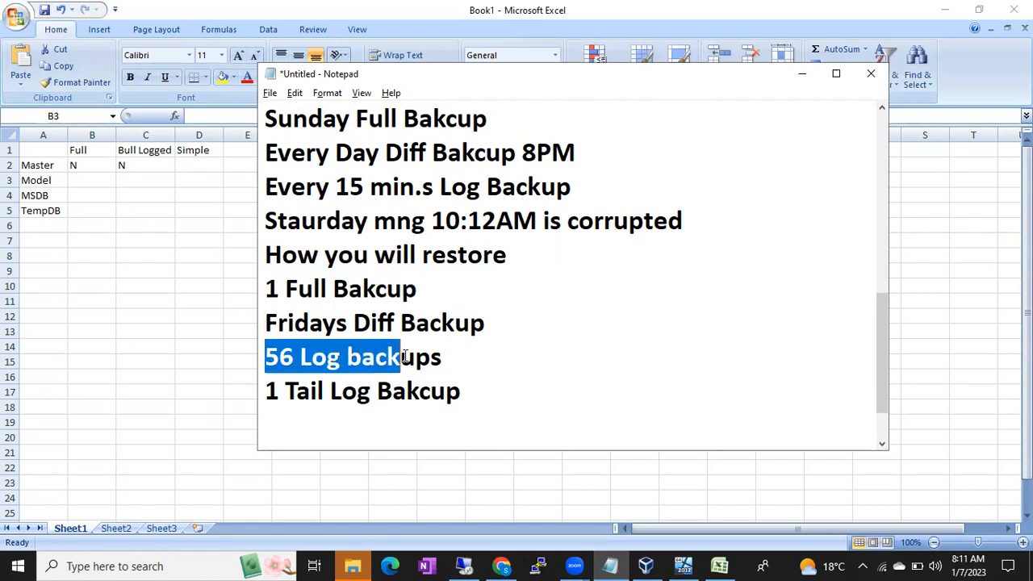
pyautogui.doubleClick(274, 391)
pyautogui.keyDown('shift'); pyautogui.click(418, 379); pyautogui.keyUp('shift')
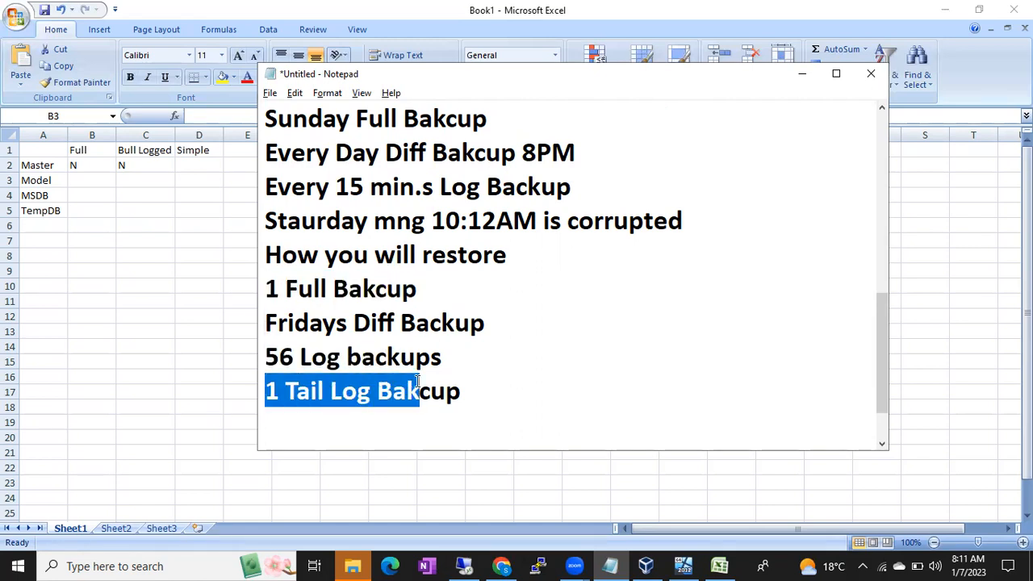
pyautogui.click(498, 396)
pyautogui.press('Return')
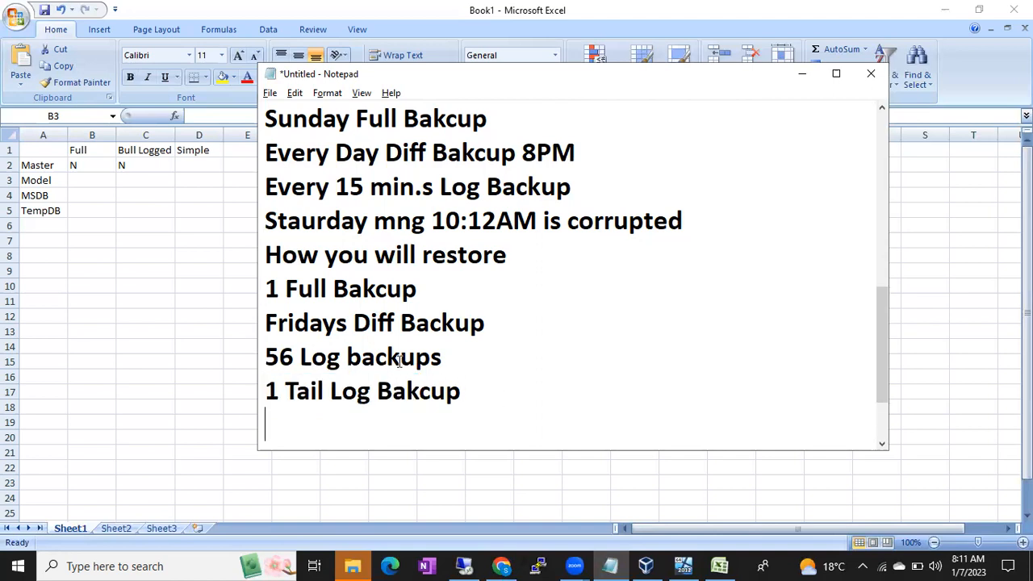
pyautogui.moveTo(267, 287); pyautogui.dragTo(400, 325)
pyautogui.click(464, 388)
pyautogui.moveTo(464, 387); pyautogui.dragTo(235, 309)
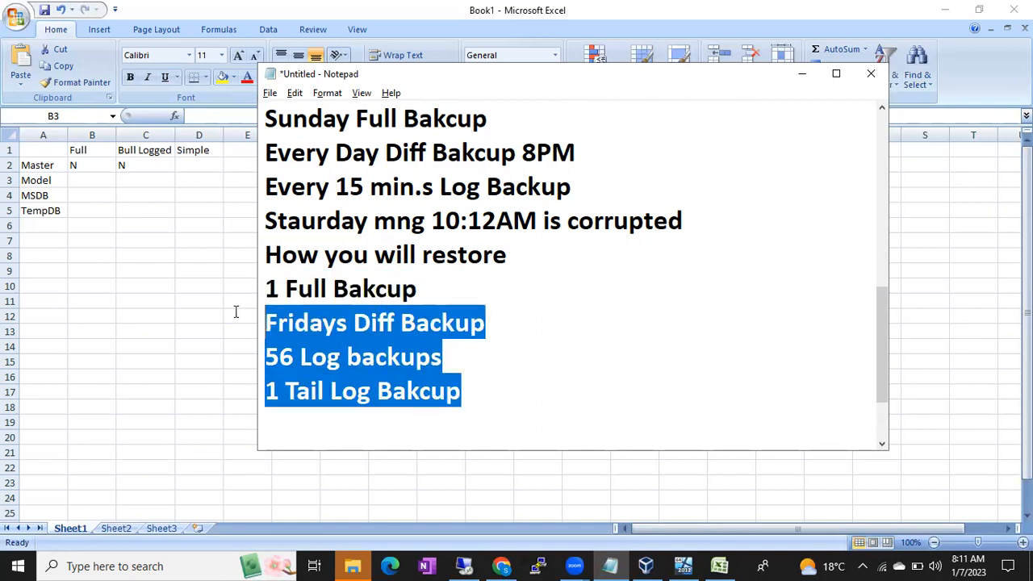
pyautogui.click(311, 390)
pyautogui.moveTo(266, 323); pyautogui.dragTo(466, 391)
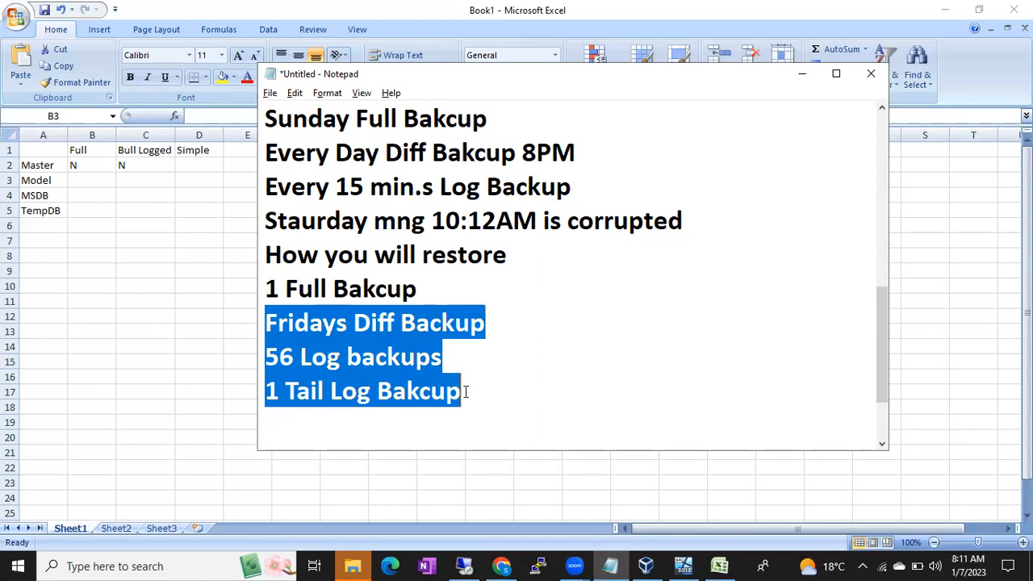
# Append "- WIth No Recovery" to the "1 Full Bakcup" line.
pyautogui.click(418, 289)
pyautogui.write('- WIth')
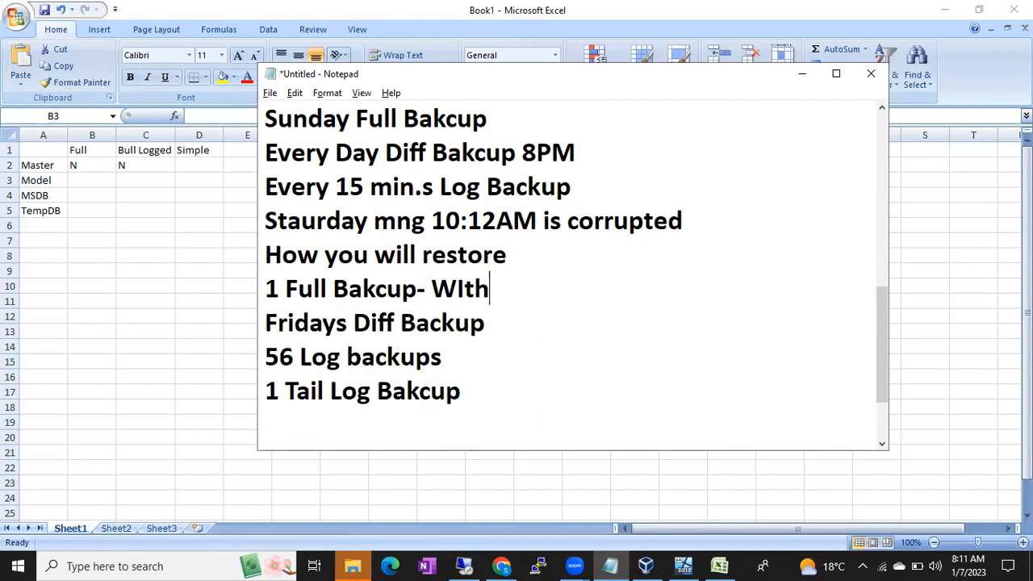
pyautogui.write(' No Recovery')
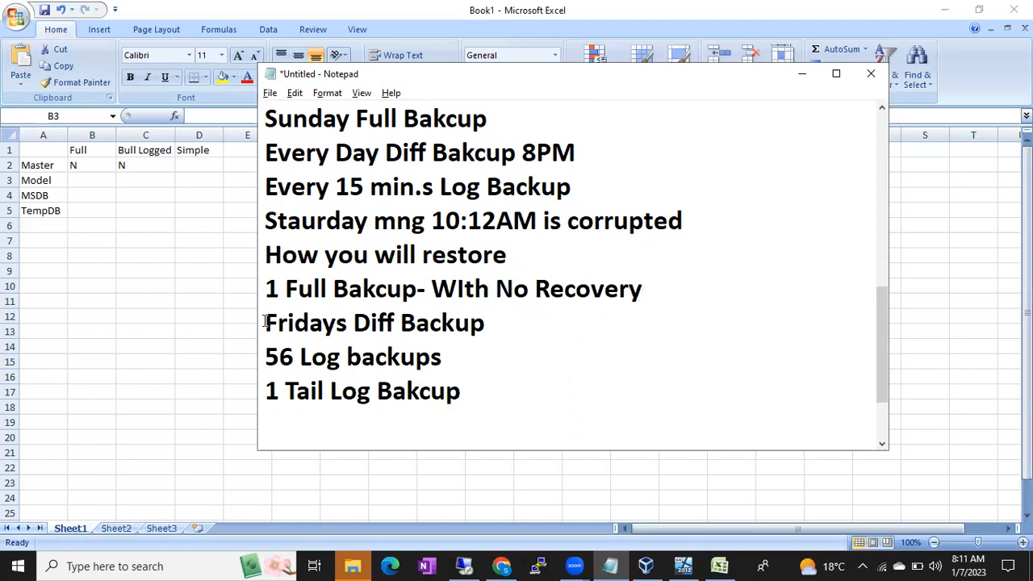
# Extend the "1 Full Bakcup" line with the remark "- DB wont be accesible".
pyautogui.moveTo(266, 322); pyautogui.dragTo(454, 406)
pyautogui.moveTo(297, 289); pyautogui.dragTo(402, 289)
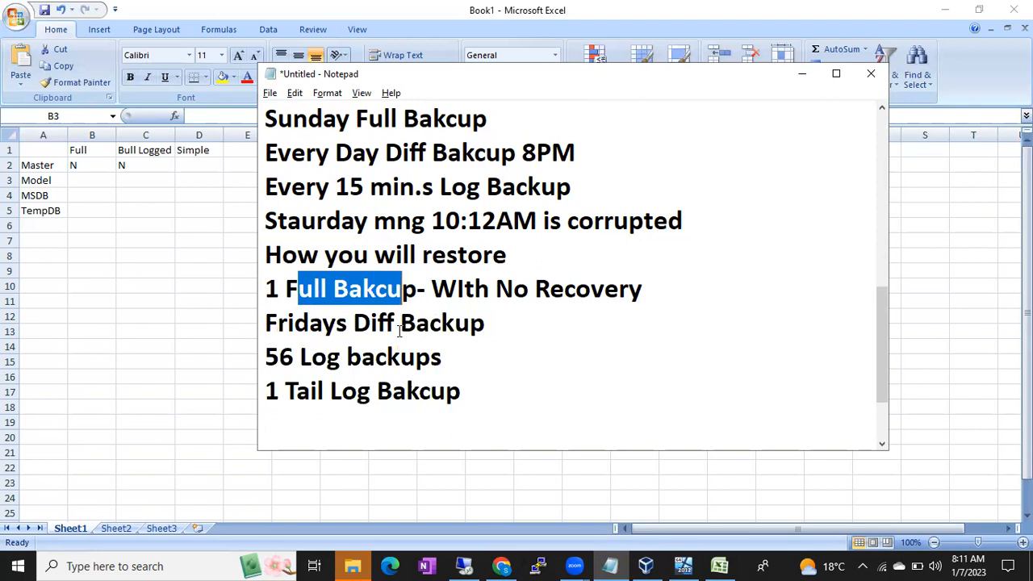
pyautogui.click(355, 298)
pyautogui.moveTo(432, 289); pyautogui.dragTo(654, 310)
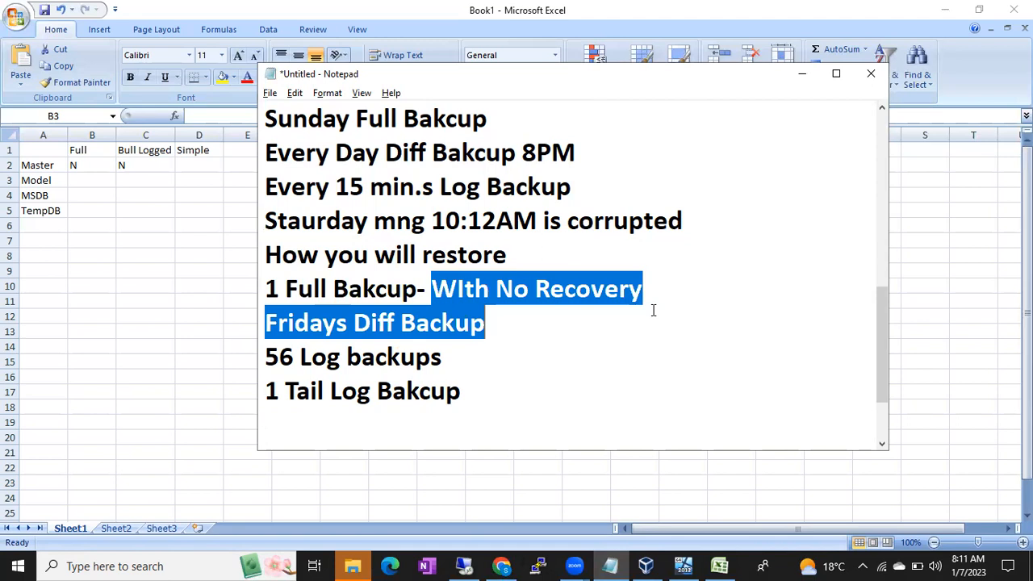
pyautogui.click(650, 290)
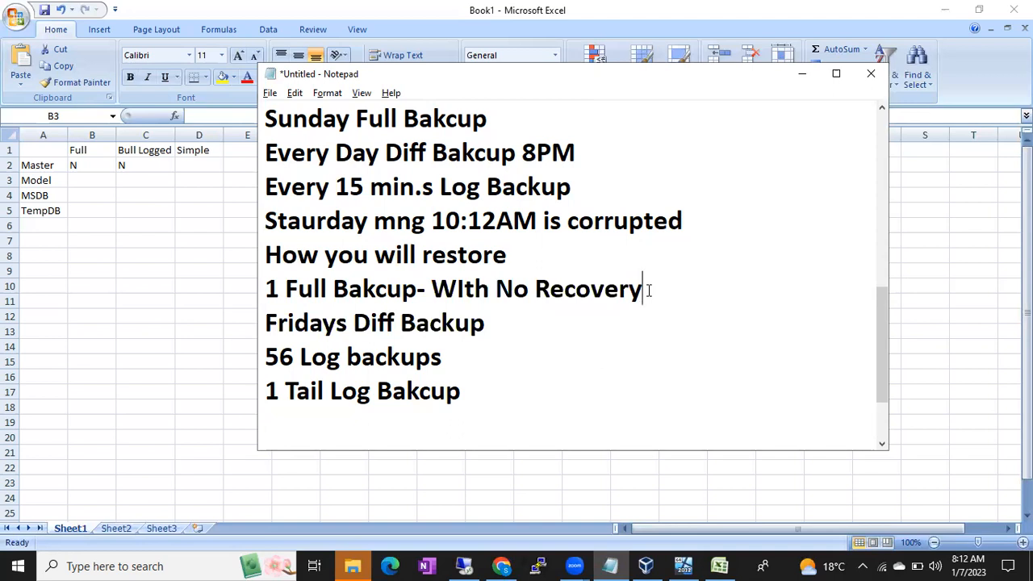
pyautogui.write('- DB wont be accesible')
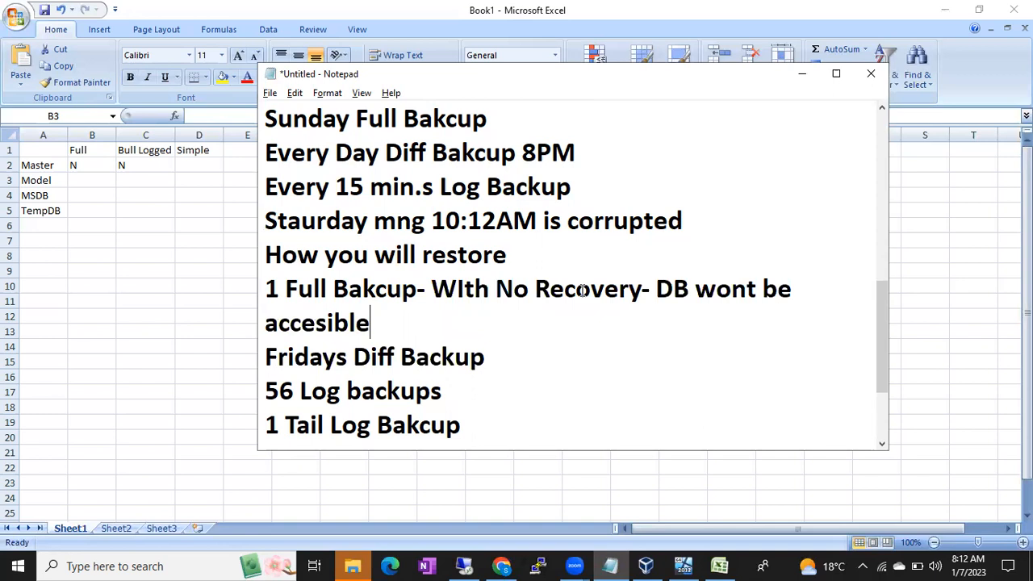
# Append "- WIth No Recovery" to the "Fridays Diff Backup" line.
pyautogui.moveTo(650, 288); pyautogui.dragTo(670, 311)
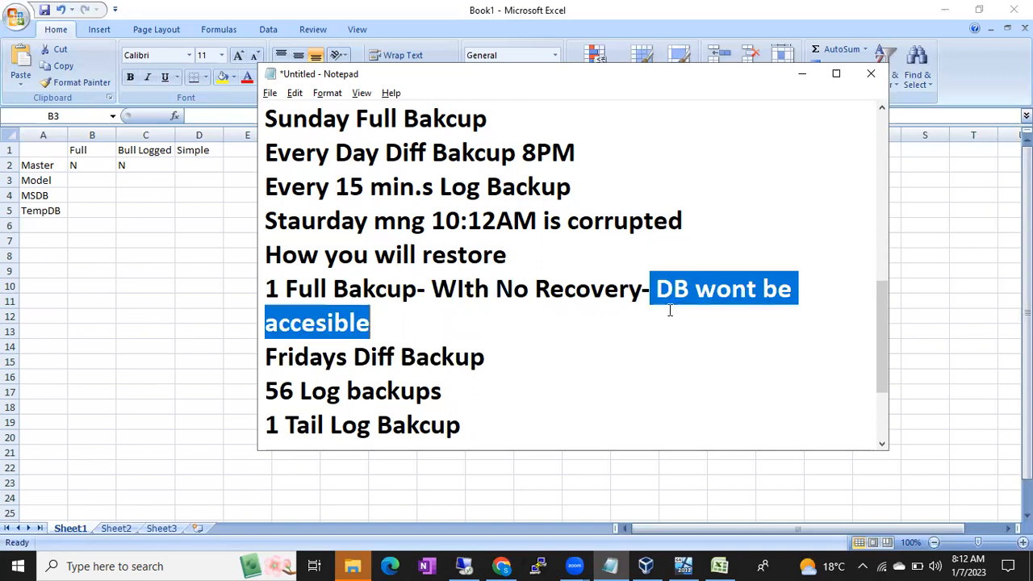
pyautogui.click(502, 365)
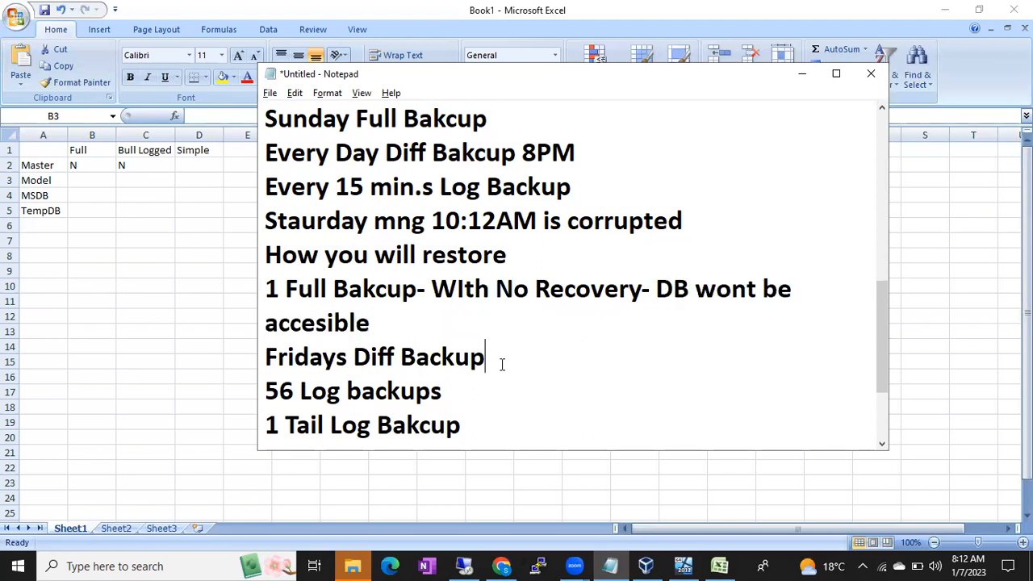
pyautogui.write('-')
pyautogui.write('WIth No Recovery')
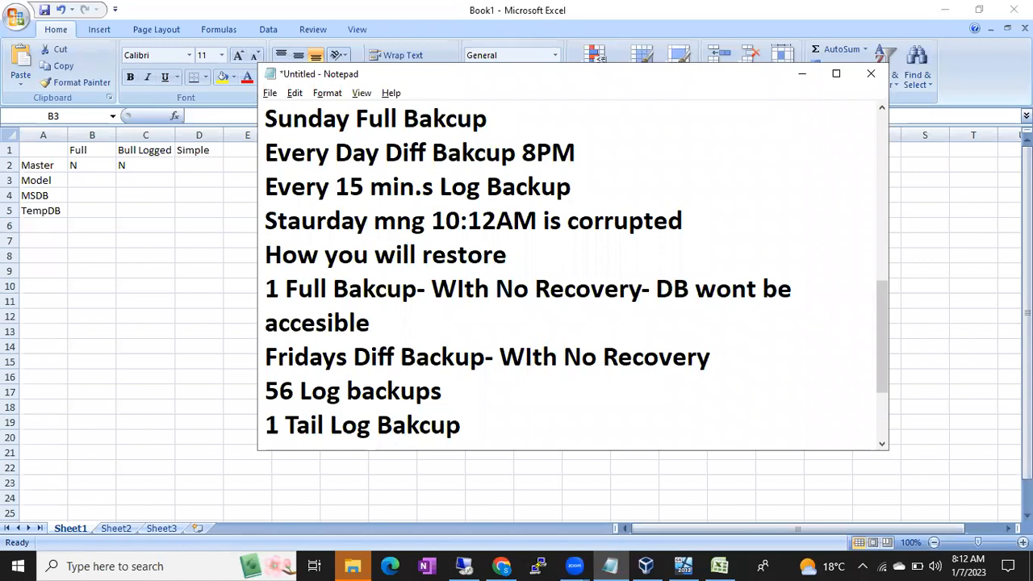
# Append "- With NO Reocvery" to the "56 Log backups" line.
pyautogui.click(453, 391)
pyautogui.write('-')
pyautogui.write('With NO Reoc')
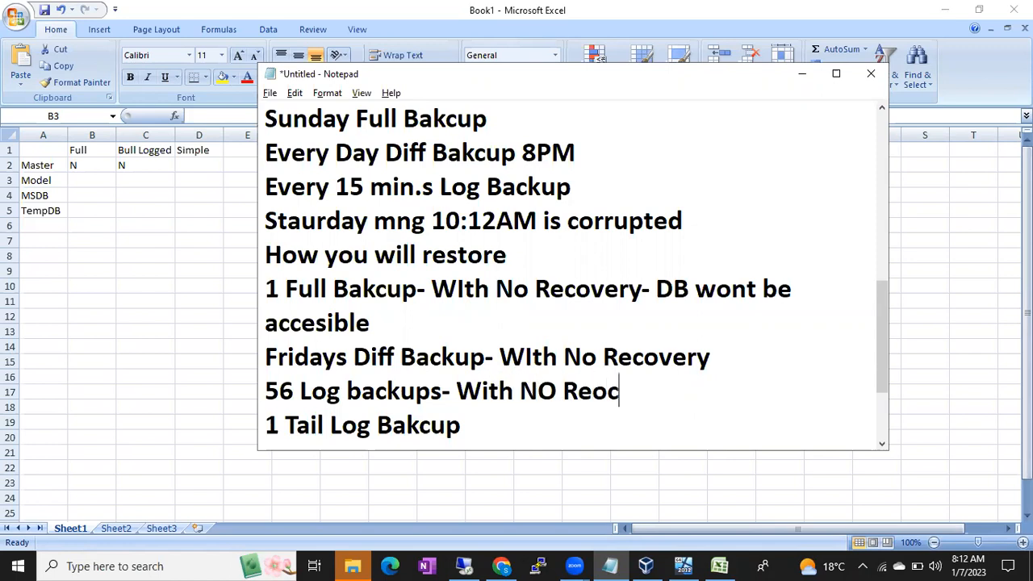
pyautogui.write('very')
# Append "-With Reocvery- DB accesible" to the "1 Tail Log Bakcup" line.
pyautogui.click(467, 430)
pyautogui.write('-')
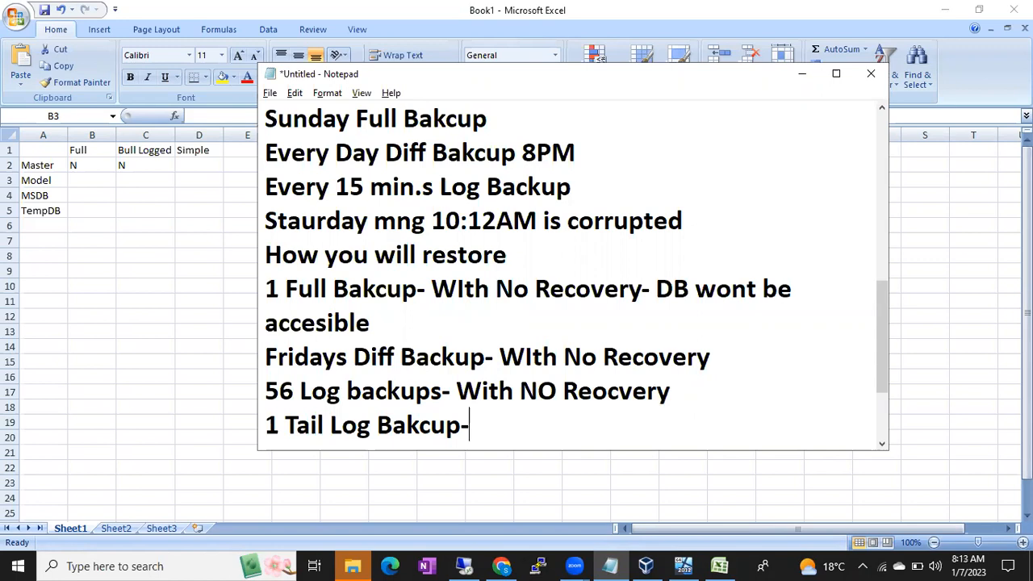
pyautogui.write('With Re')
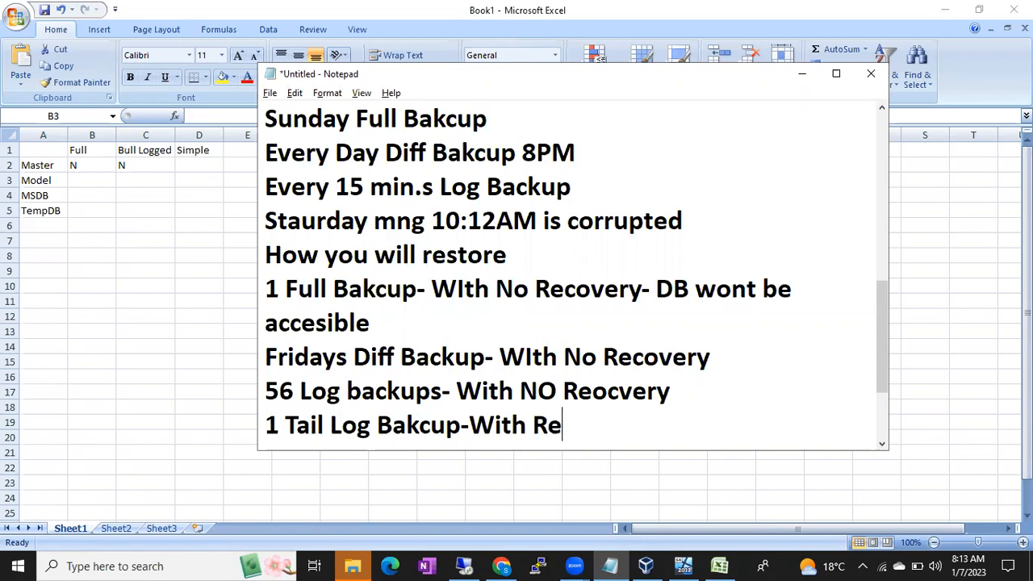
pyautogui.write('ocvery- DB accesible')
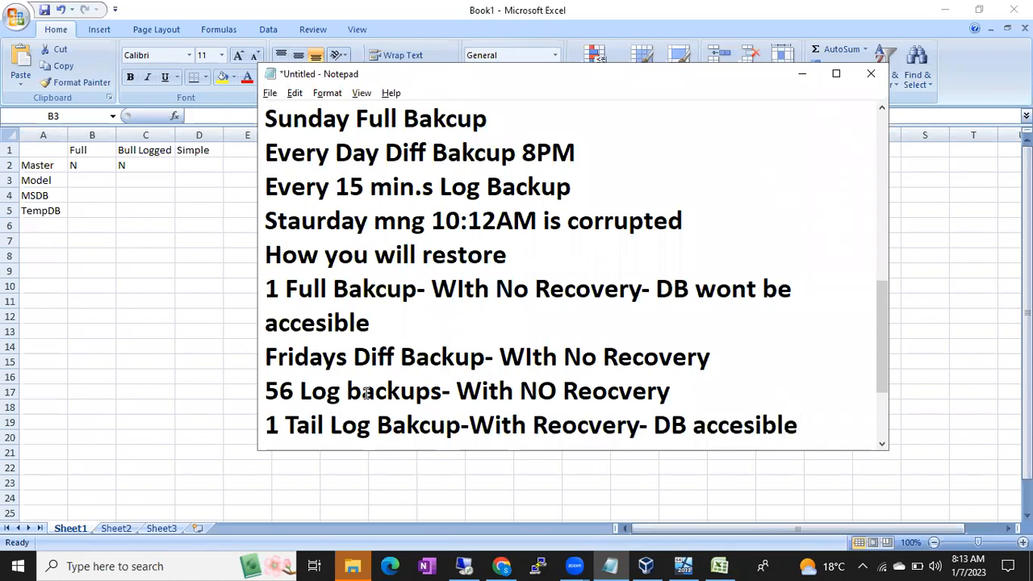
# Insert "No" before "Reocvery" in the "1 Tail Log Bakcup" line and start a new line below it.
pyautogui.doubleClick(528, 357)
pyautogui.keyDown('shift'); pyautogui.click(644, 367); pyautogui.keyUp('shift')
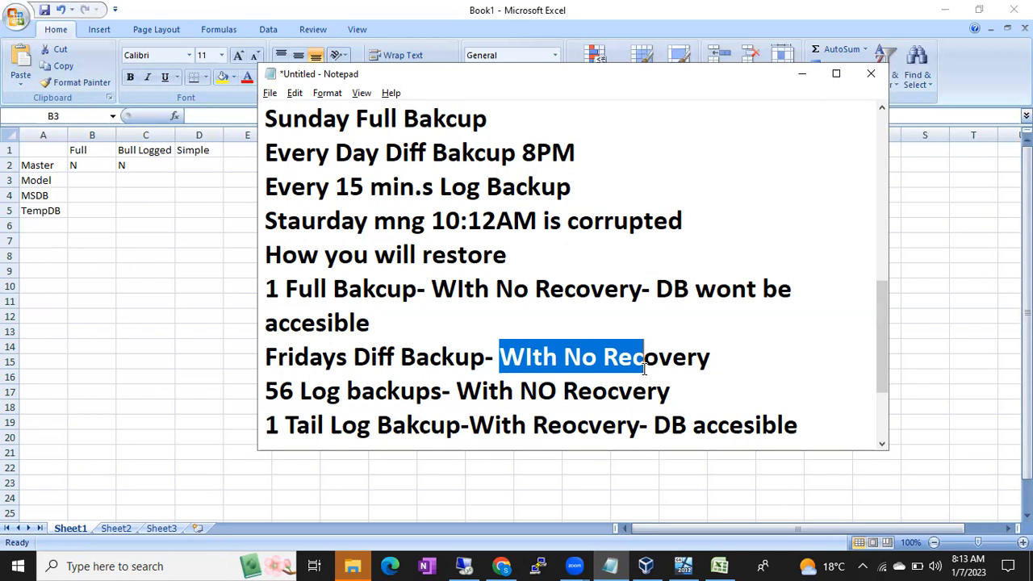
pyautogui.moveTo(657, 288); pyautogui.dragTo(702, 310)
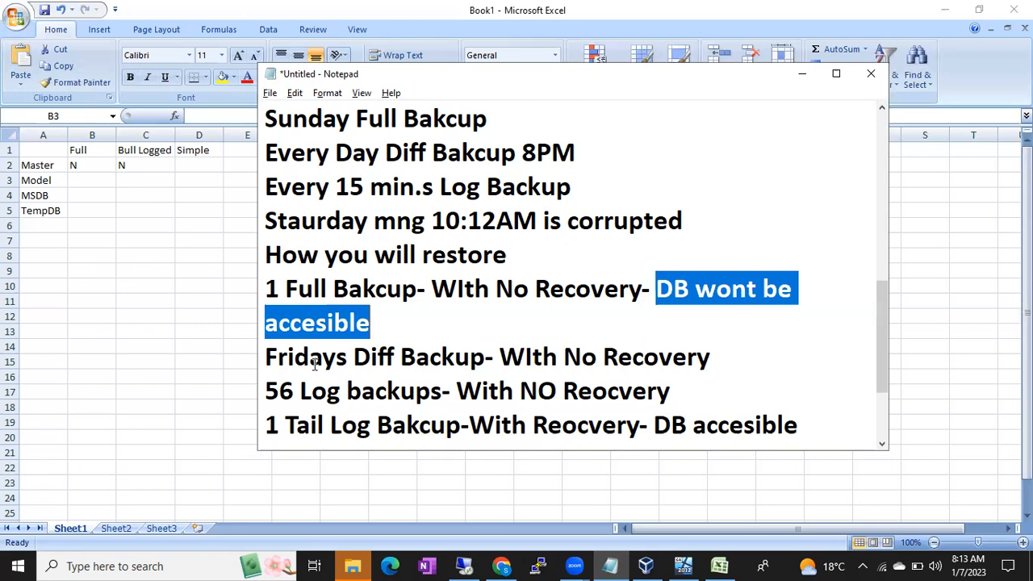
pyautogui.moveTo(499, 358); pyautogui.dragTo(663, 370)
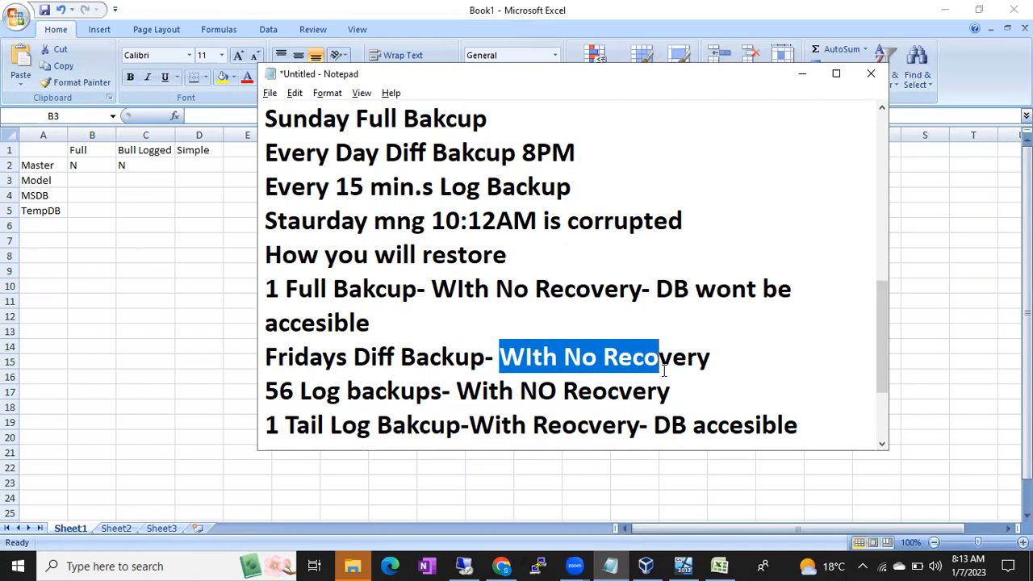
pyautogui.click(611, 399)
pyautogui.click(545, 425)
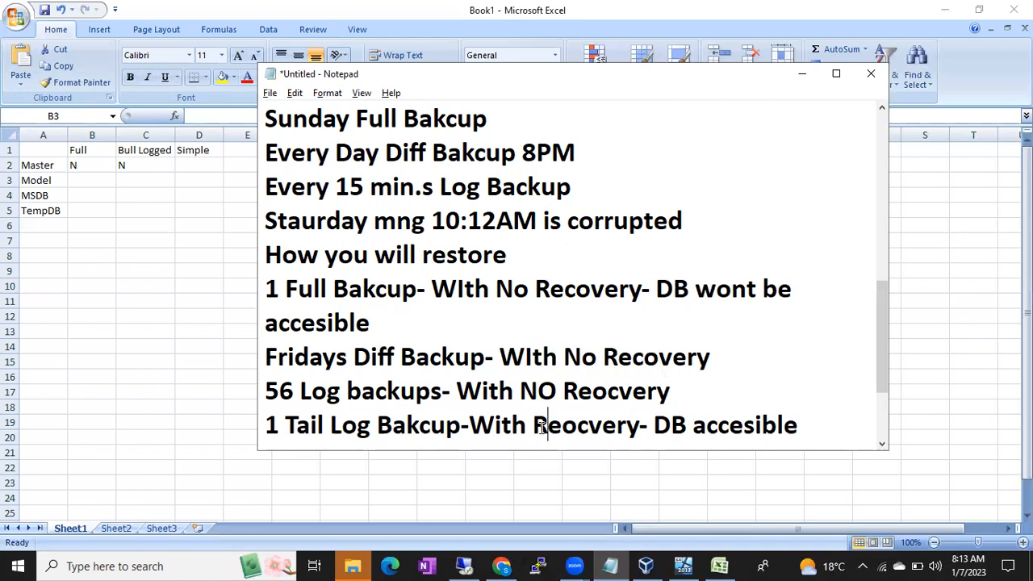
pyautogui.press('Left')
pyautogui.write('Nov')
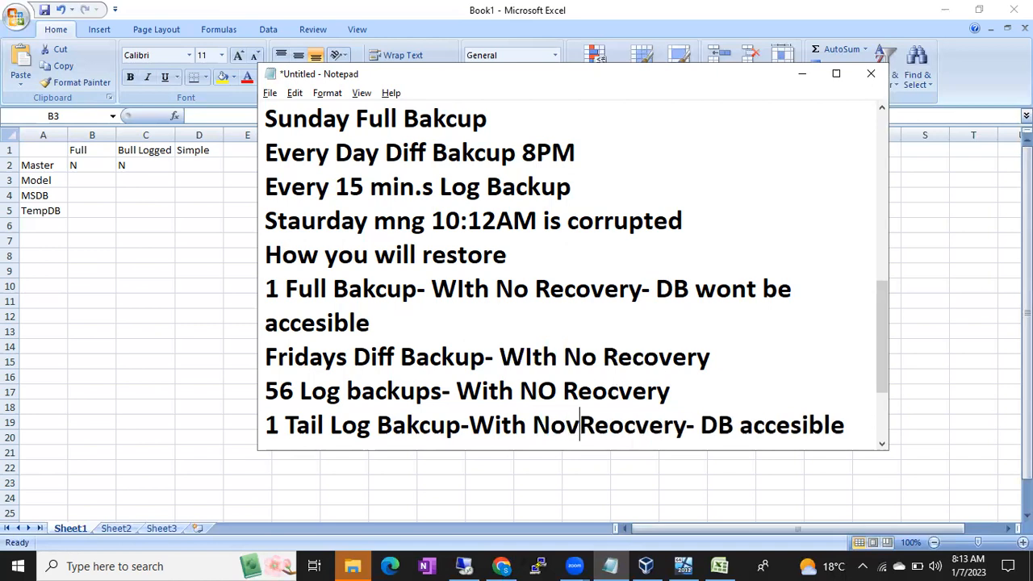
pyautogui.press('BackSpace')
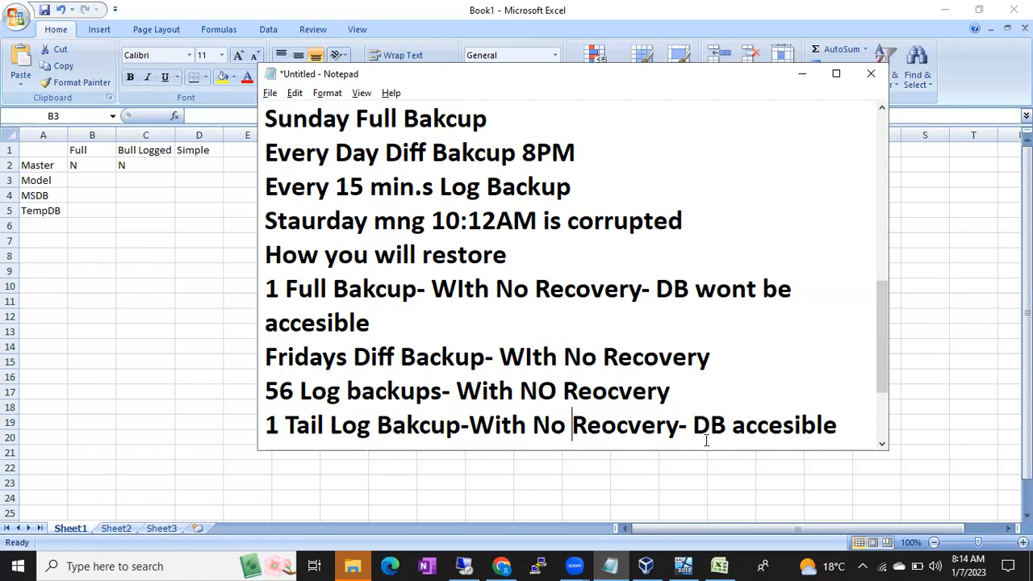
pyautogui.click(841, 420)
pyautogui.press('Return')
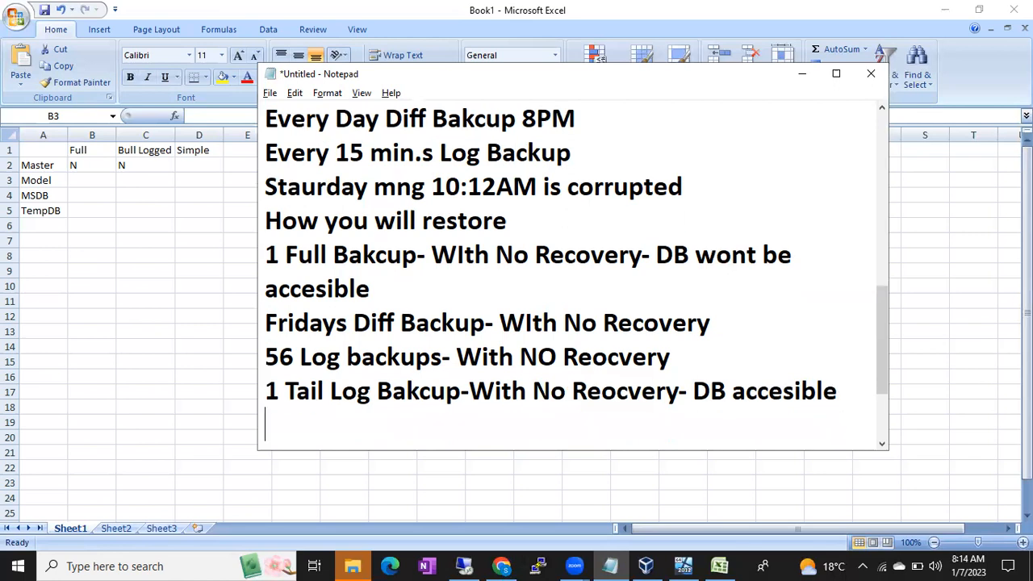
# Add the line "Restore DB databasename with Reocvery" below the "1 Tail Log Bakcup" line.
pyautogui.write('Restore DB databasename ow')
pyautogui.write('th')
pyautogui.press('BackSpace')
pyautogui.press('BackSpace')
pyautogui.press('BackSpace')
pyautogui.press('BackSpace')
pyautogui.write('with R')
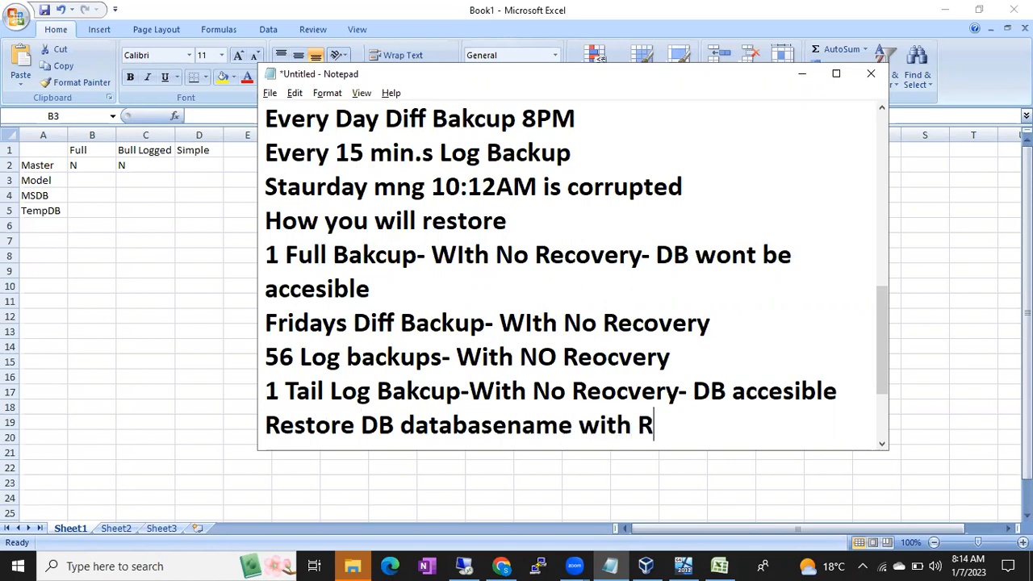
pyautogui.write('eocvery')
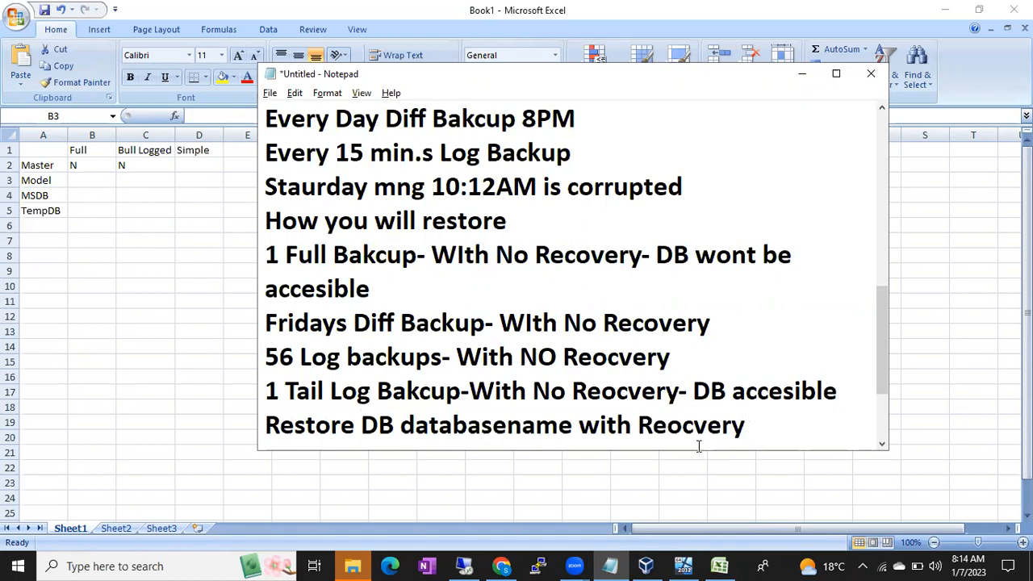
# Add the line "Stand BY" below the "Restore DB databasename with Reocvery" line.
pyautogui.moveTo(582, 425); pyautogui.dragTo(225, 305)
pyautogui.click(787, 423)
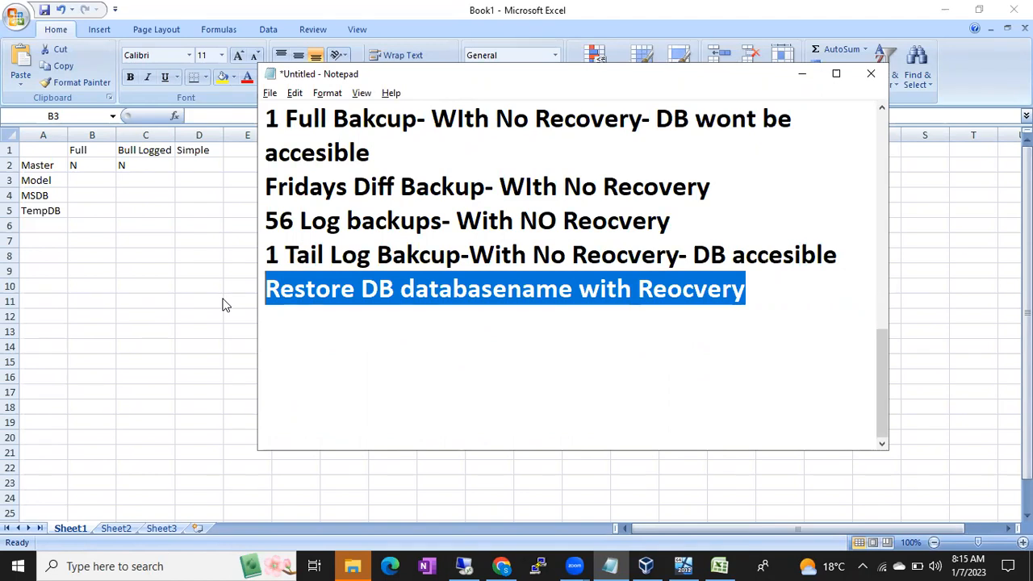
pyautogui.click(757, 300)
pyautogui.press('Return')
pyautogui.write('Stand BY')
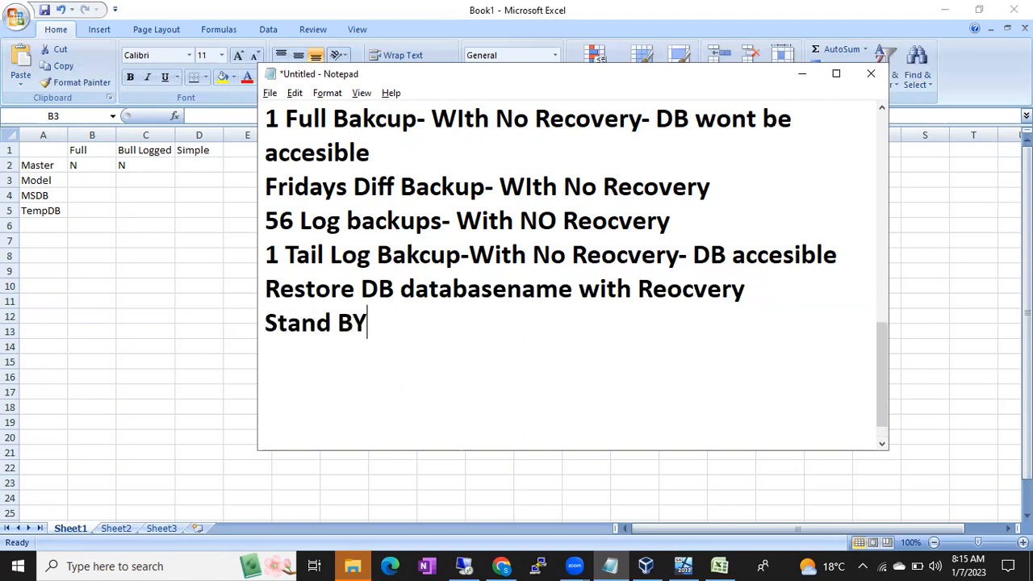
# Add the line "you can restore simultanueos backups" under "Stand BY".
pyautogui.press('Return')
pyautogui.write('you can restore sim')
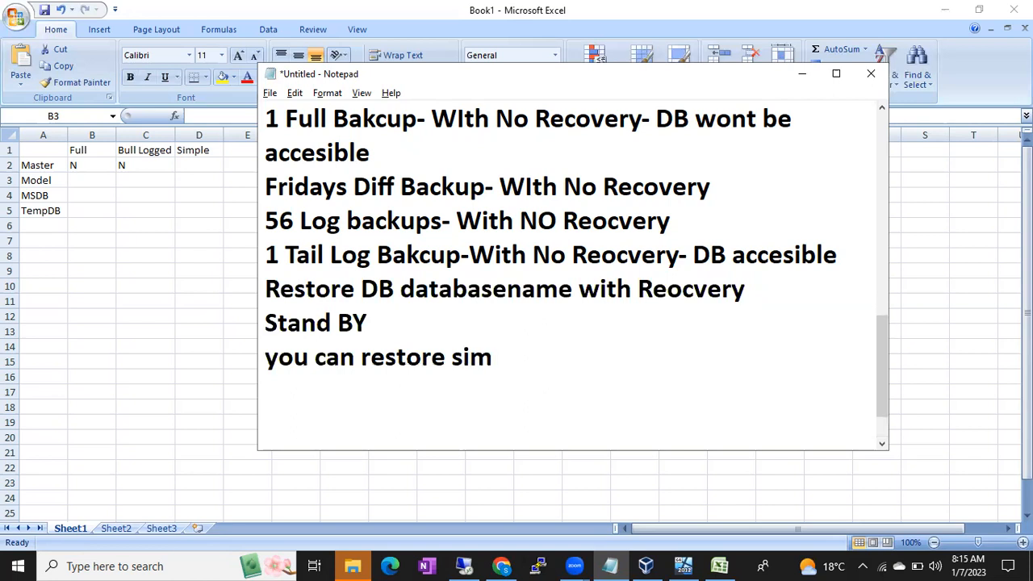
pyautogui.write('ultanue')
pyautogui.press('BackSpace')
pyautogui.write('e')
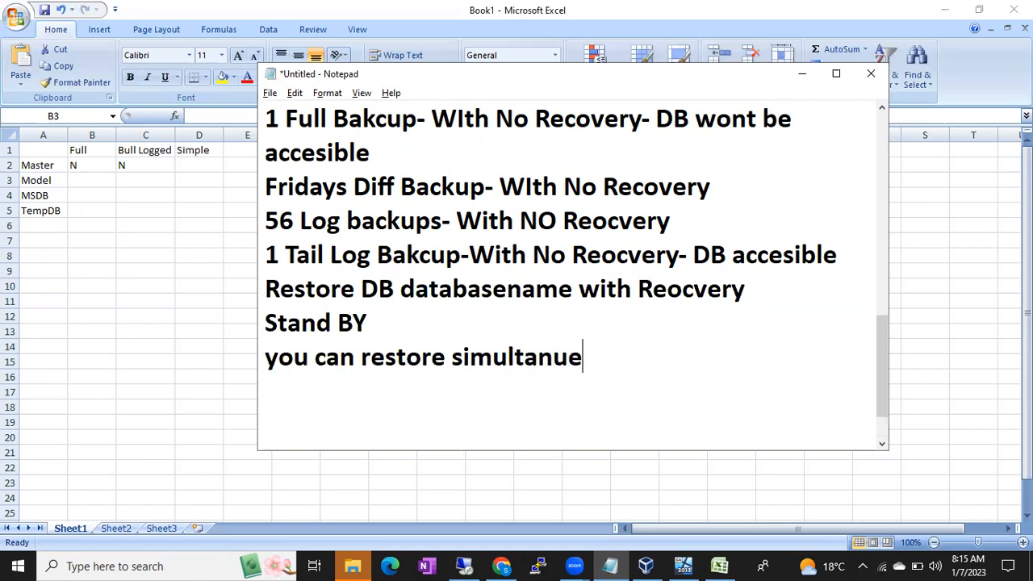
pyautogui.write('os backups')
# Add the line "DB is accesible but for Read only operations" at the end of the Stand BY notes.
pyautogui.press('Return')
pyautogui.write('DB')
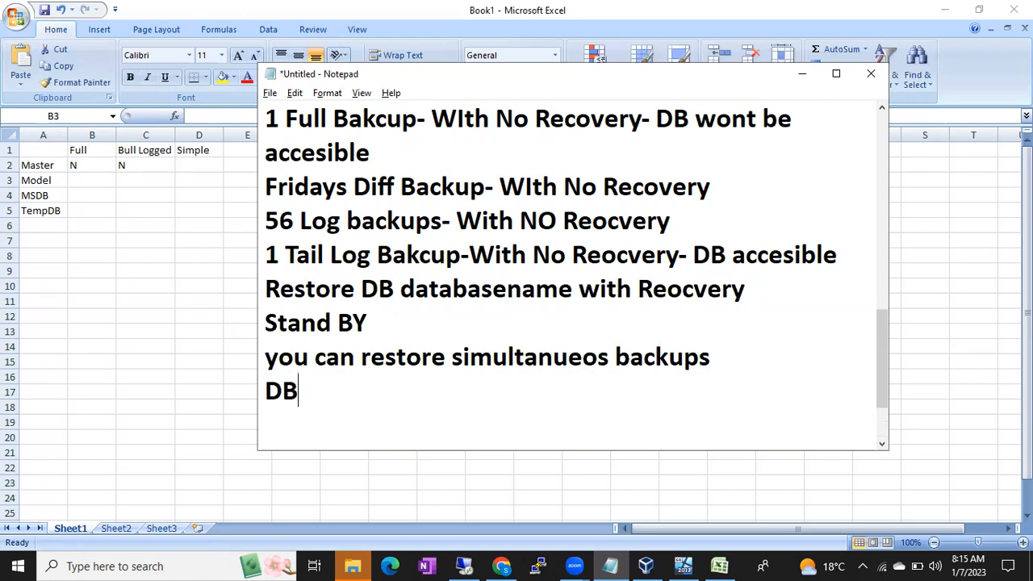
pyautogui.write(' is accesible but on')
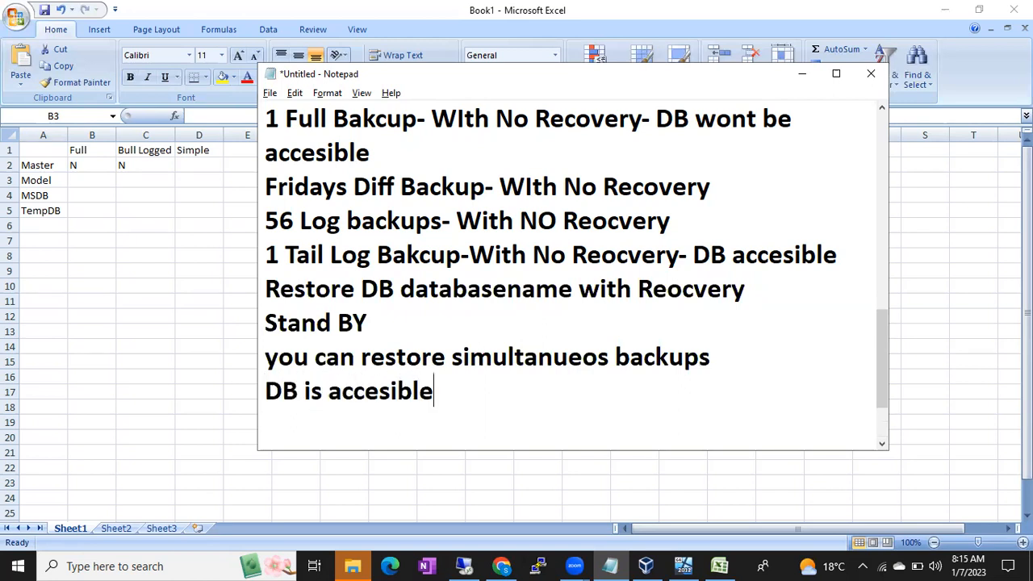
pyautogui.press('BackSpace')
pyautogui.press('BackSpace')
pyautogui.write('fo')
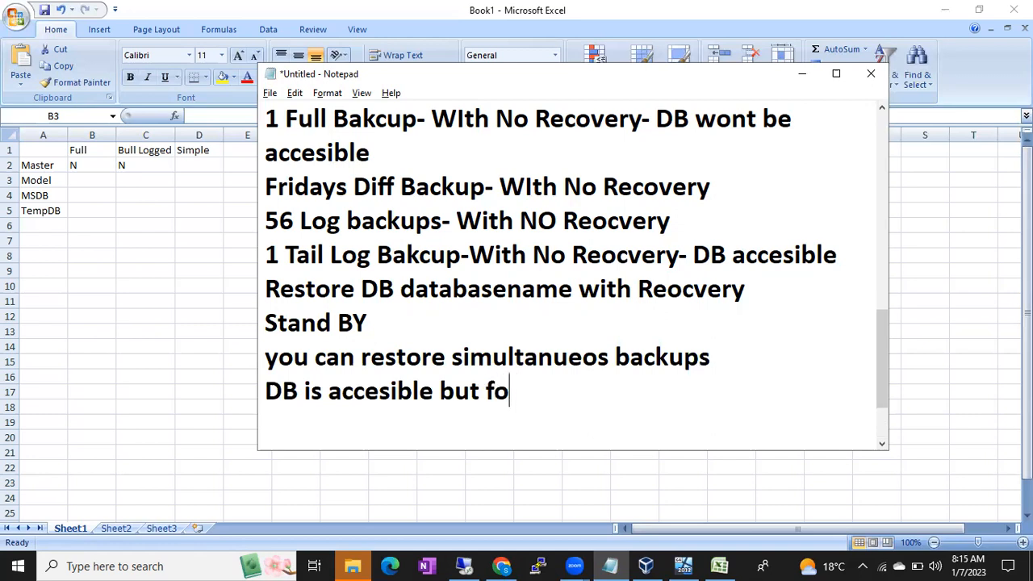
pyautogui.write('r Read only ')
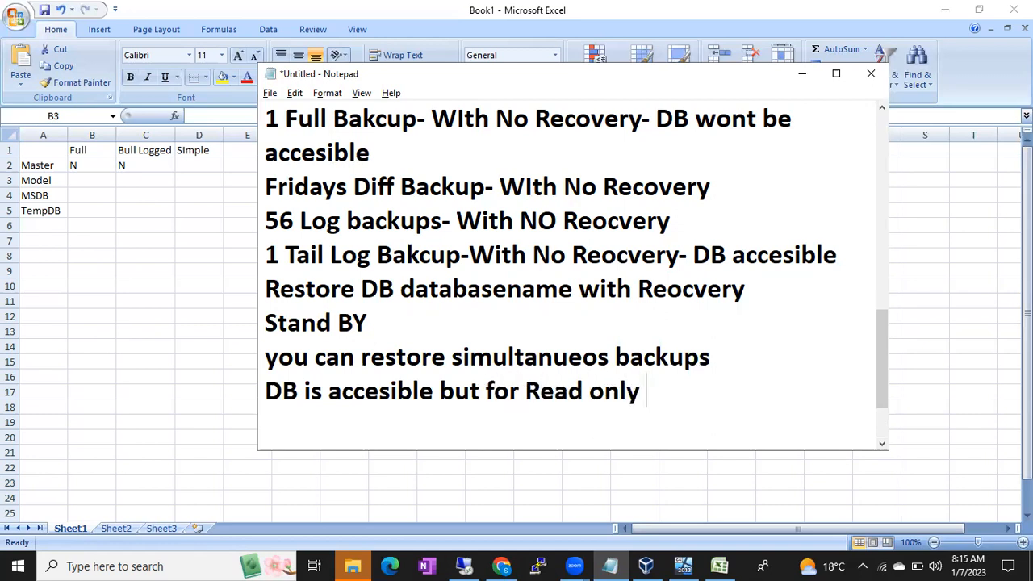
pyautogui.write('operations')
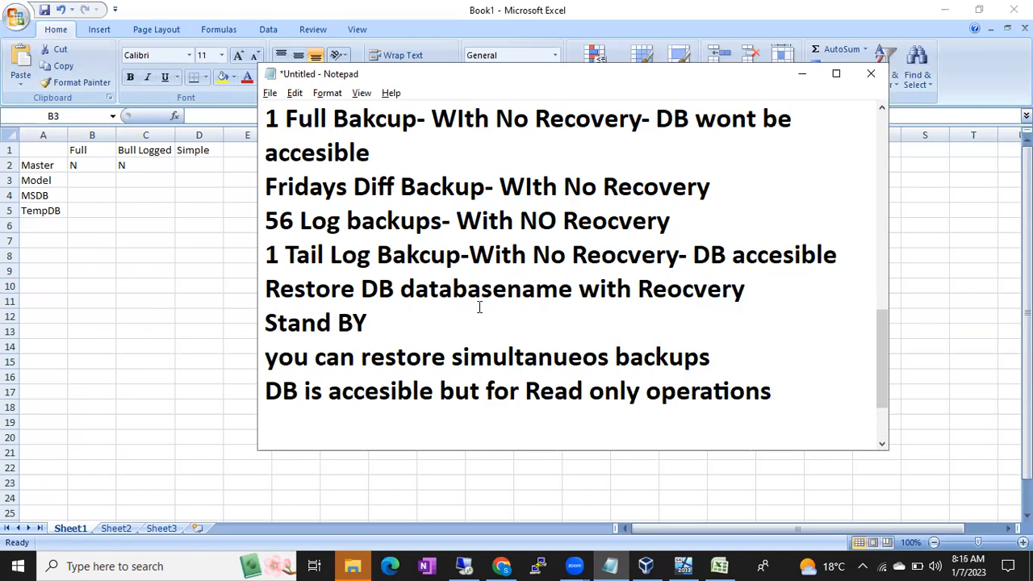
# Review the No Recovery notes for the full, differential, log and tail log backups, including the database accessibility remark.
pyautogui.scroll(1, 519, 239)
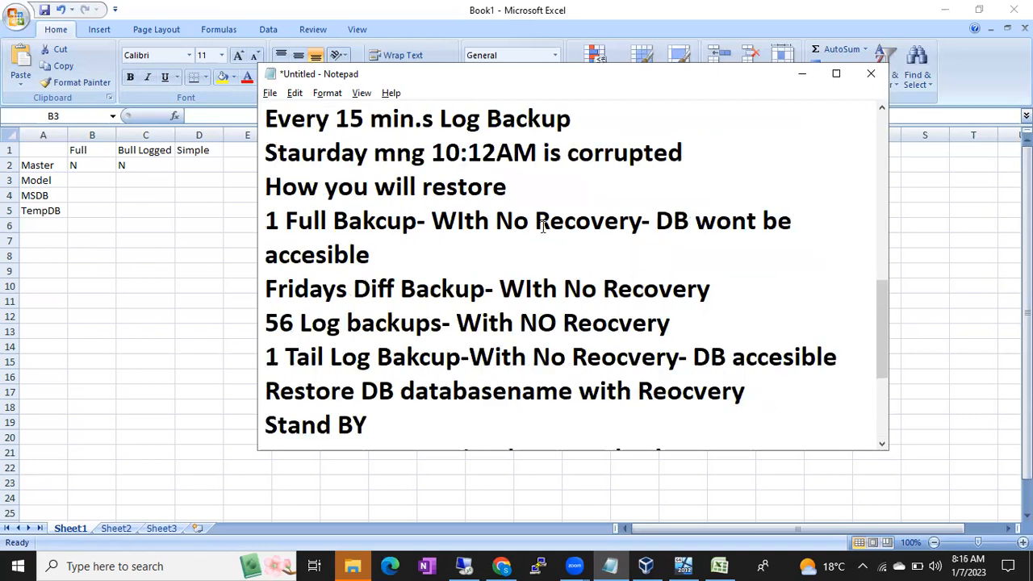
pyautogui.moveTo(565, 220); pyautogui.dragTo(629, 221)
pyautogui.moveTo(495, 220); pyautogui.dragTo(557, 222)
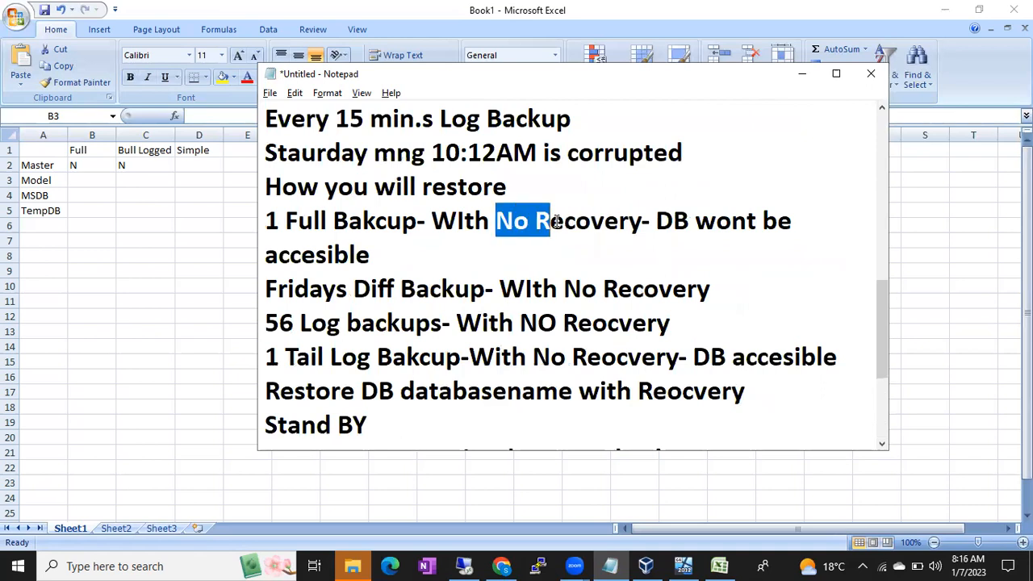
pyautogui.moveTo(499, 288); pyautogui.dragTo(679, 357)
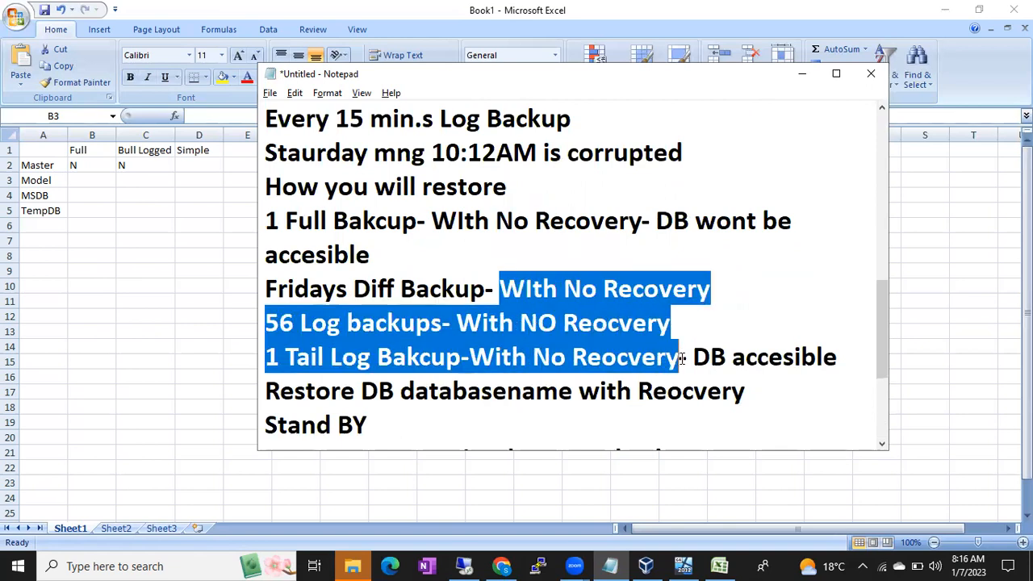
pyautogui.moveTo(529, 221); pyautogui.dragTo(644, 236)
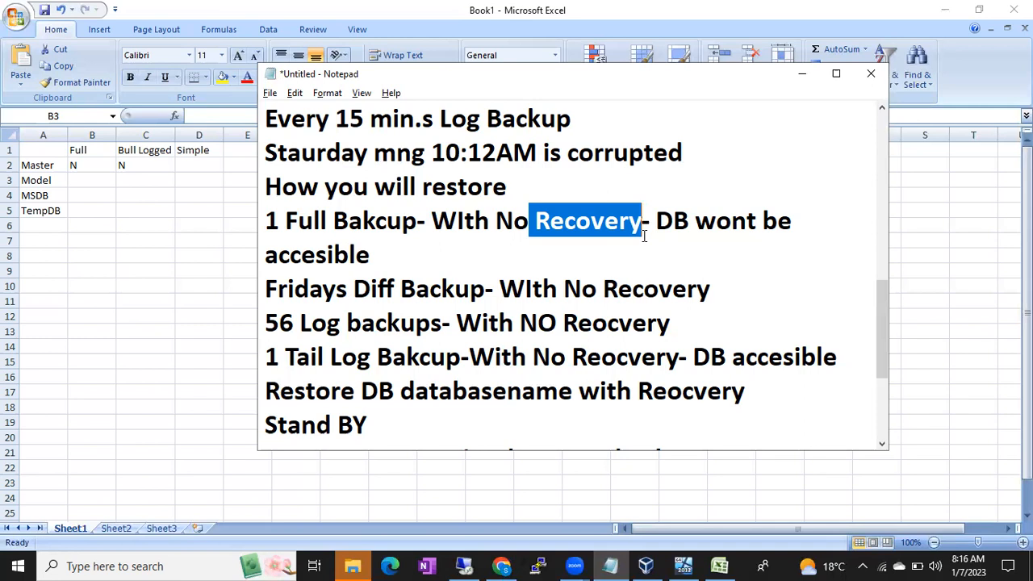
pyautogui.moveTo(655, 226); pyautogui.dragTo(679, 252)
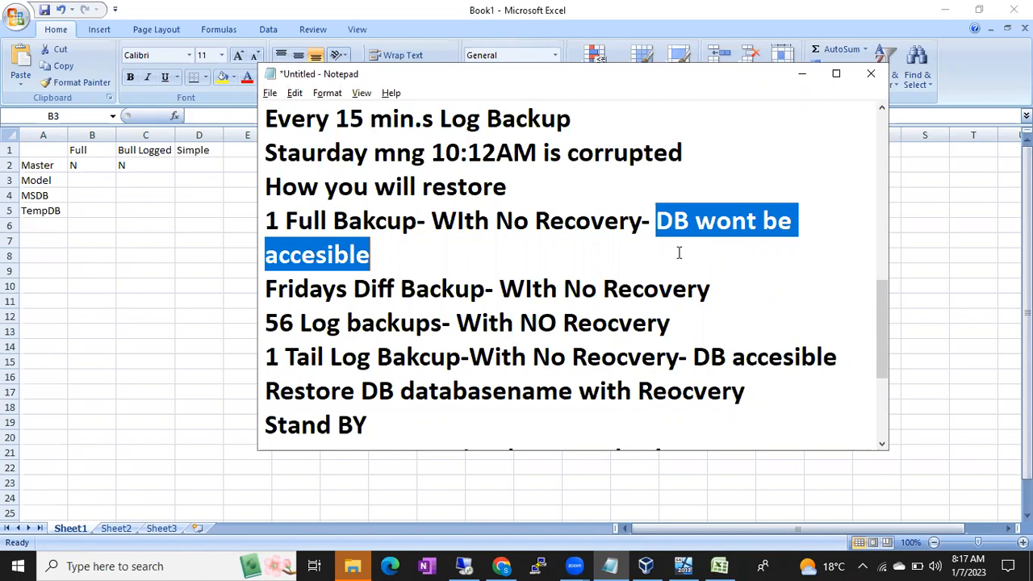
# Switch to the remote SQL Server session and restore Batch47_New_Rest with the recovery state RESTORE WITH NORECOVERY.
pyautogui.click(464, 566)
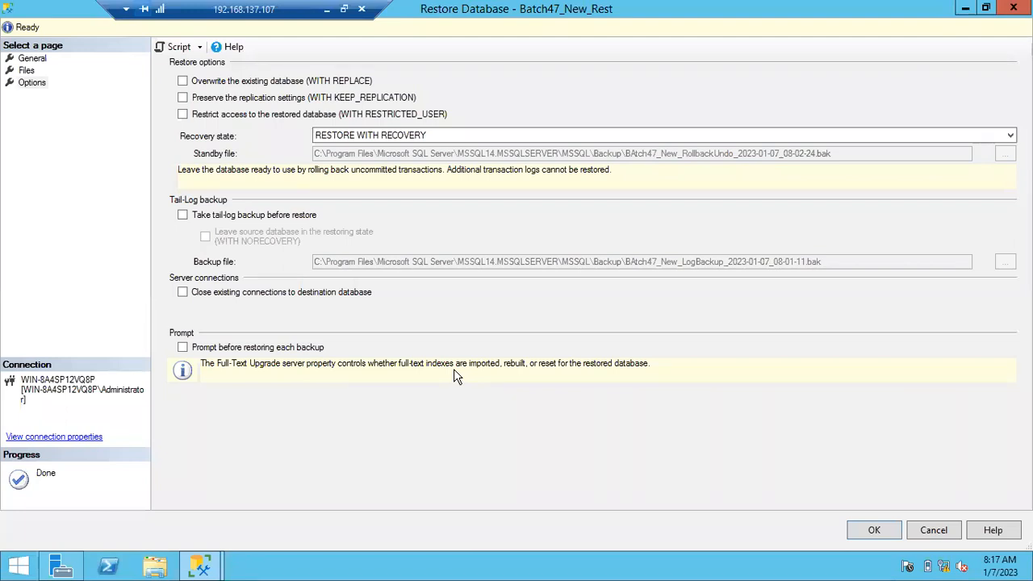
pyautogui.click(373, 137)
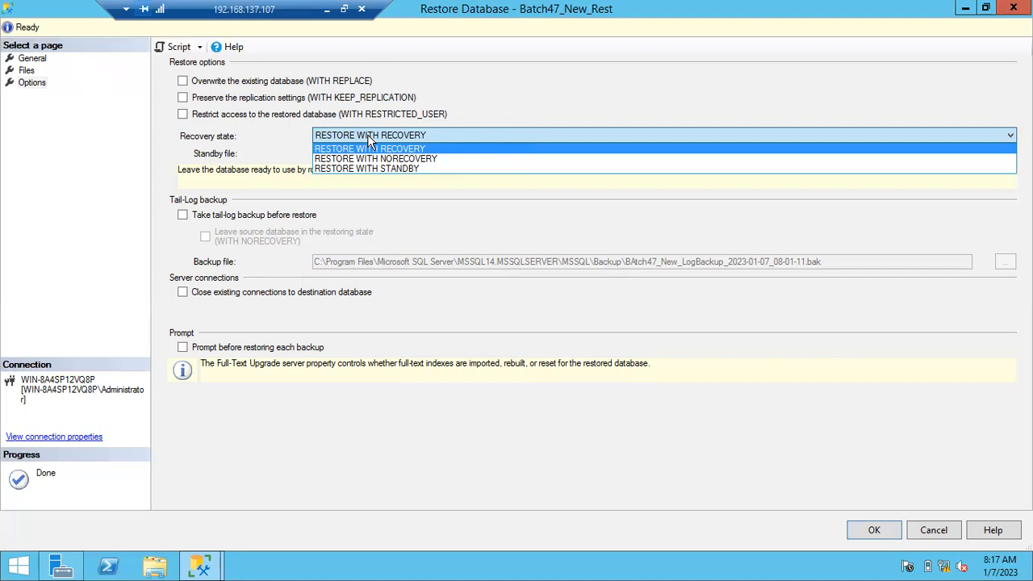
pyautogui.click(453, 159)
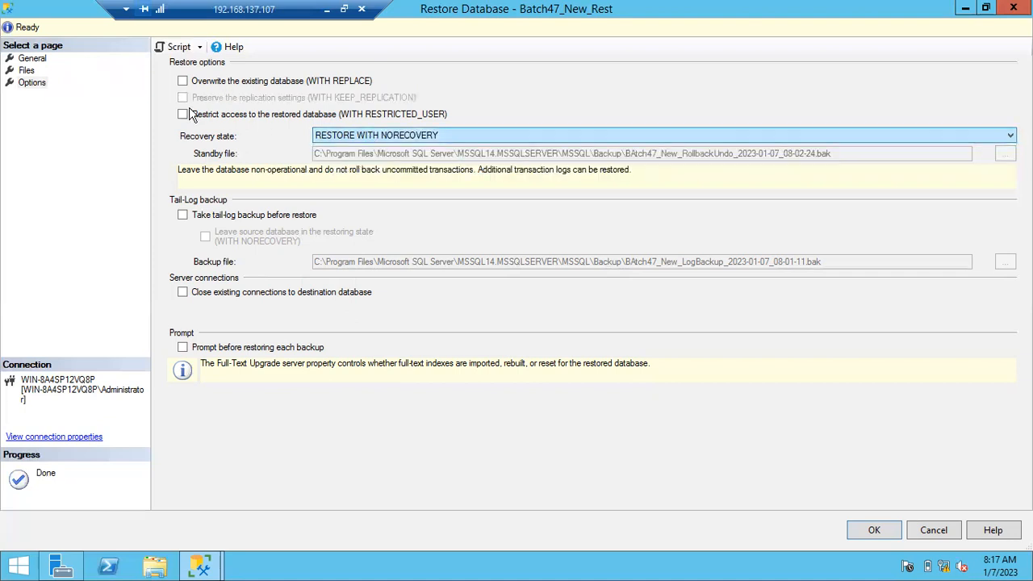
pyautogui.click(874, 530)
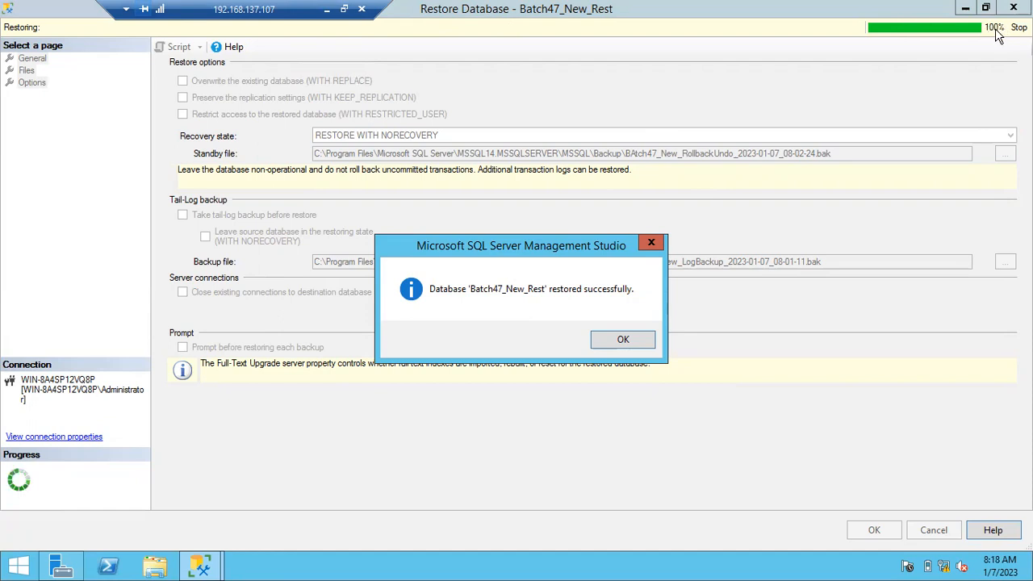
pyautogui.click(623, 339)
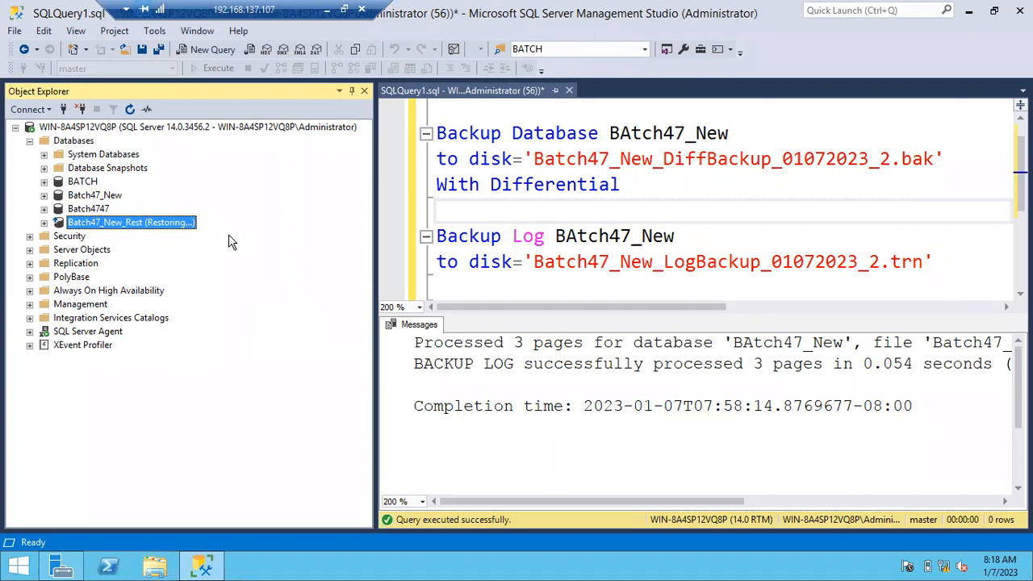
# Try to expand the Batch47_New_Rest database in Object Explorer.
pyautogui.click(44, 223)
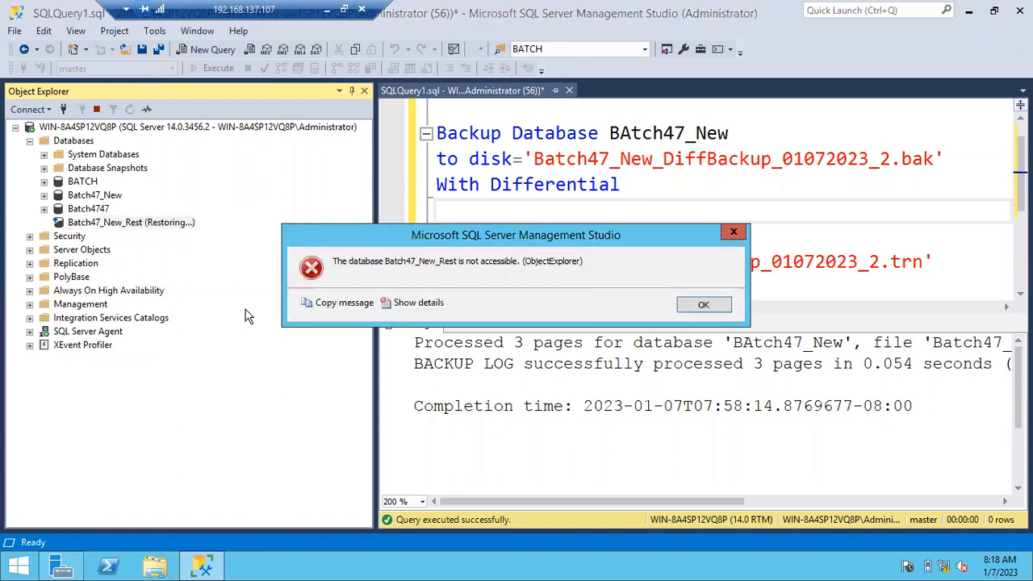
pyautogui.click(693, 306)
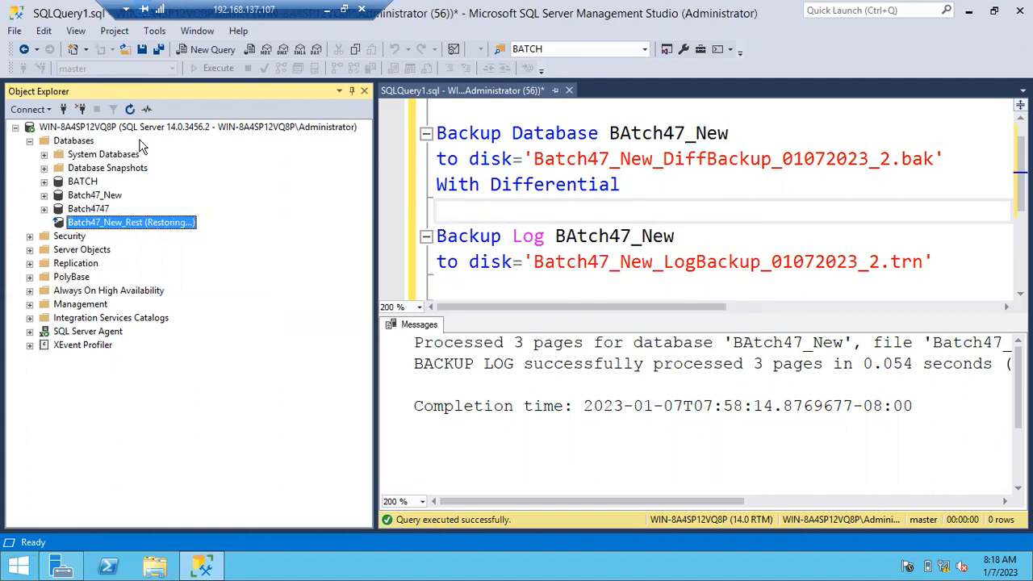
# Start a database restore for Batch47_New_Rest using the backup file Batch47_New_DiffBackup_01072023.bak as the source device.
pyautogui.rightClick(103, 226)
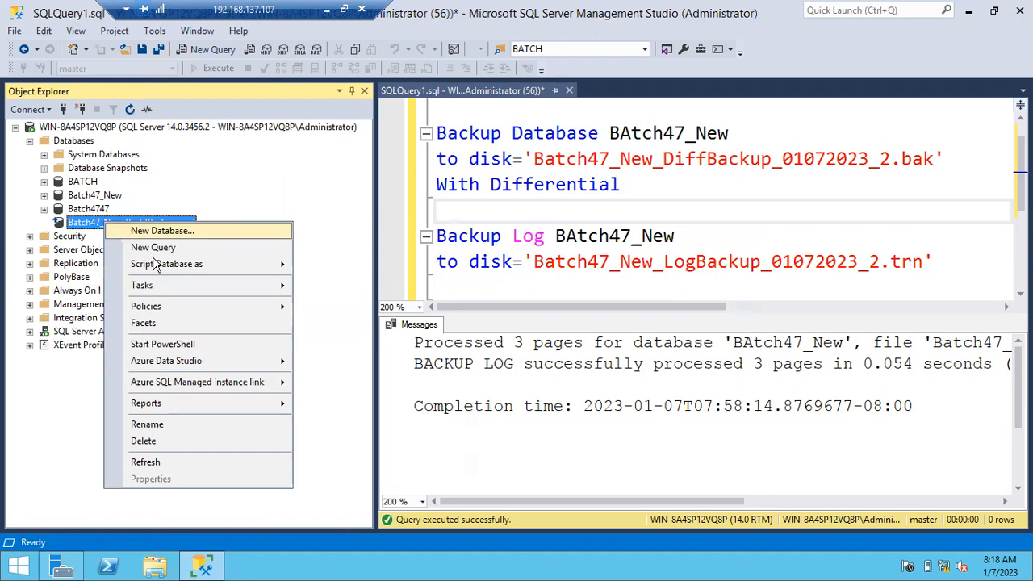
pyautogui.moveTo(164, 285)
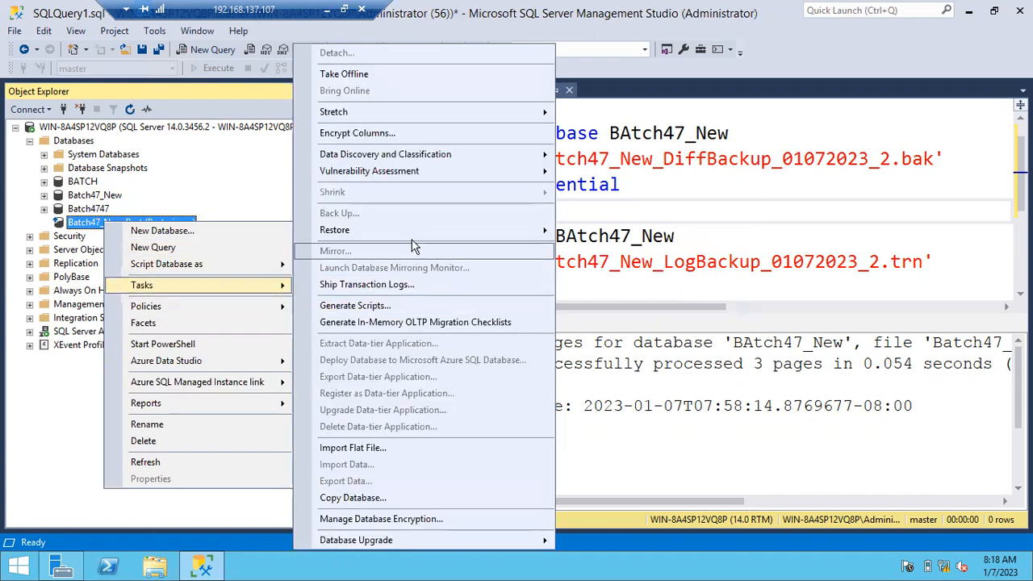
pyautogui.moveTo(547, 234)
pyautogui.click(602, 232)
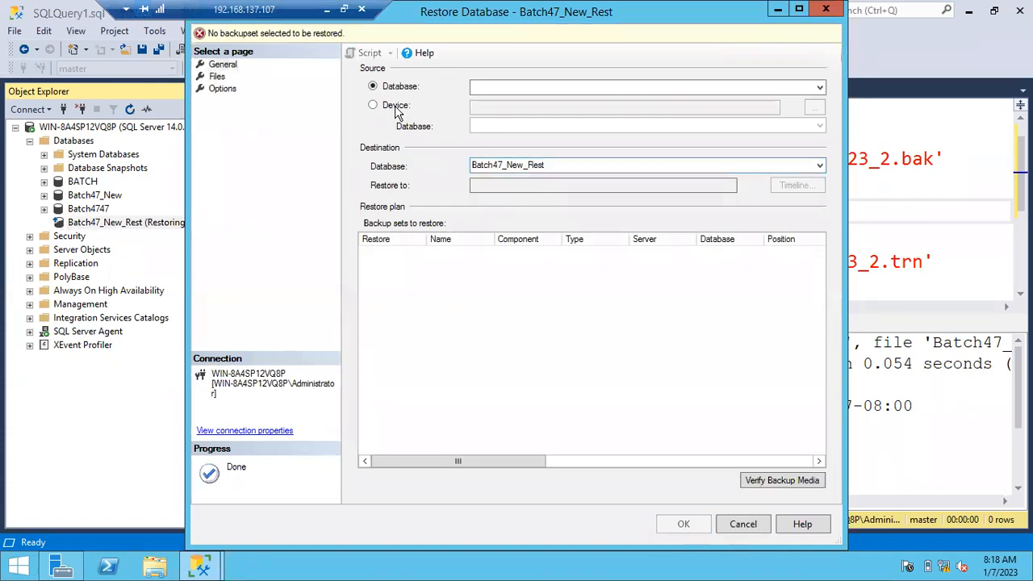
pyautogui.click(395, 105)
pyautogui.click(813, 108)
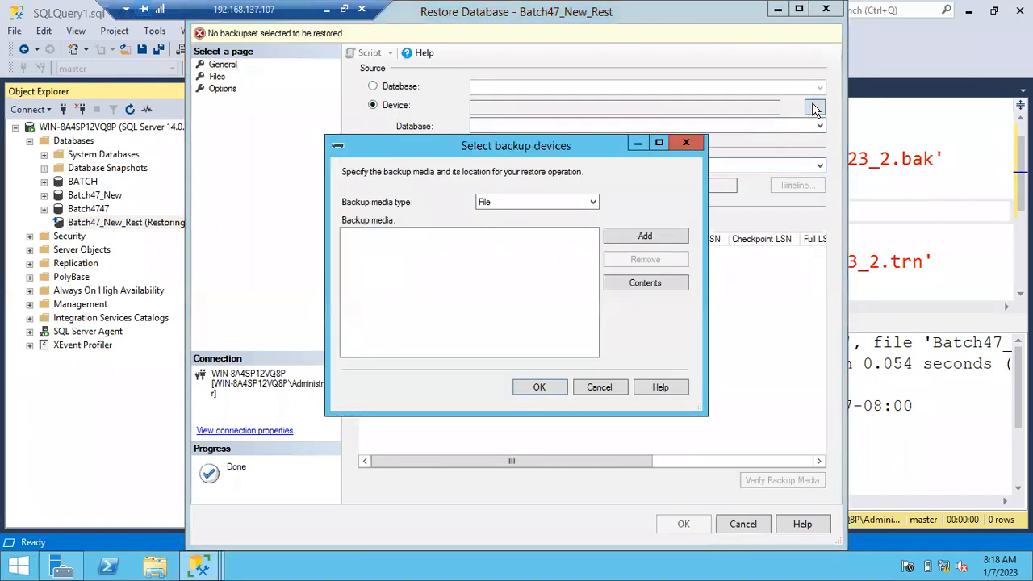
pyautogui.click(645, 237)
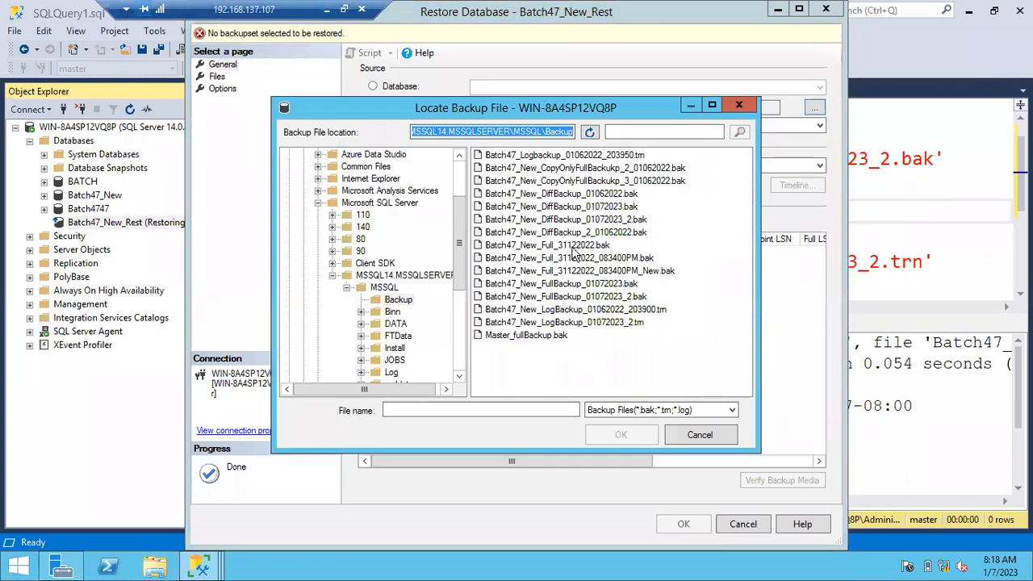
pyautogui.doubleClick(557, 206)
pyautogui.click(557, 204)
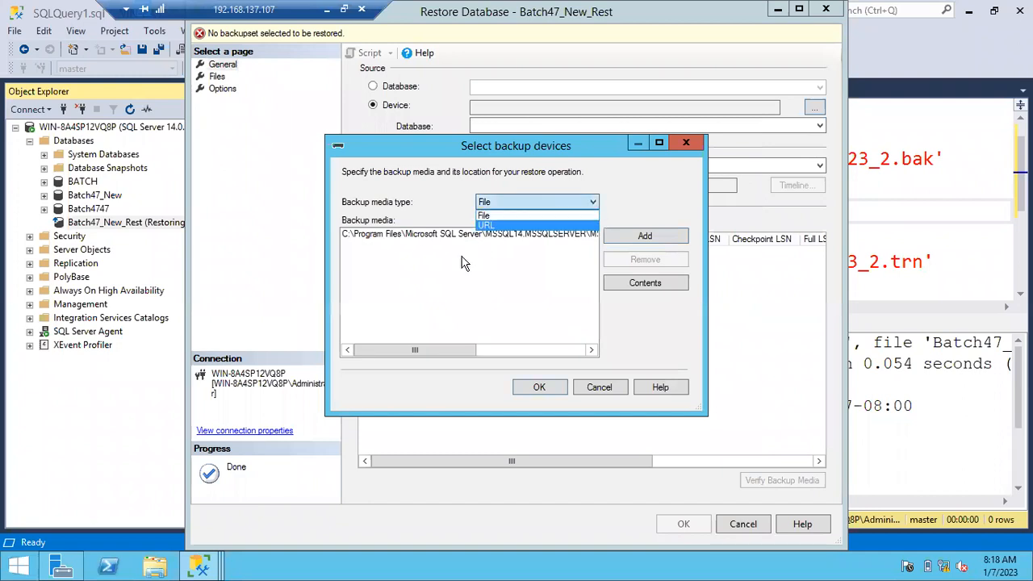
pyautogui.click(474, 288)
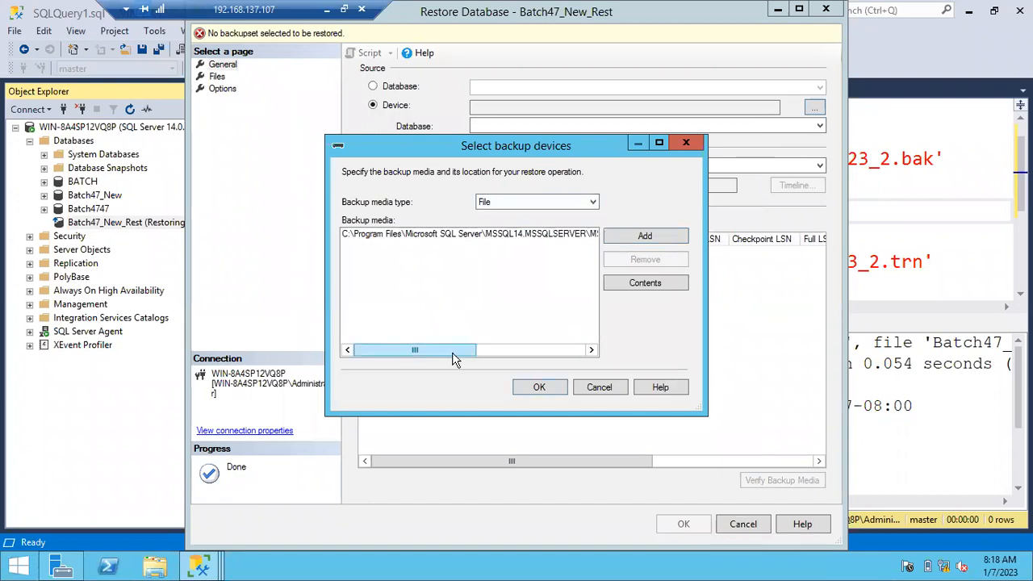
pyautogui.moveTo(454, 363); pyautogui.dragTo(569, 349)
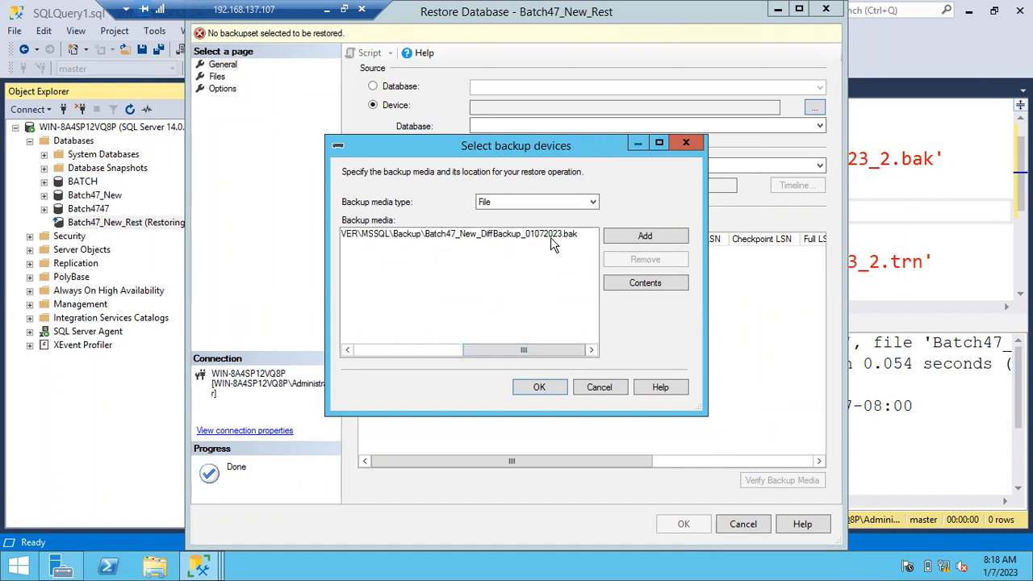
pyautogui.click(539, 387)
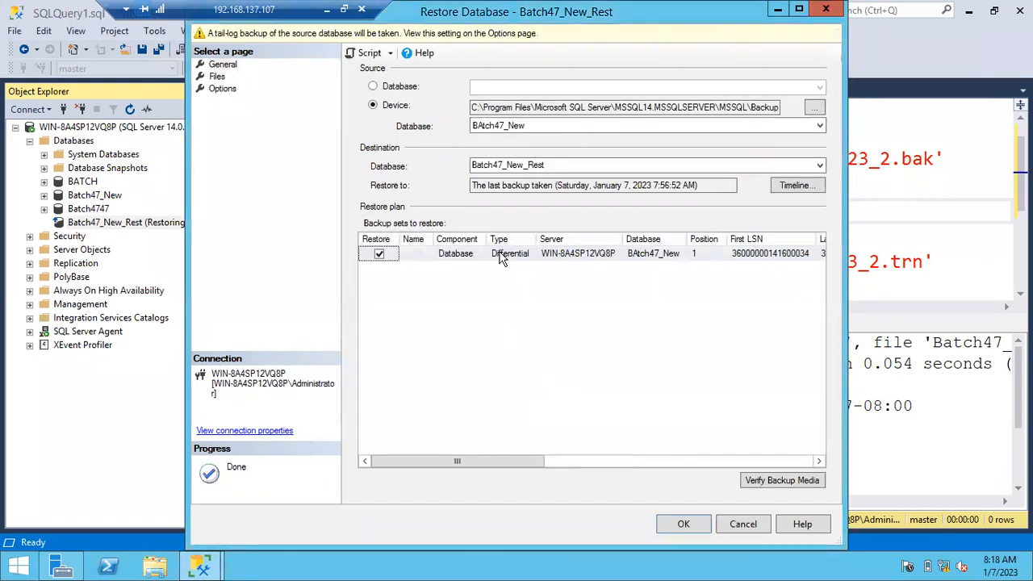
# Check the full Restore As paths of the data and log files for the differential restore.
pyautogui.click(220, 76)
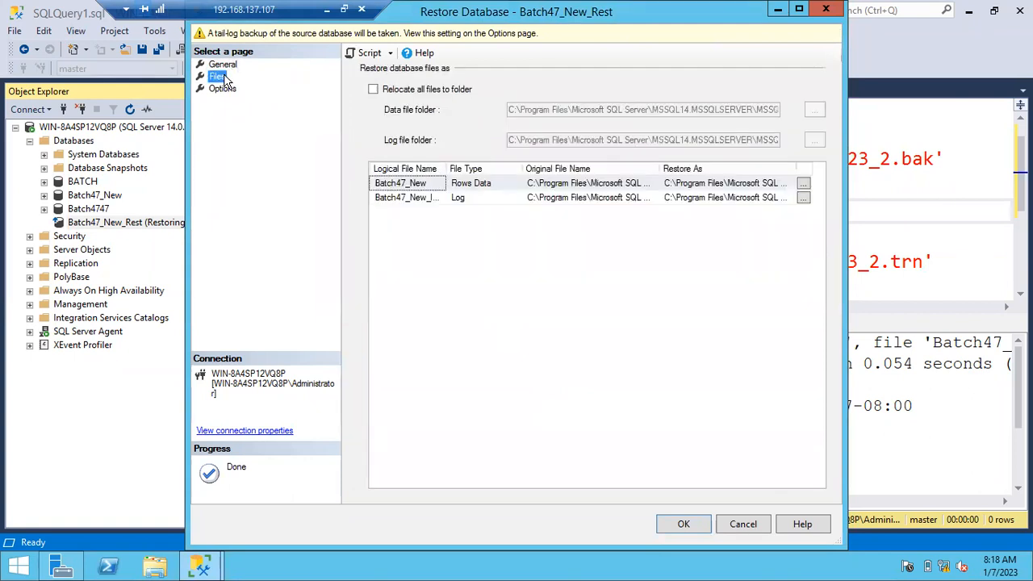
pyautogui.doubleClick(793, 169)
pyautogui.moveTo(634, 482); pyautogui.dragTo(800, 480)
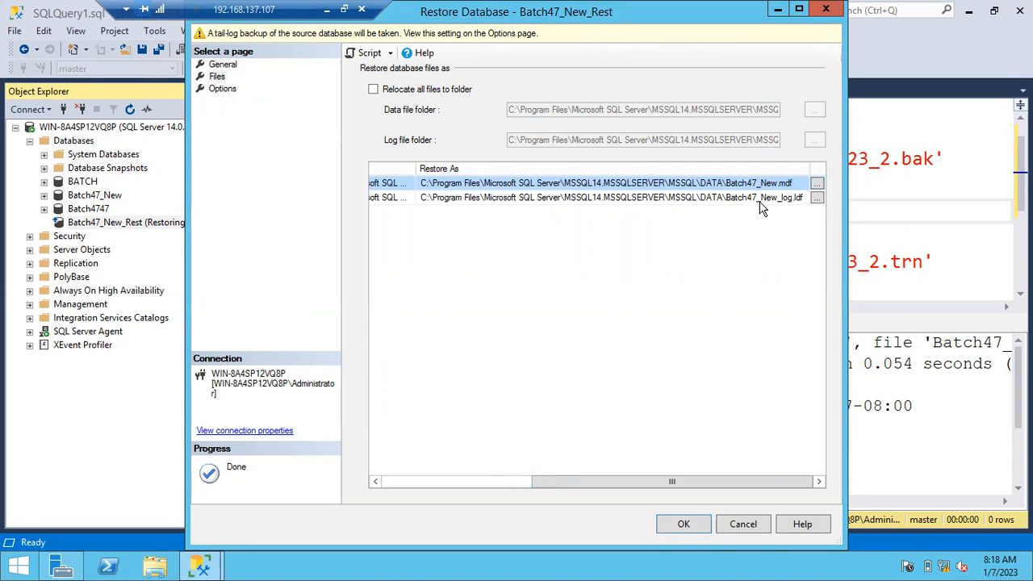
# Try to restore the differential backup to Batch47_New_Rest without a tail-log backup, using RESTORE WITH NORECOVERY.
pyautogui.click(230, 90)
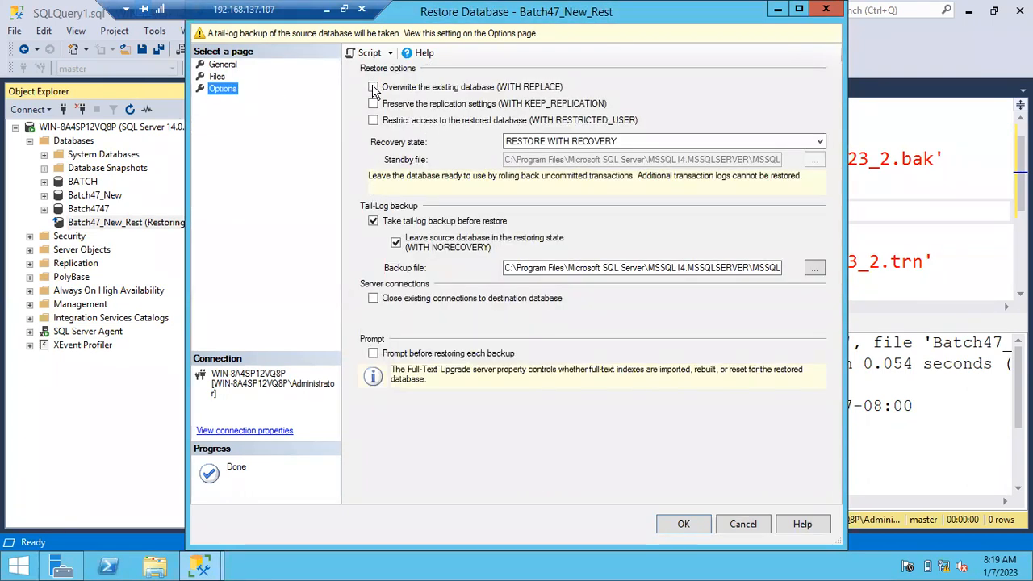
pyautogui.click(373, 220)
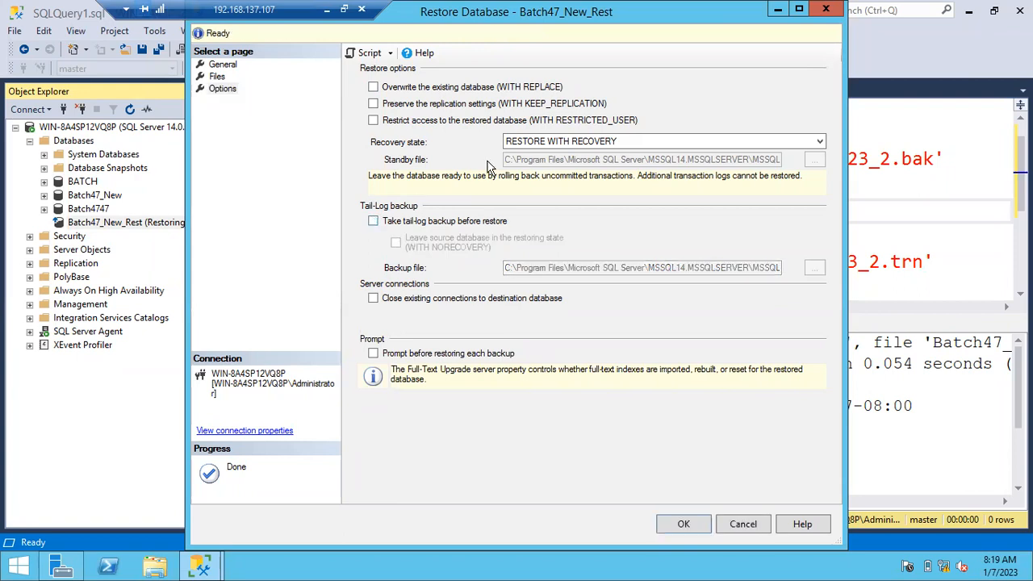
pyautogui.click(525, 143)
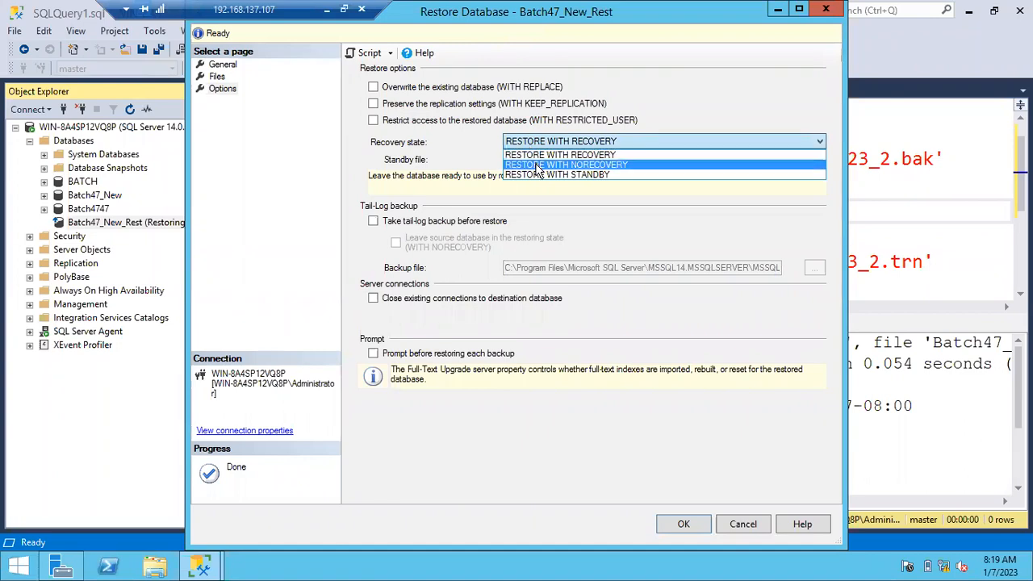
pyautogui.click(536, 166)
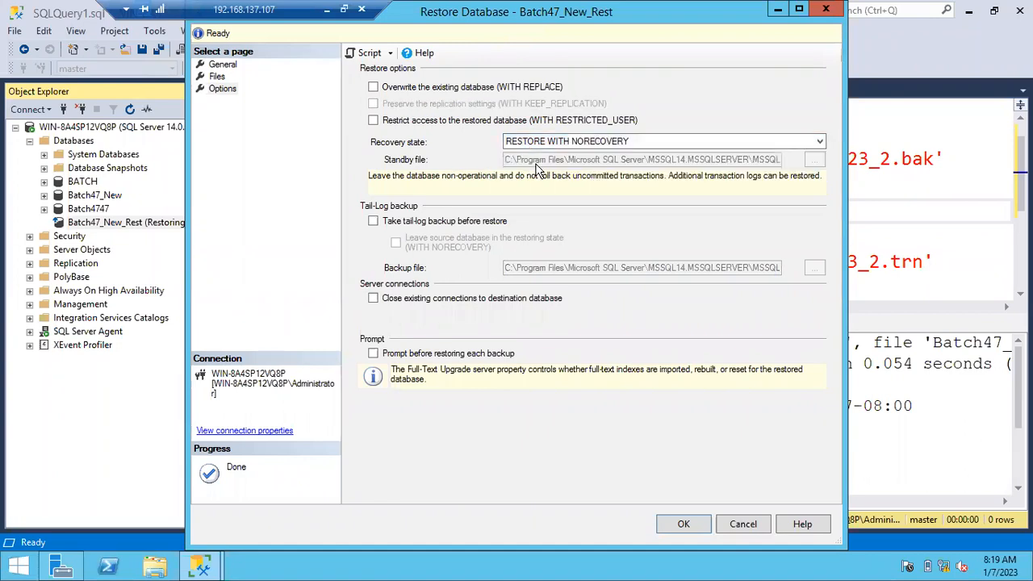
pyautogui.click(684, 525)
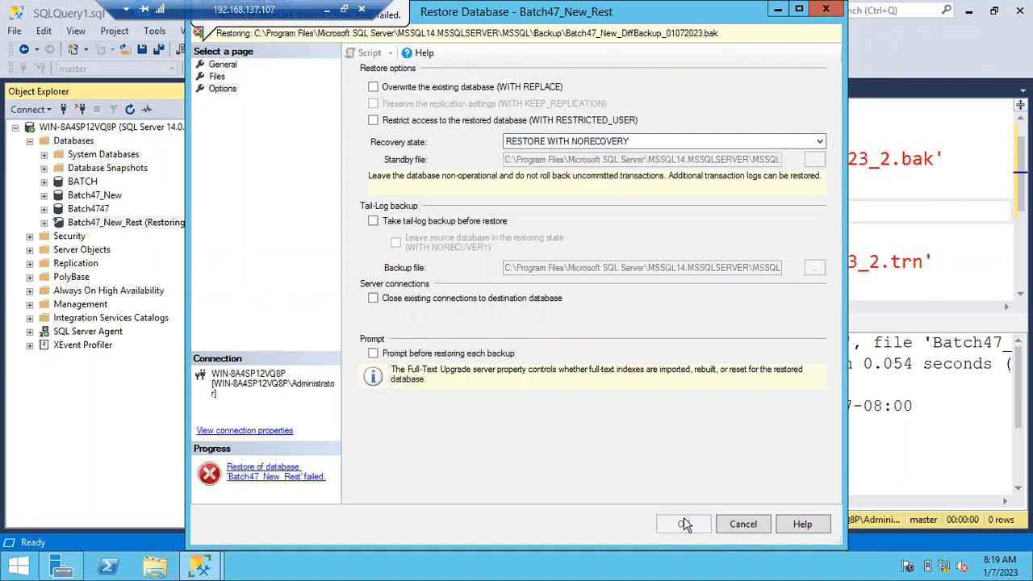
pyautogui.click(269, 472)
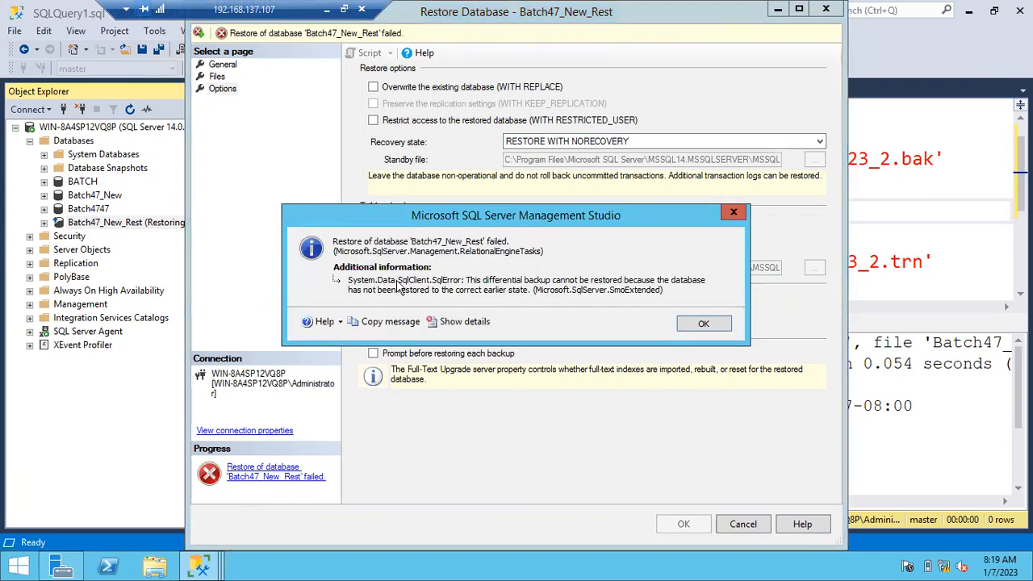
pyautogui.click(701, 324)
# Replace the restore's source backup file Batch47_New_DiffBackup_01072023.bak with Batch47_New_DiffBackup_01072023_2.bak.
pyautogui.click(224, 65)
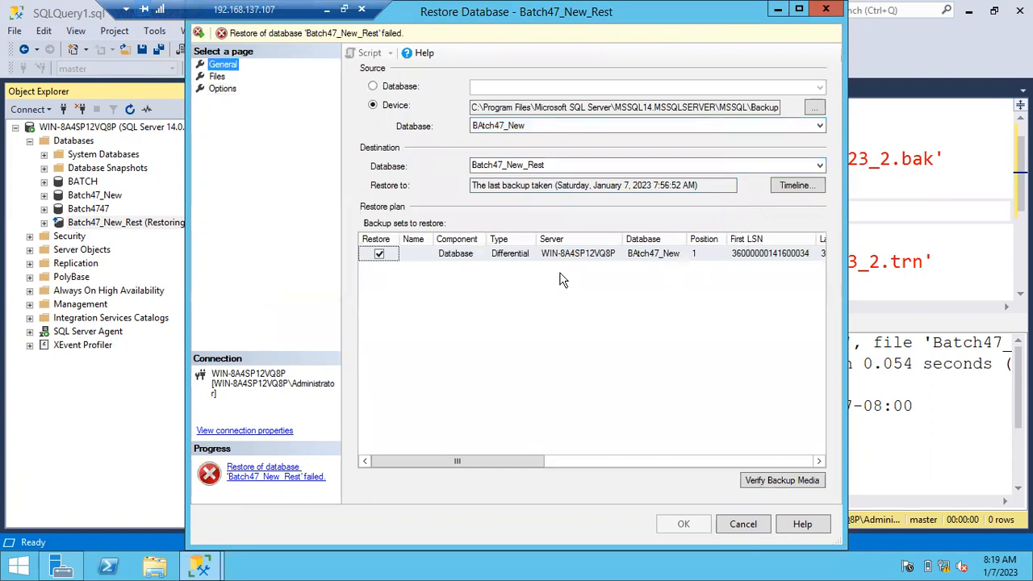
pyautogui.click(521, 253)
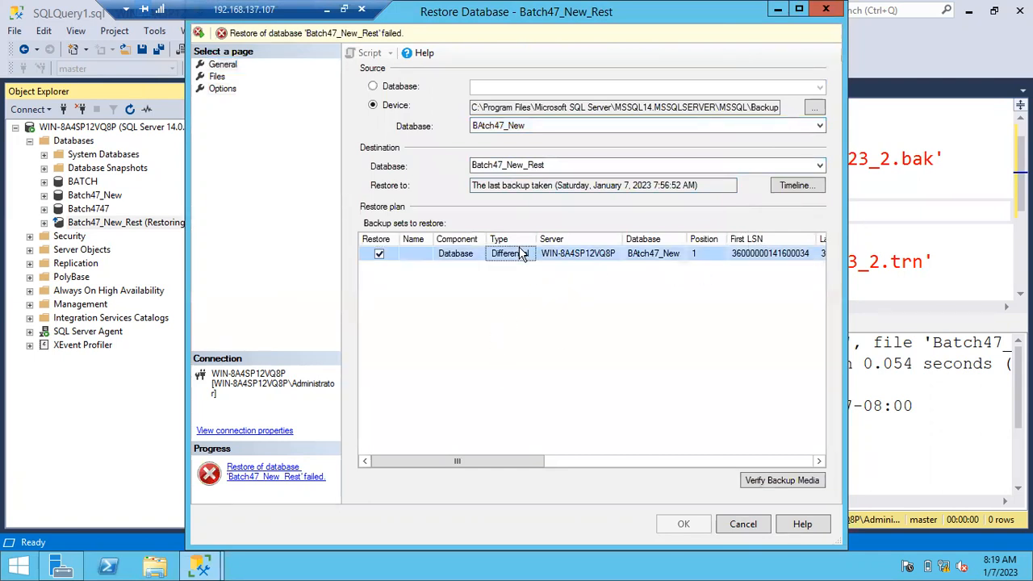
pyautogui.click(814, 109)
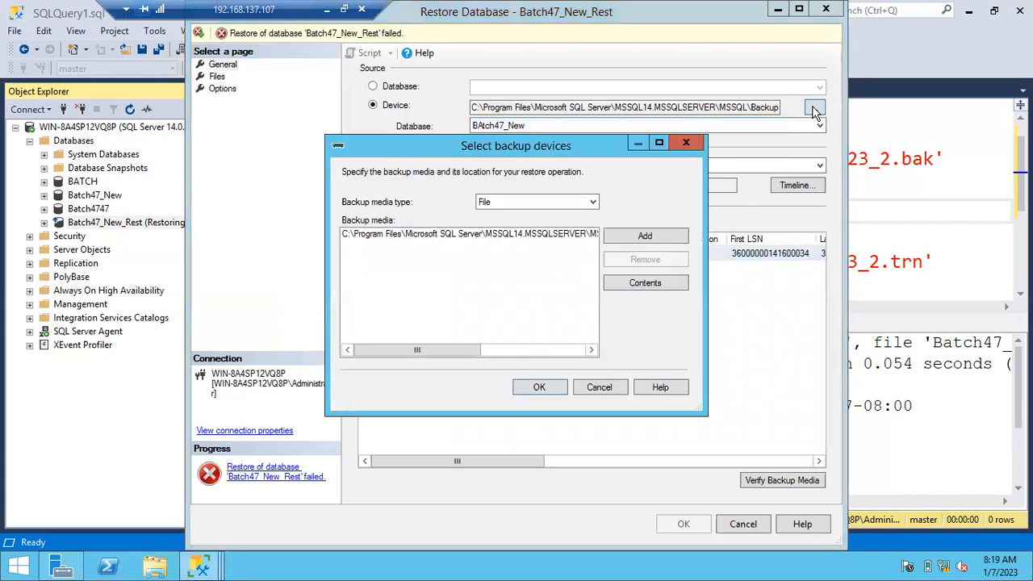
pyautogui.moveTo(457, 349); pyautogui.dragTo(561, 350)
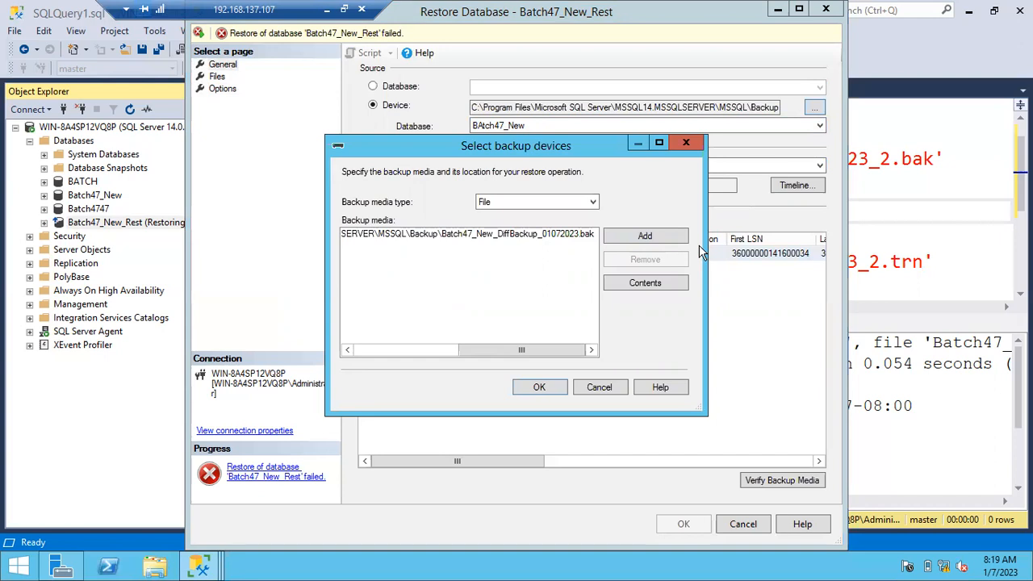
pyautogui.click(571, 235)
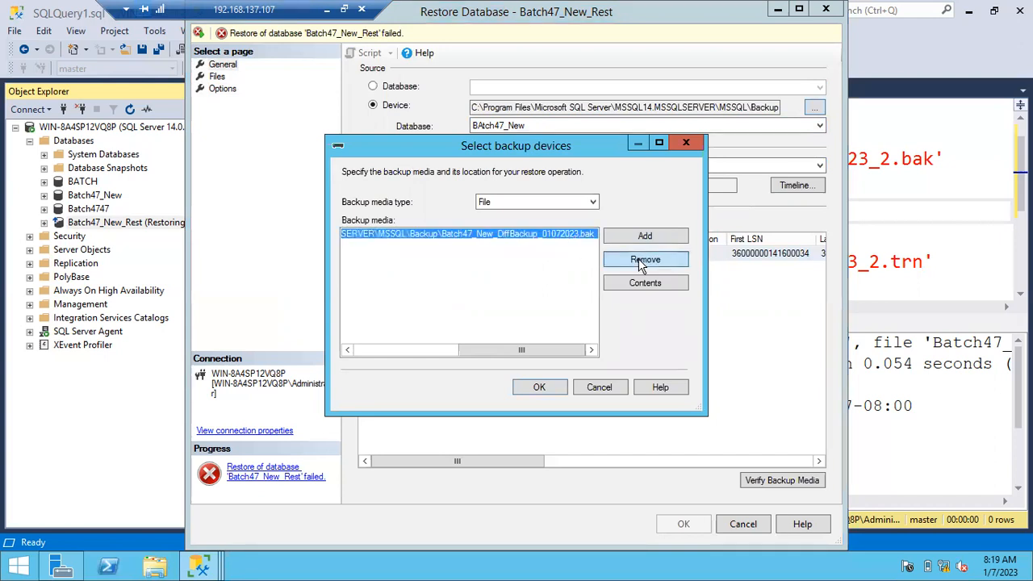
pyautogui.click(643, 263)
pyautogui.click(645, 234)
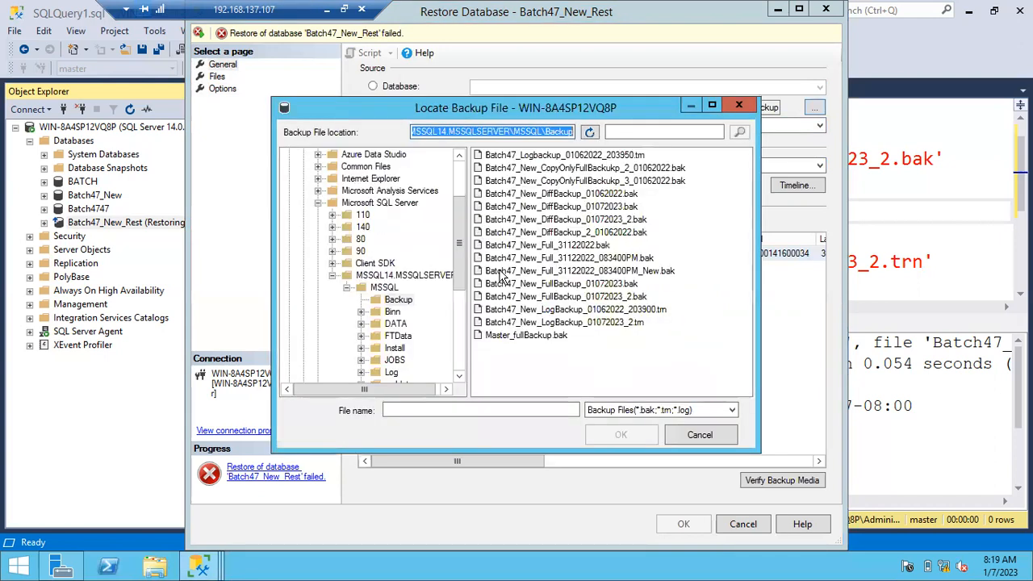
pyautogui.click(587, 220)
pyautogui.doubleClick(587, 221)
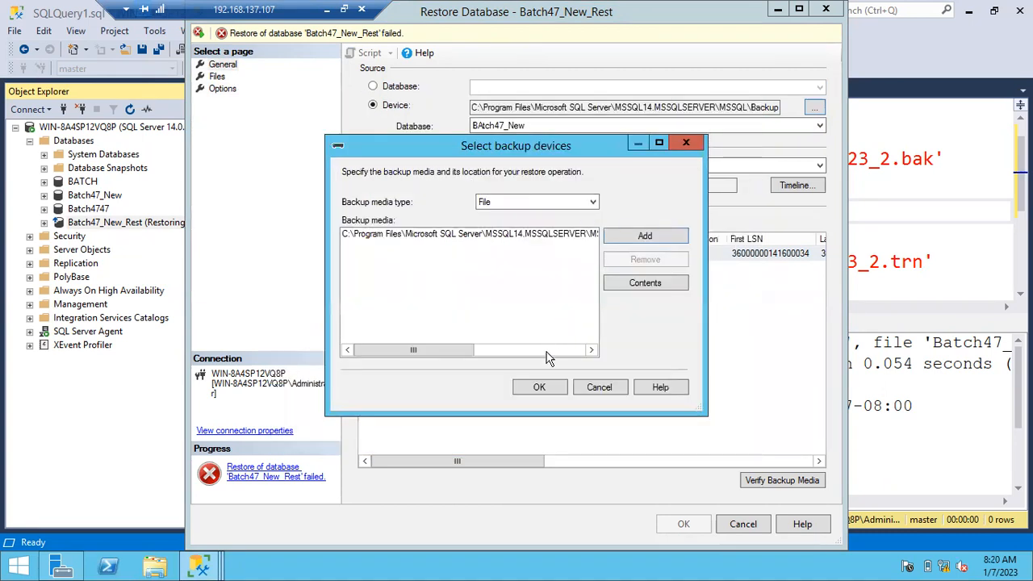
pyautogui.click(540, 385)
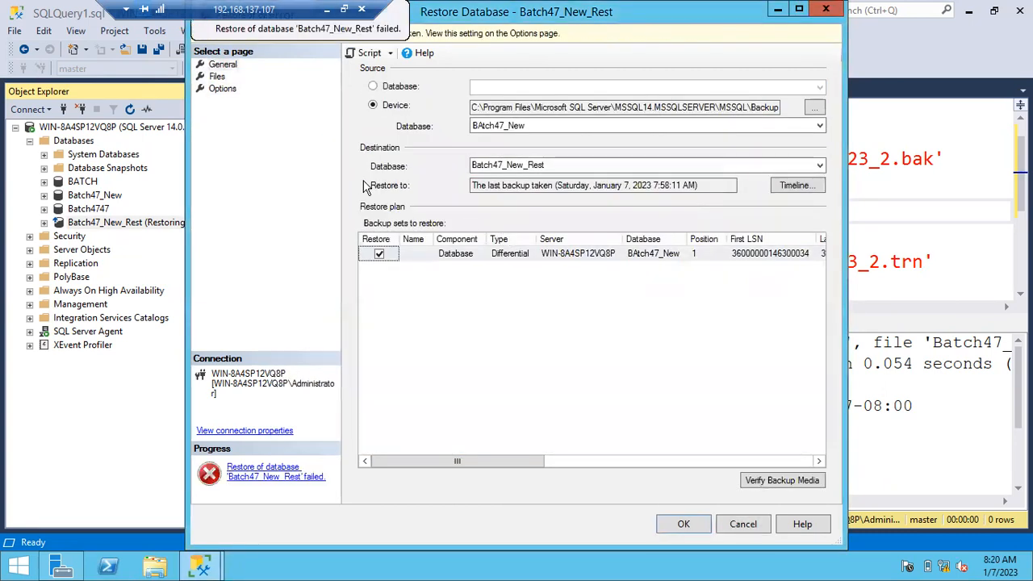
# Turn off the tail-log backup and restore the differential backup to Batch47_New_Rest using RESTORE WITH NORECOVERY.
pyautogui.click(218, 77)
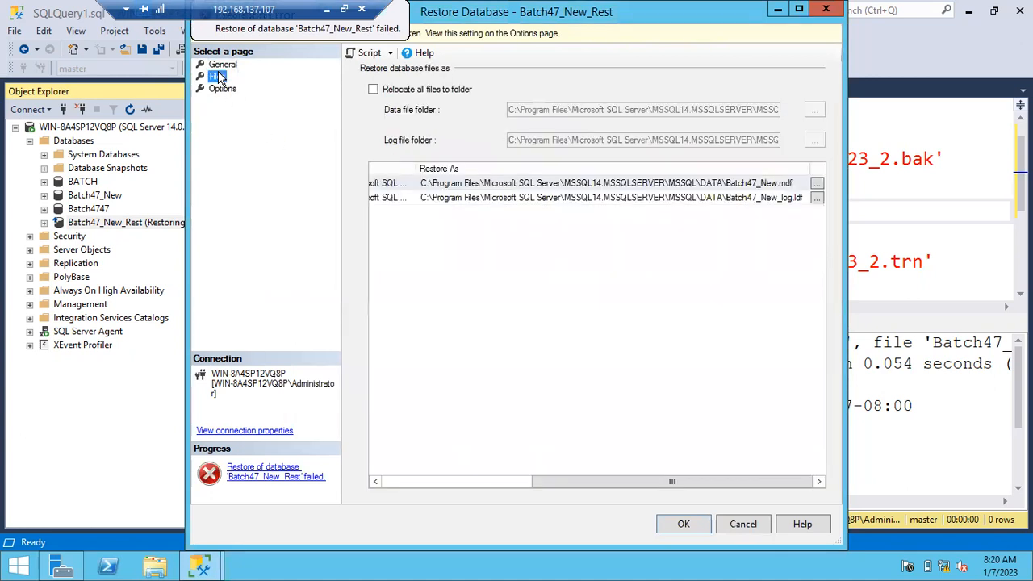
pyautogui.click(218, 65)
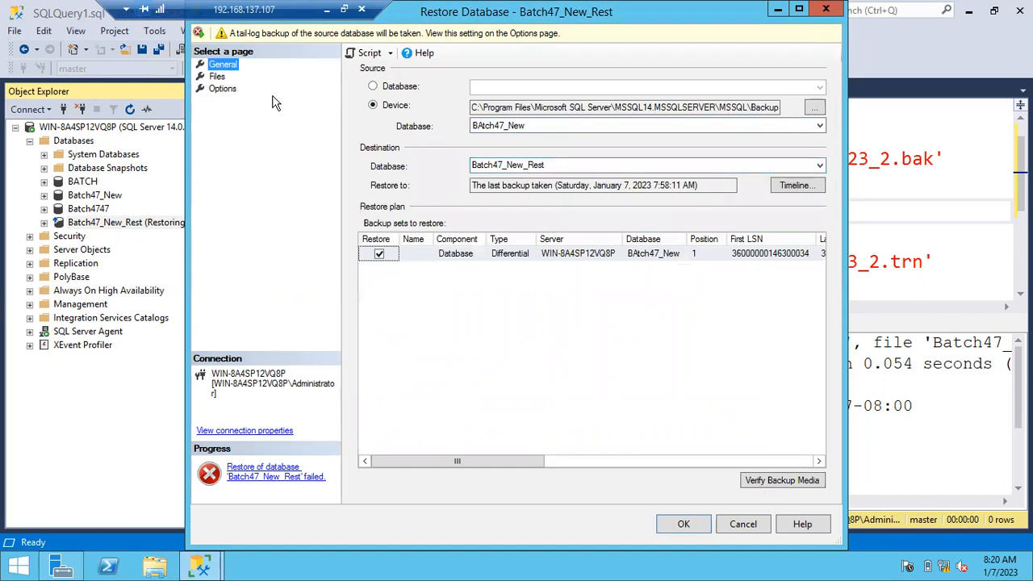
pyautogui.click(218, 77)
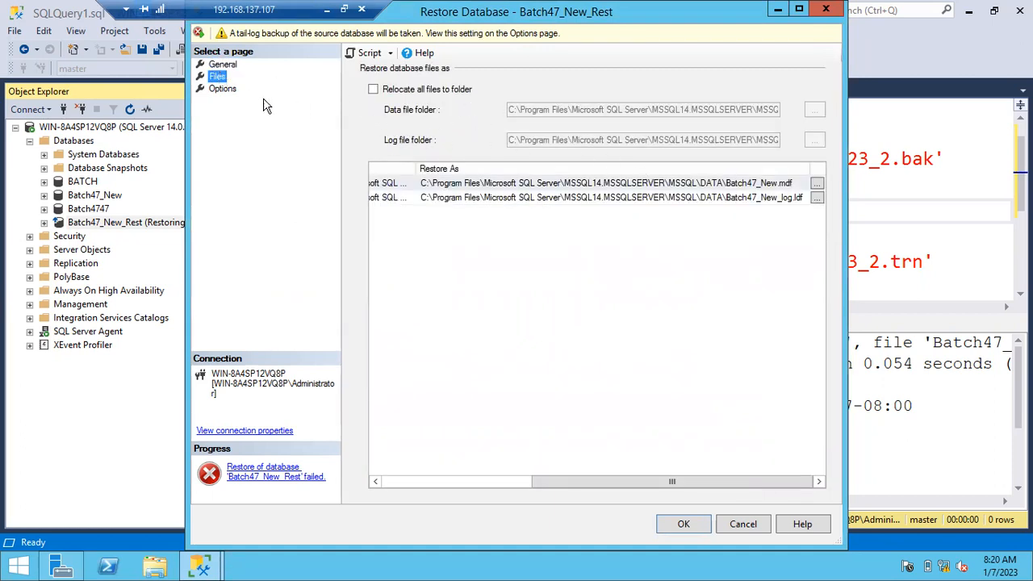
pyautogui.click(222, 89)
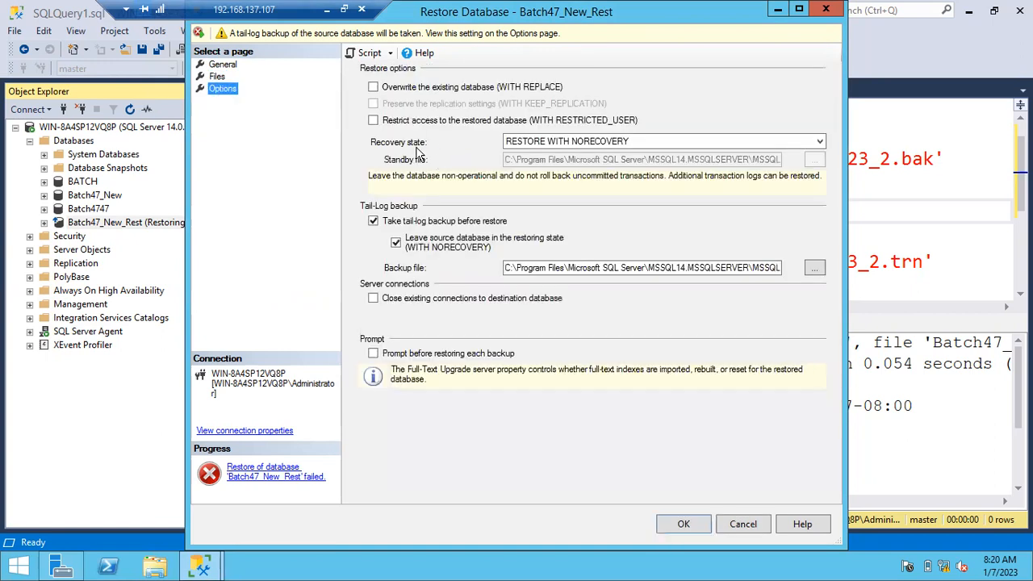
pyautogui.click(373, 220)
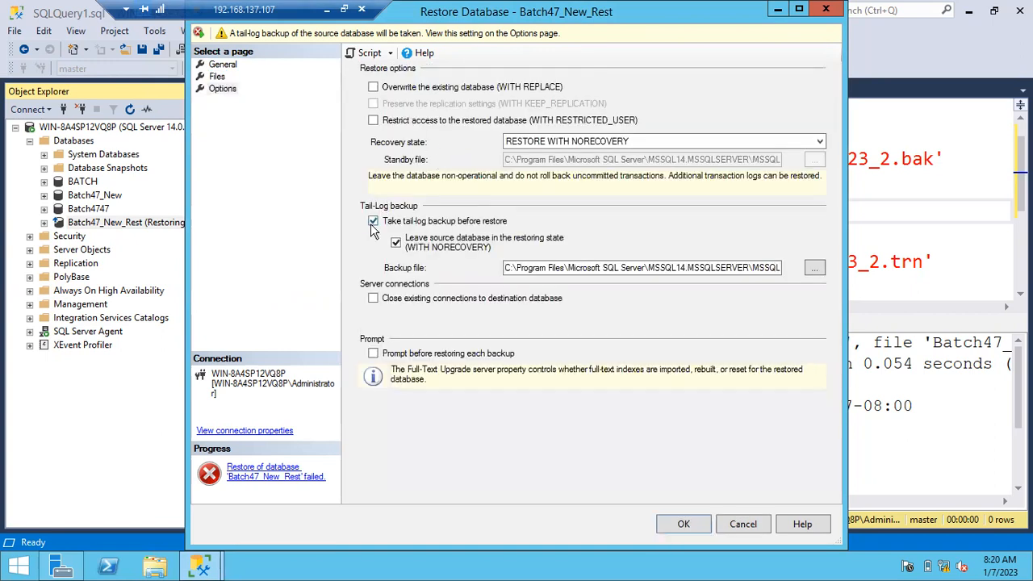
pyautogui.click(589, 147)
pyautogui.click(581, 166)
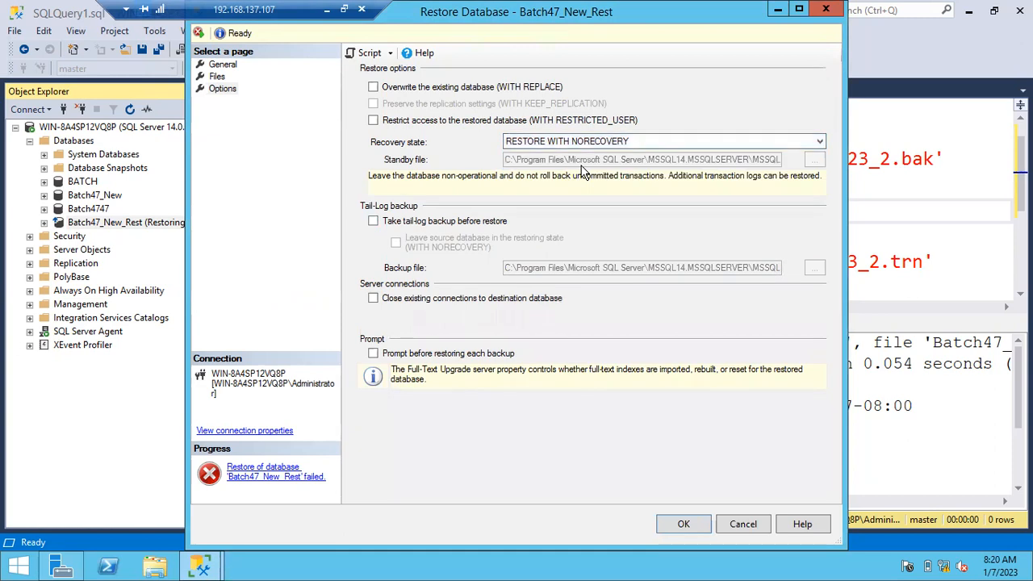
pyautogui.click(688, 526)
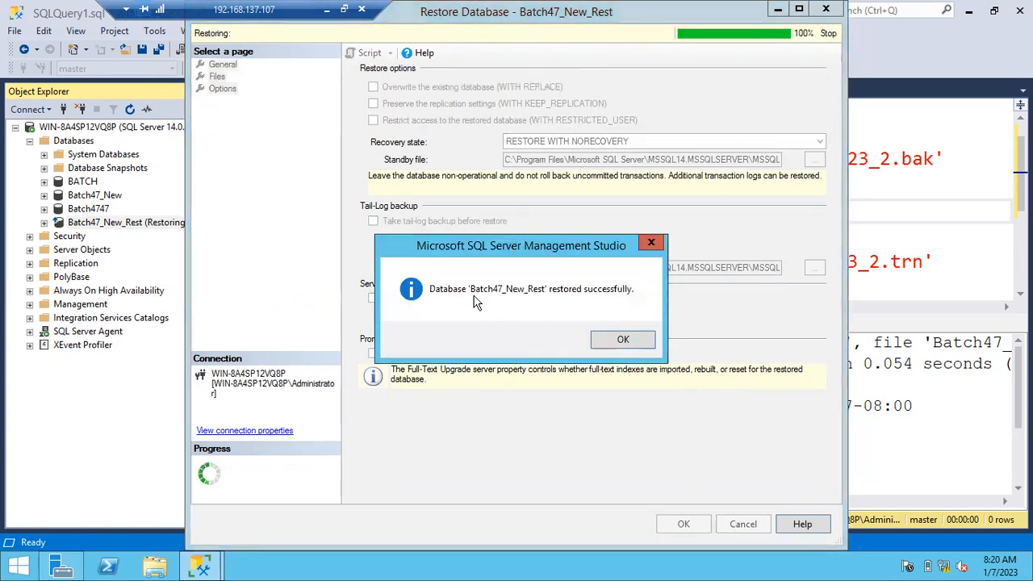
pyautogui.click(623, 339)
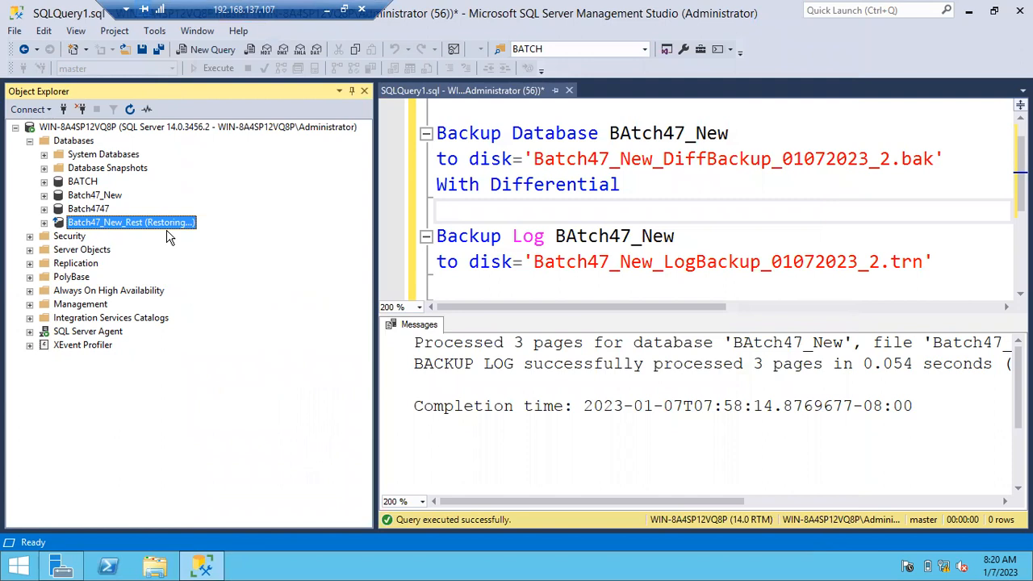
# Start a transaction log restore for Batch47_New_Rest from device file Batch47_New_LogBackup_01072023_2.trn and include its log backup set.
pyautogui.rightClick(133, 221)
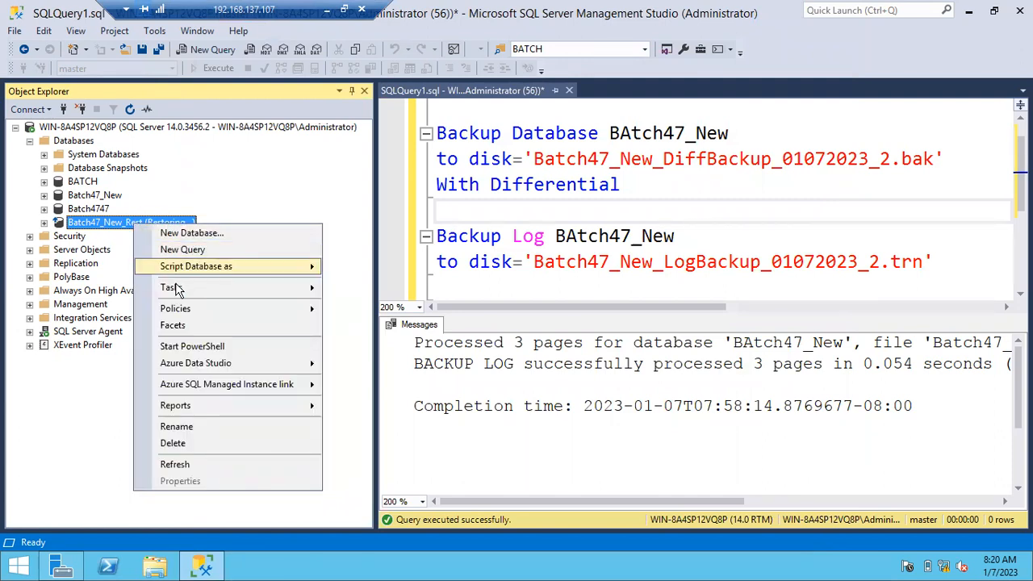
pyautogui.moveTo(176, 288)
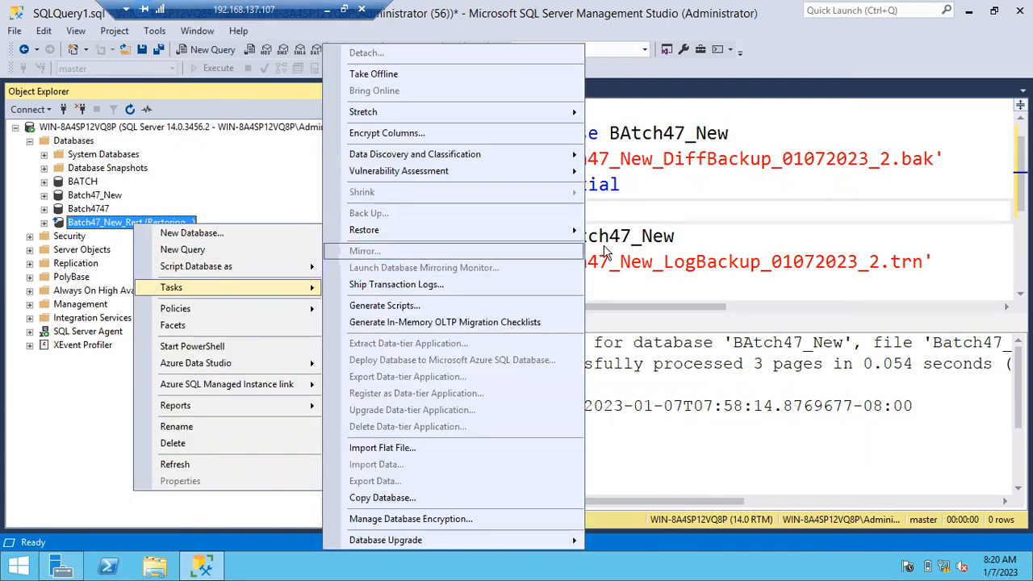
pyautogui.moveTo(573, 232)
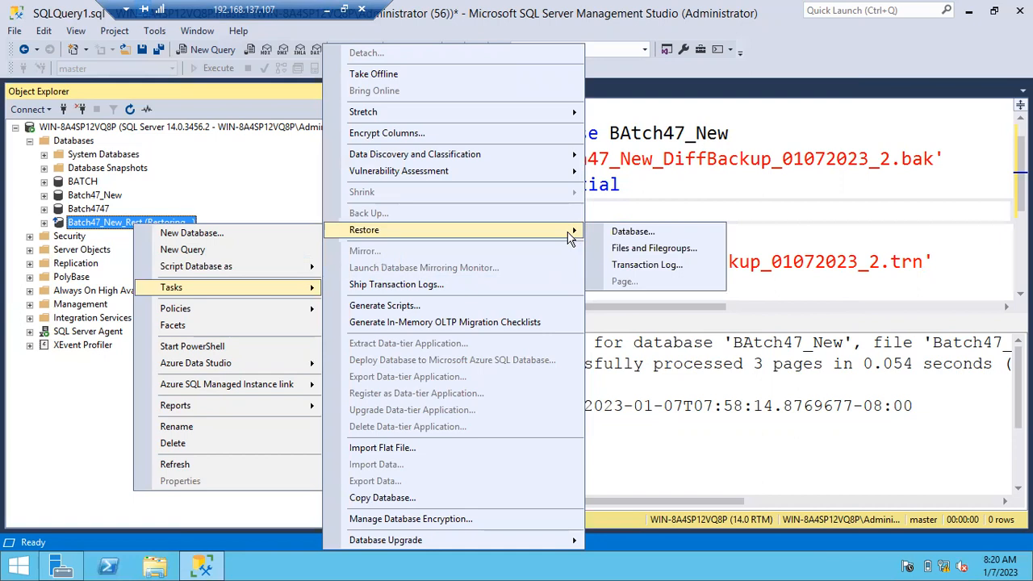
pyautogui.click(628, 265)
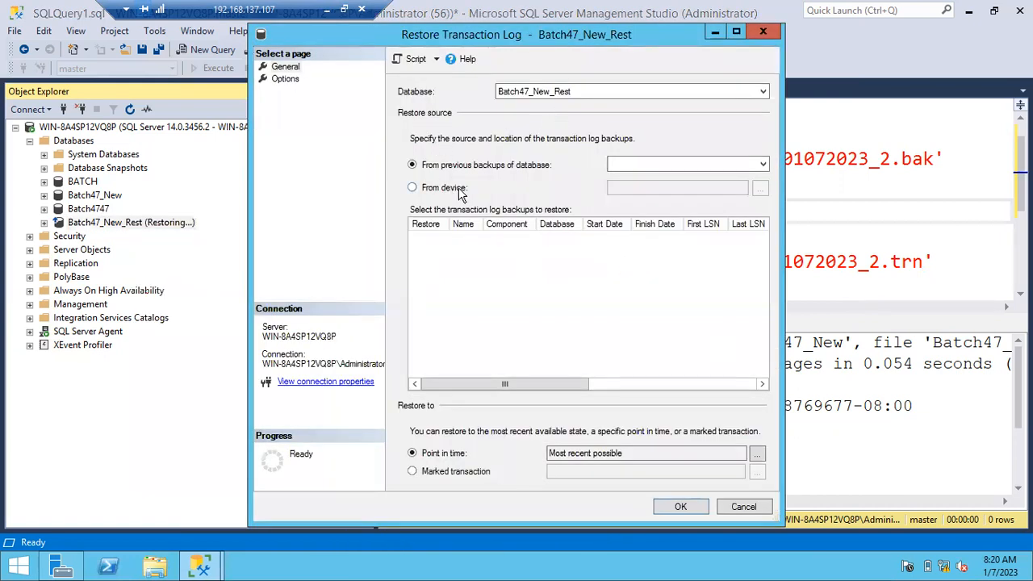
pyautogui.click(450, 189)
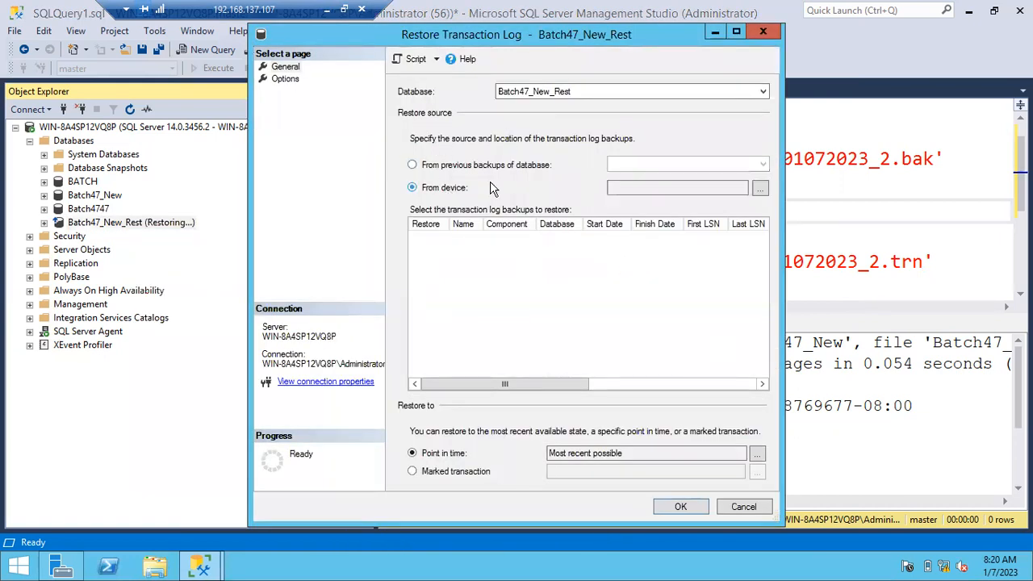
pyautogui.click(761, 189)
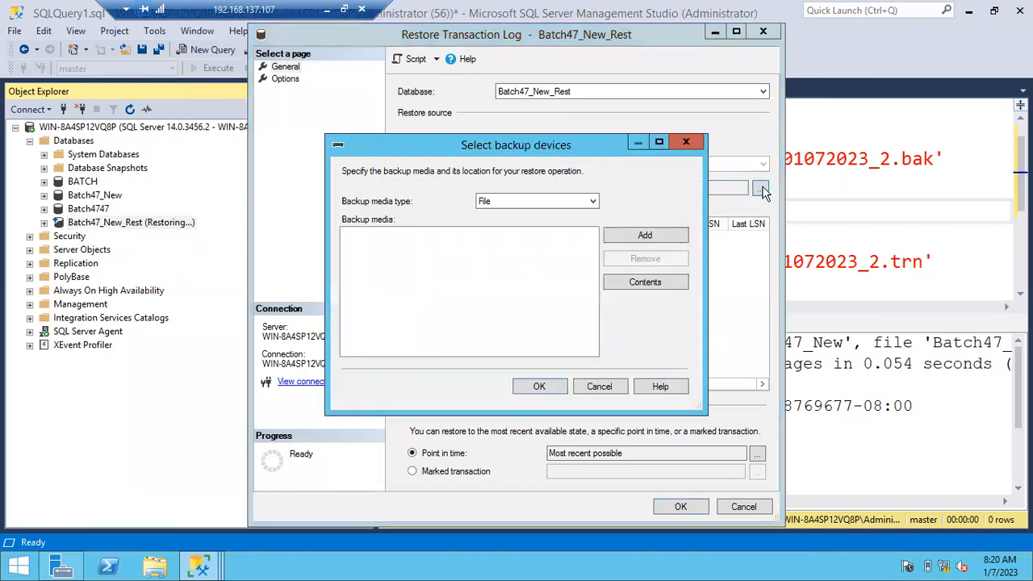
pyautogui.click(645, 236)
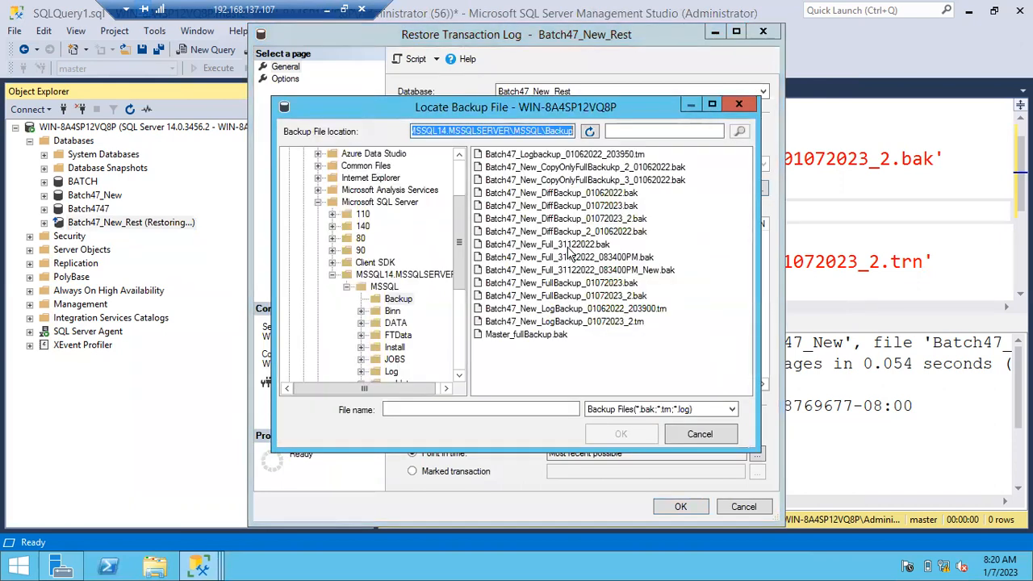
pyautogui.click(561, 324)
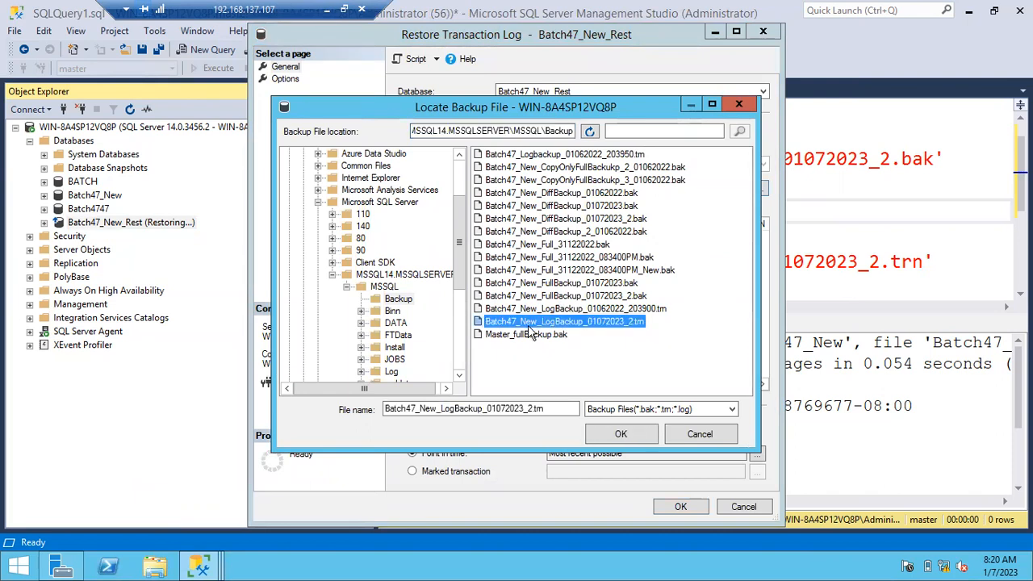
pyautogui.doubleClick(609, 324)
pyautogui.click(539, 387)
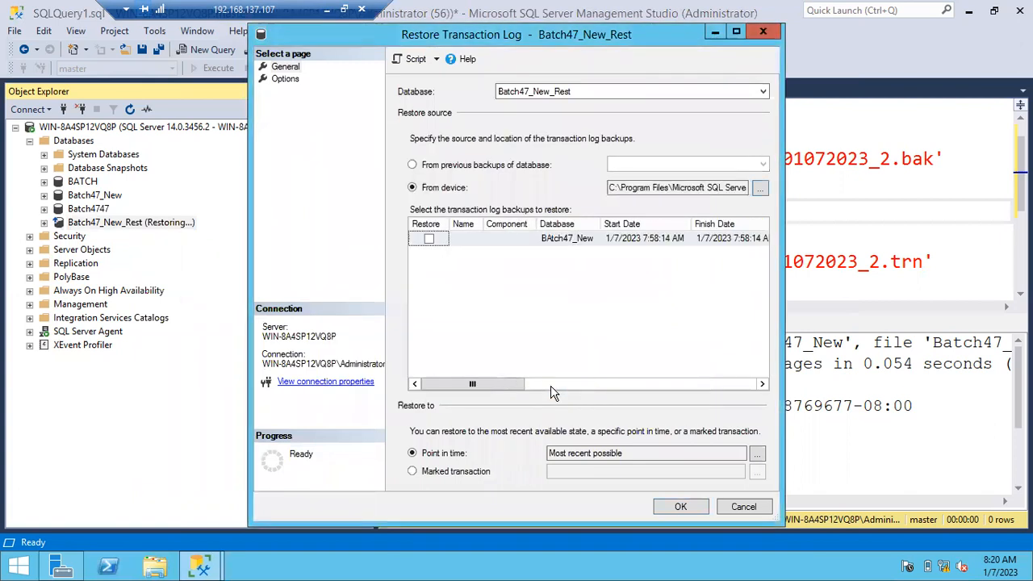
pyautogui.click(429, 239)
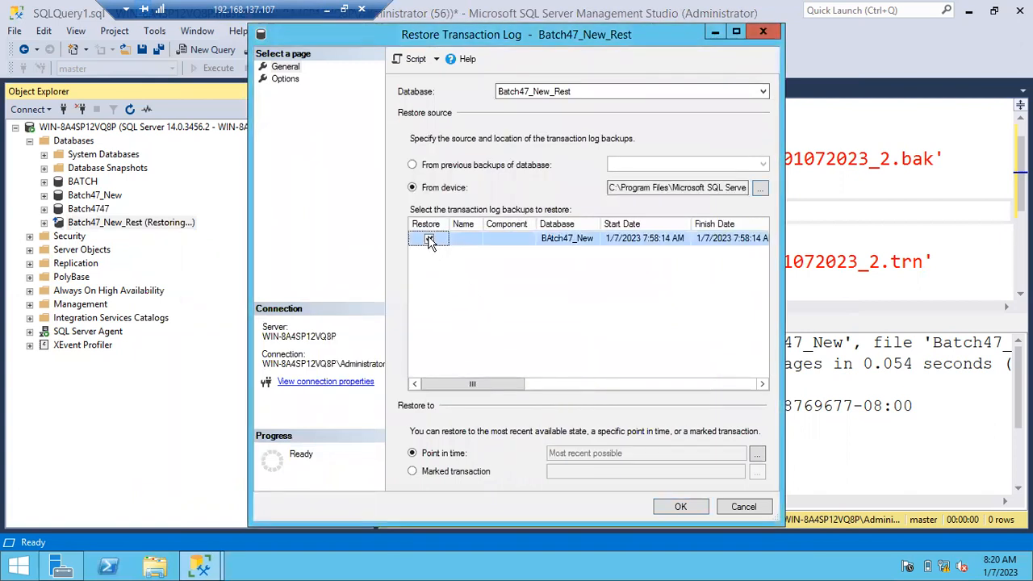
# Restore the transaction log to Batch47_New_Rest with the recovery state RESTORE WITH RECOVERY.
pyautogui.click(289, 82)
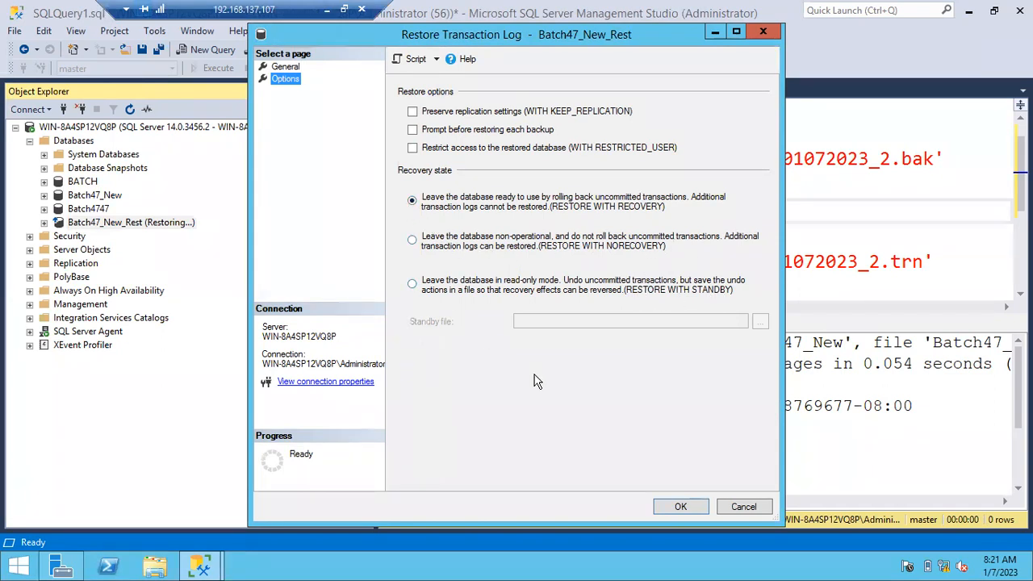
pyautogui.click(676, 506)
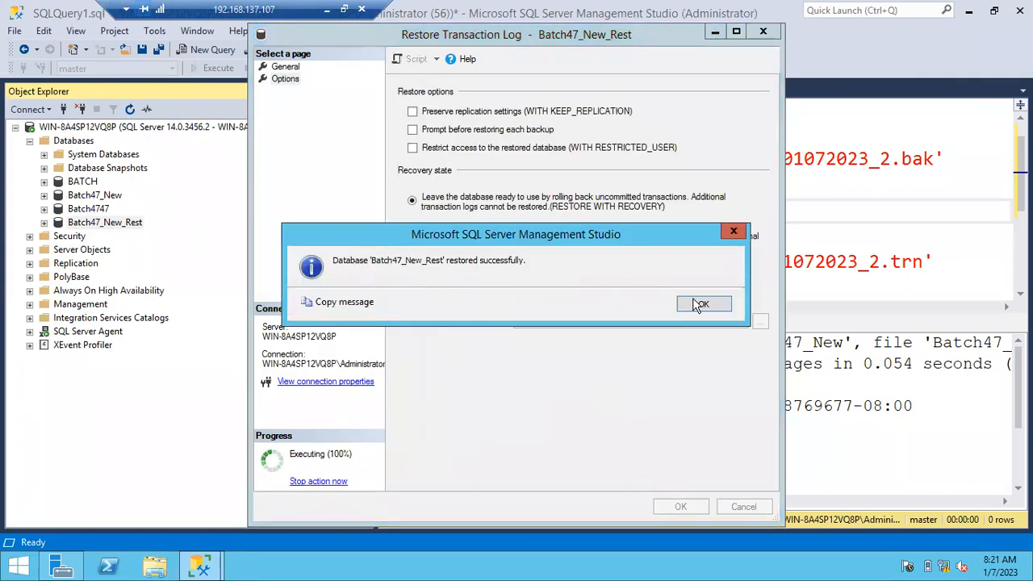
pyautogui.click(720, 304)
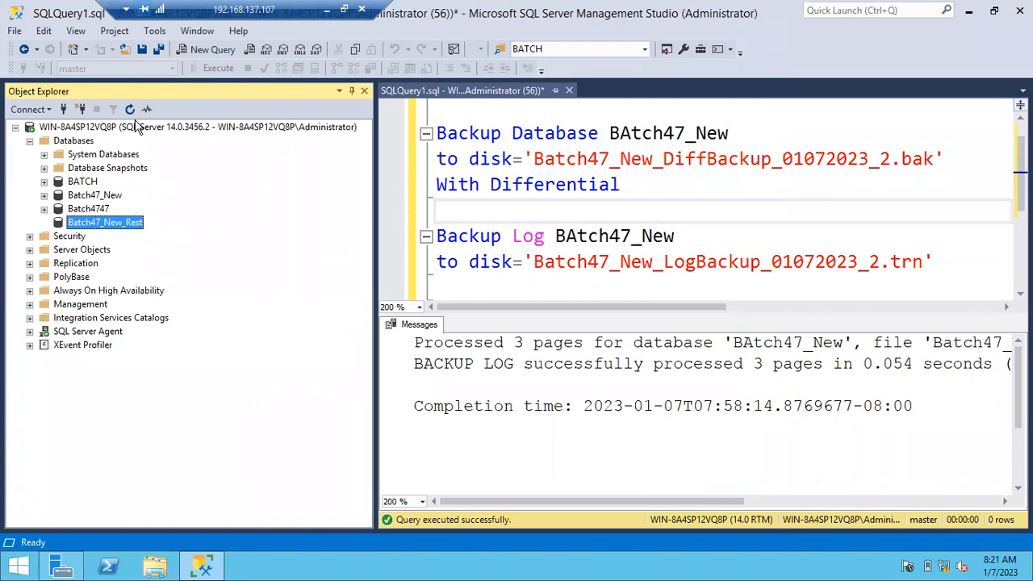
# Examine the tables in the restored Batch47_New_Rest database and collapse its node again.
pyautogui.click(43, 222)
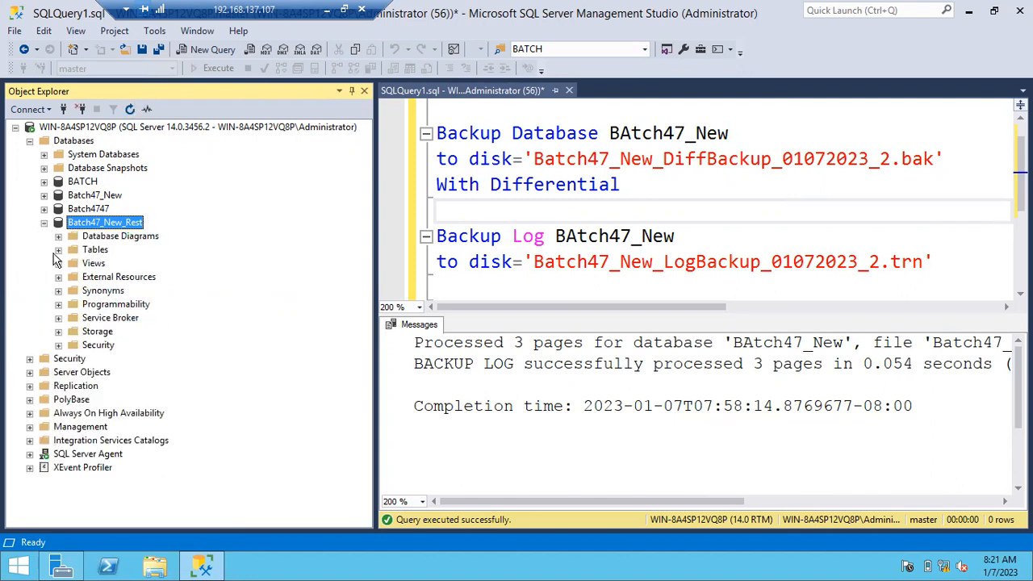
pyautogui.click(58, 250)
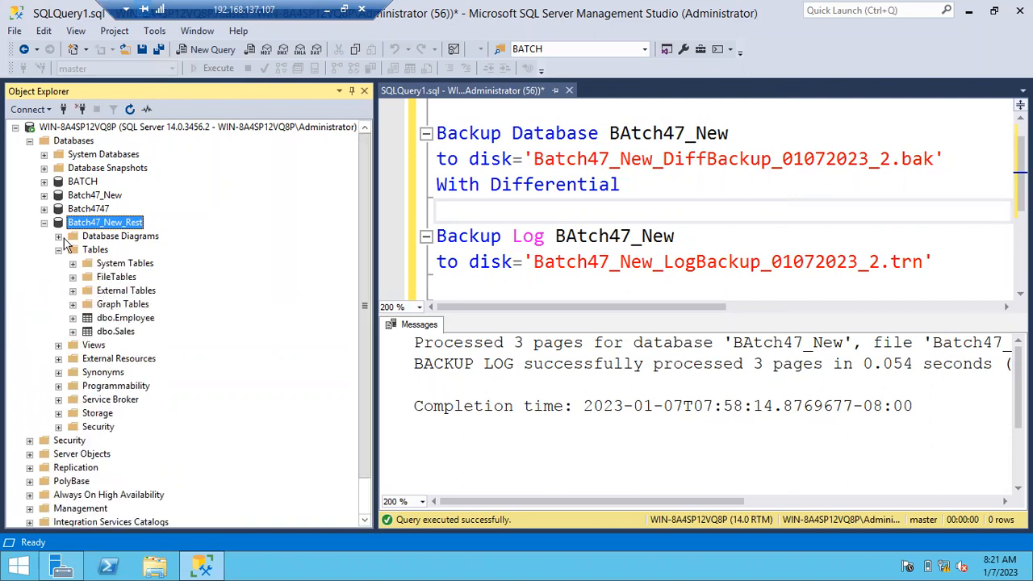
pyautogui.click(44, 223)
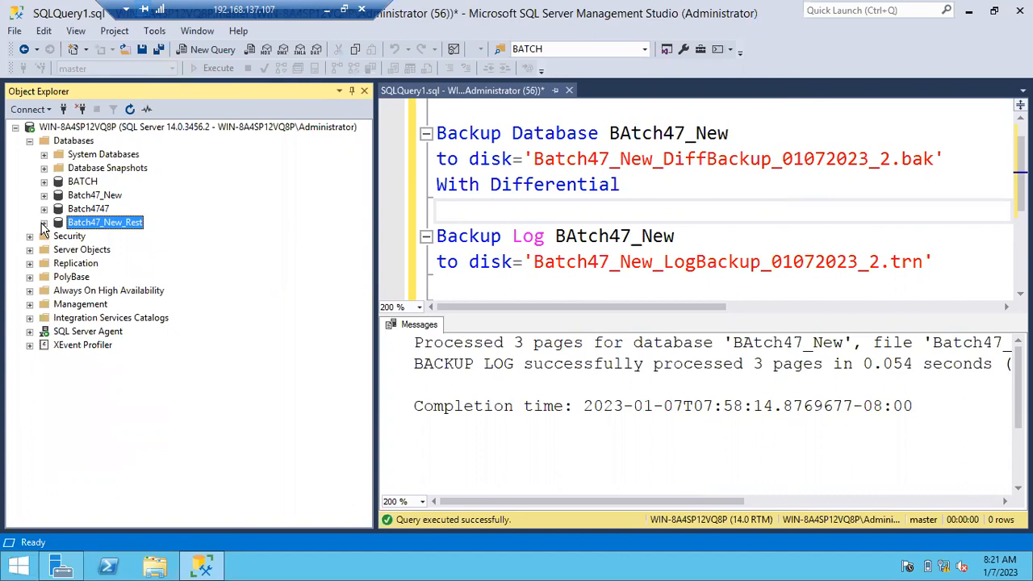
# Start a database restore from device files Batch47_New_FullBackup_01072023_2.bak, Batch47_New_DiffBackup_01072023_2.bak and Batch47_New_LogBackup_01072023_2.trn.
pyautogui.rightClick(71, 142)
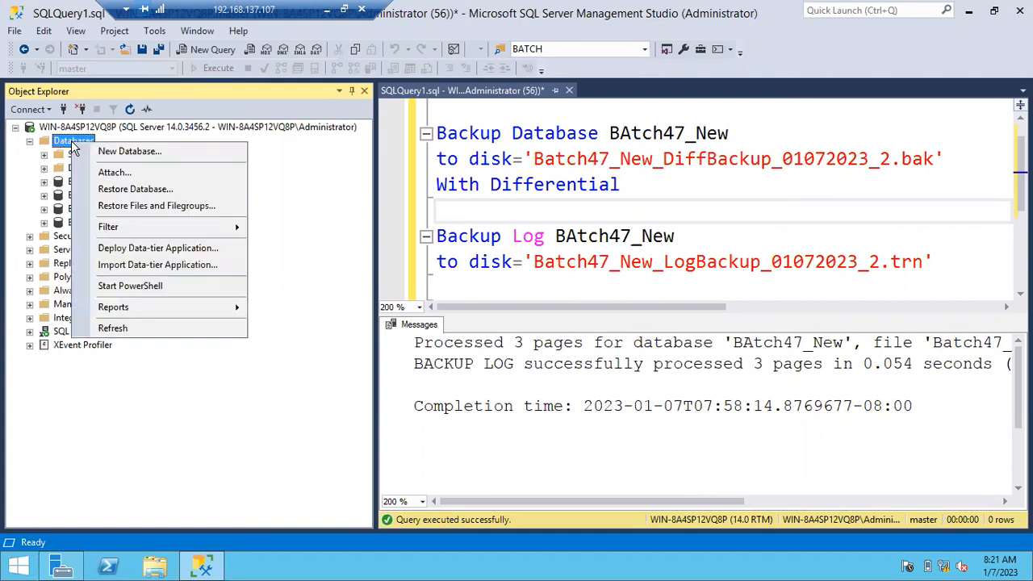
pyautogui.click(129, 189)
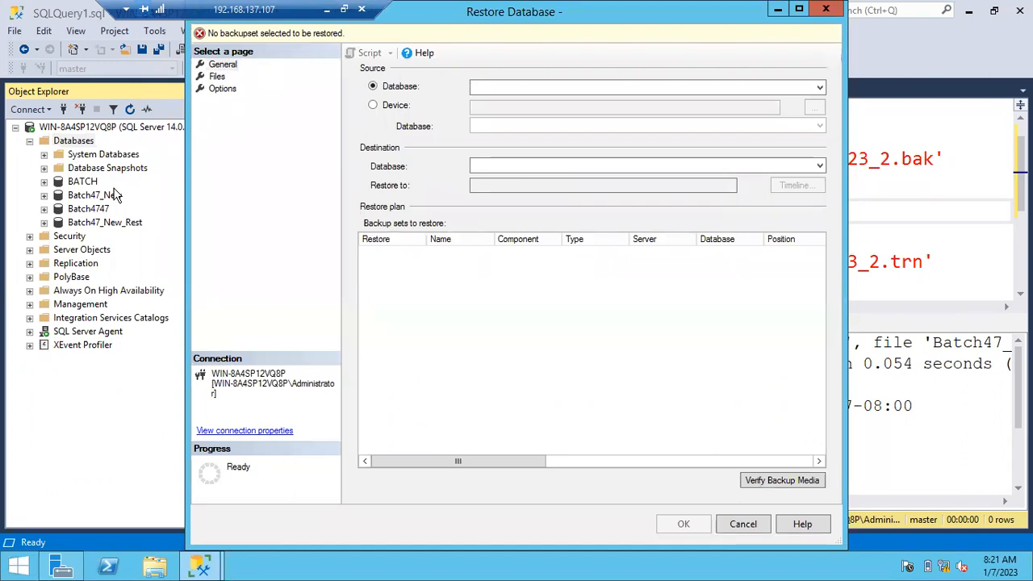
pyautogui.click(374, 106)
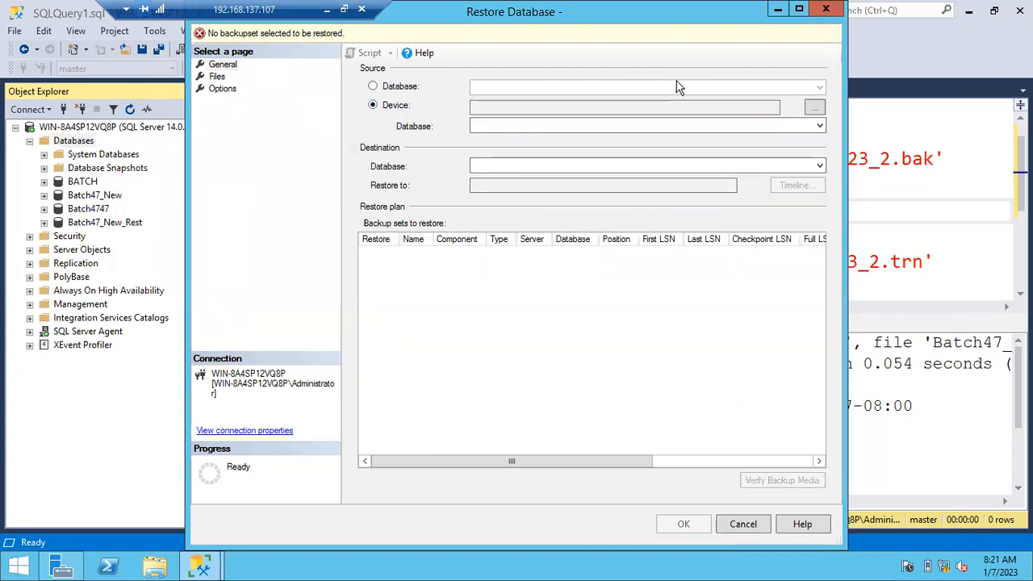
pyautogui.click(814, 108)
pyautogui.click(679, 235)
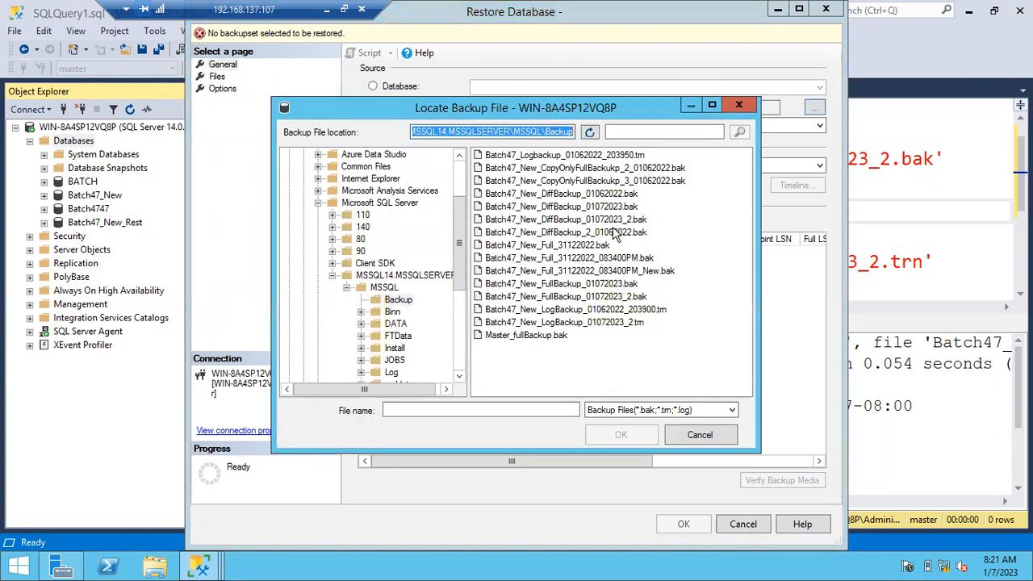
pyautogui.click(576, 297)
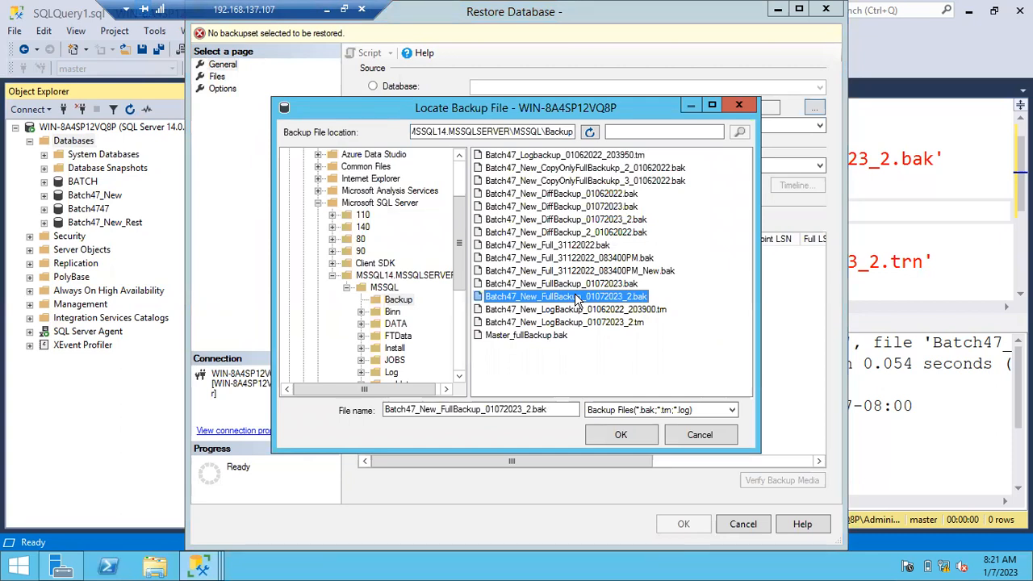
pyautogui.keyDown('ctrl'); pyautogui.click(592, 221); pyautogui.keyUp('ctrl')
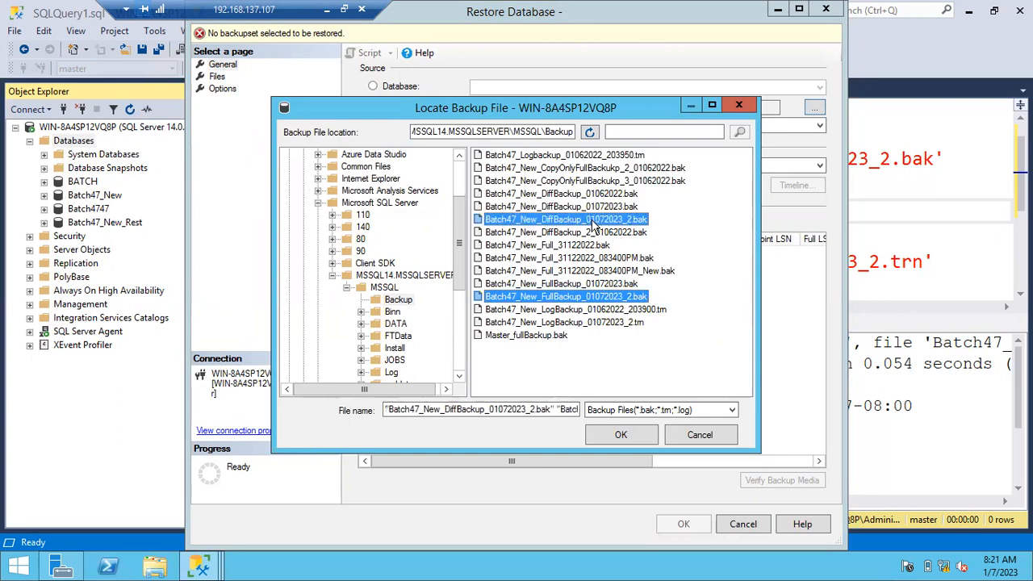
pyautogui.keyDown('ctrl'); pyautogui.click(601, 322); pyautogui.keyUp('ctrl')
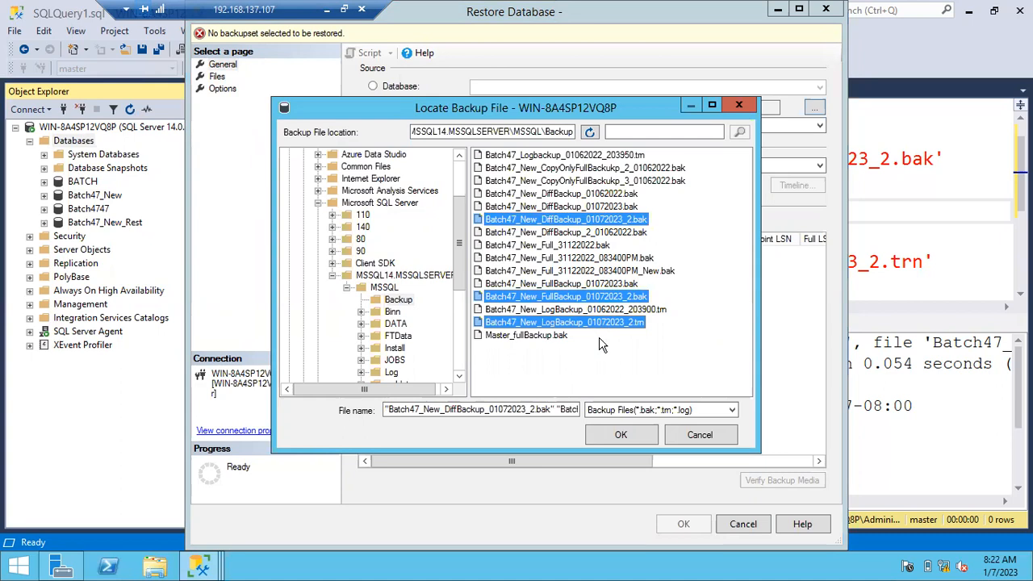
pyautogui.click(617, 435)
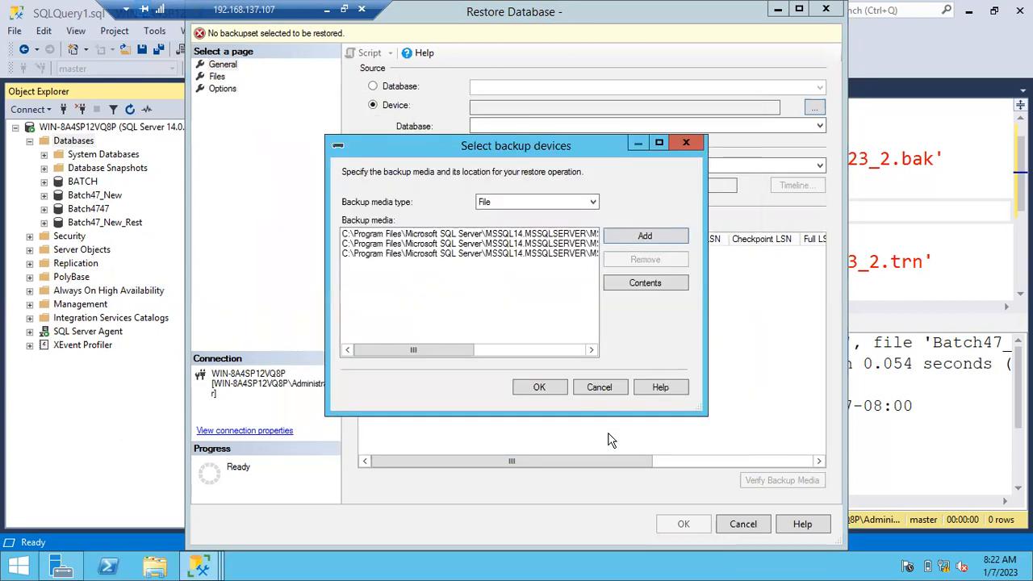
pyautogui.click(541, 387)
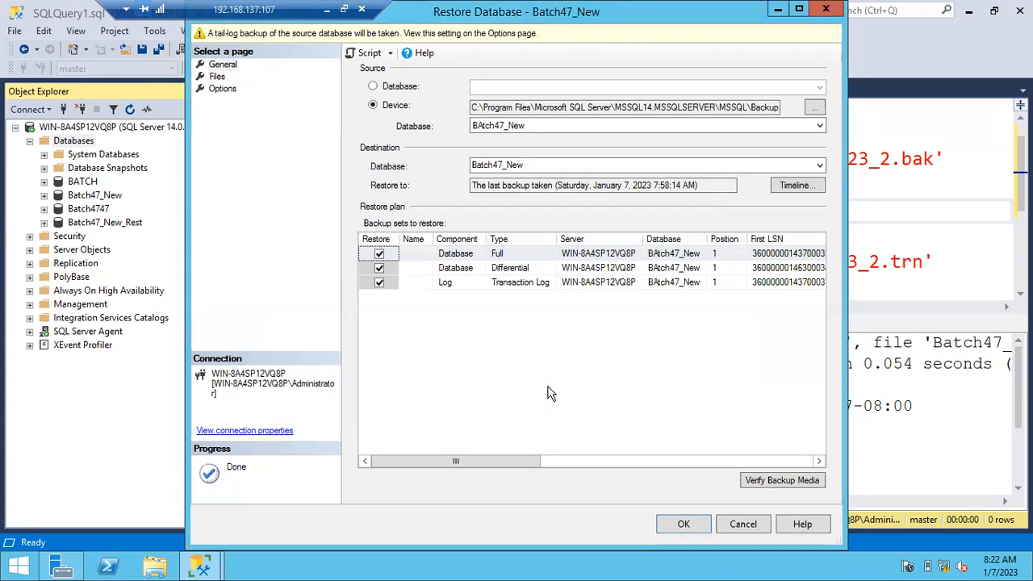
# Set the restore's destination database name to Batch47_New_0107.
pyautogui.doubleClick(528, 164)
pyautogui.click(527, 165)
pyautogui.write('_')
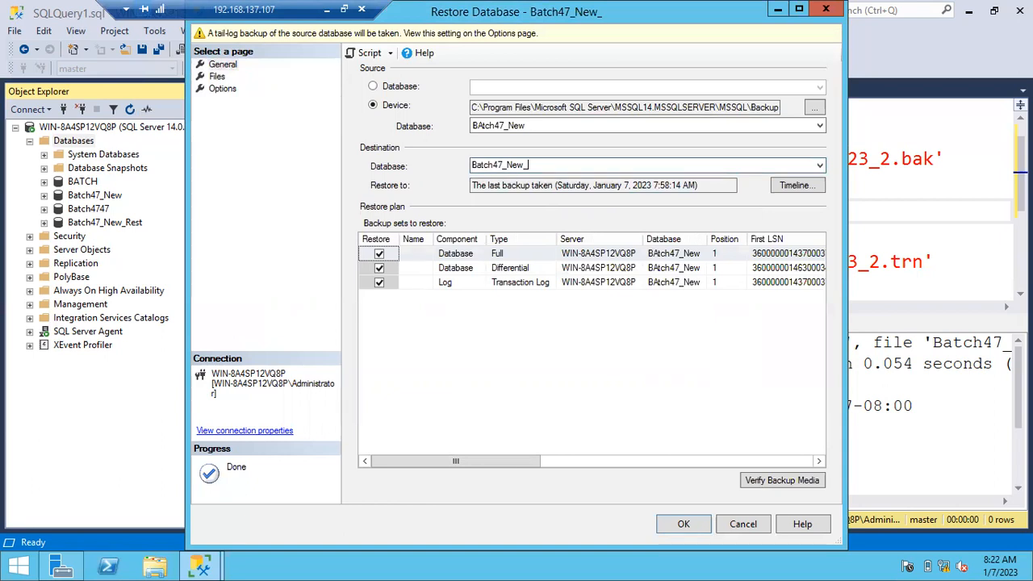
pyautogui.write('0107')
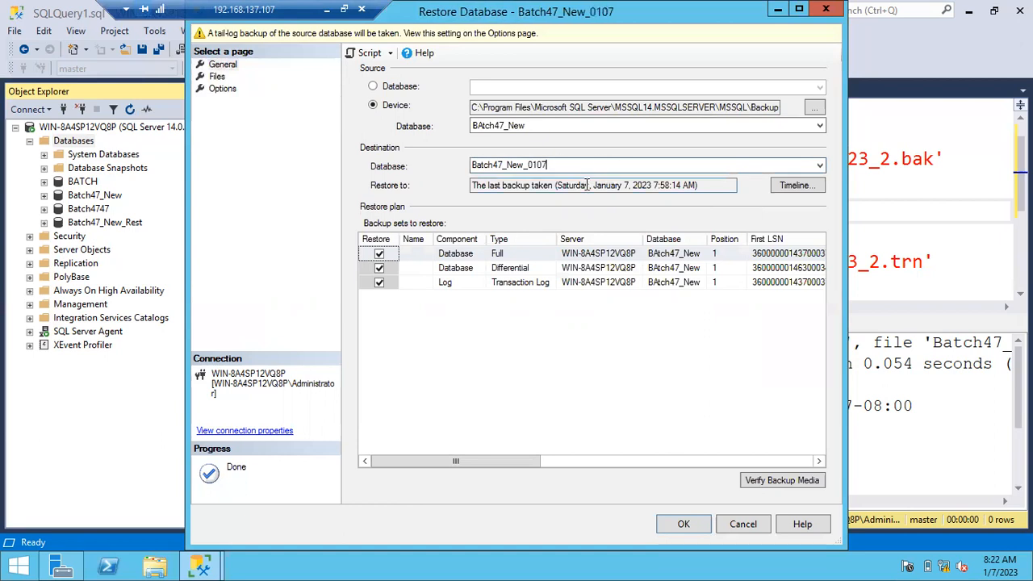
# Add the suffix _0107 to the names under which the data and log files of Batch47_New_0107 are restored.
pyautogui.click(219, 76)
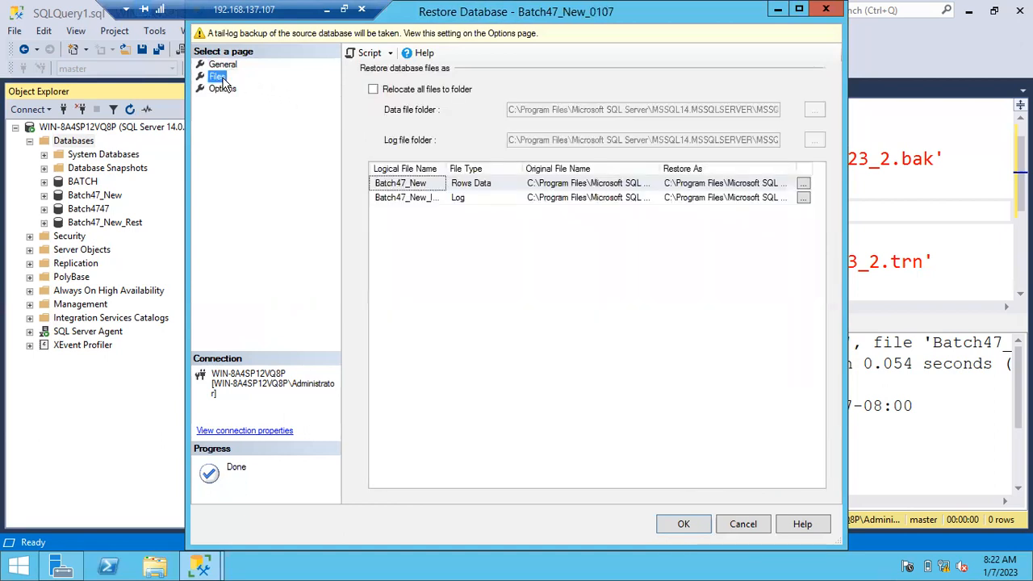
pyautogui.click(799, 9)
pyautogui.moveTo(610, 162); pyautogui.dragTo(900, 161)
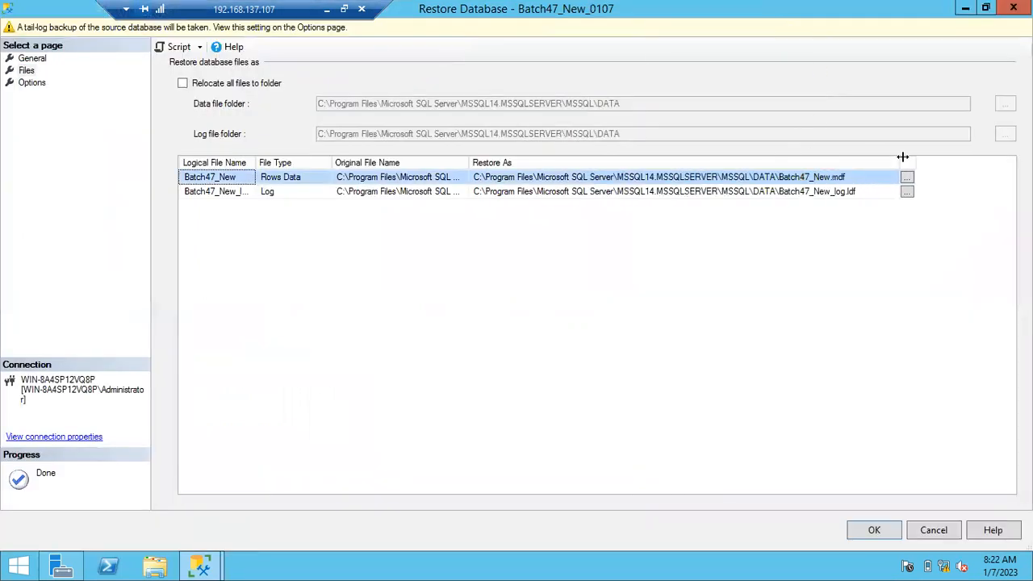
pyautogui.click(830, 177)
pyautogui.write('_0107')
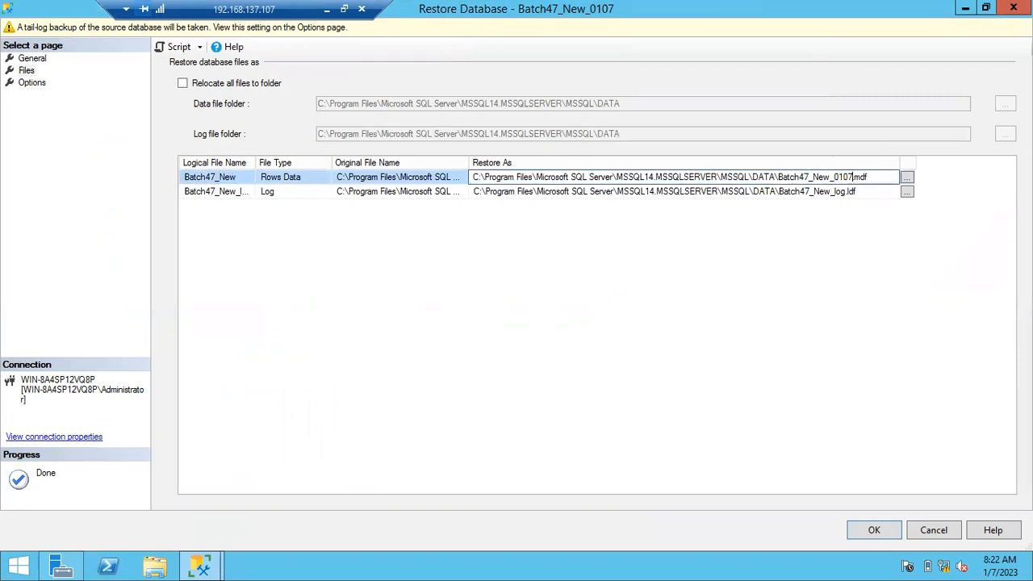
pyautogui.click(846, 191)
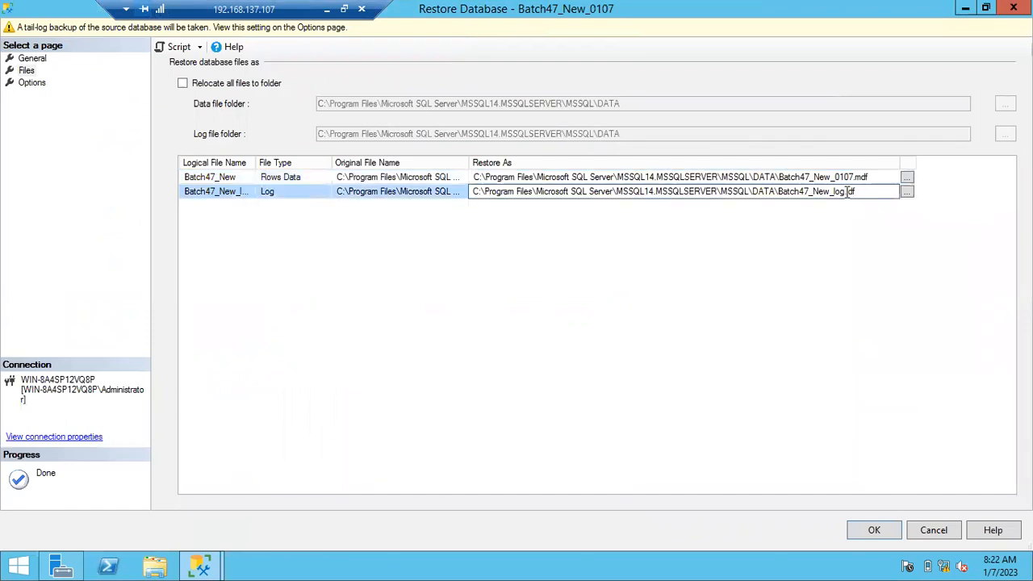
pyautogui.write('_0107')
# Turn off the tail-log backup and restore Batch47_New_0107 with the recovery state RESTORE WITH RECOVERY.
pyautogui.click(42, 85)
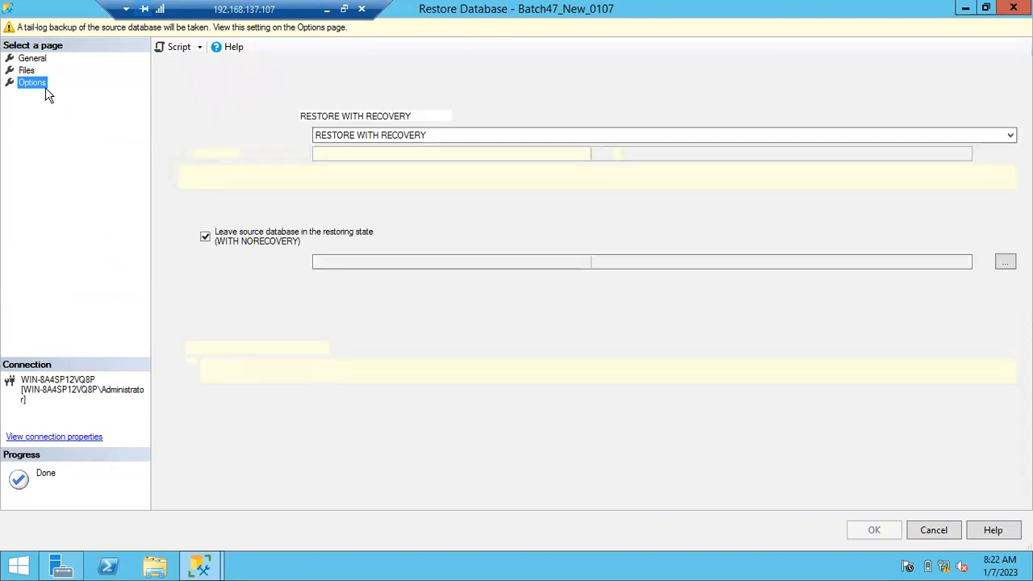
pyautogui.click(183, 215)
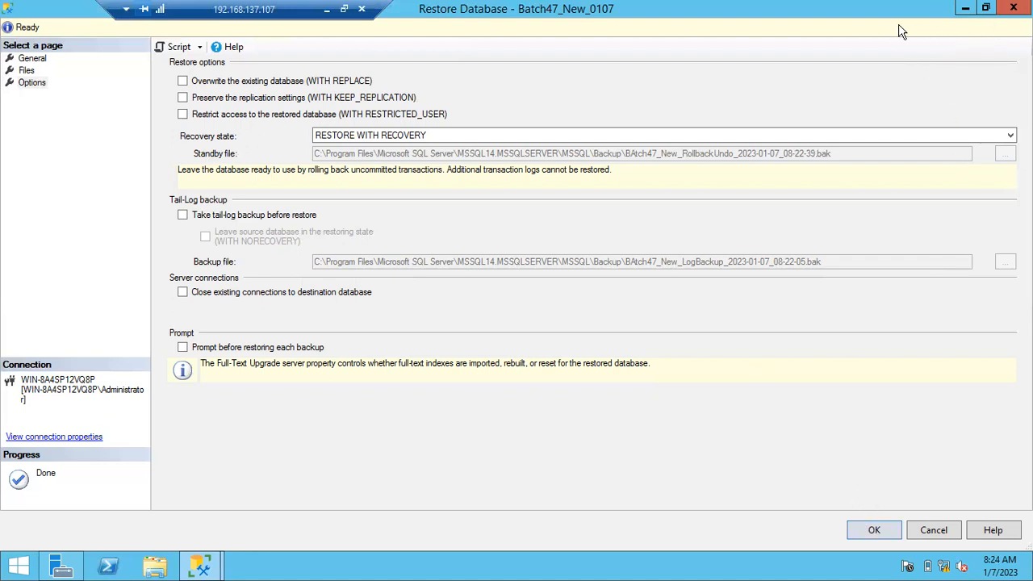
pyautogui.click(874, 531)
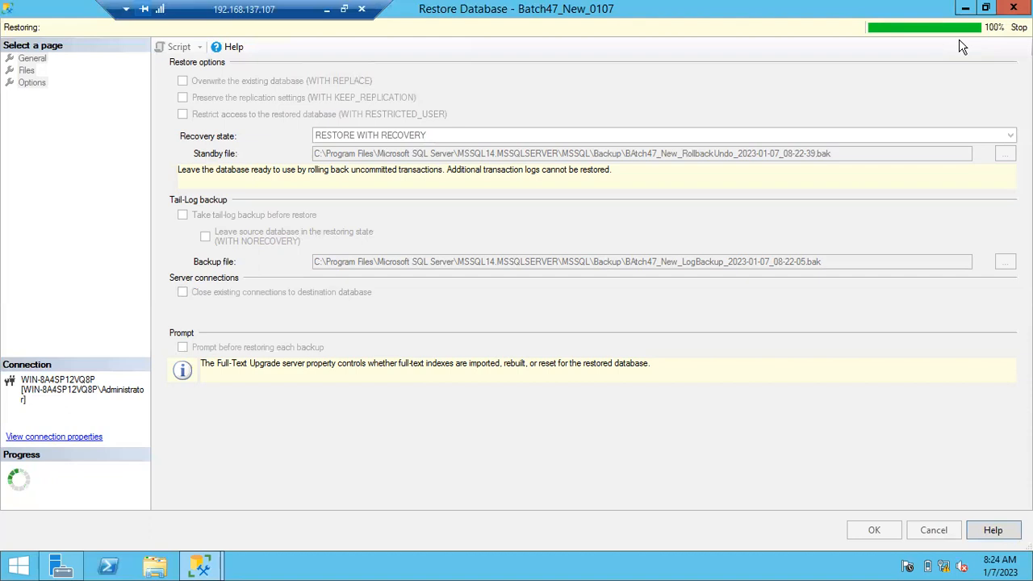
pyautogui.click(628, 340)
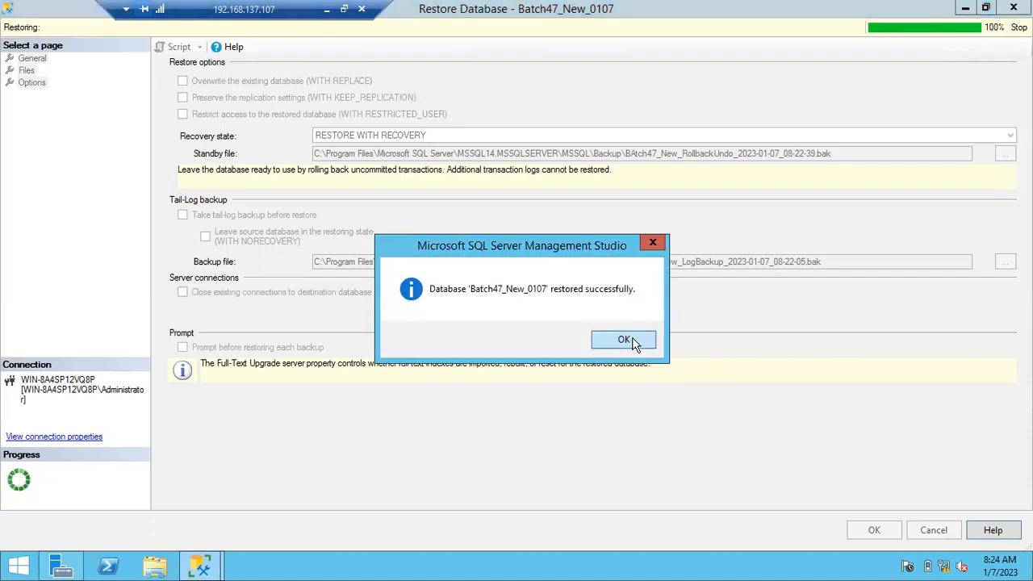
# Refresh the object tree and examine the contents of the restored Batch47_New_0107 database.
pyautogui.click(44, 235)
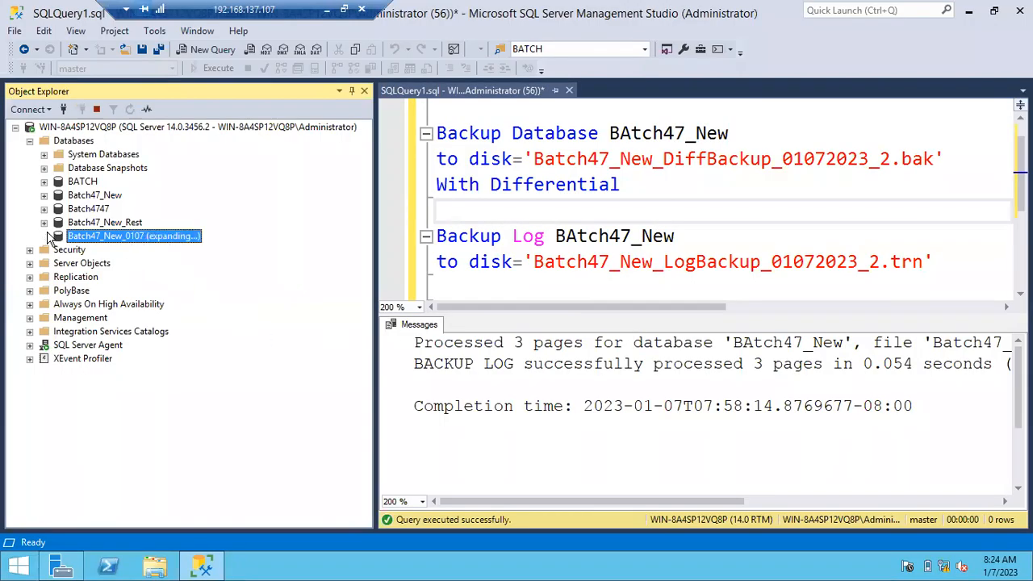
pyautogui.click(126, 110)
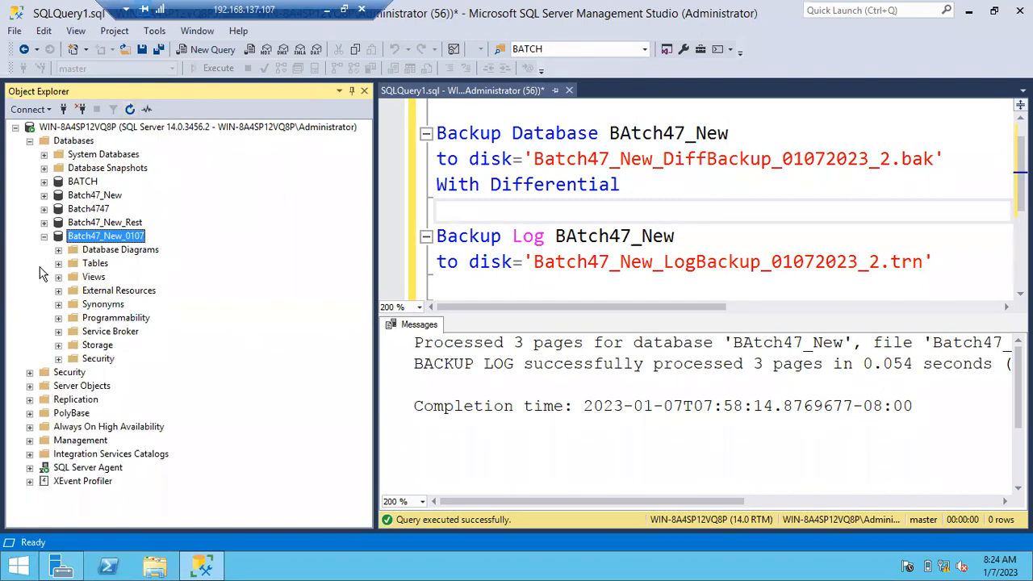
pyautogui.click(44, 236)
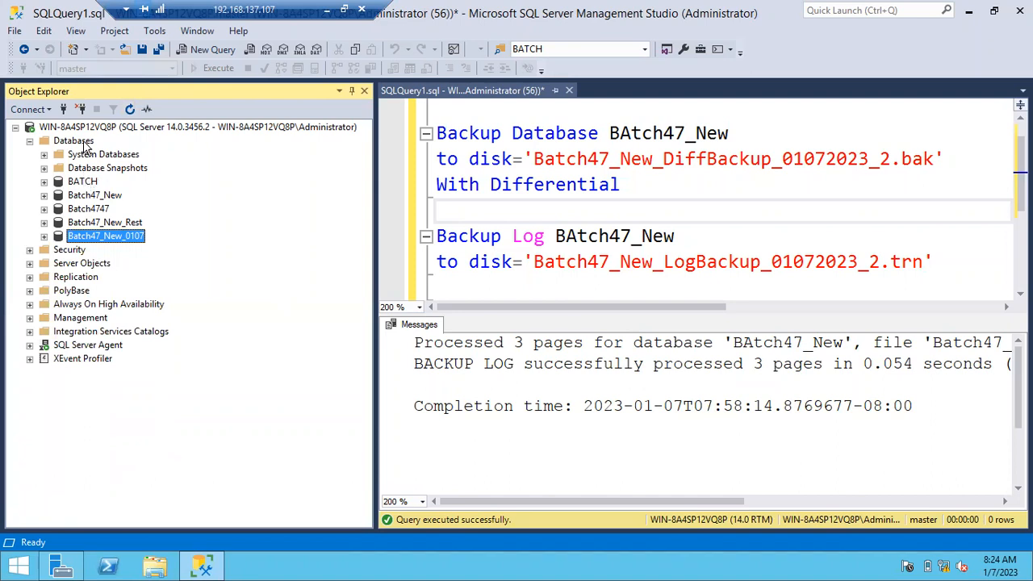
# Start another database restore from device files Batch47_New_FullBackup_01072023_2.bak, Batch47_New_DiffBackup_01072023_2.bak and Batch47_New_LogBackup_01072023_2.trn.
pyautogui.rightClick(84, 142)
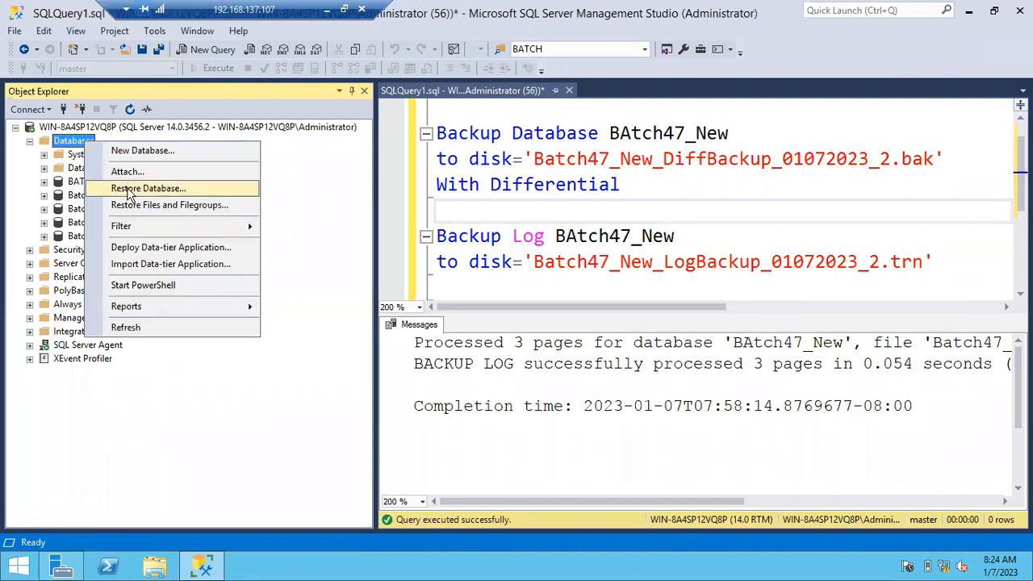
pyautogui.click(129, 191)
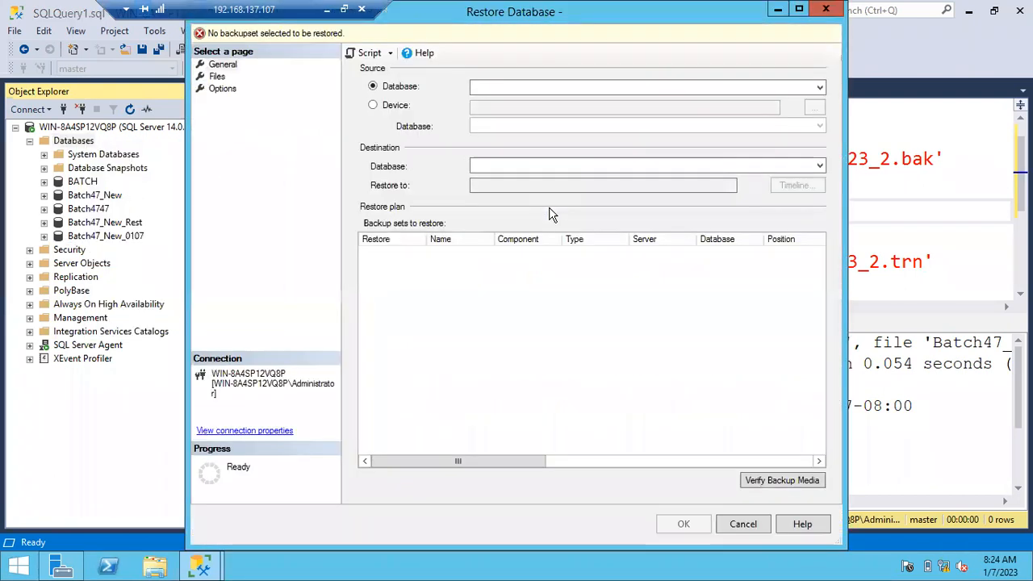
pyautogui.click(394, 109)
pyautogui.click(814, 107)
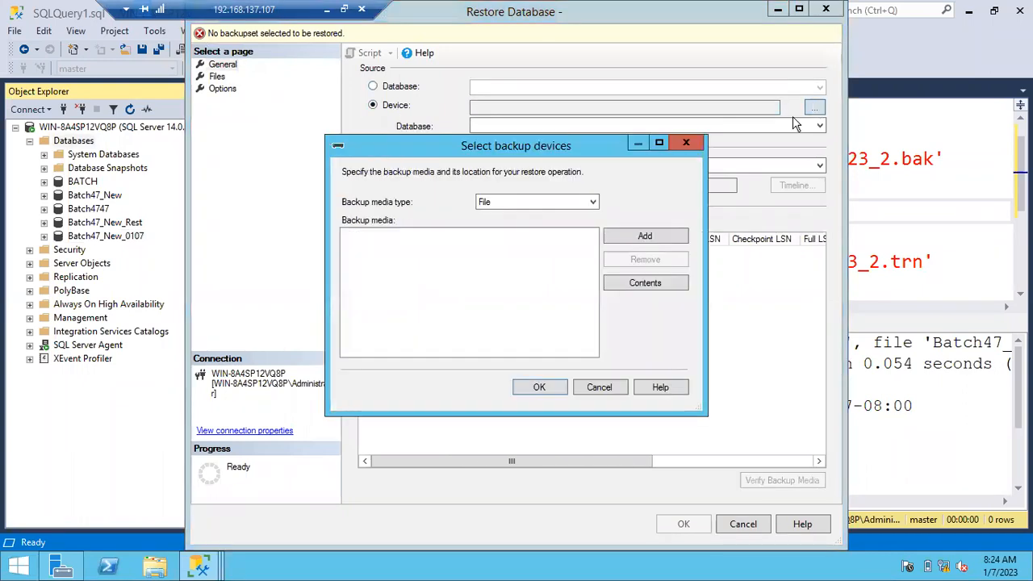
pyautogui.click(646, 236)
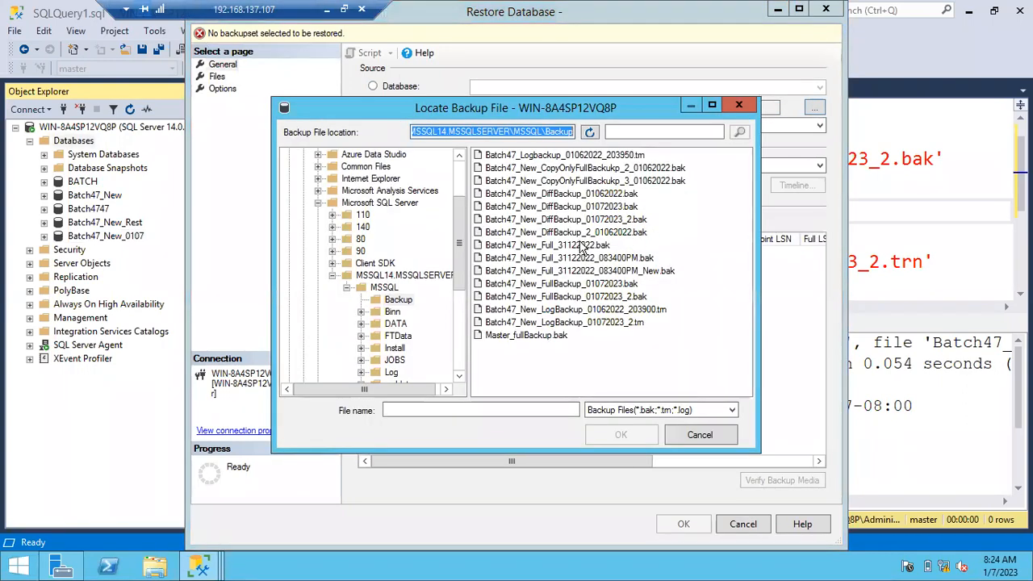
pyautogui.click(569, 297)
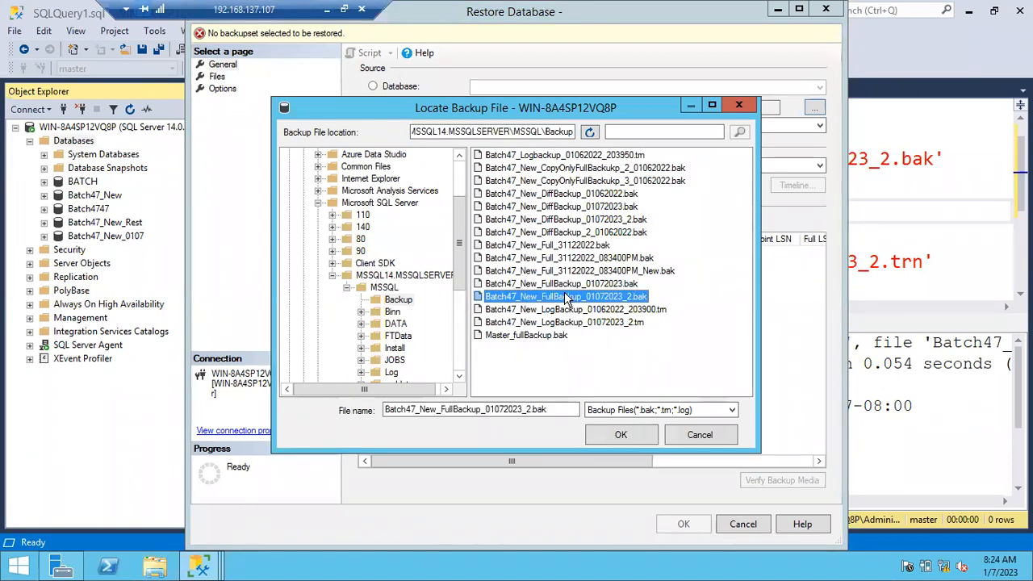
pyautogui.keyDown('ctrl'); pyautogui.click(589, 220); pyautogui.keyUp('ctrl')
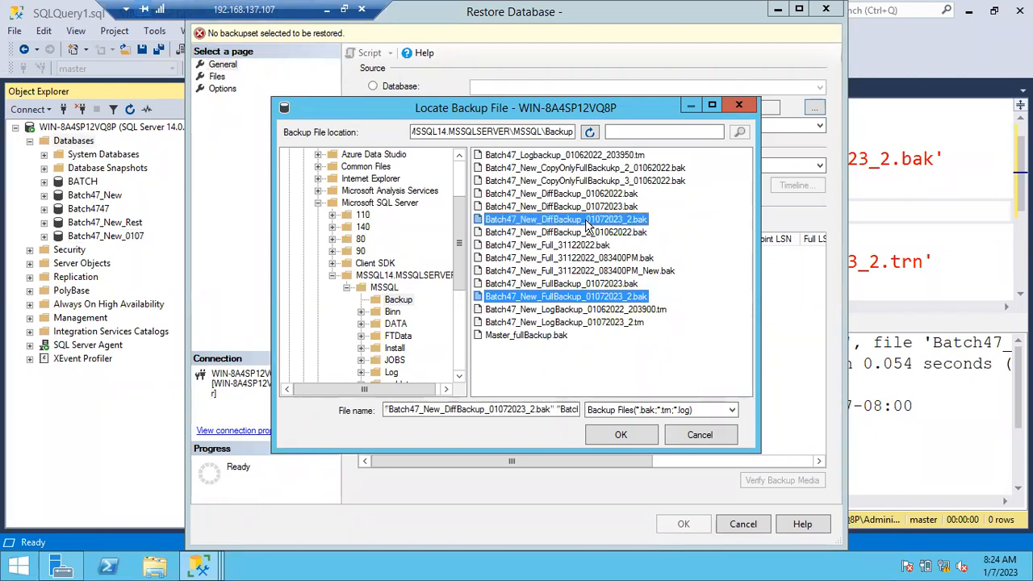
pyautogui.keyDown('ctrl'); pyautogui.click(593, 323); pyautogui.keyUp('ctrl')
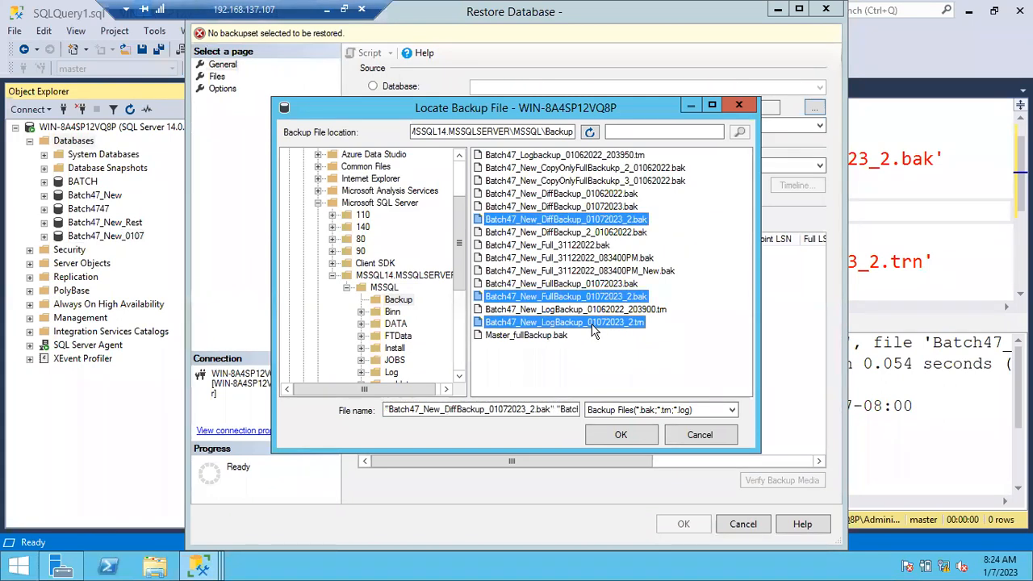
pyautogui.click(621, 436)
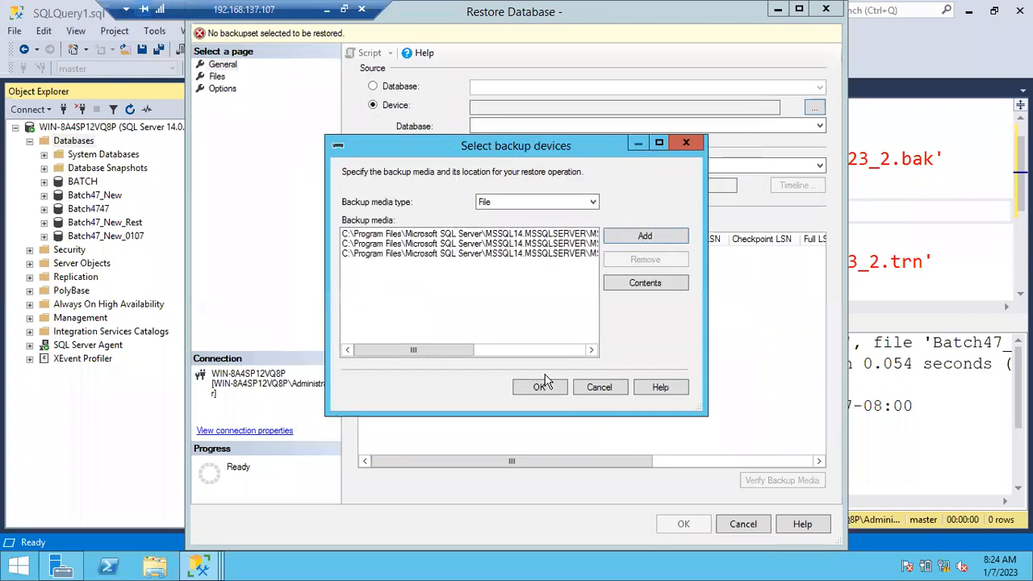
pyautogui.click(541, 381)
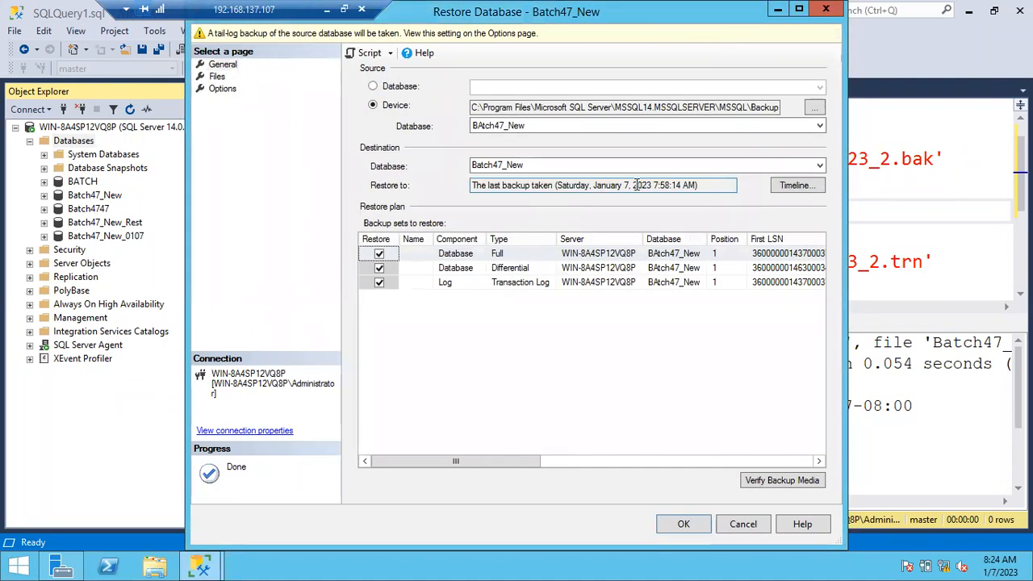
# Name the destination database Batch47_New_2023, reviewing the selected backup devices without changing them.
pyautogui.press('End')
pyautogui.write('_')
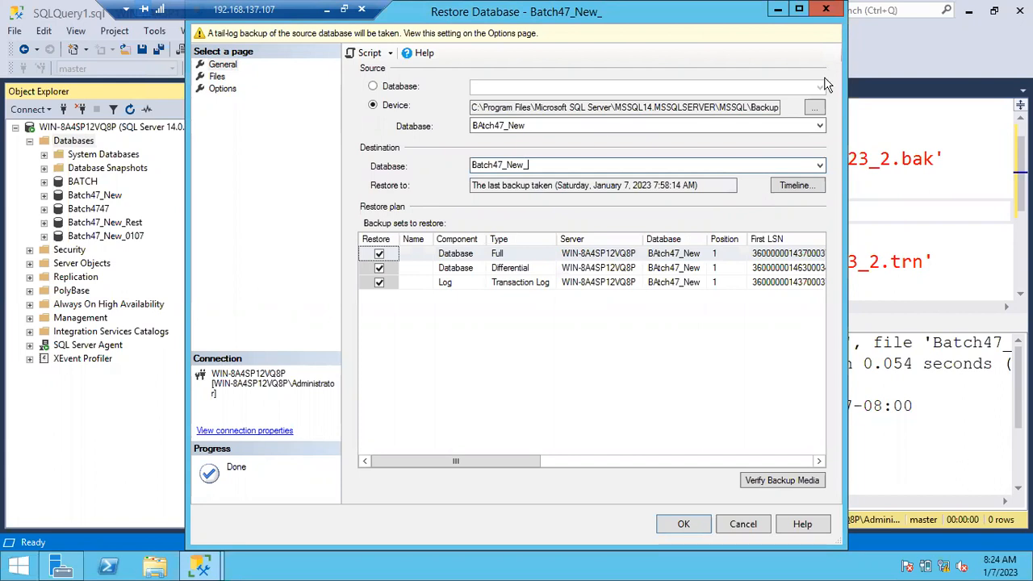
pyautogui.click(815, 107)
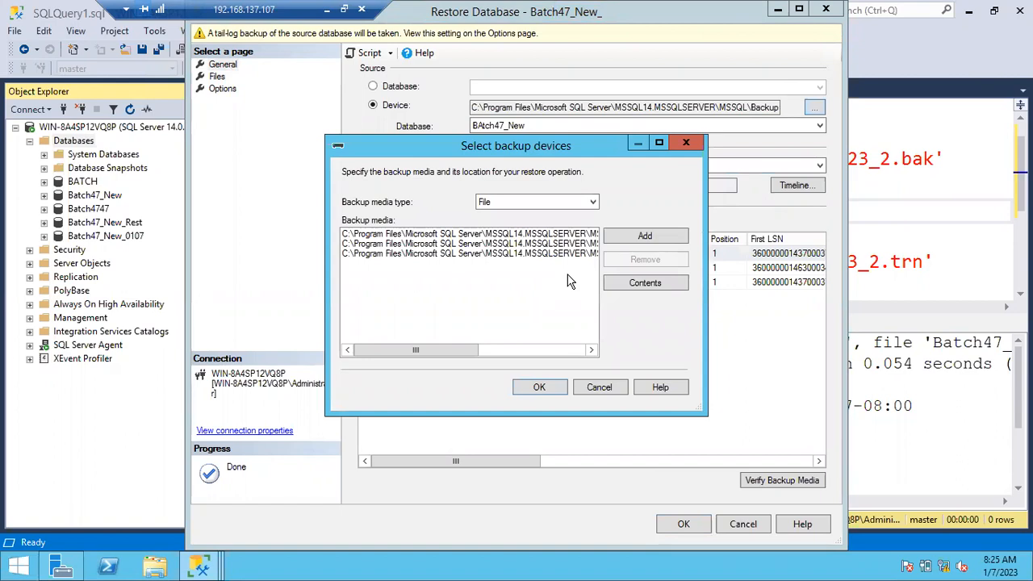
pyautogui.click(594, 389)
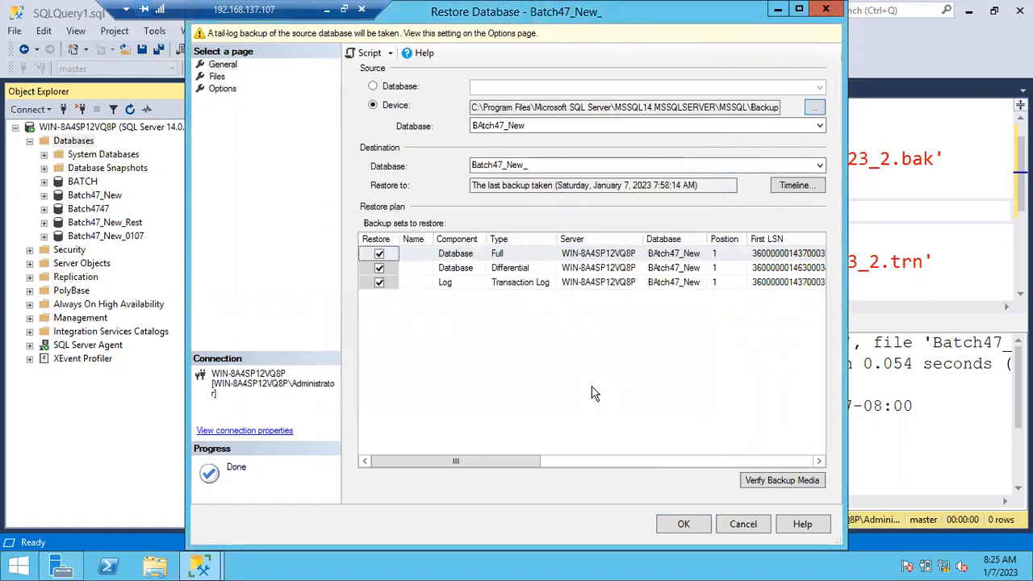
pyautogui.doubleClick(540, 166)
pyautogui.click(540, 165)
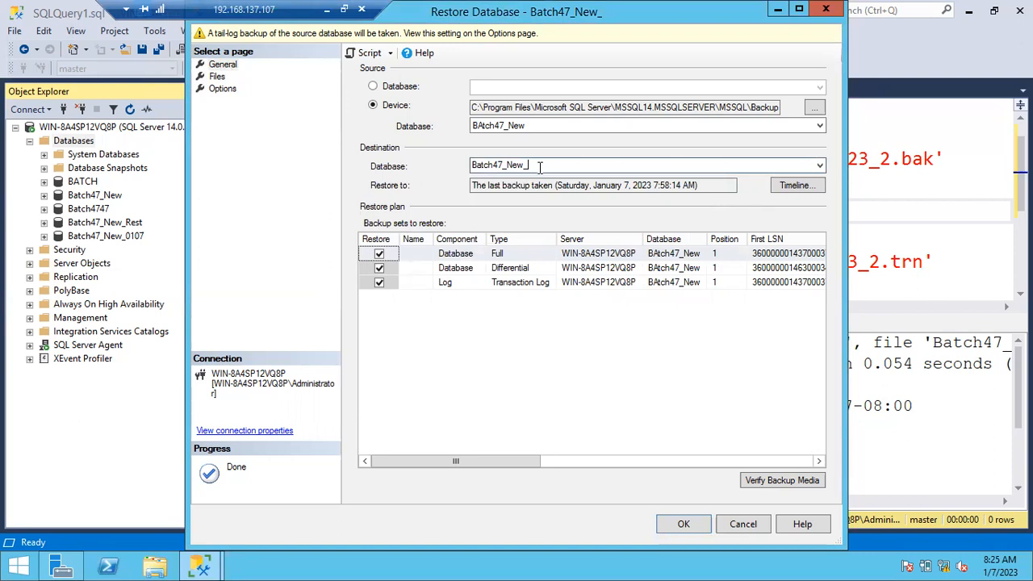
pyautogui.write('2023')
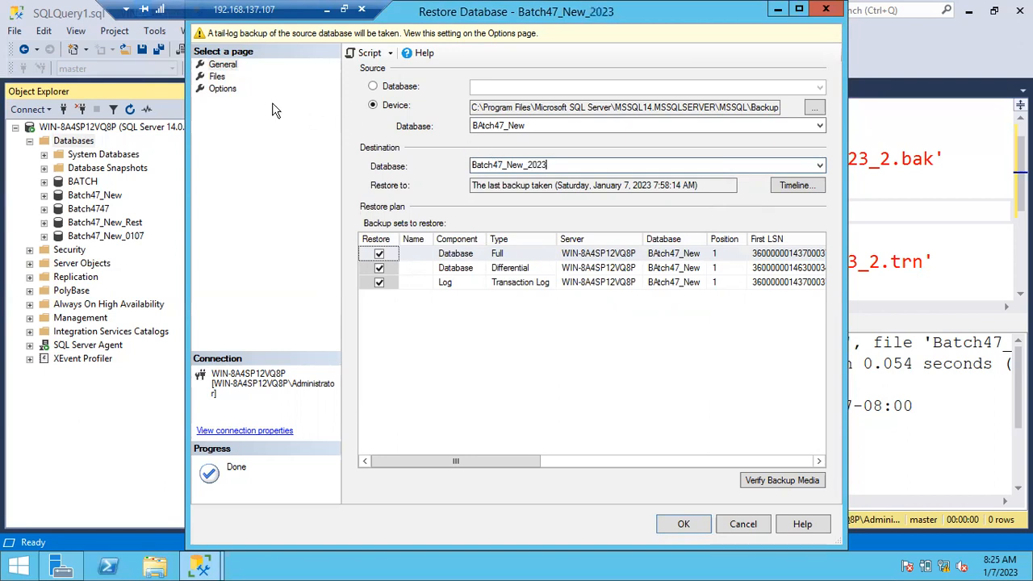
# Show the full restore file paths for Batch47_New_2023 and enable relocating all files to folder.
pyautogui.click(217, 77)
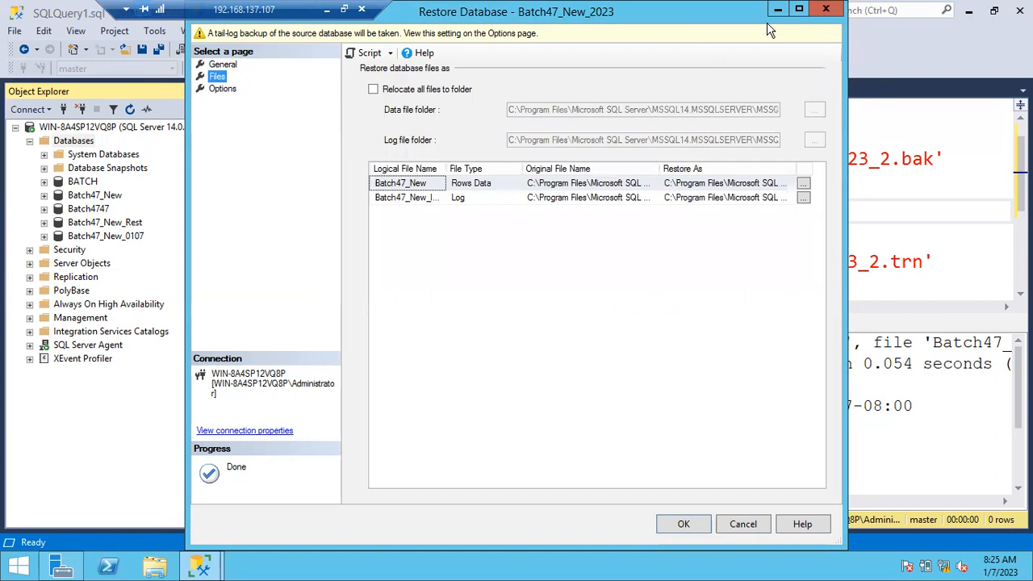
pyautogui.click(799, 9)
pyautogui.moveTo(606, 159); pyautogui.dragTo(867, 143)
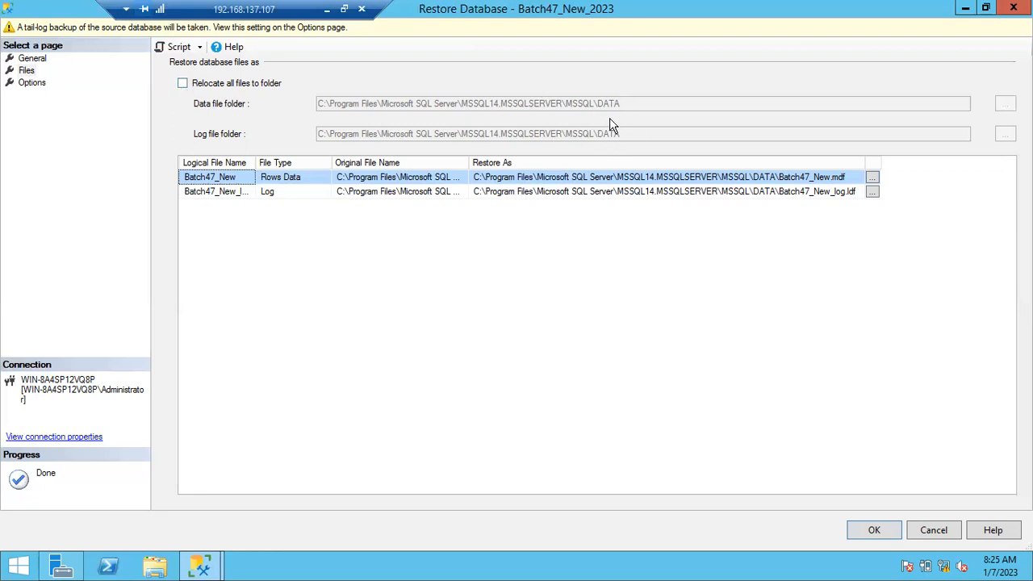
pyautogui.click(184, 87)
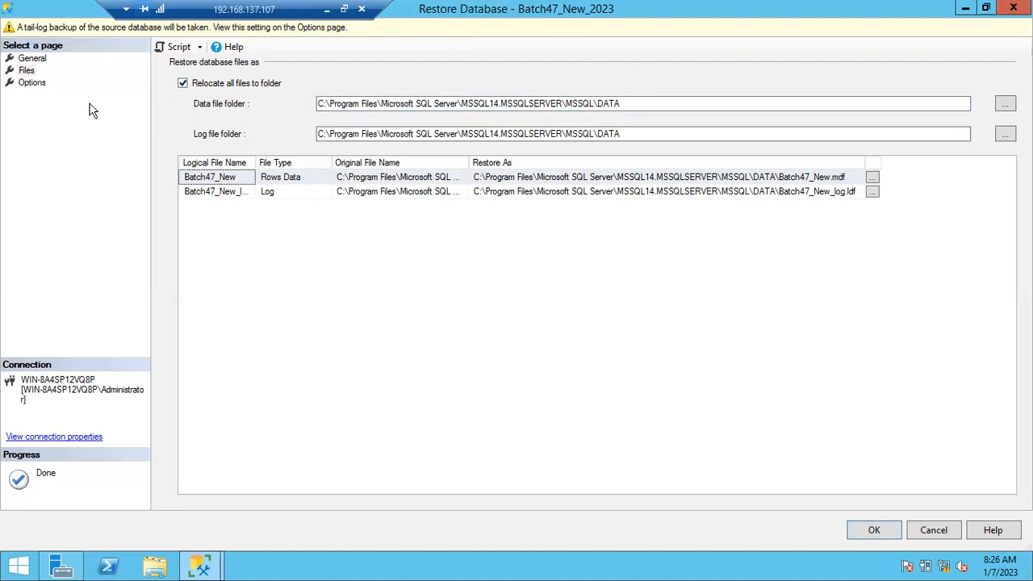
# Turn off the tail-log backup before restore and set the recovery state to RESTORE WITH NORECOVERY.
pyautogui.click(40, 85)
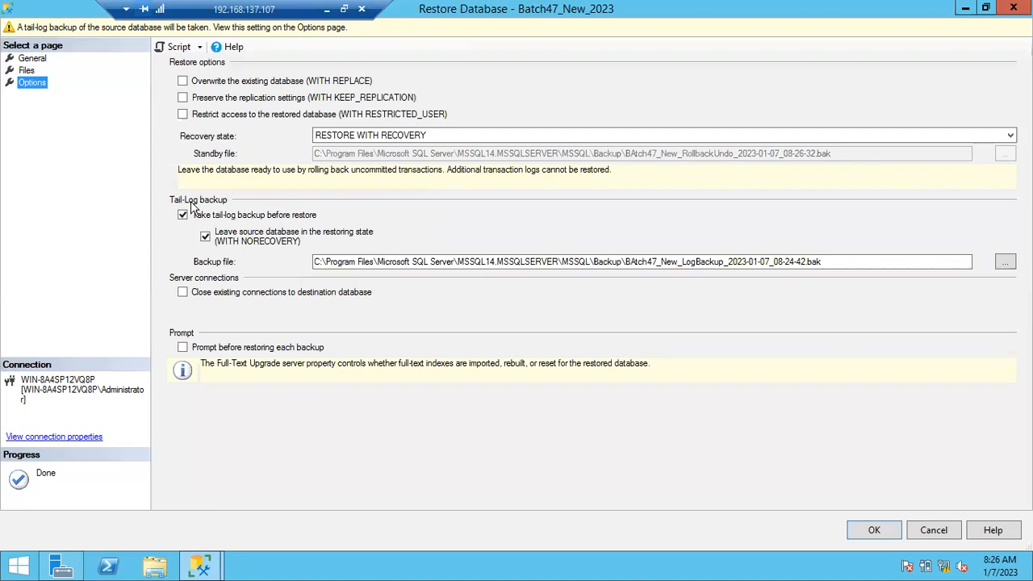
pyautogui.click(183, 216)
pyautogui.click(347, 135)
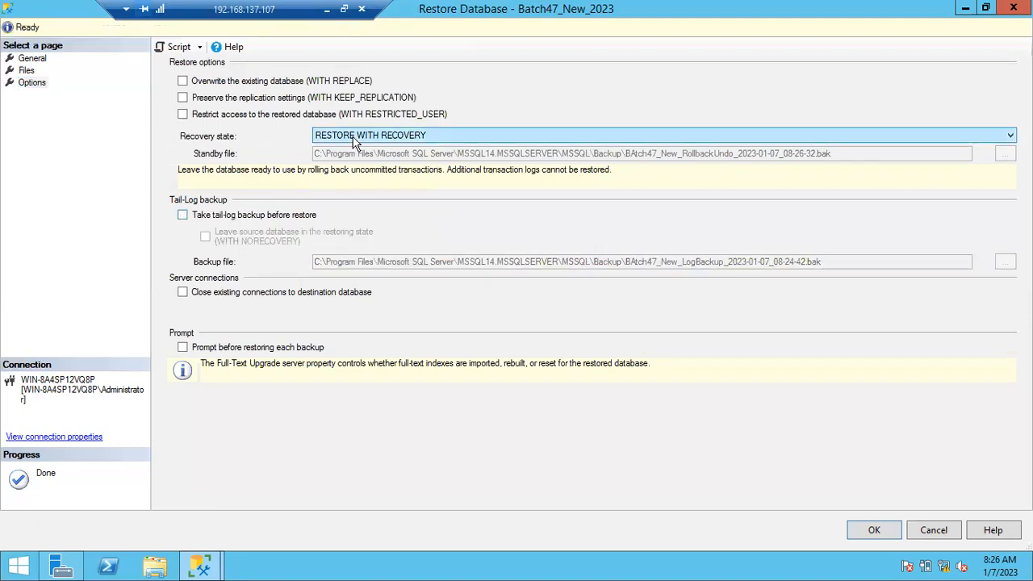
pyautogui.click(366, 159)
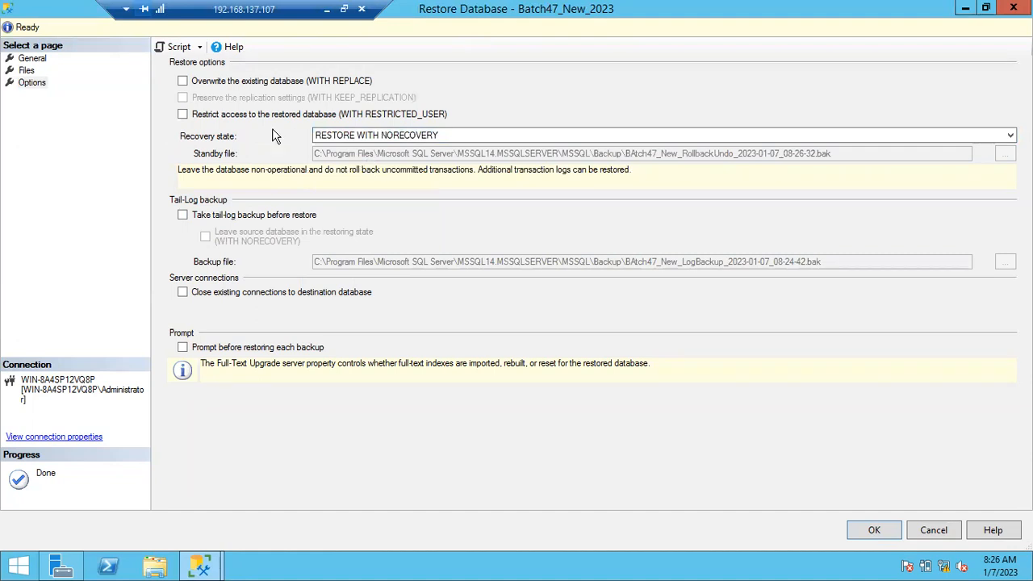
# Add the suffix _2023 to the names under which the data and log files are restored.
pyautogui.click(31, 71)
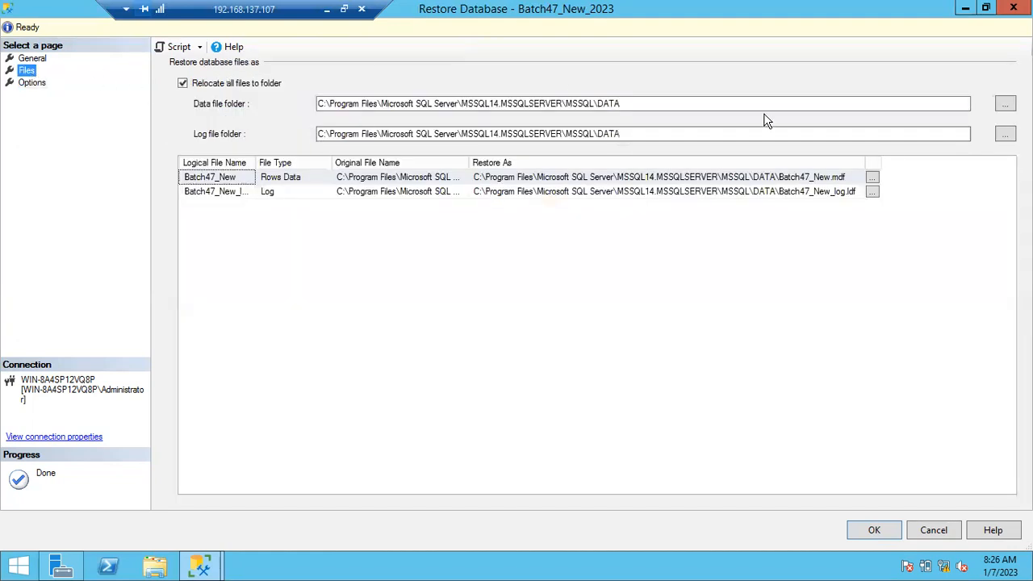
pyautogui.click(832, 177)
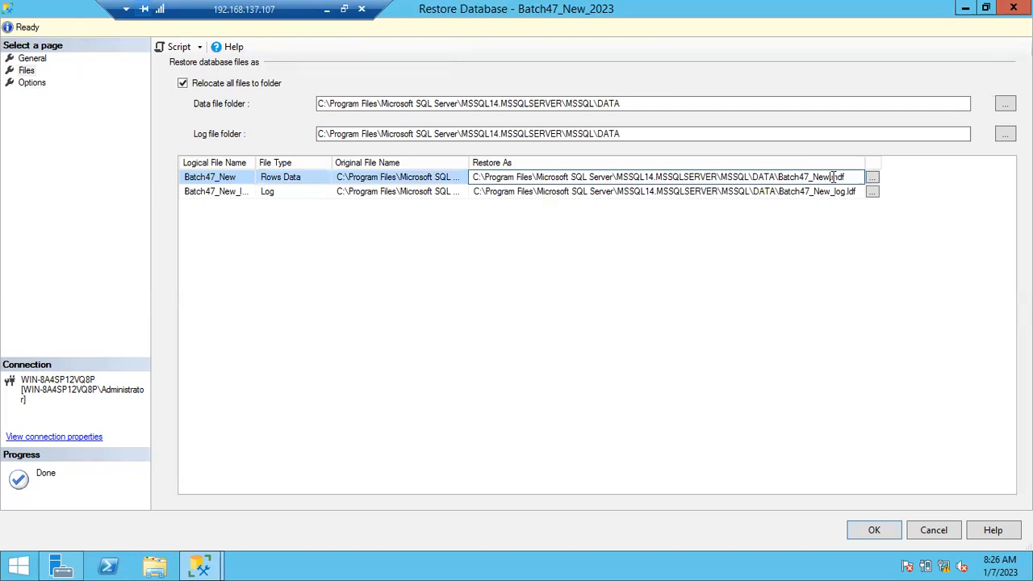
pyautogui.write('_2023')
pyautogui.click(846, 192)
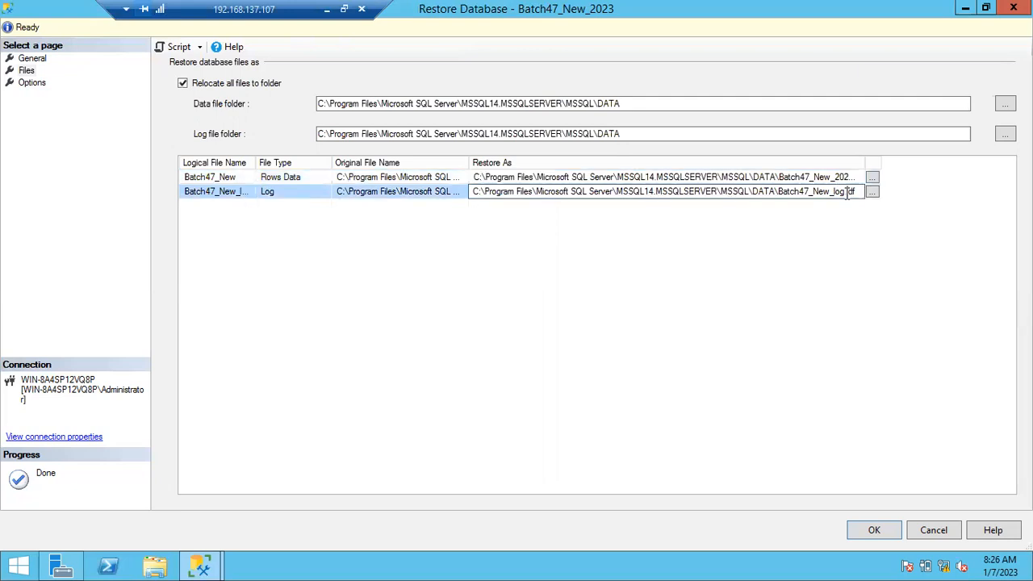
pyautogui.write('_2023')
pyautogui.click(686, 271)
# Check the recovery state, run the restore of Batch47_New_2023 and close the completion message.
pyautogui.click(31, 84)
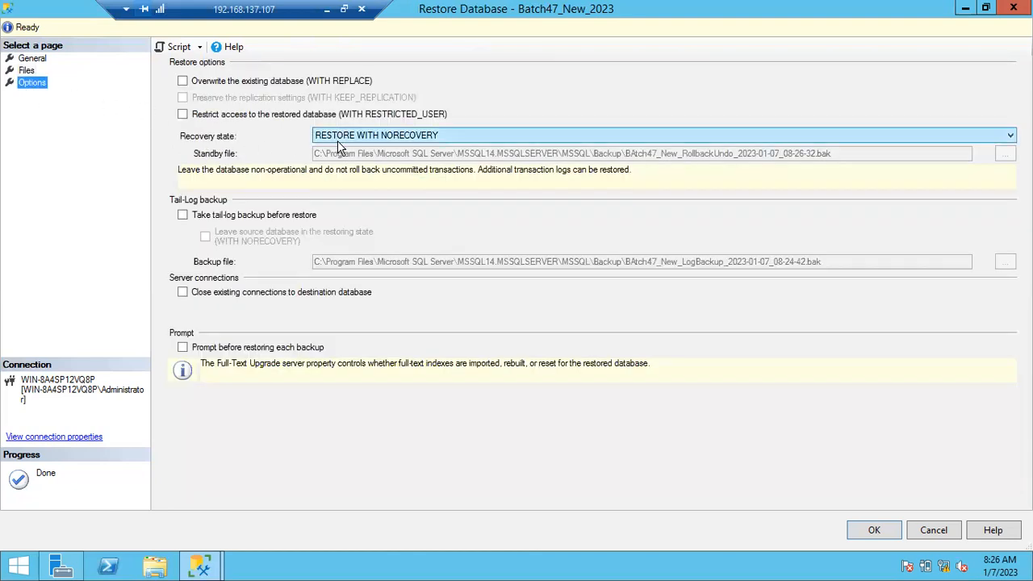
pyautogui.click(867, 531)
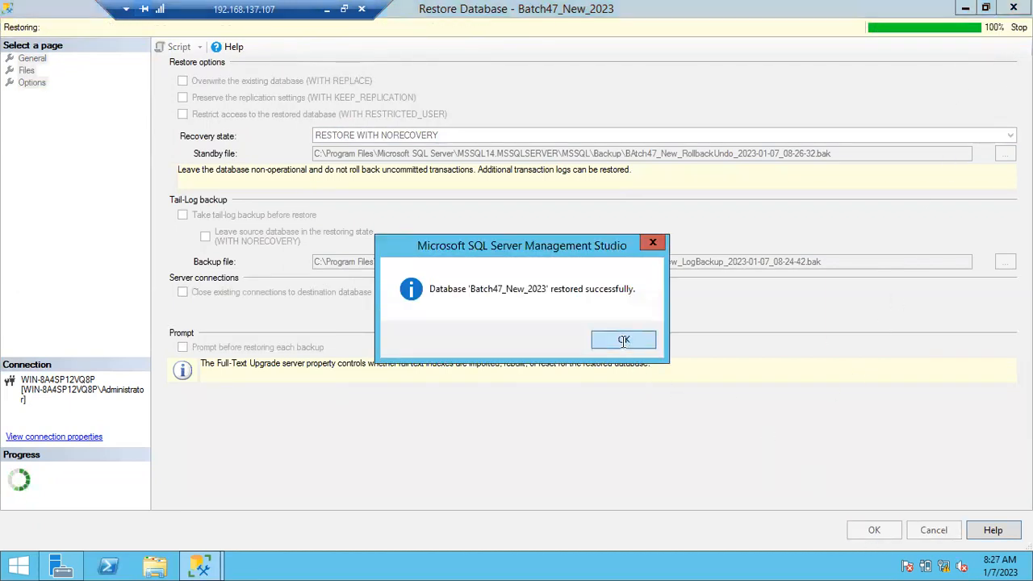
pyautogui.click(624, 340)
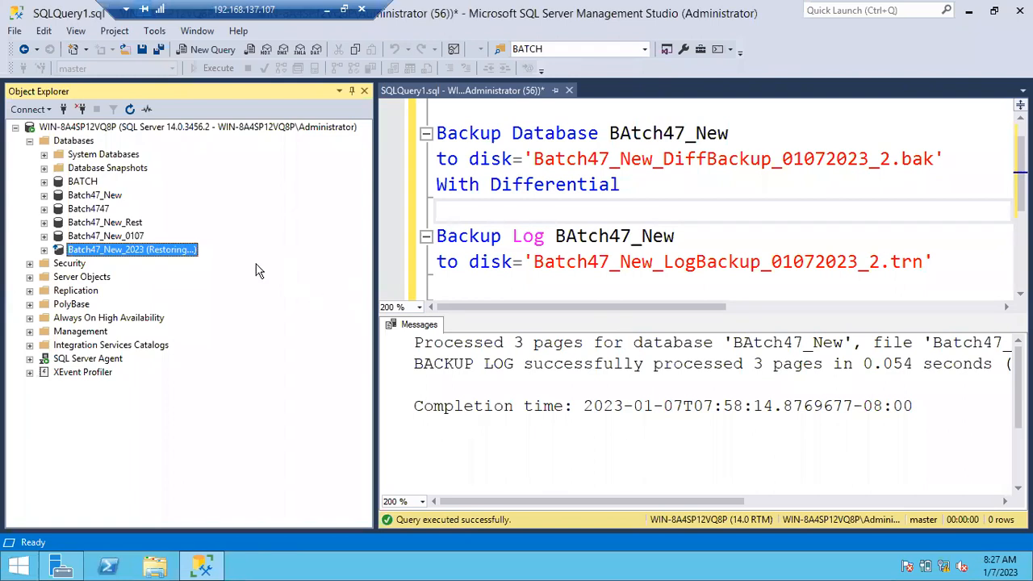
# In a new server query, write and execute "Restore Database Batch47_New_2023 with recovery".
pyautogui.click(118, 126)
pyautogui.rightClick(119, 131)
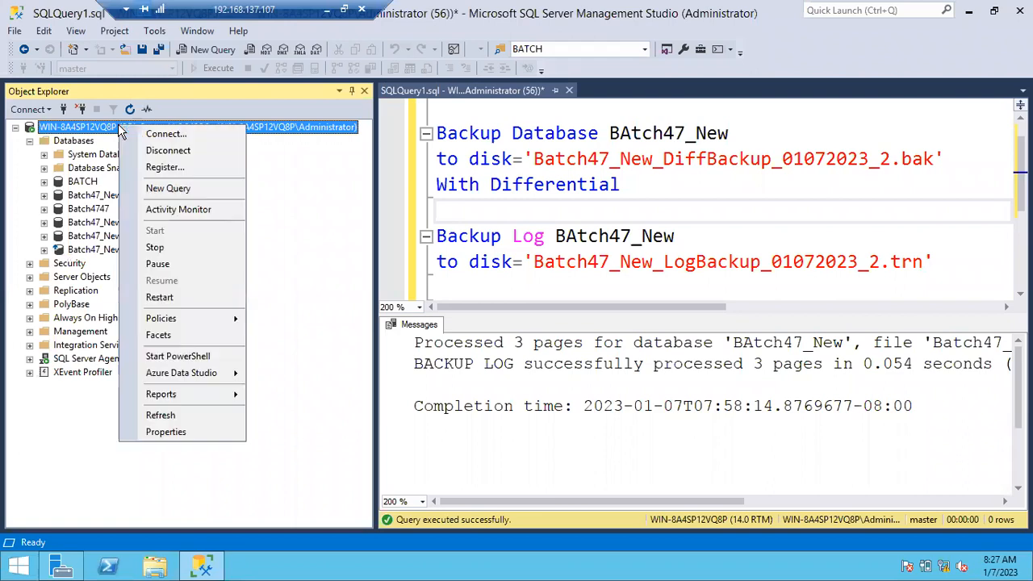
pyautogui.click(170, 157)
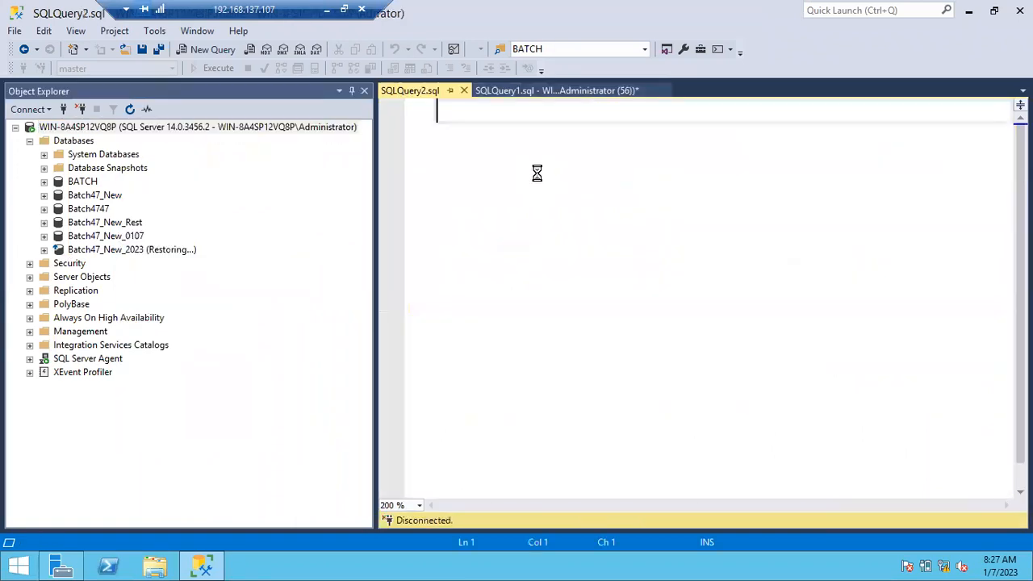
pyautogui.write('Restore ')
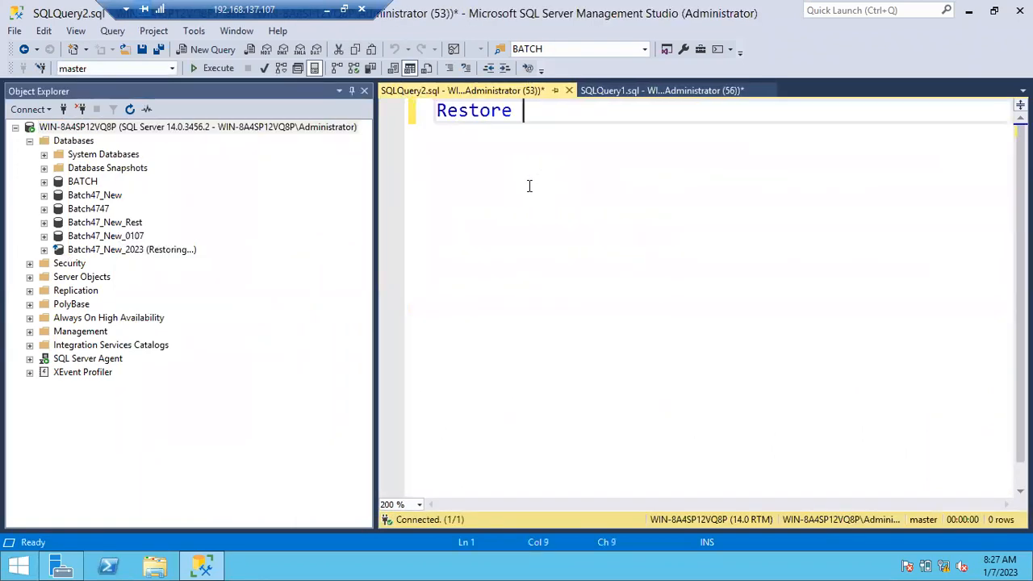
pyautogui.write('Database')
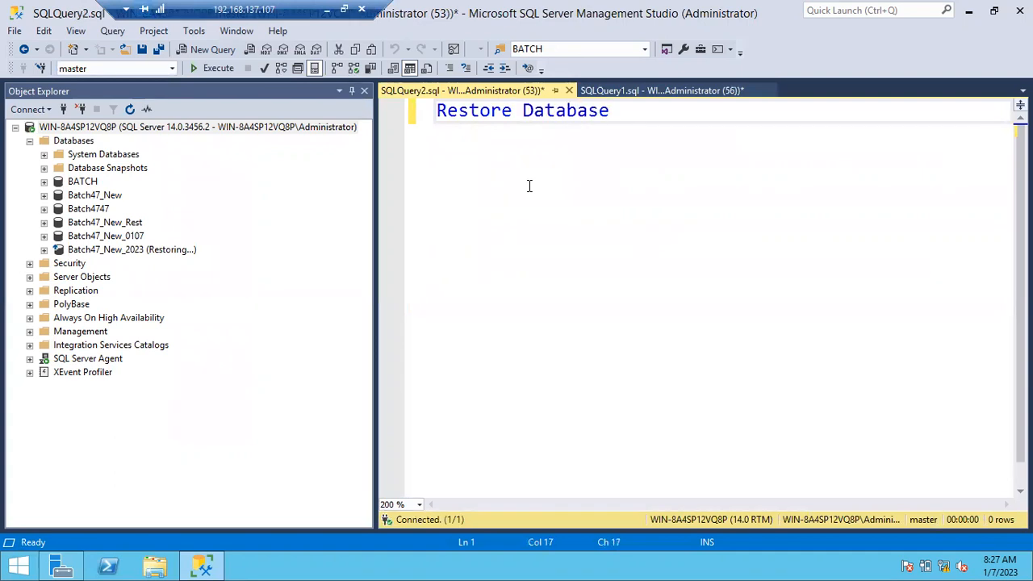
pyautogui.write(' Batch47)')
pyautogui.press('BackSpace')
pyautogui.write('_New_2023')
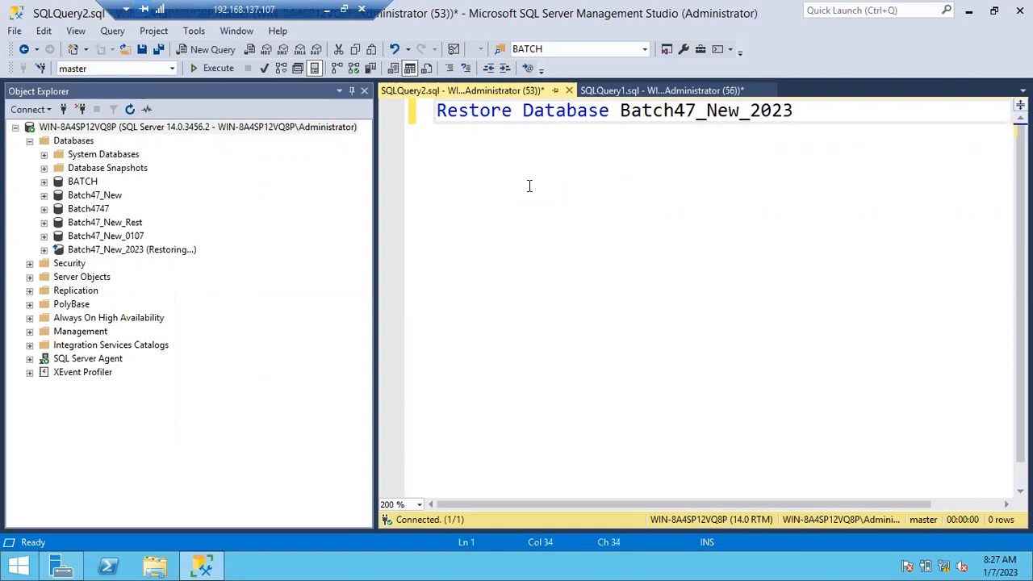
pyautogui.write(' with recovery')
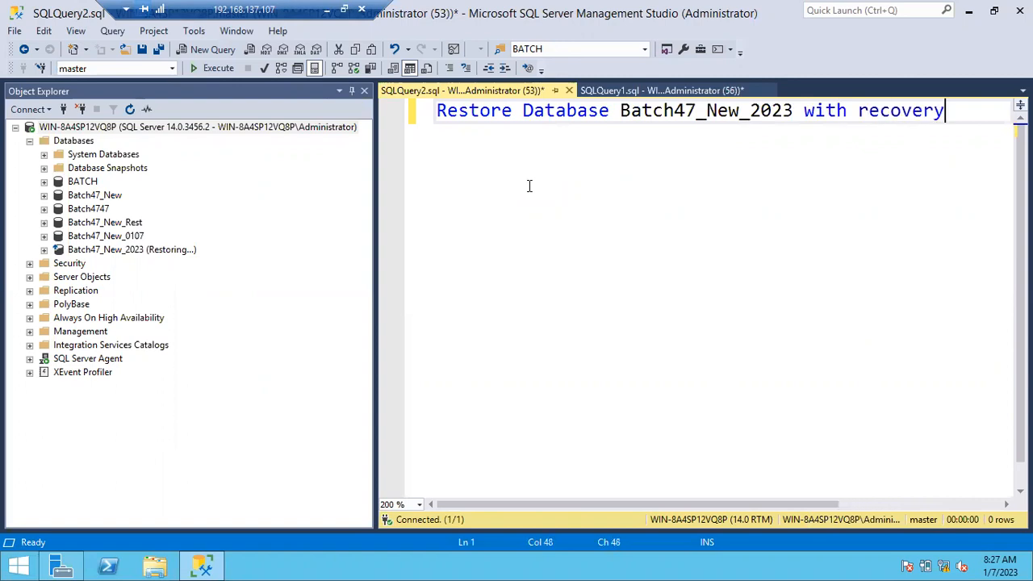
pyautogui.click(530, 186)
pyautogui.press('F5')
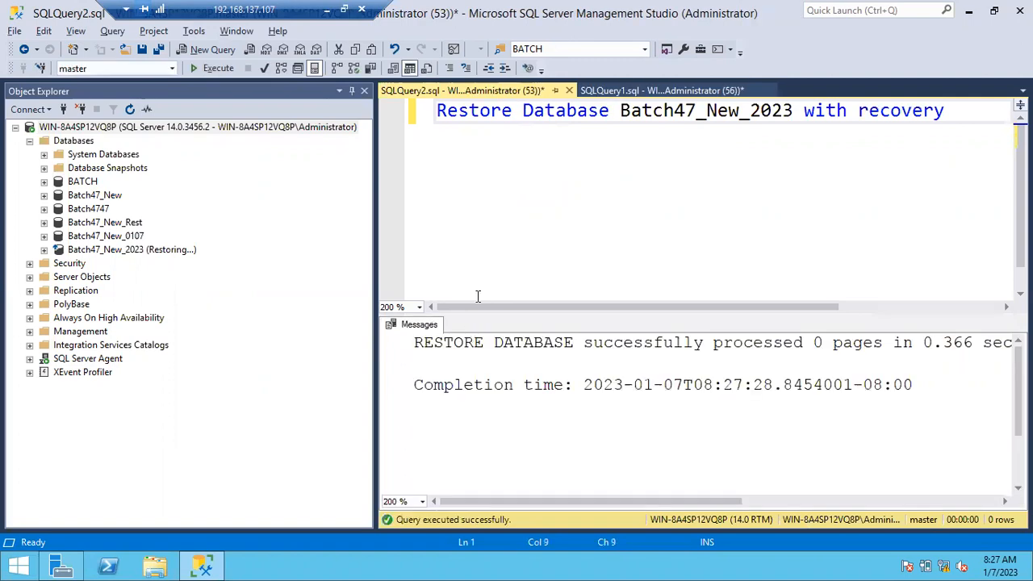
# Refresh the Databases folder and check the state of Batch47_New_2023.
pyautogui.click(449, 342)
pyautogui.click(73, 141)
pyautogui.click(129, 110)
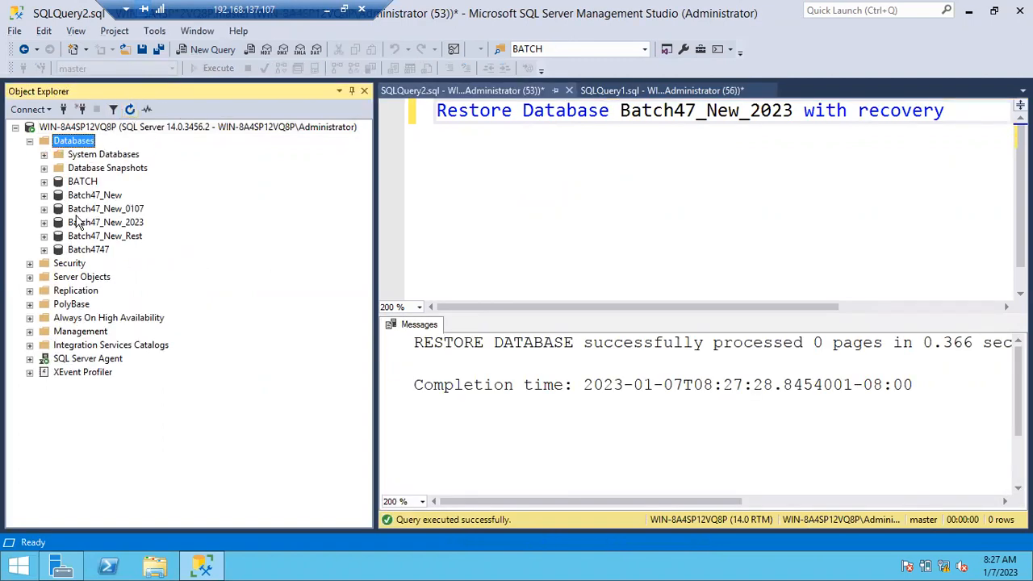
pyautogui.click(116, 226)
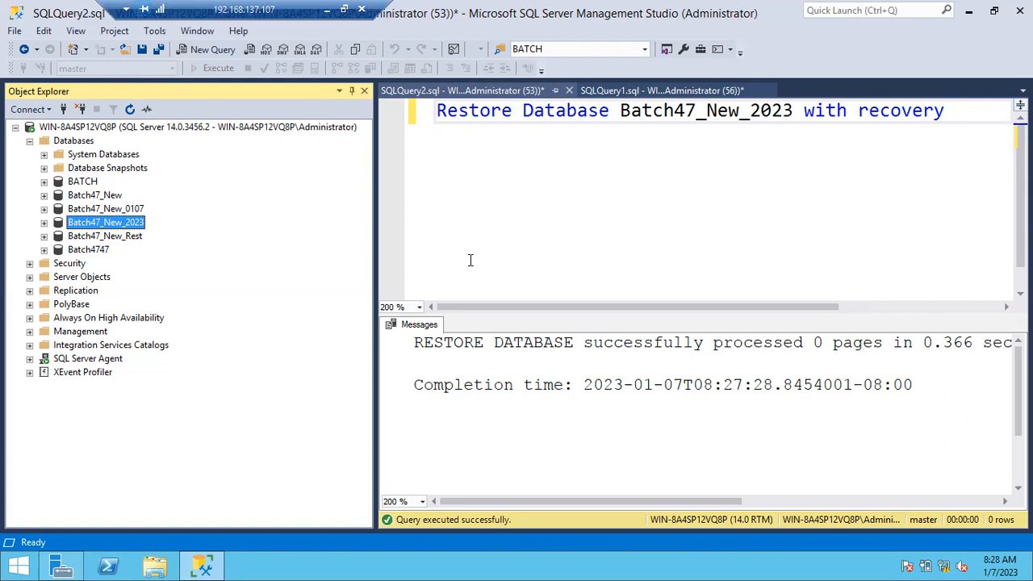
# Switch to the Notepad notes to review the restore sequence and Stand BY entry, then return to the SQL Server session.
pyautogui.click(327, 10)
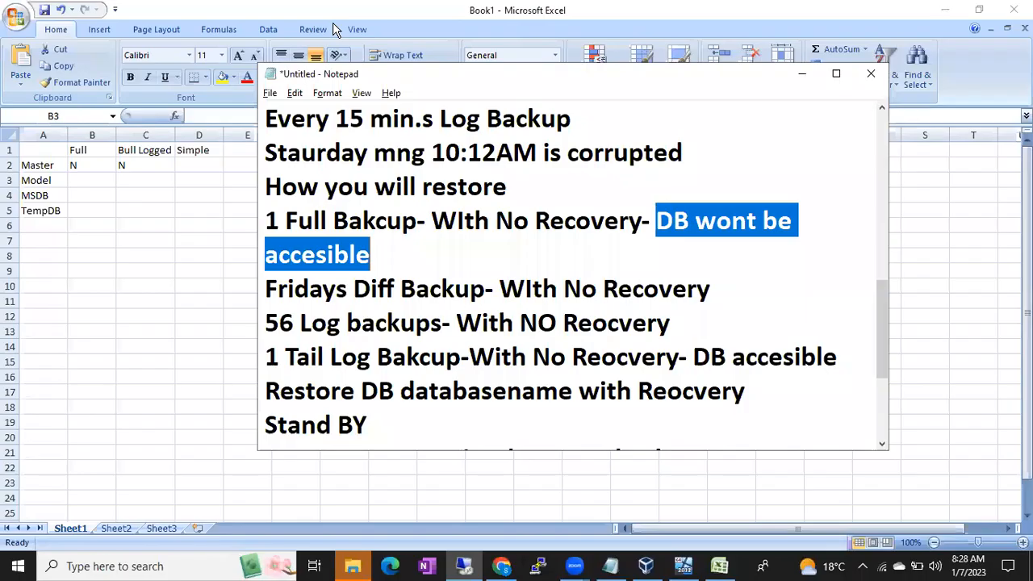
pyautogui.click(397, 422)
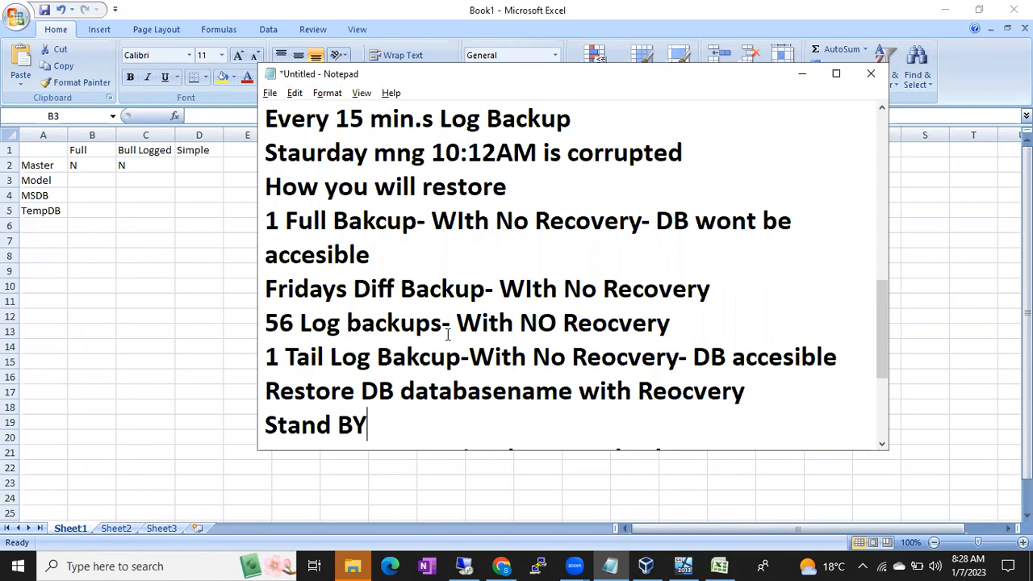
pyautogui.click(464, 566)
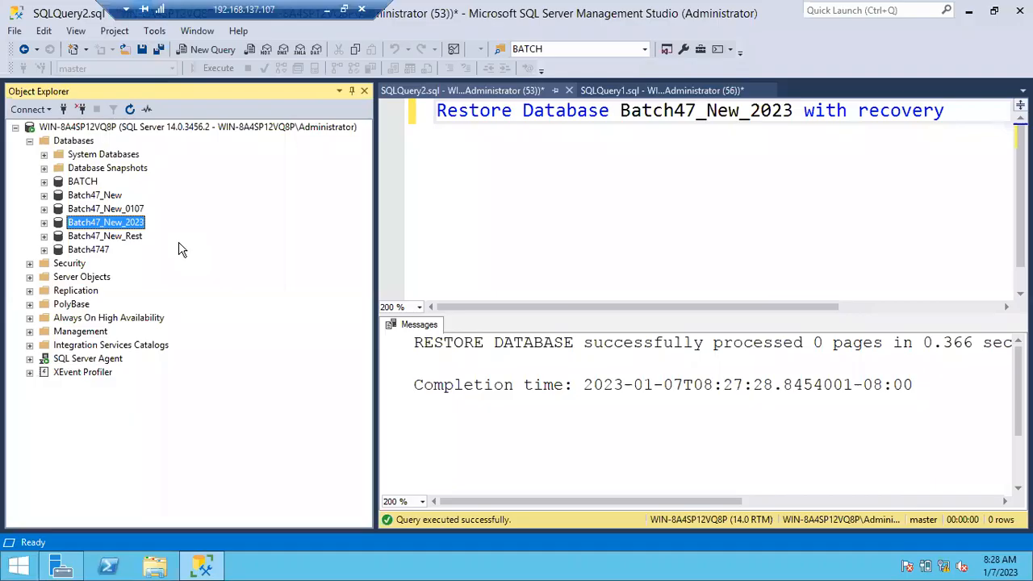
# Start a database restore from a backup device and browse the MSSQL Backup folder for a backup file.
pyautogui.rightClick(73, 143)
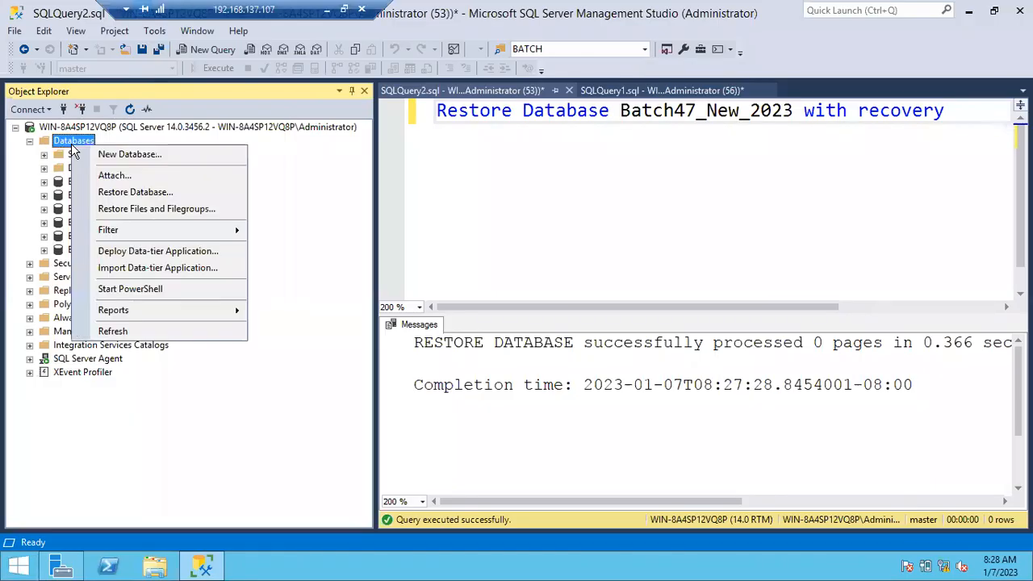
pyautogui.click(114, 193)
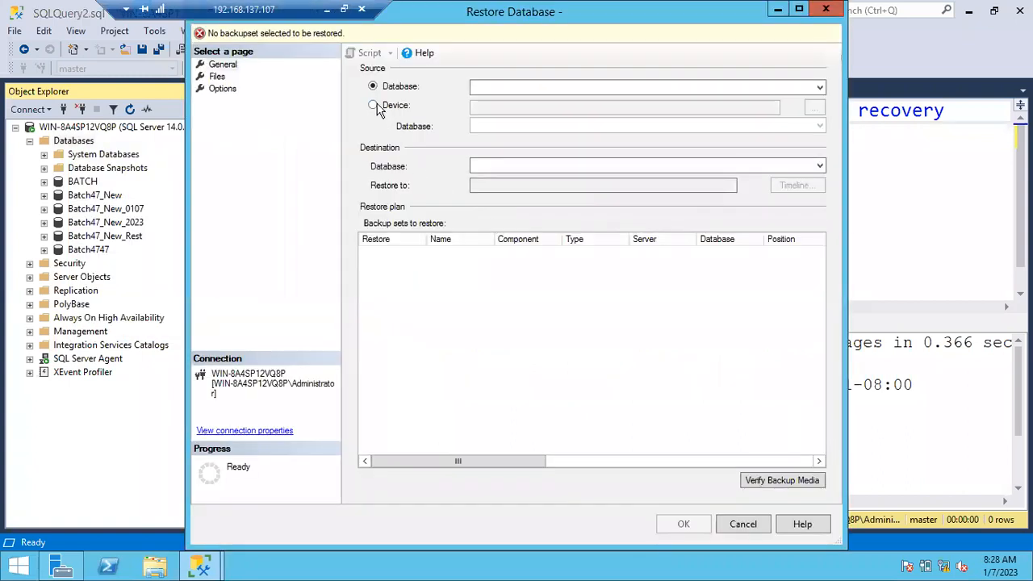
pyautogui.click(373, 105)
pyautogui.click(814, 108)
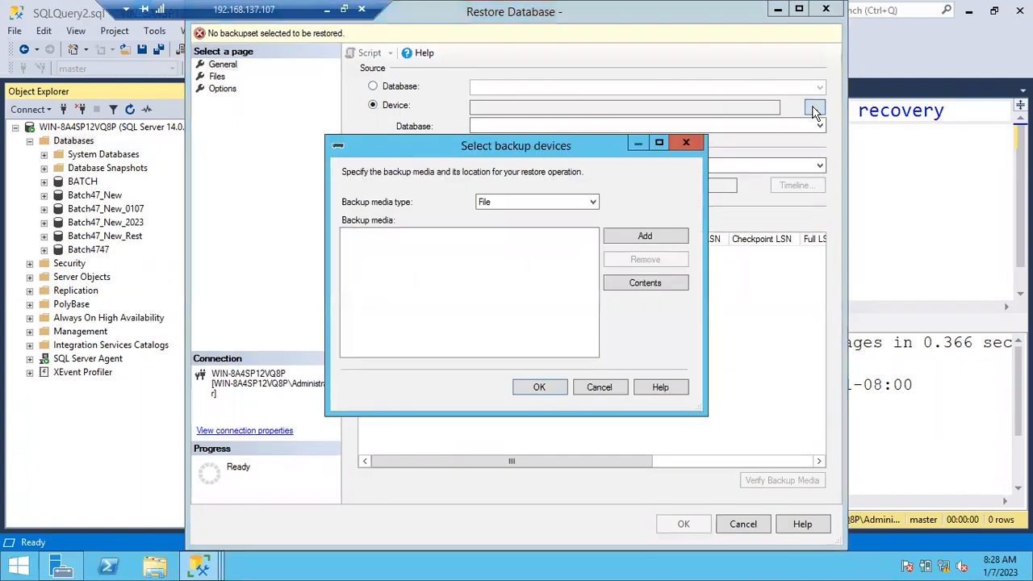
pyautogui.click(653, 241)
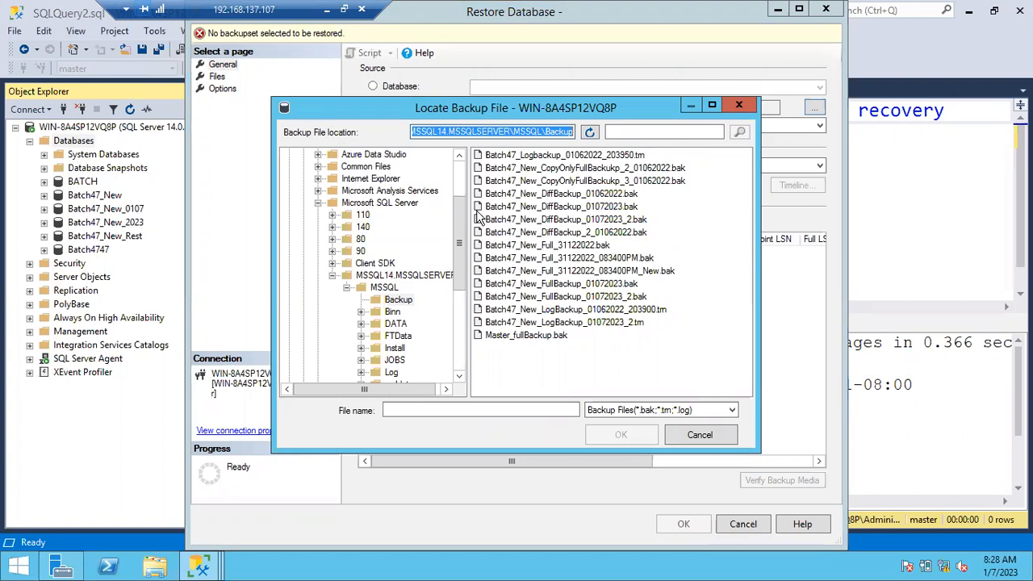
pyautogui.moveTo(462, 213); pyautogui.dragTo(458, 169)
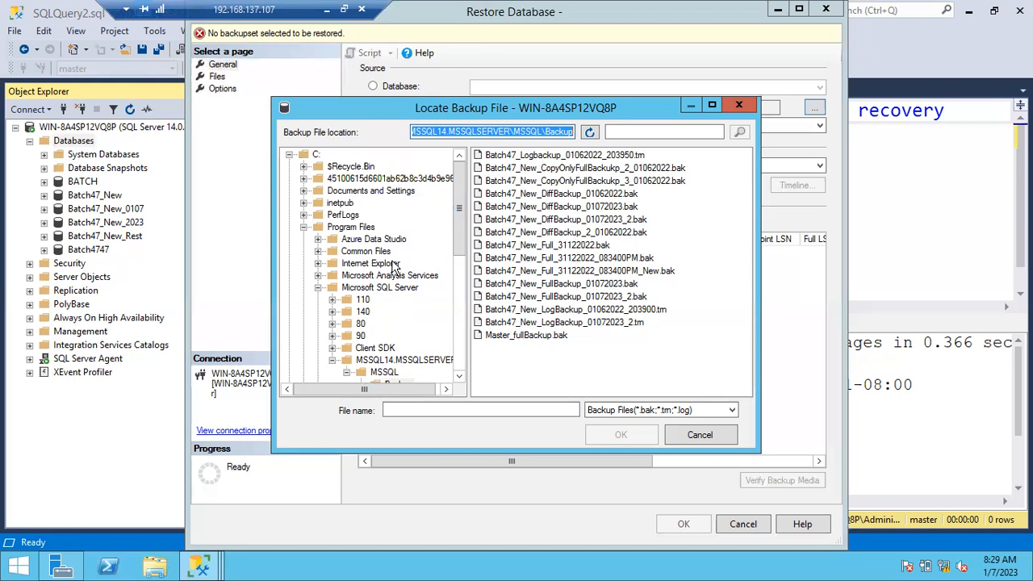
pyautogui.moveTo(458, 234); pyautogui.dragTo(456, 257)
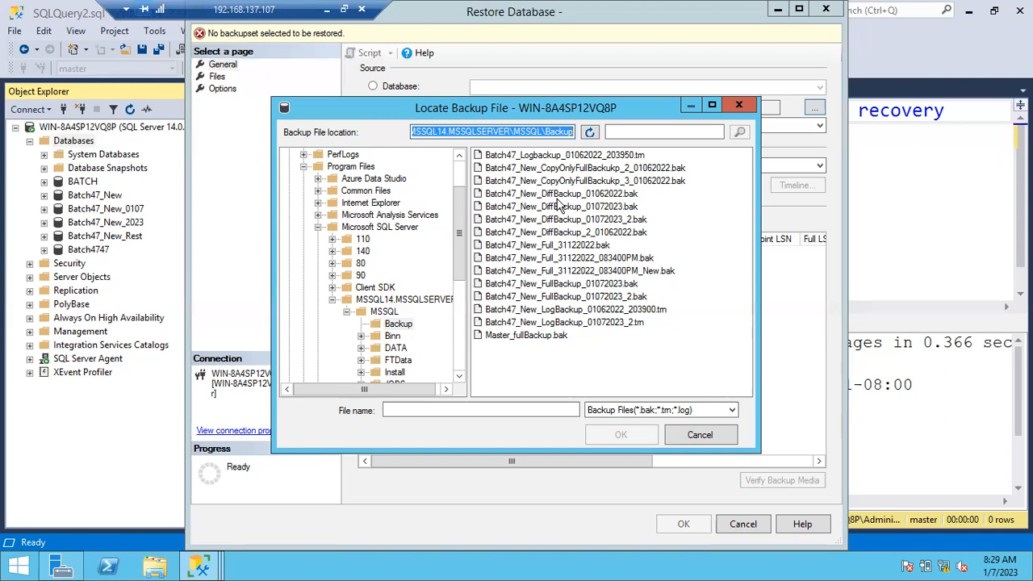
# Switch to the local Notepad notes and add the line "Data files - Seperate Drive" below the Stand BY entry.
pyautogui.press('super+r')
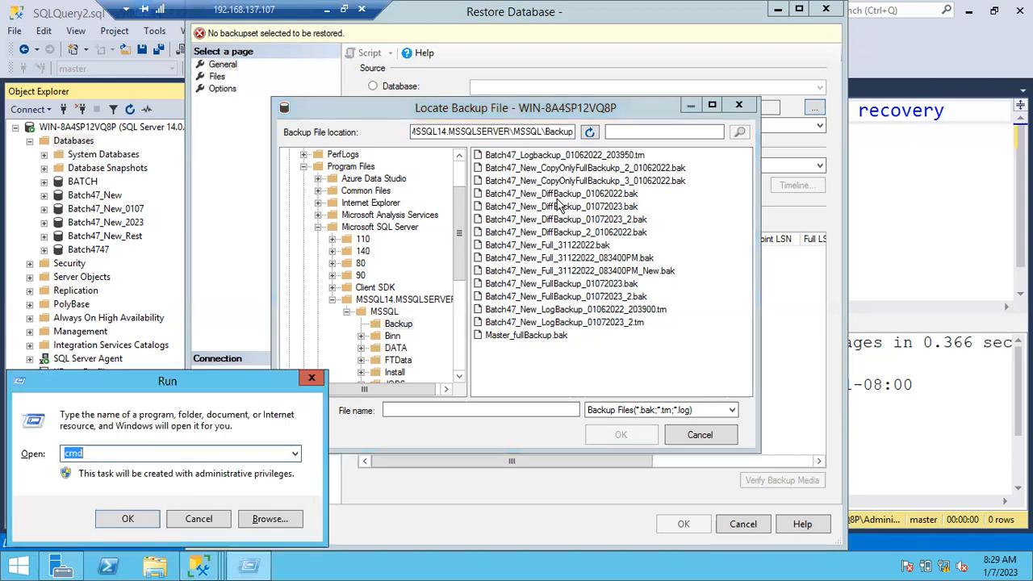
pyautogui.write('no')
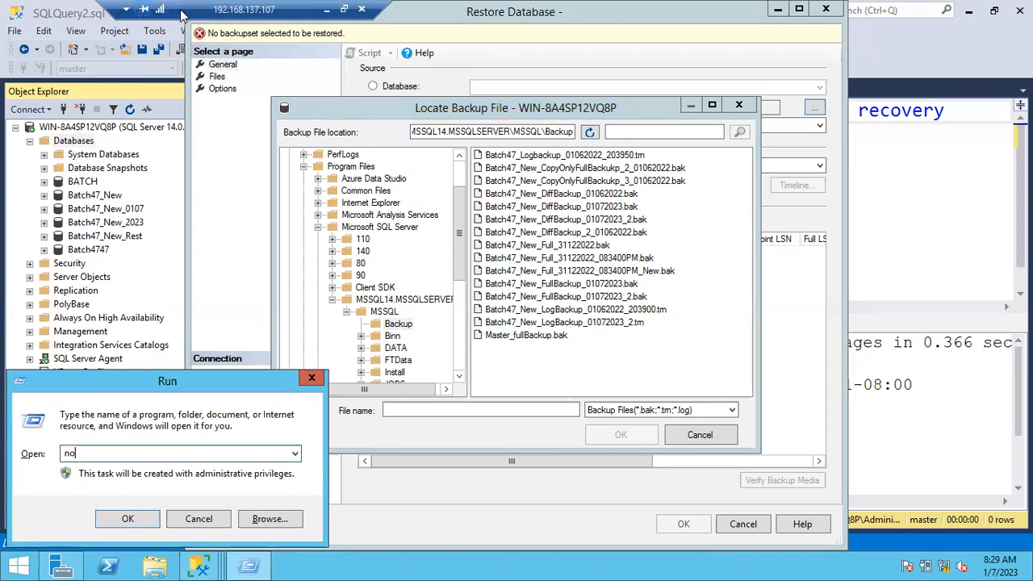
pyautogui.click(327, 9)
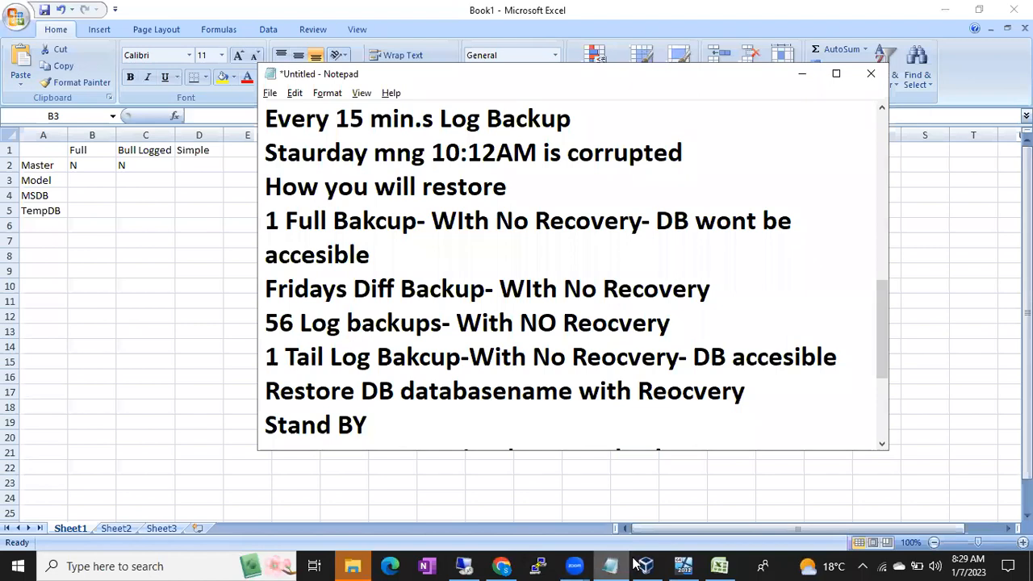
pyautogui.press('Down')
pyautogui.press('Down')
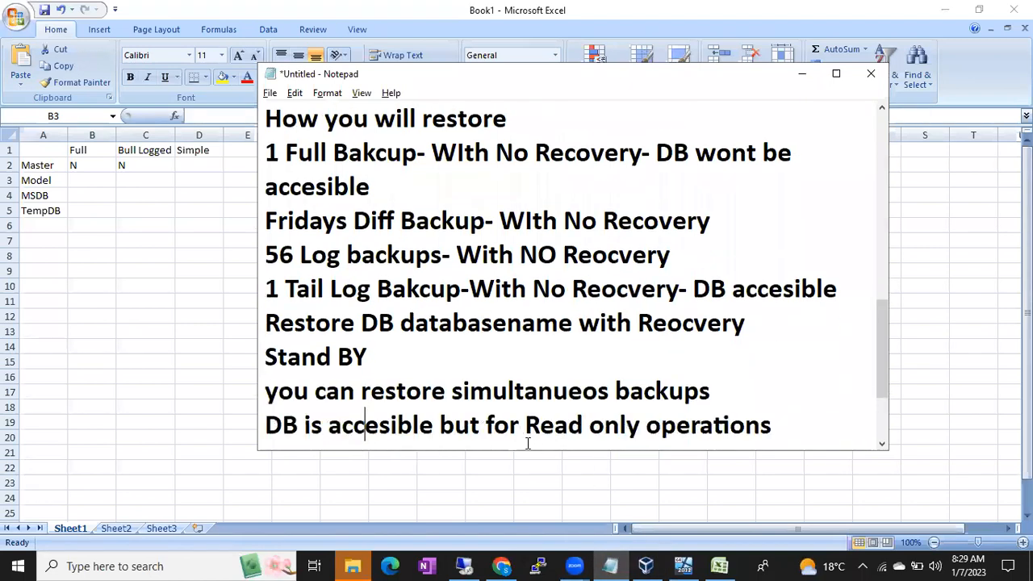
pyautogui.press('Down')
pyautogui.press('Down')
pyautogui.press('Down')
pyautogui.press('Up')
pyautogui.press('Up')
pyautogui.write('Dataf i')
pyautogui.press('BackSpace')
pyautogui.press('BackSpace')
pyautogui.press('BackSpace')
pyautogui.write('files - Sepera')
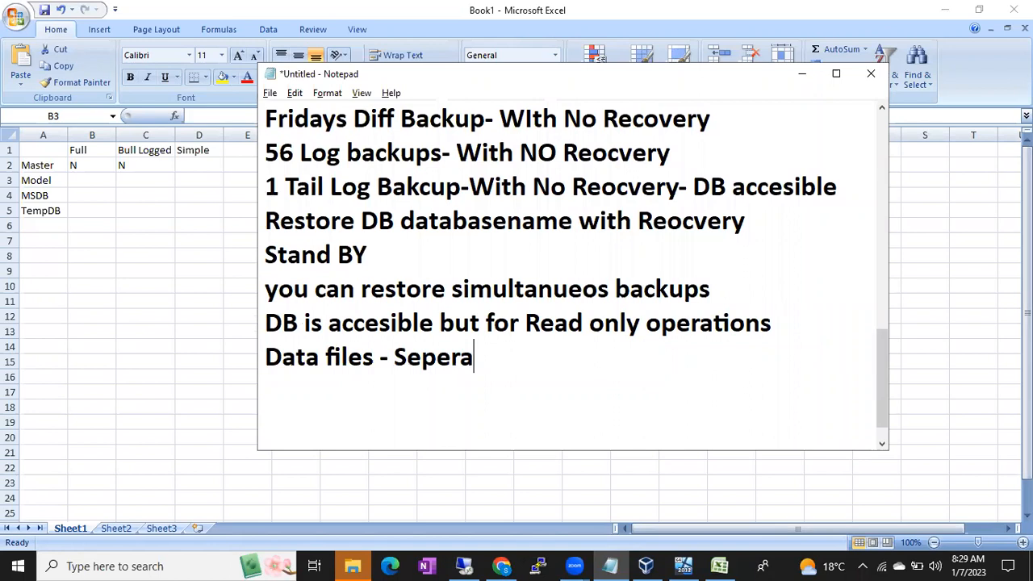
pyautogui.write('te Drive')
# Add the line "Log FIles - Seperate Drive" to the notes, reusing the drive text from the data files line.
pyautogui.press('Return')
pyautogui.write('Log F')
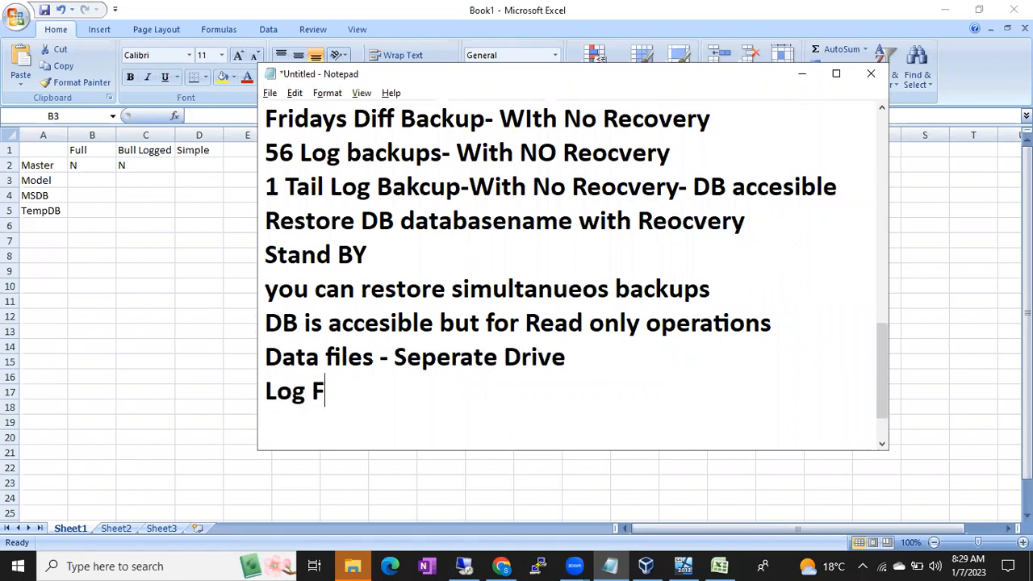
pyautogui.write('Iles -')
pyautogui.moveTo(394, 356); pyautogui.dragTo(584, 372)
pyautogui.moveTo(378, 358); pyautogui.dragTo(619, 357)
pyautogui.hotkey('ctrl', 'c')
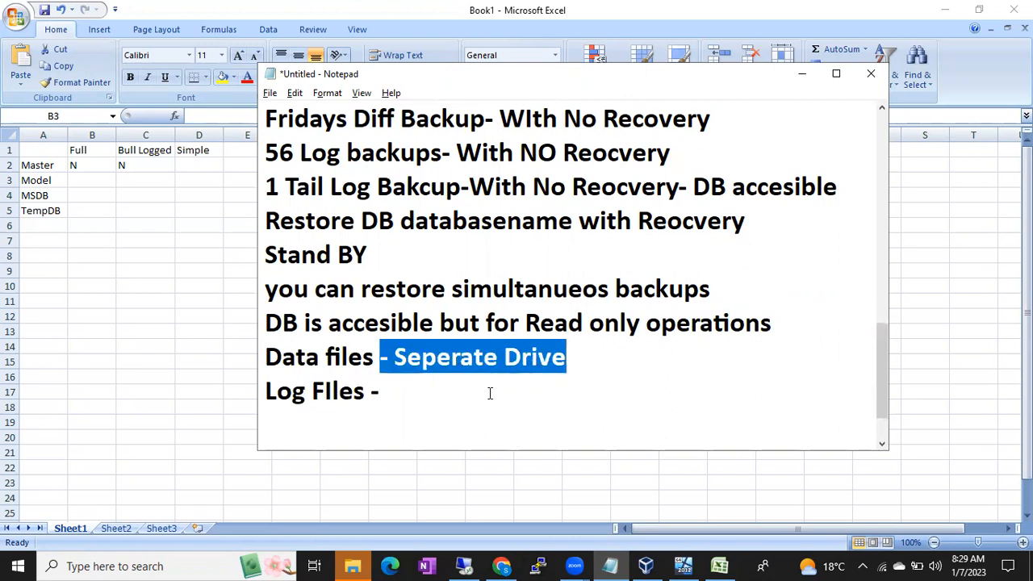
pyautogui.click(373, 393)
pyautogui.hotkey('ctrl', 'v')
# Add the lines "Temp DB - Seperate Drive" and "Backups - Seperate Drive" to the notes.
pyautogui.press('Return')
pyautogui.write('Temp DB')
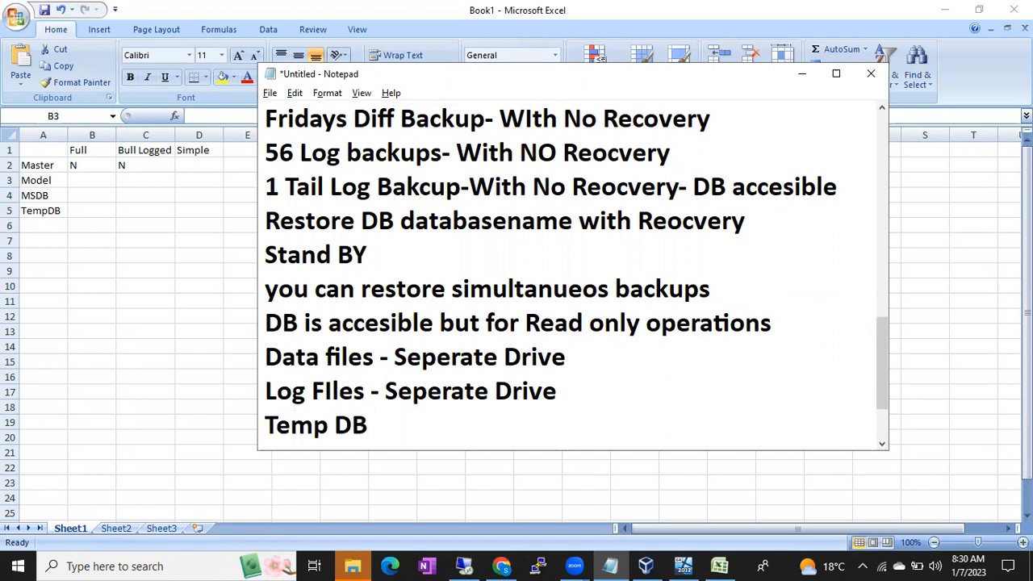
pyautogui.hotkey('ctrl', 'v')
pyautogui.press('Return')
pyautogui.write('B')
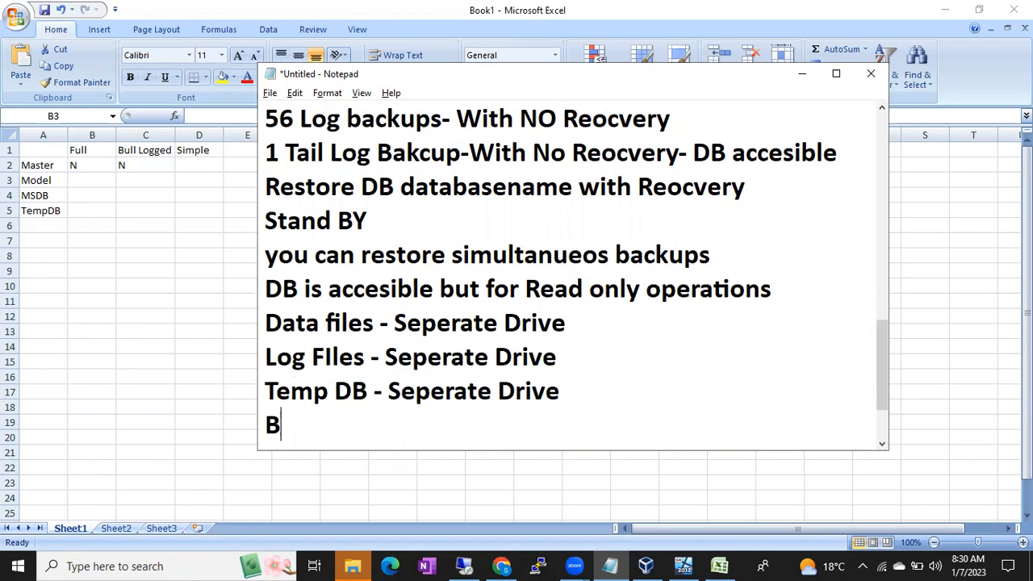
pyautogui.write('ackups')
pyautogui.hotkey('ctrl', 'v')
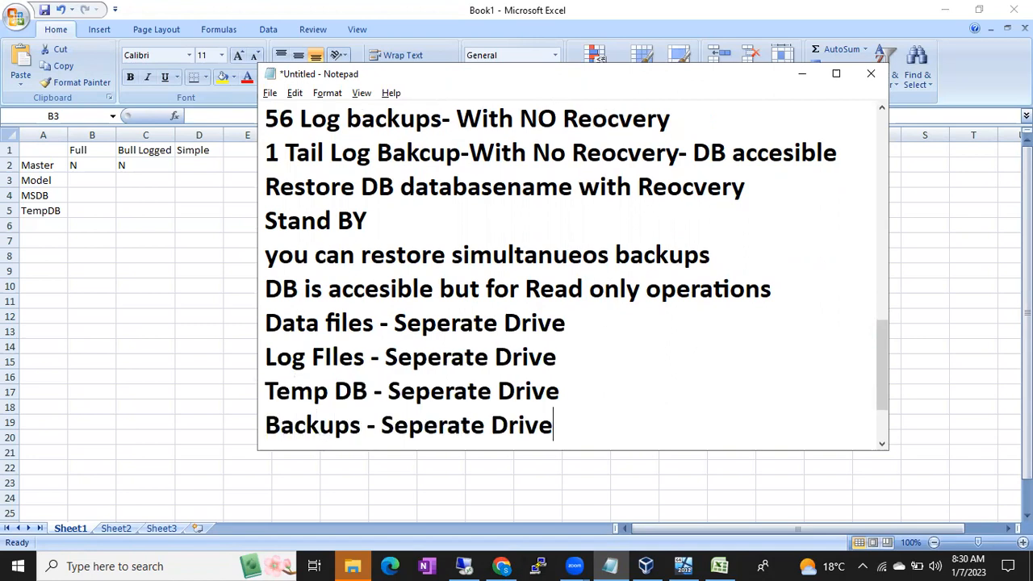
# List the backup paths X:\Full, X:\Diff Backups and X:\Log Backups on separate lines under the Backups entry.
pyautogui.press('Return')
pyautogui.write('X')
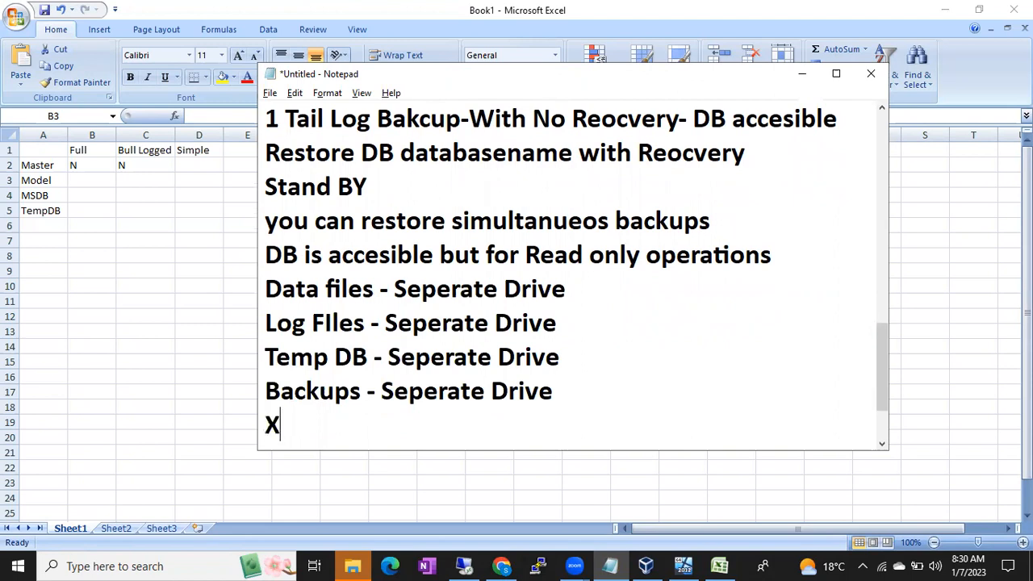
pyautogui.write(':\\Full')
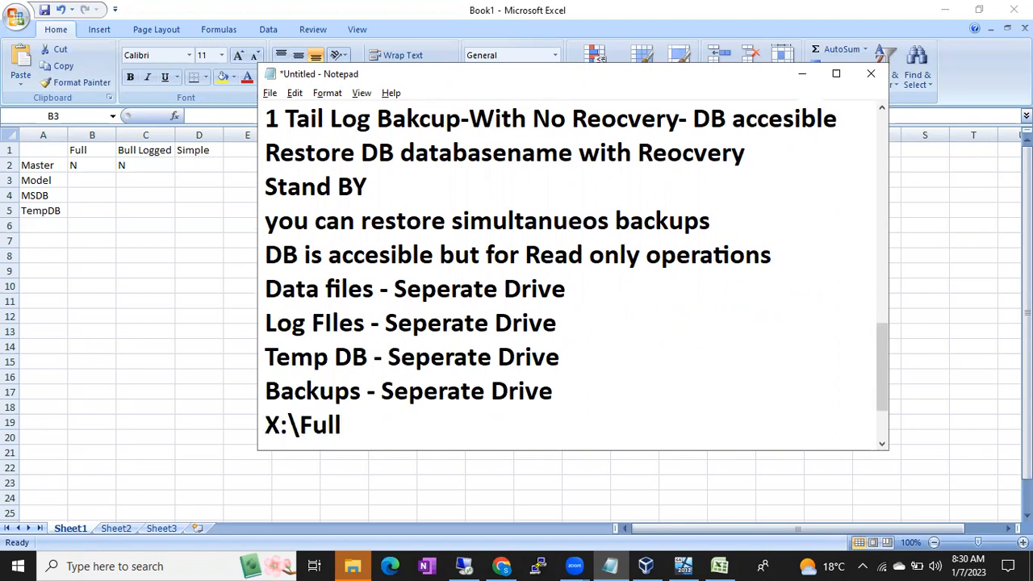
pyautogui.press('Return')
pyautogui.write('X:')
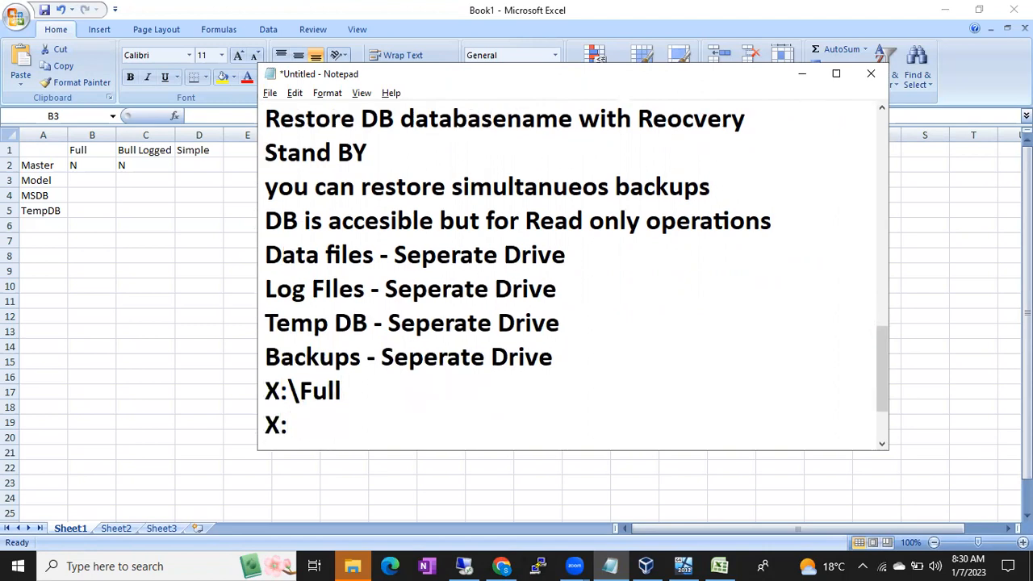
pyautogui.write('\\Diif')
pyautogui.press('BackSpace')
pyautogui.press('BackSpace')
pyautogui.write('ff Backups')
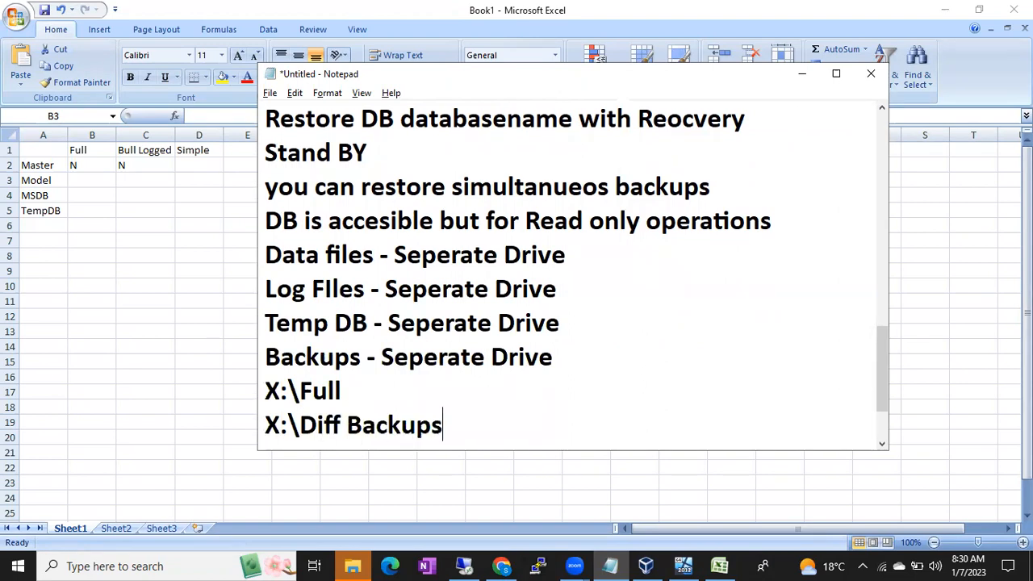
pyautogui.press('Return')
pyautogui.write('X')
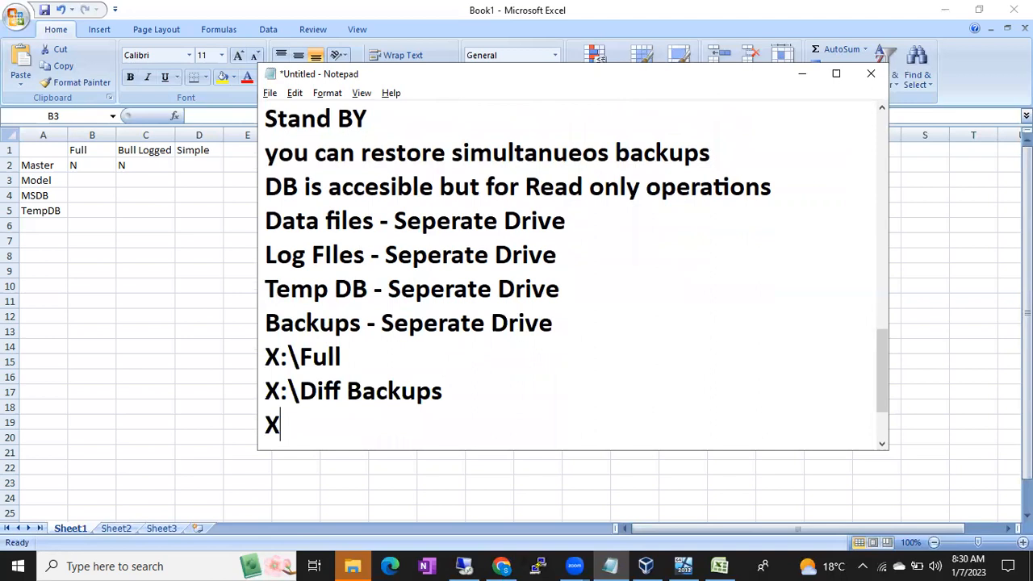
pyautogui.write(':\\Log Backups')
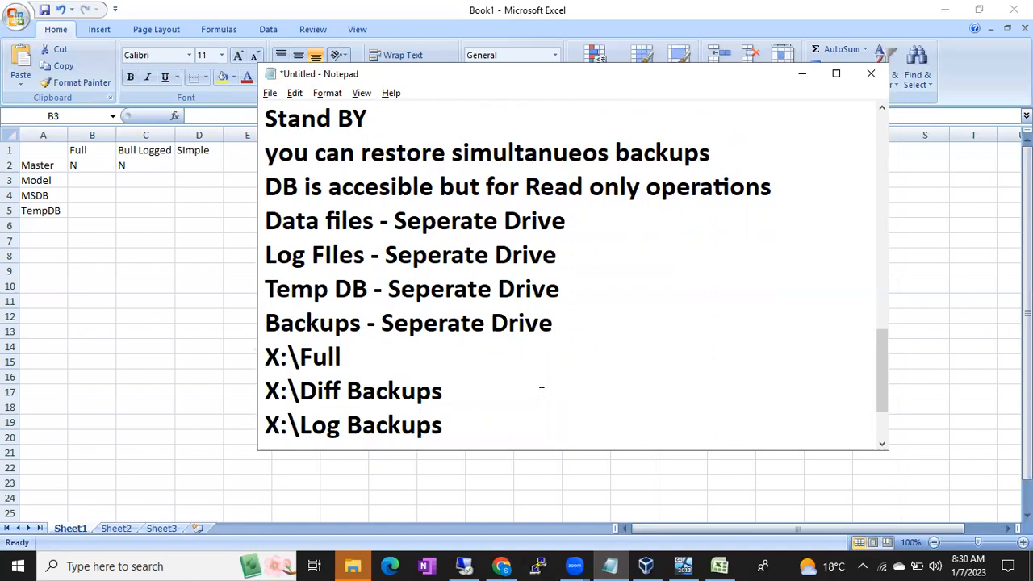
# Extend the first backup path in the notes to "X:\Full Backups".
pyautogui.click(361, 363)
pyautogui.write('Back')
pyautogui.press('BackSpace')
pyautogui.write('ckups')
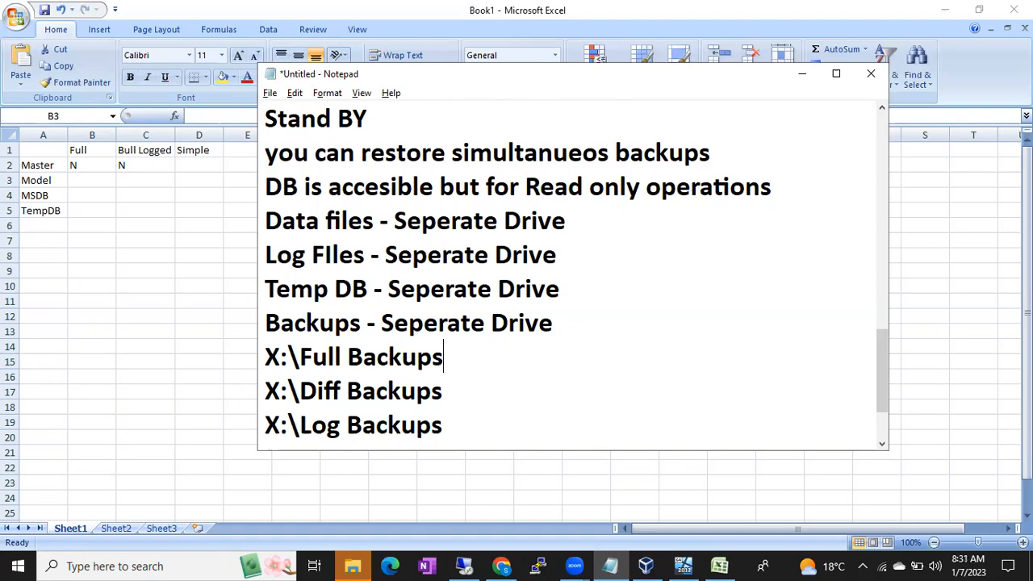
# Return to the remote server, cancel the backup file selection and open the MSSQL14.MSSQLSERVER\MSSQL\Backup folder in File Explorer.
pyautogui.click(467, 569)
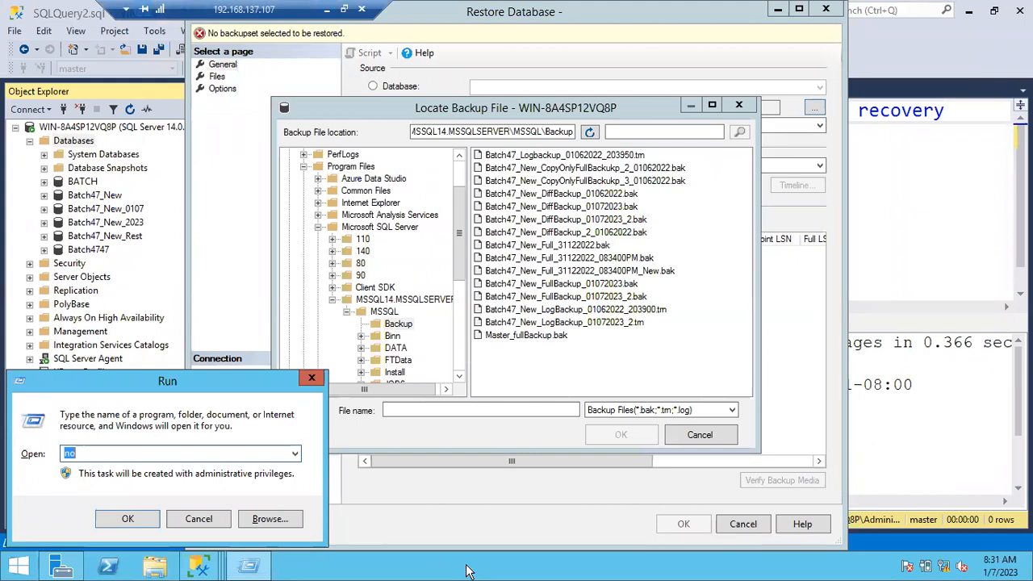
pyautogui.click(700, 436)
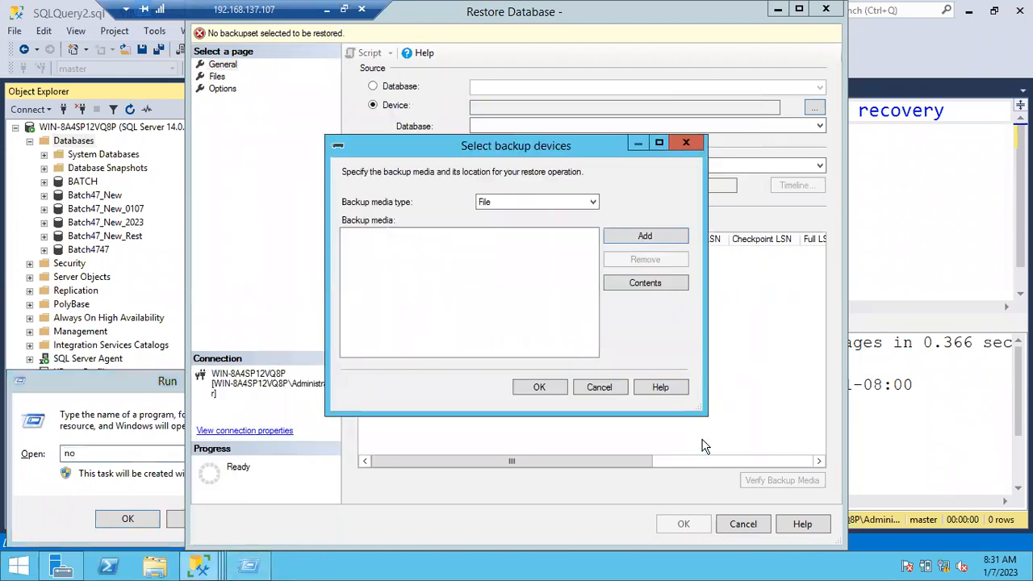
pyautogui.press('super+e')
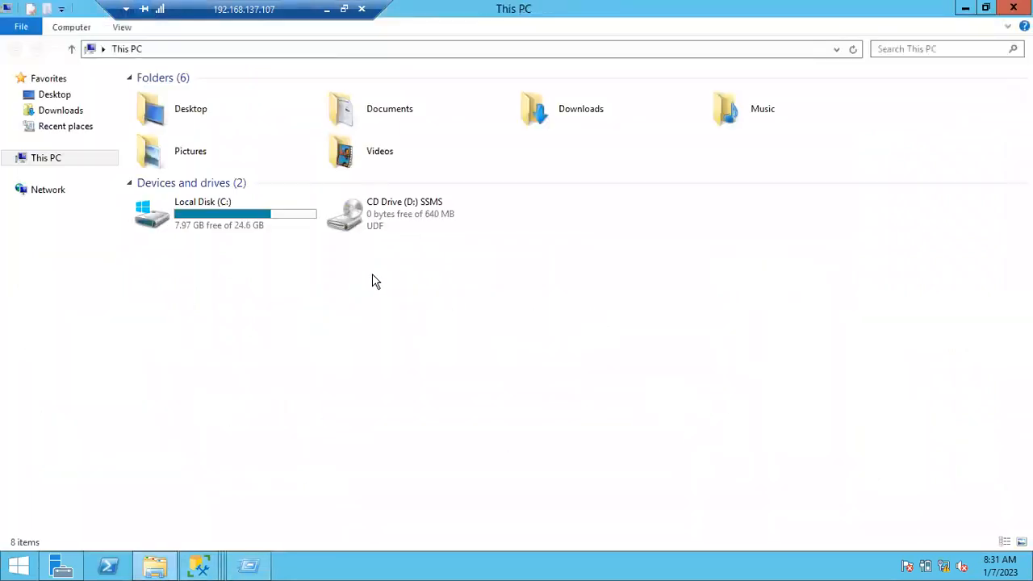
pyautogui.click(237, 233)
pyautogui.doubleClick(237, 233)
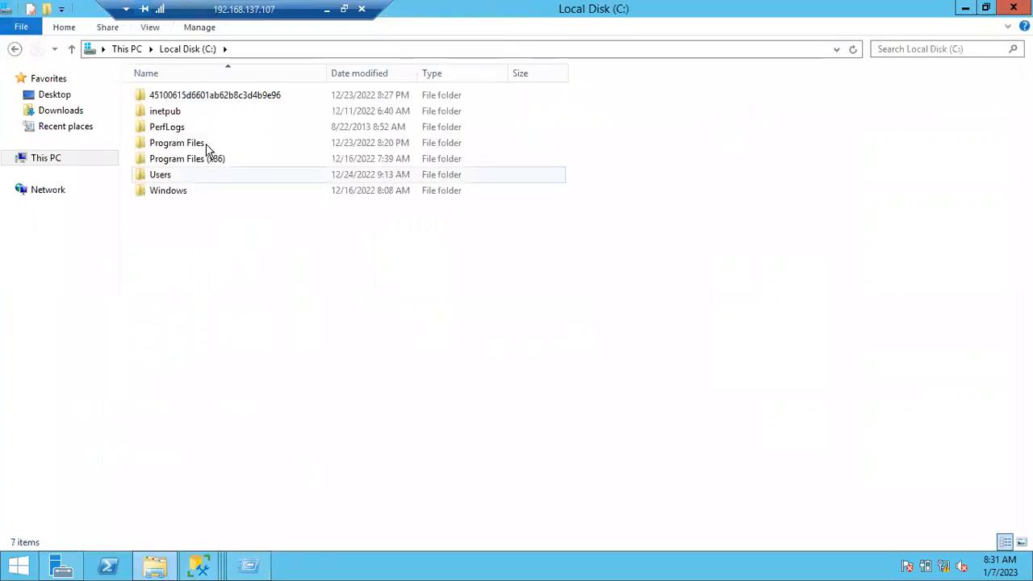
pyautogui.doubleClick(177, 150)
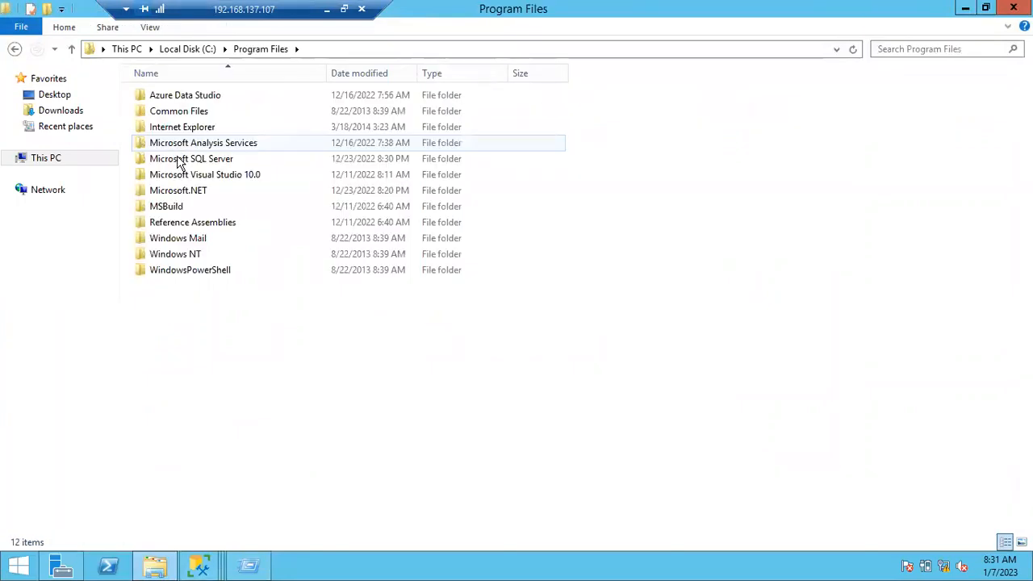
pyautogui.doubleClick(180, 162)
pyautogui.doubleClick(184, 176)
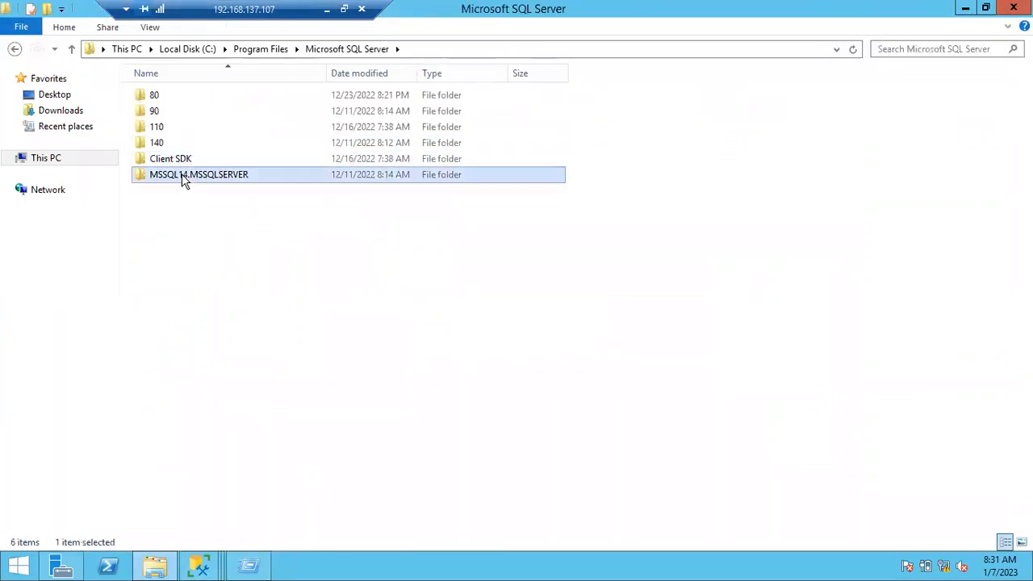
pyautogui.doubleClick(181, 98)
pyautogui.doubleClick(182, 98)
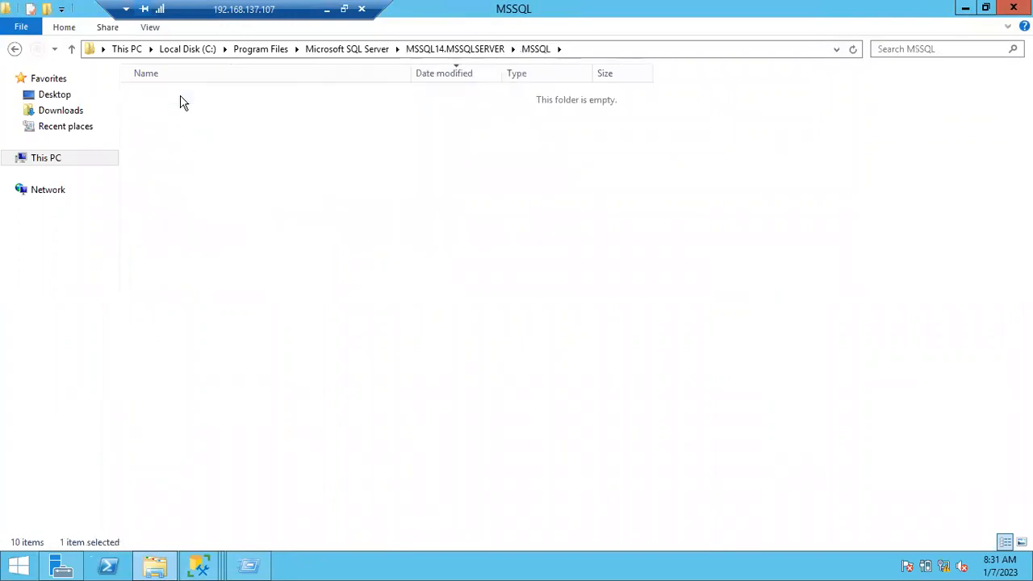
# Sort the backup files by date modified, newest first, and locate the 01072023_2 full and differential backups.
pyautogui.click(430, 76)
pyautogui.click(429, 76)
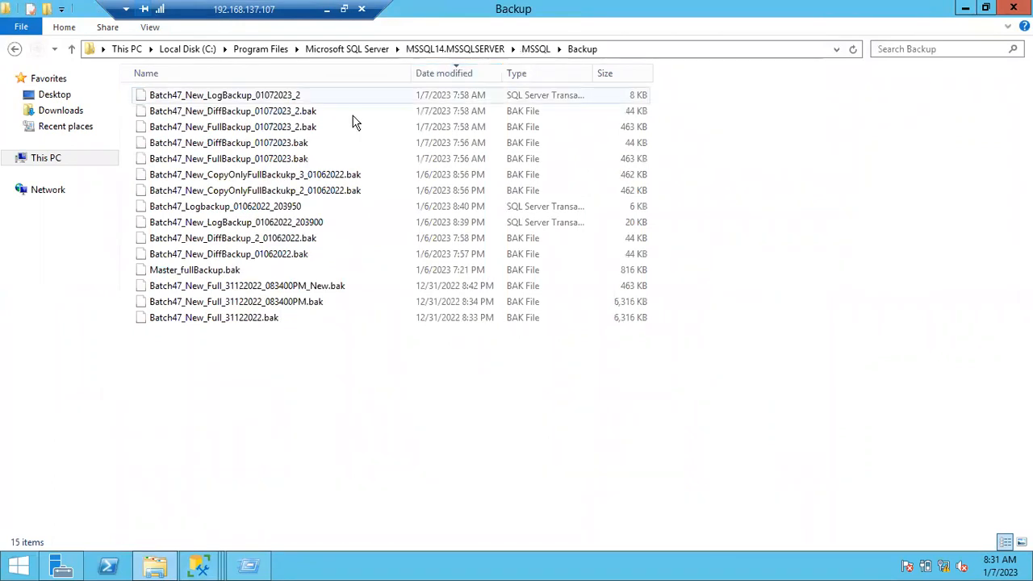
pyautogui.click(283, 129)
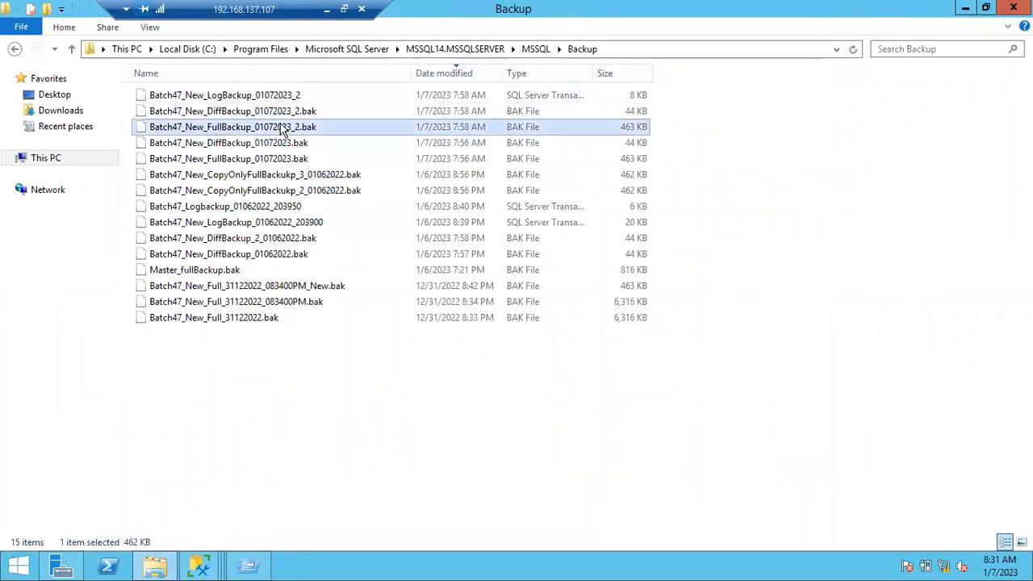
pyautogui.click(270, 115)
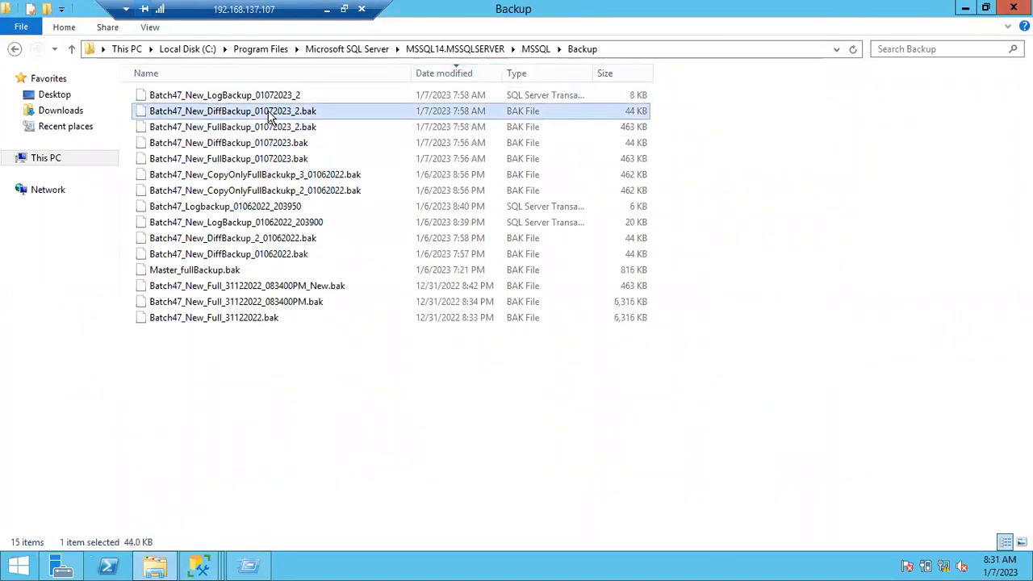
# Create a folder named Backup at the root of the C: drive in a new File Explorer window and open it.
pyautogui.press('super+e')
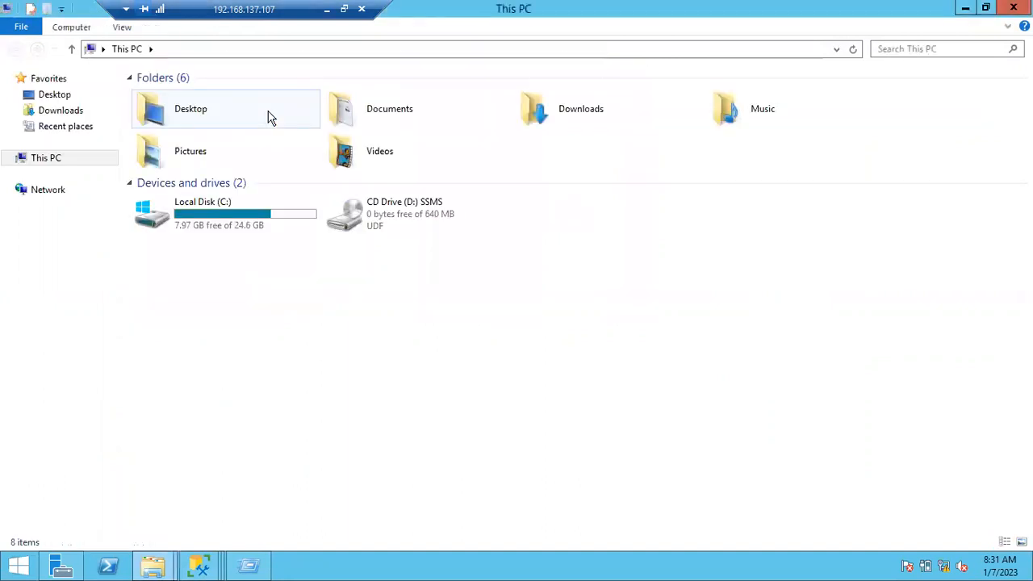
pyautogui.doubleClick(205, 221)
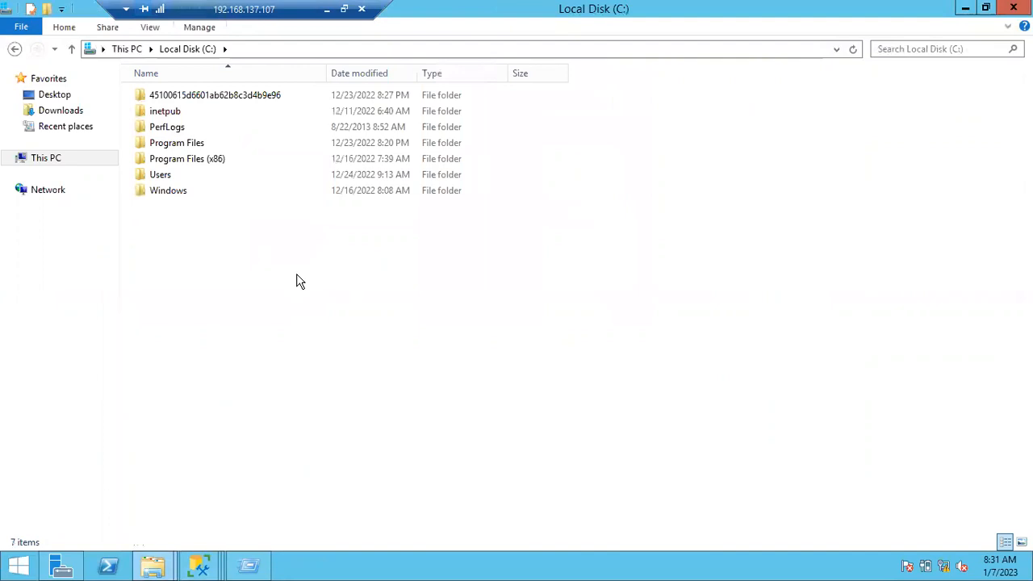
pyautogui.hotkey('ctrl', 'shift', 'n')
pyautogui.write('Backup')
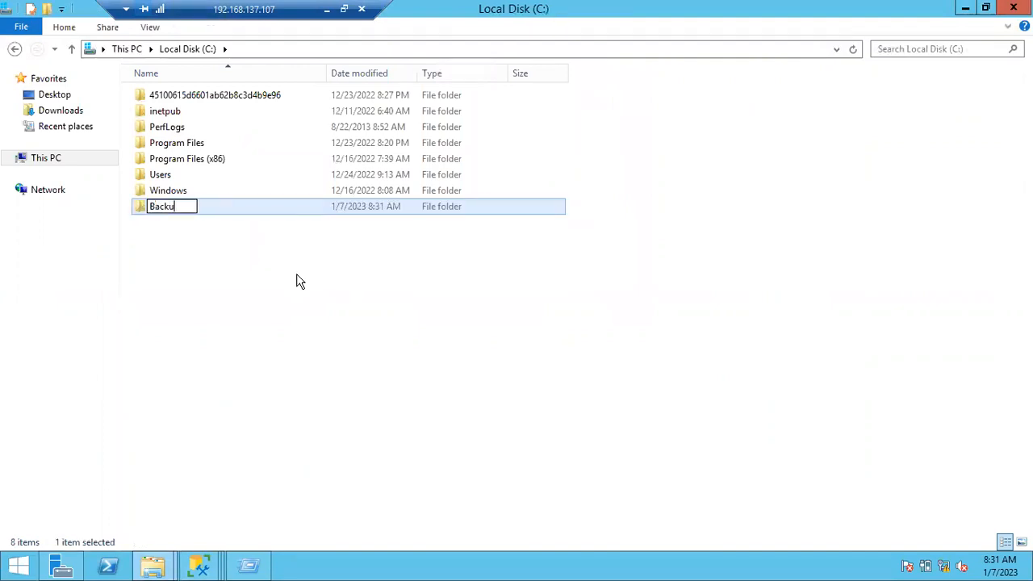
pyautogui.press('Return')
pyautogui.press('Return')
# Create two subfolders named "Diff Backup" and "Log Backup" inside C:\Backup.
pyautogui.hotkey('ctrl', 'shift', 'n')
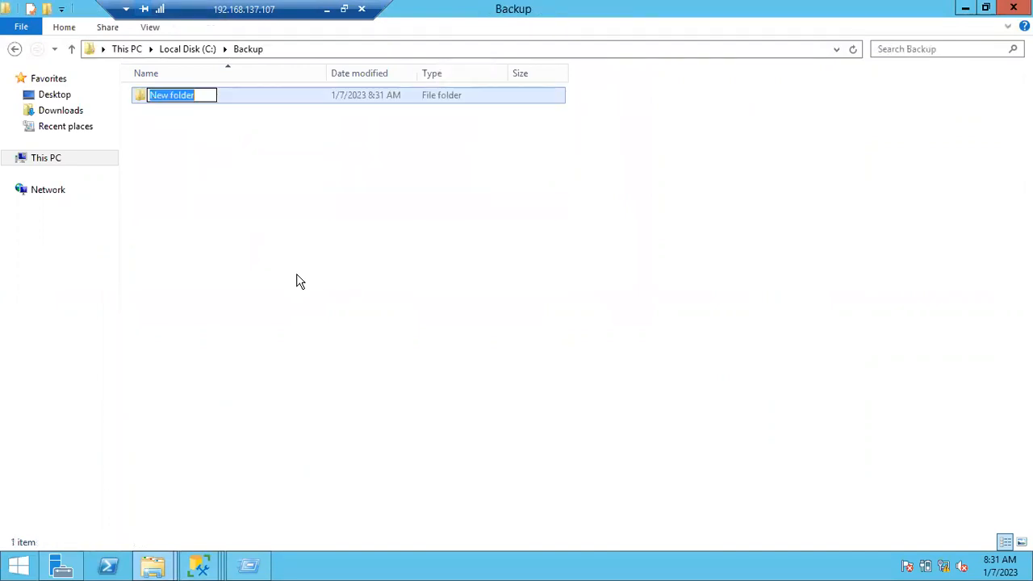
pyautogui.write('Diff Backup')
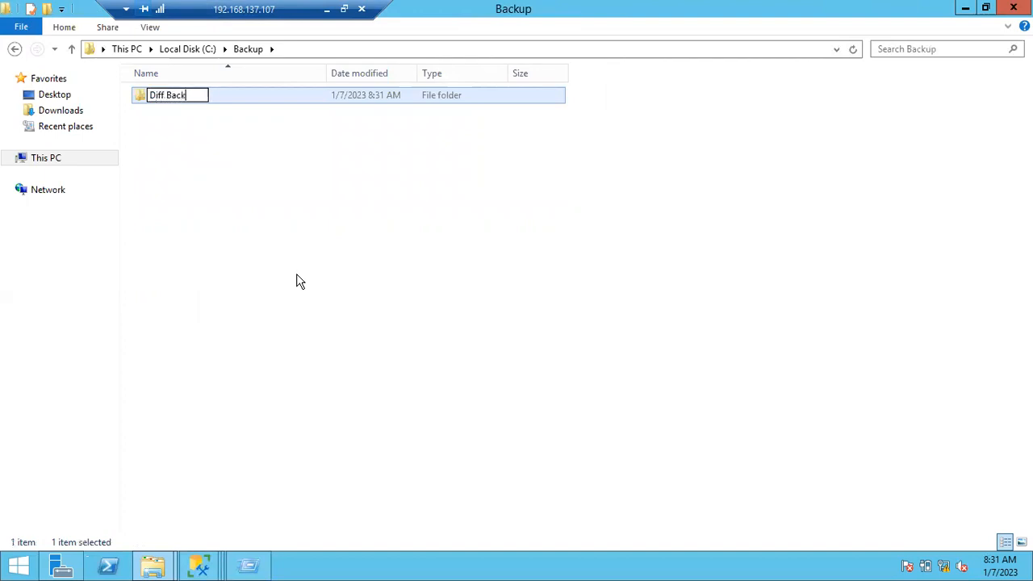
pyautogui.press('Return')
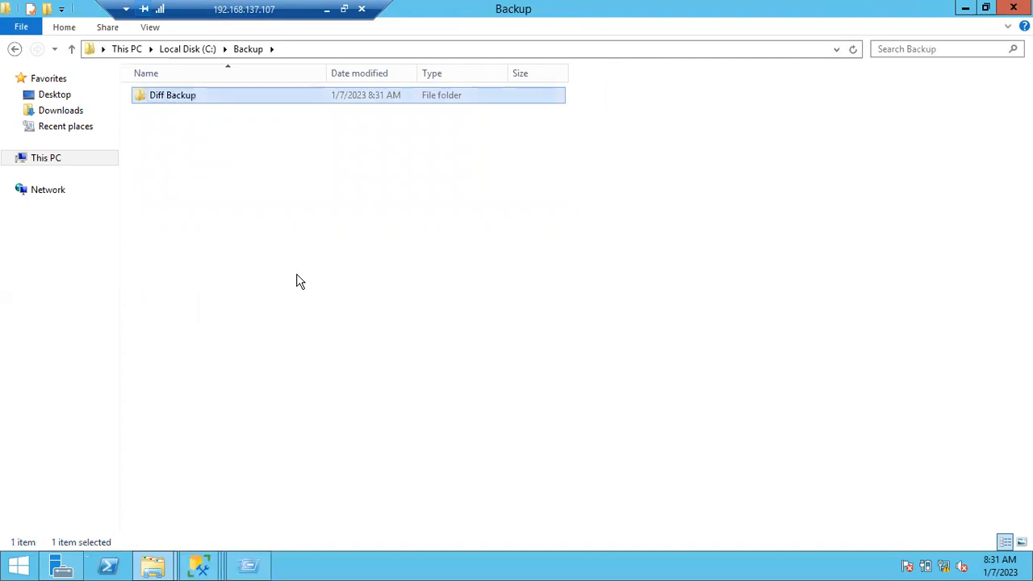
pyautogui.hotkey('ctrl', 'shift', 'n')
pyautogui.write('Log Backup')
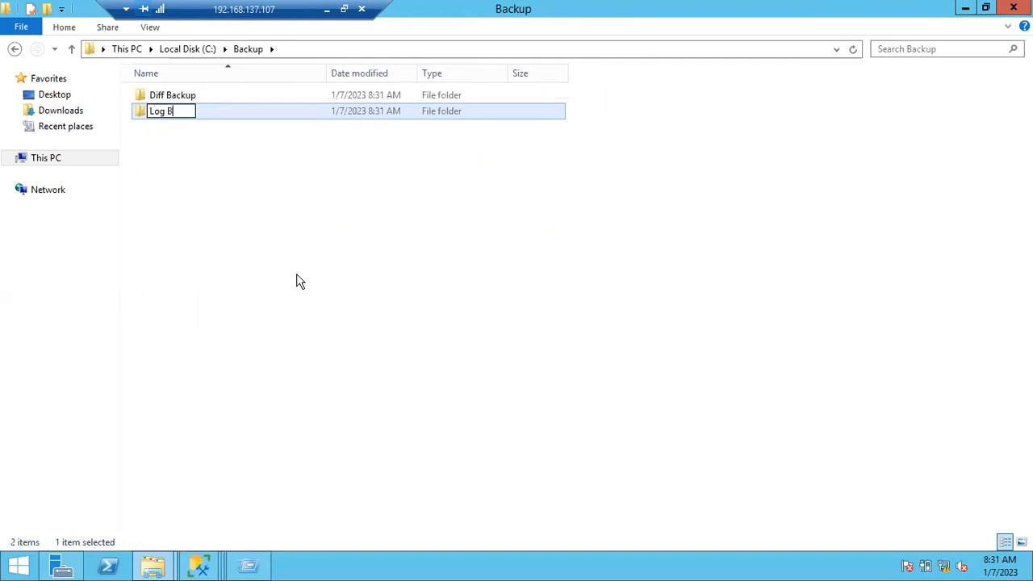
pyautogui.press('Return')
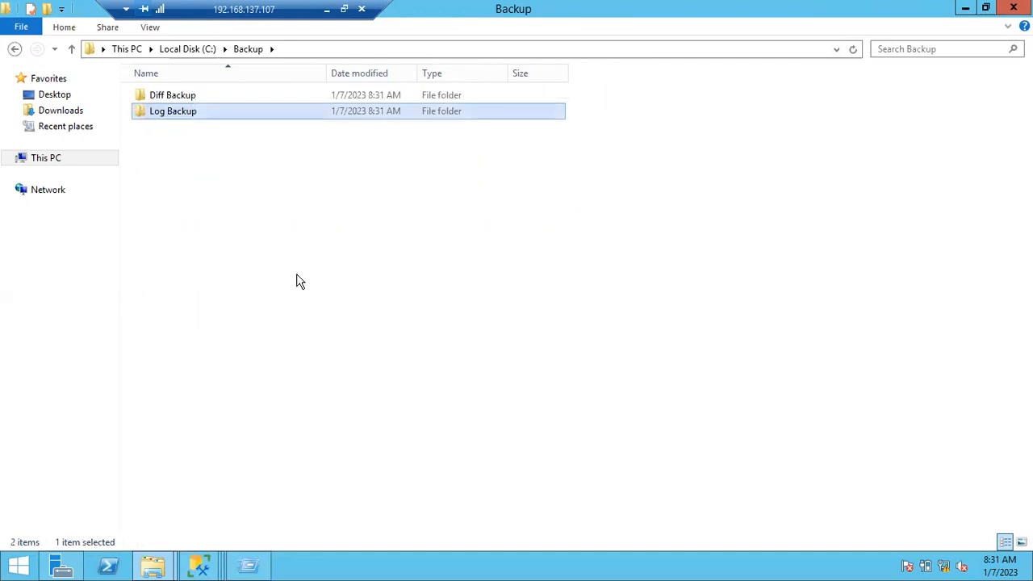
# Paste the copied differential backup Batch47_New_DiffBackup_01072023_2.bak into C:\Backup\Diff Backup.
pyautogui.press('Up')
pyautogui.press('Return')
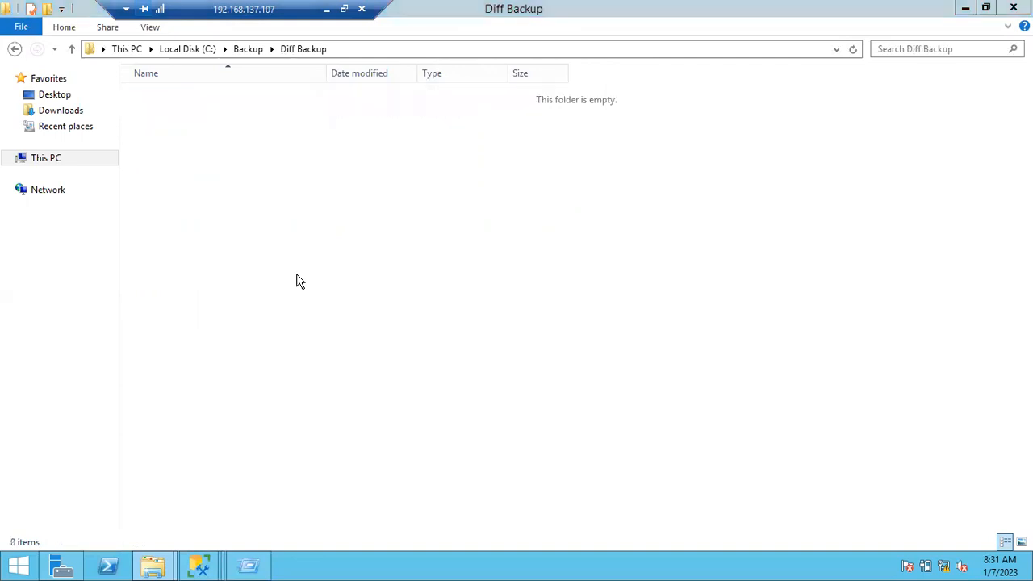
pyautogui.hotkey('ctrl', 'v')
# Copy the Batch47_New_LogBackup_01072023_2 file from the MSSQL Backup folder into C:\Backup\Log Backup.
pyautogui.hotkey('alt', 'Tab')
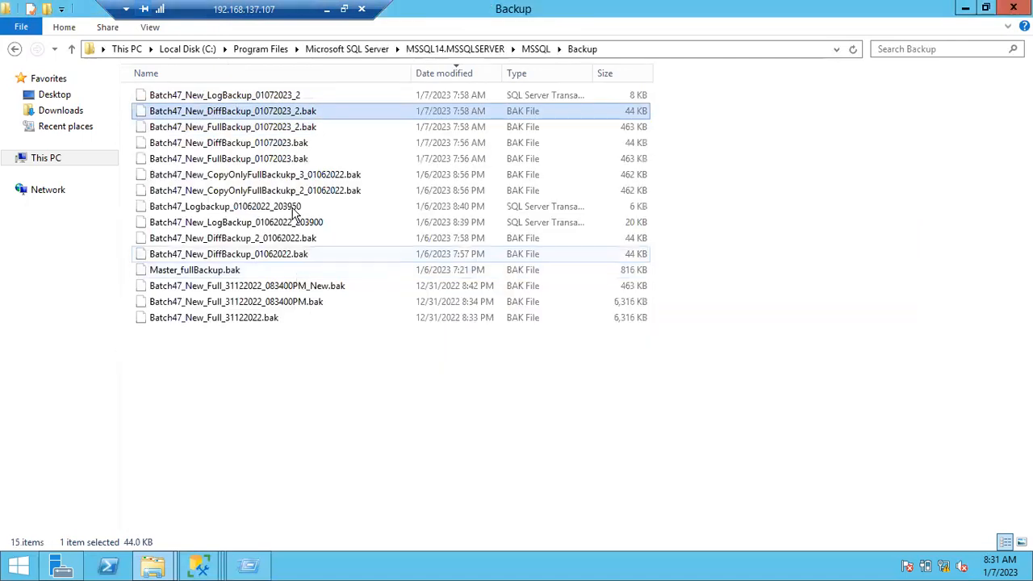
pyautogui.click(258, 129)
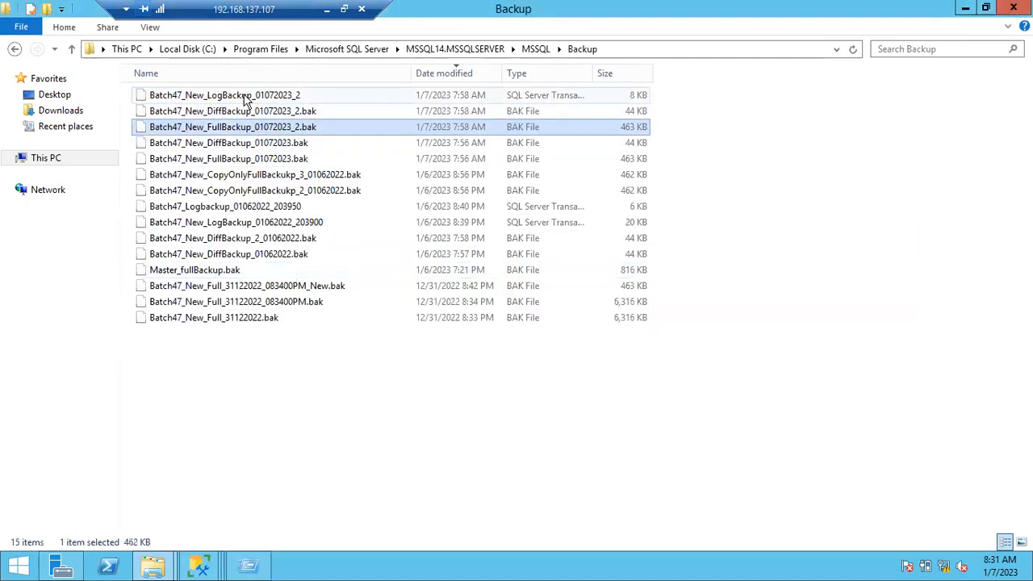
pyautogui.click(245, 97)
pyautogui.hotkey('alt', 'Tab')
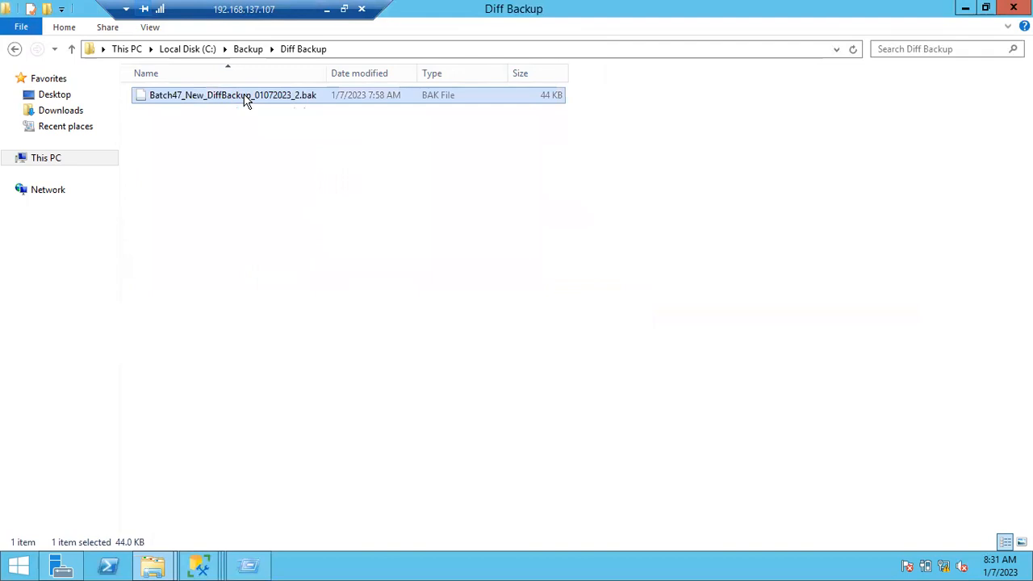
pyautogui.click(251, 50)
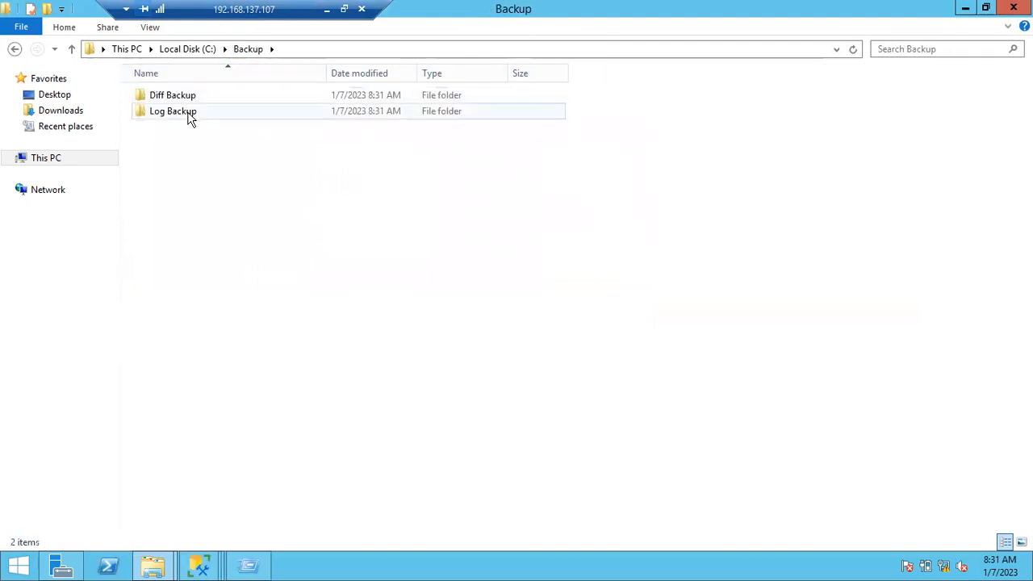
pyautogui.doubleClick(189, 111)
pyautogui.hotkey('ctrl', 'v')
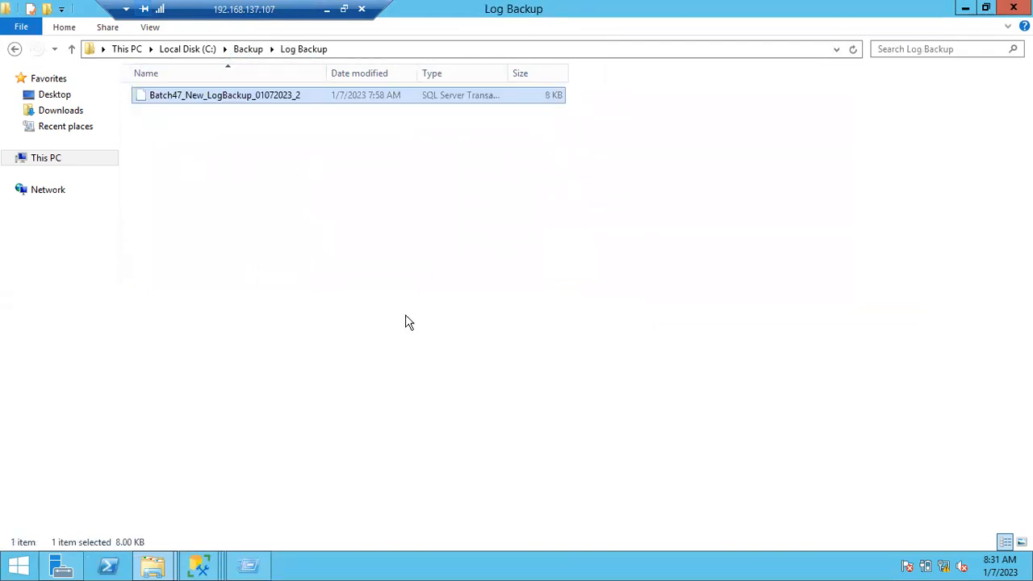
# Return to the backup device selection and add Batch47_New_FullBackup_01072023_2.bak from the MSSQL Backup folder as backup media.
pyautogui.moveTo(200, 567)
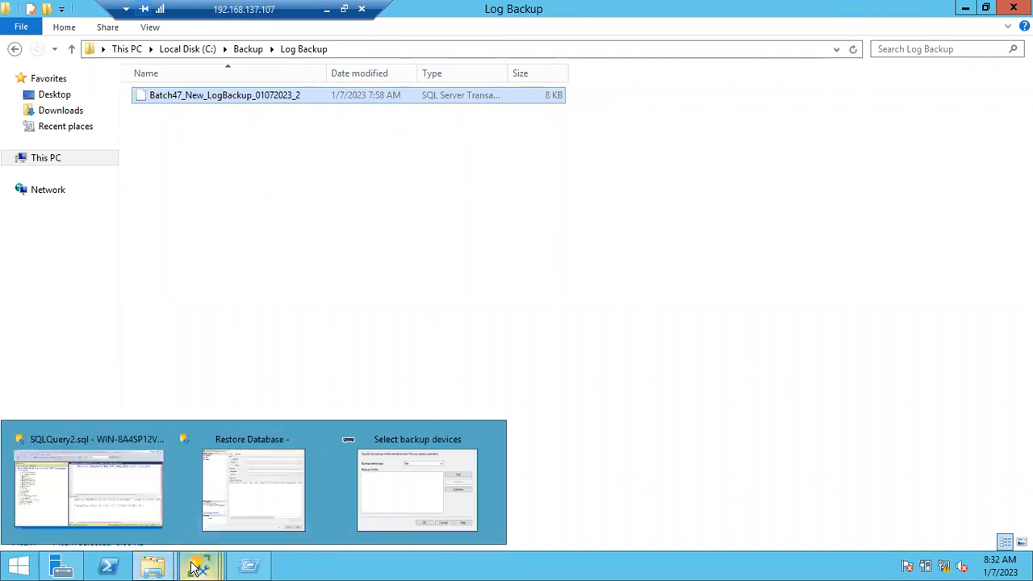
pyautogui.click(367, 484)
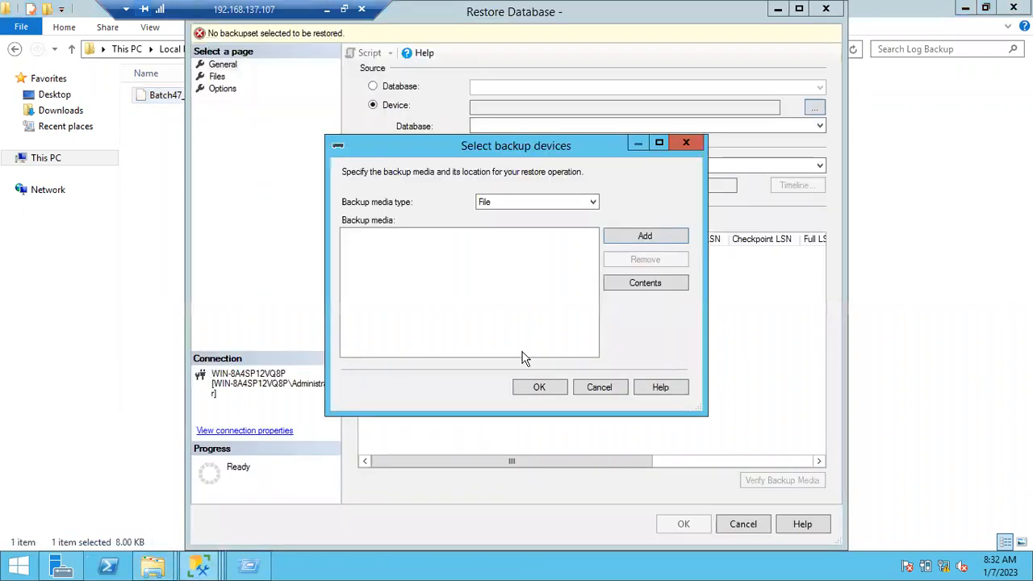
pyautogui.click(650, 238)
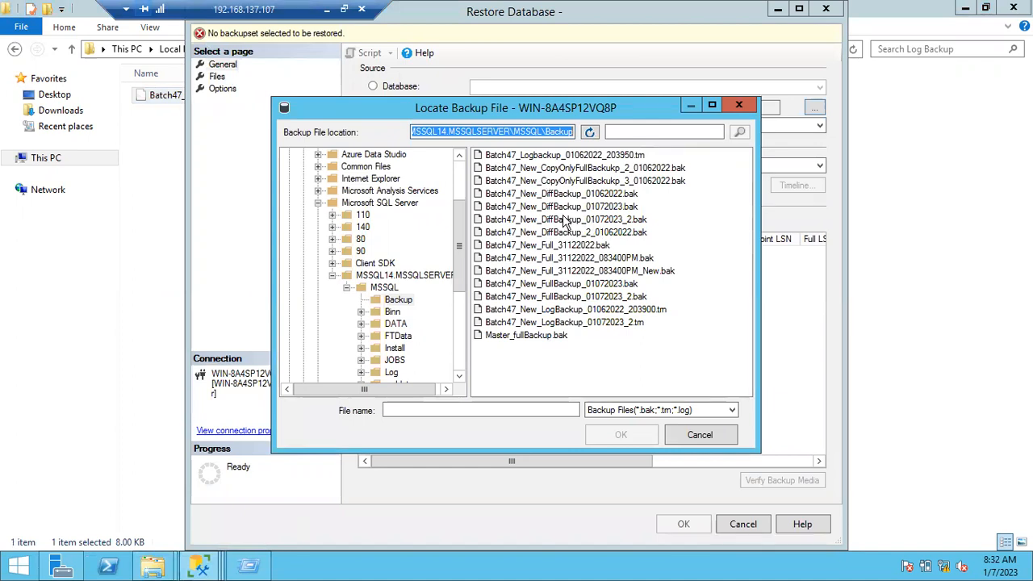
pyautogui.doubleClick(562, 297)
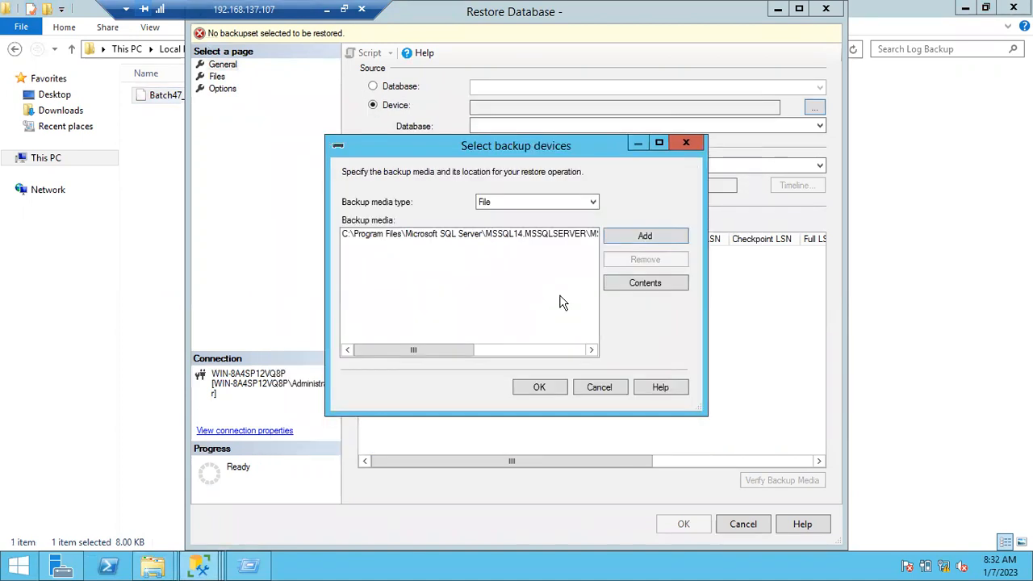
# Add Batch47_New_DiffBackup_01072023_2.bak from C:\Backup\Diff Backup to the restore's backup media.
pyautogui.click(637, 236)
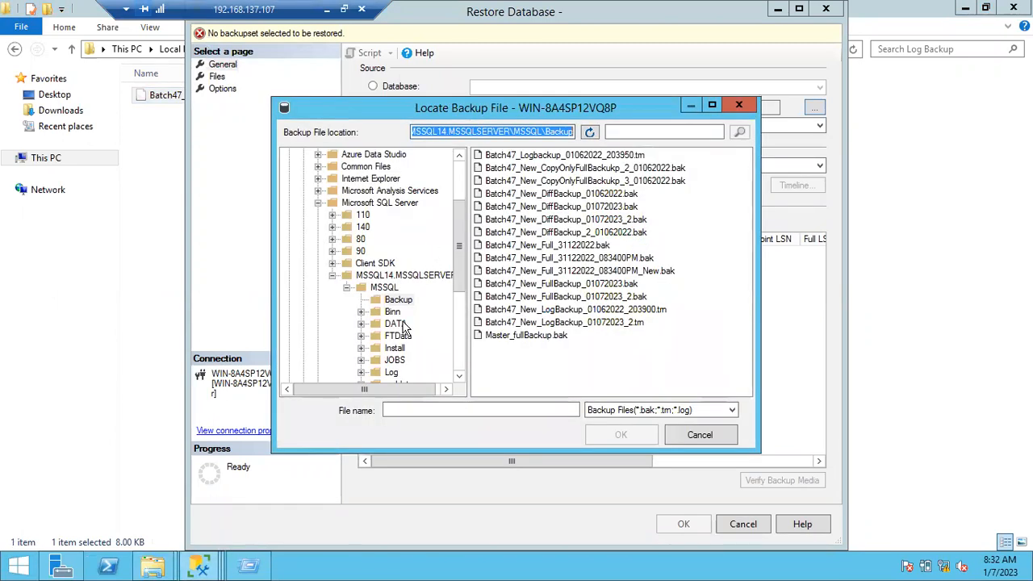
pyautogui.click(319, 202)
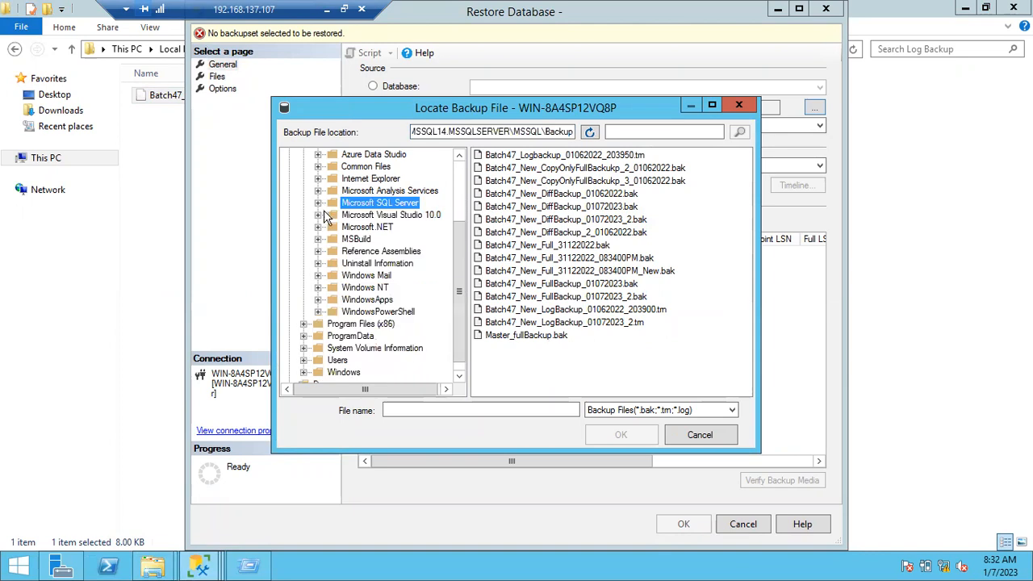
pyautogui.scroll(3, 353, 290)
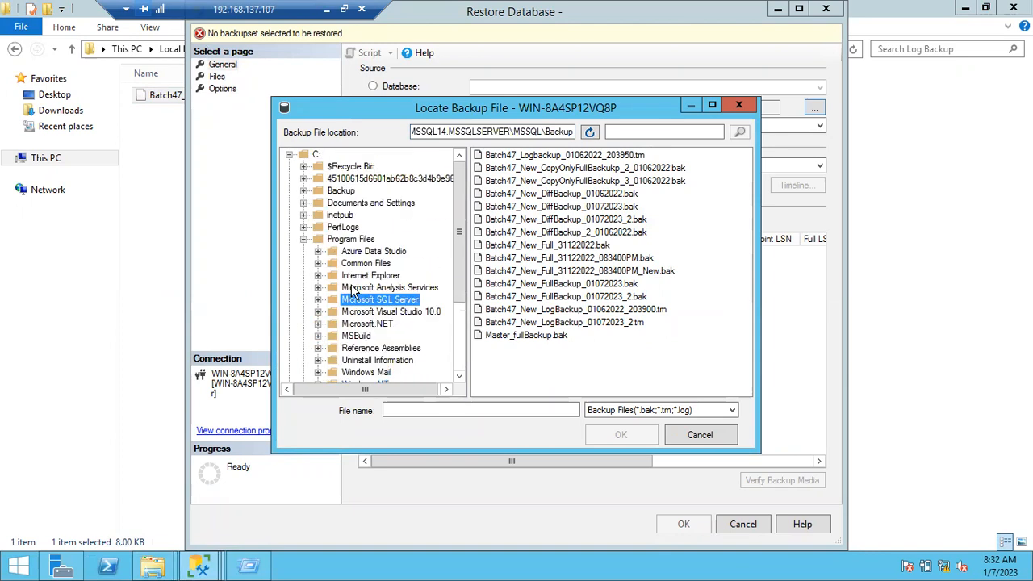
pyautogui.click(318, 192)
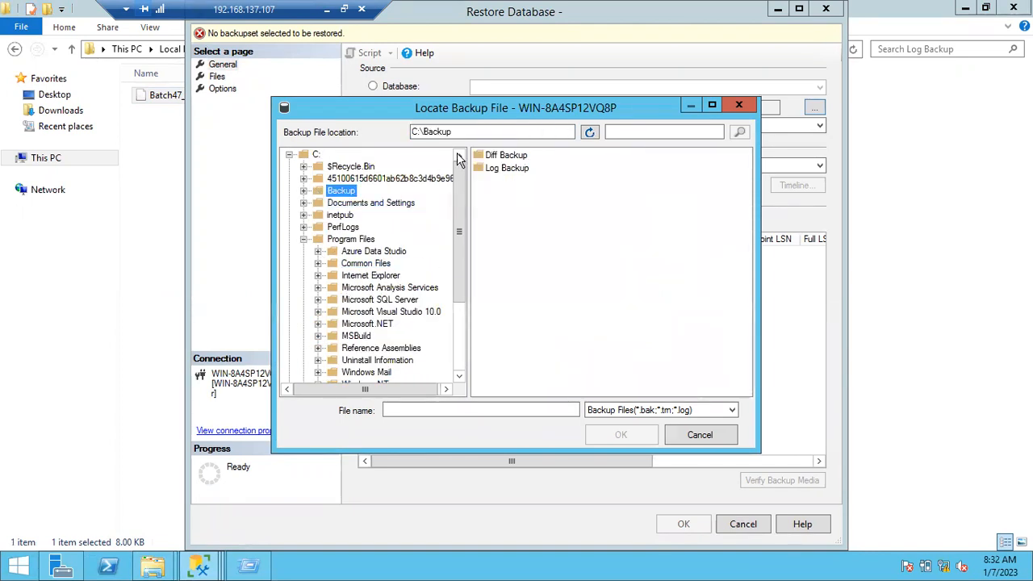
pyautogui.click(303, 190)
pyautogui.click(337, 203)
pyautogui.click(515, 159)
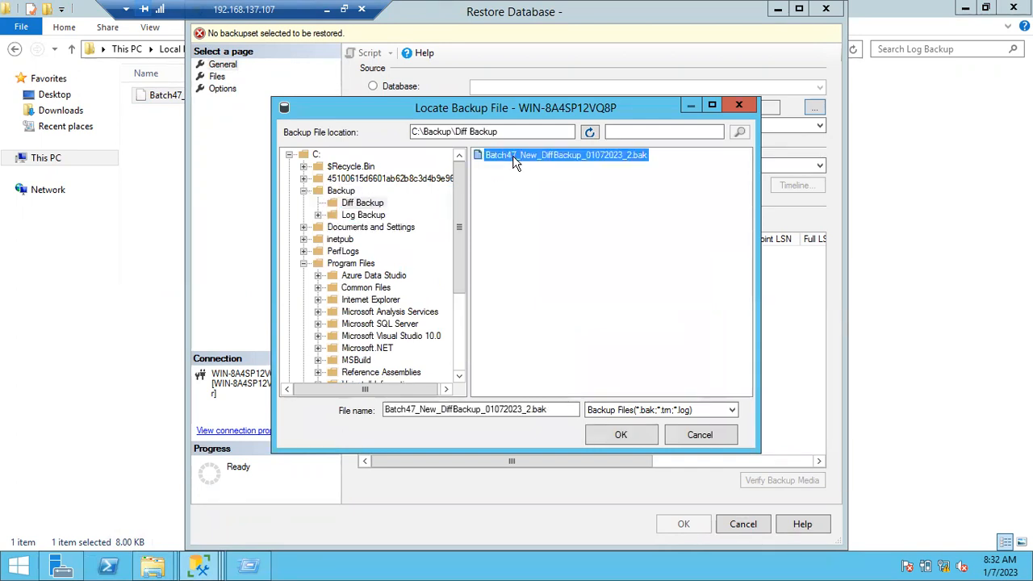
pyautogui.doubleClick(515, 159)
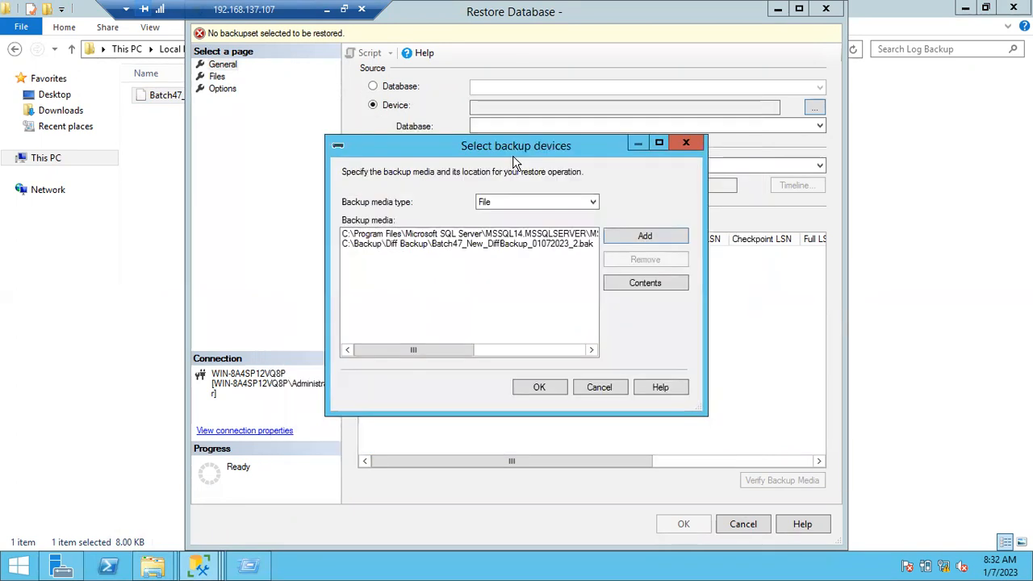
# Add Batch47_New_LogBackup_01072023_2.trn from C:\Backup\Log Backup as backup media and load all three devices into the restore plan.
pyautogui.click(634, 239)
pyautogui.click(365, 214)
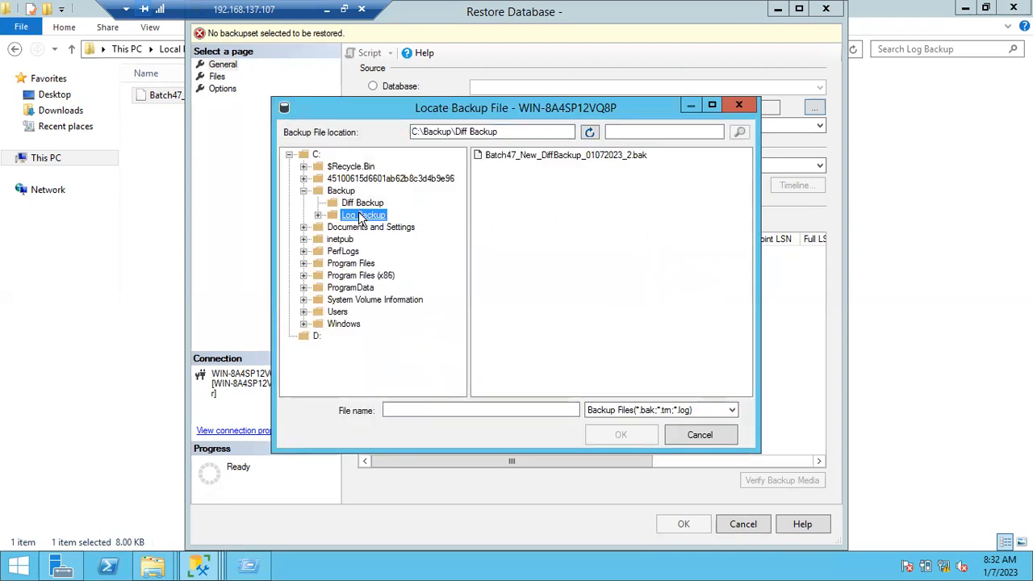
pyautogui.click(521, 157)
pyautogui.doubleClick(521, 157)
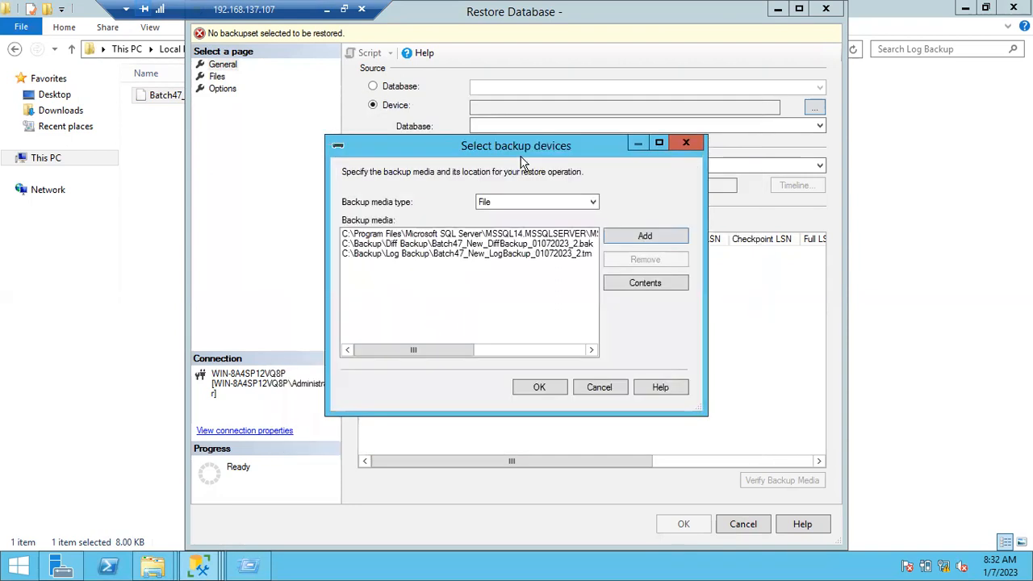
pyautogui.click(549, 389)
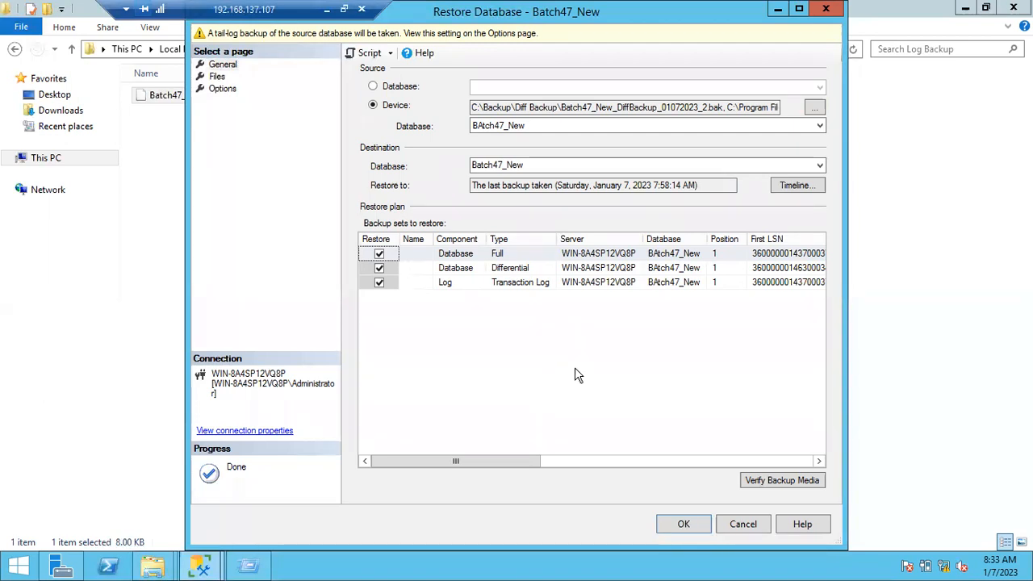
# Examine the log backup file's device contents, widening the First LSN, Last LSN and Checkpoint LSN columns to read them in full.
pyautogui.click(527, 288)
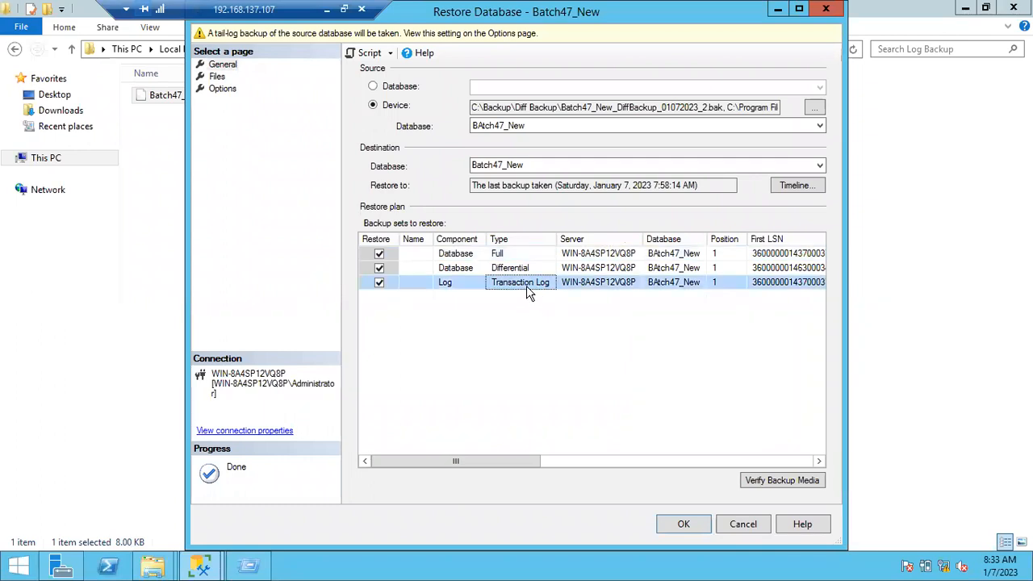
pyautogui.click(813, 108)
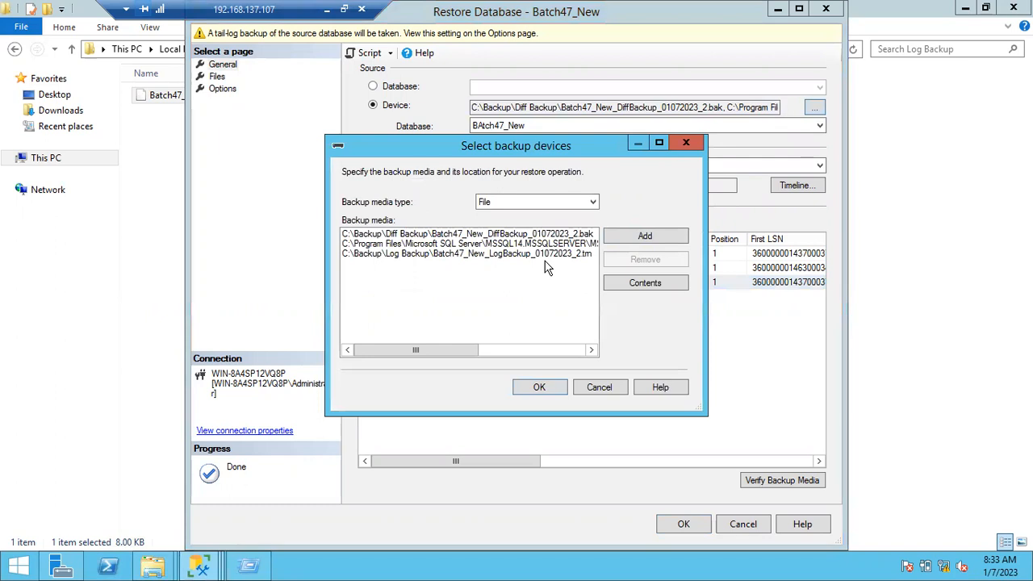
pyautogui.click(540, 254)
pyautogui.click(637, 281)
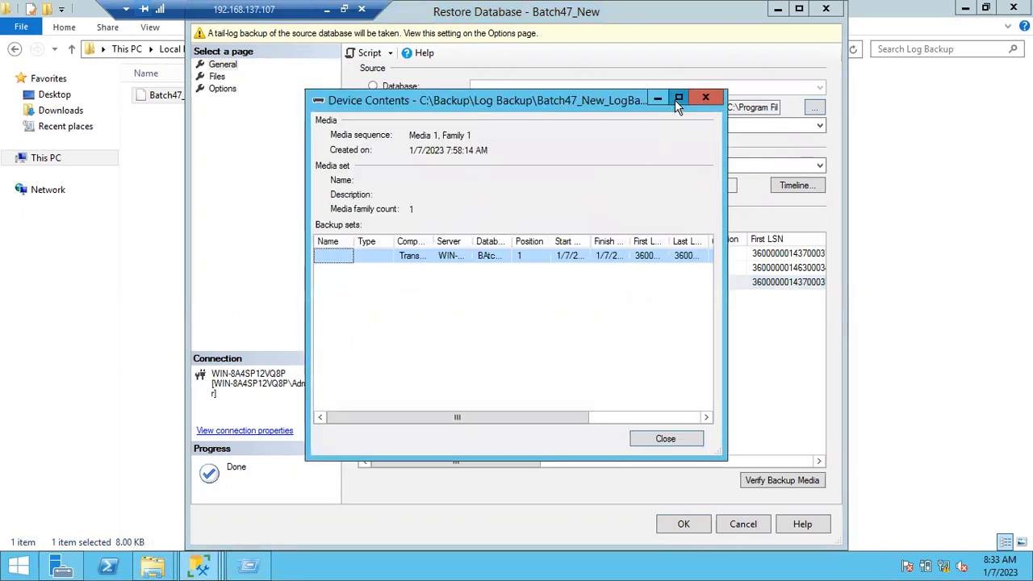
pyautogui.click(675, 100)
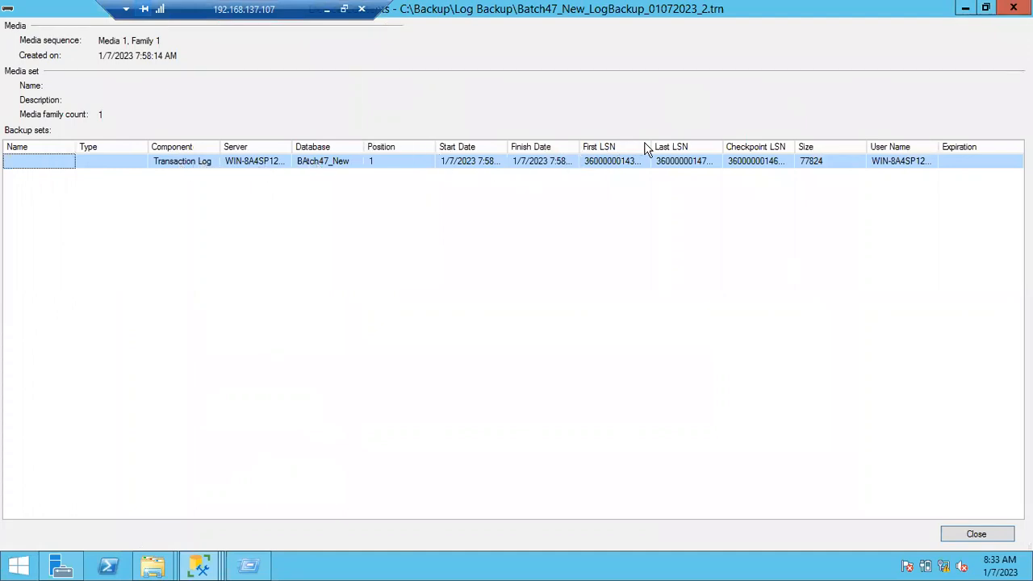
pyautogui.moveTo(651, 143); pyautogui.dragTo(682, 143)
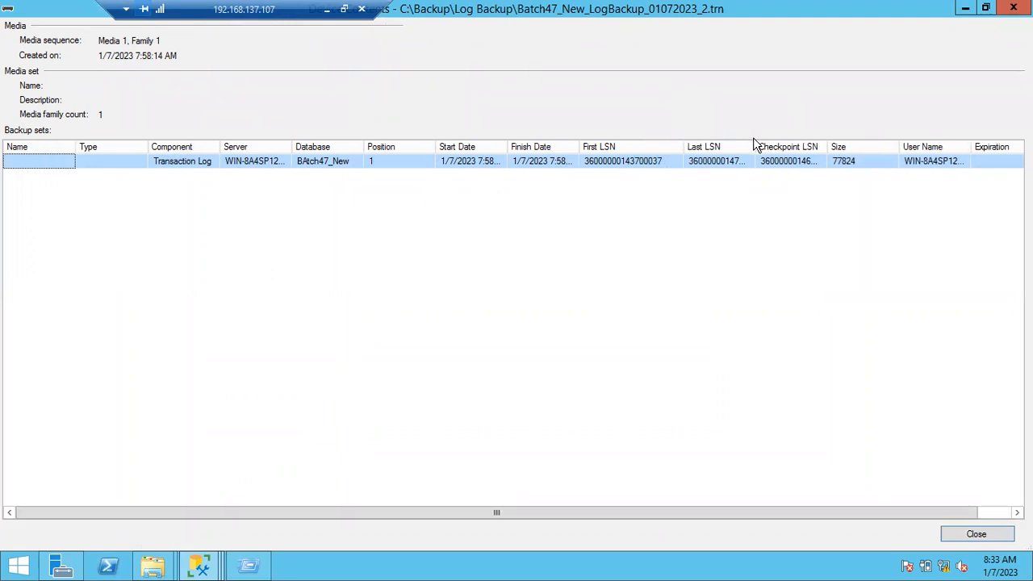
pyautogui.moveTo(754, 144); pyautogui.dragTo(795, 144)
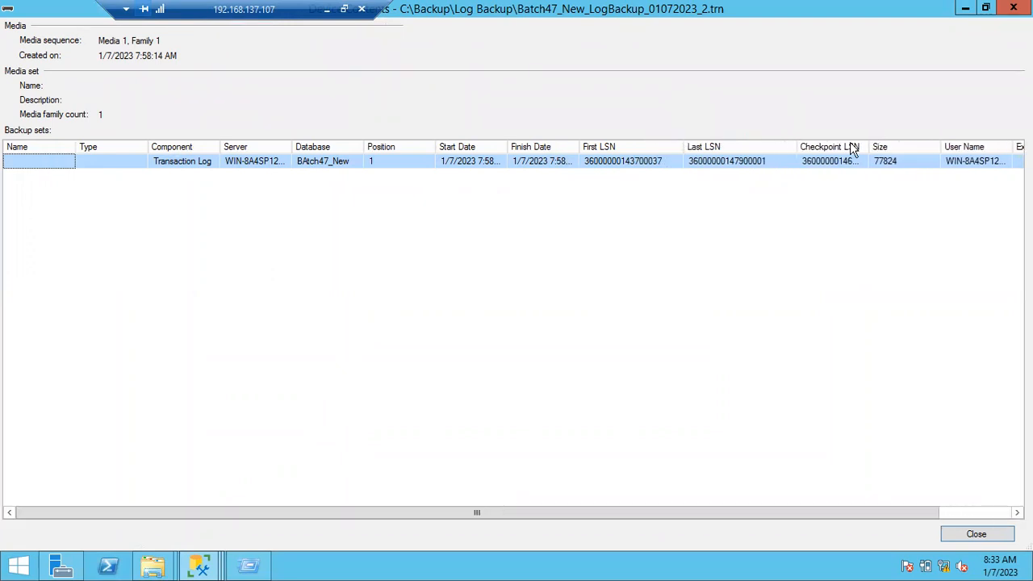
pyautogui.moveTo(867, 144); pyautogui.dragTo(904, 143)
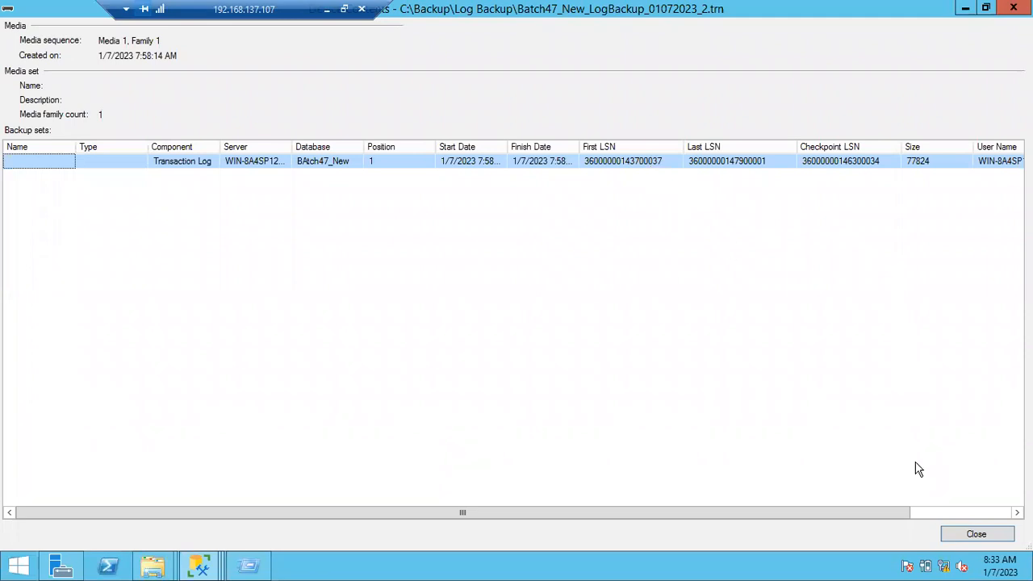
pyautogui.click(959, 539)
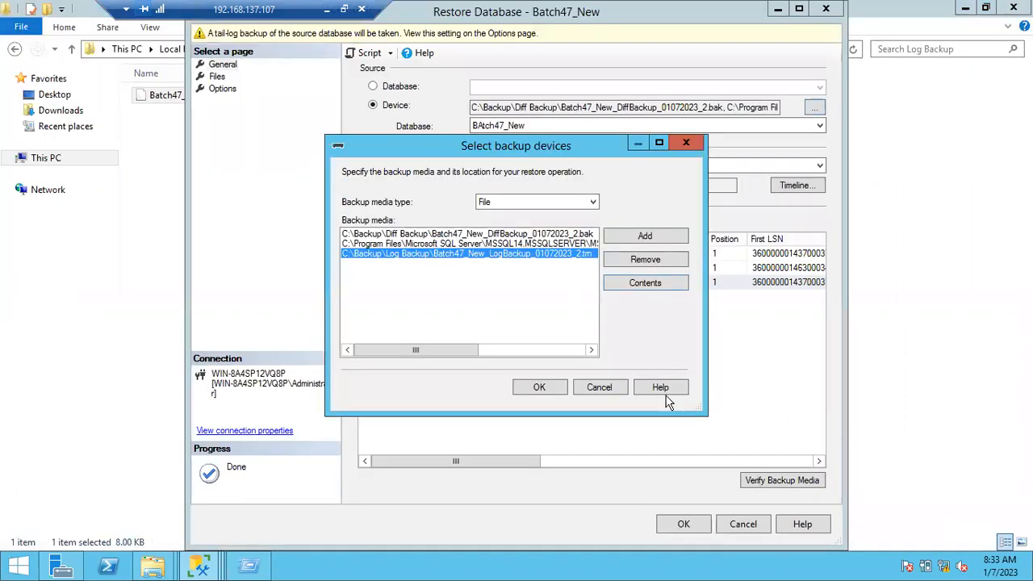
# Cancel the device selection and the Batch47_New restore, and return to the Notepad notes on the local machine.
pyautogui.click(599, 387)
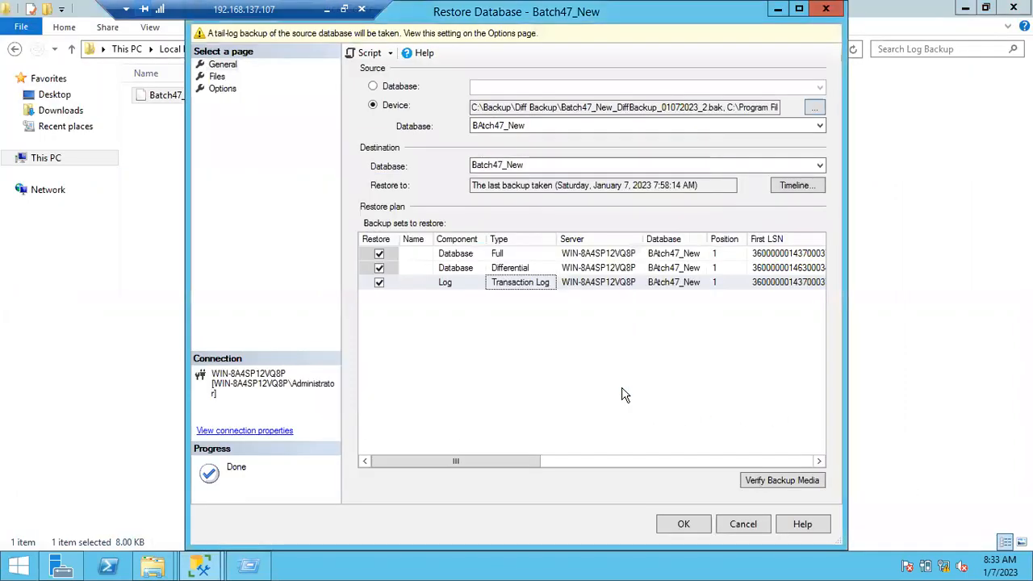
pyautogui.click(743, 524)
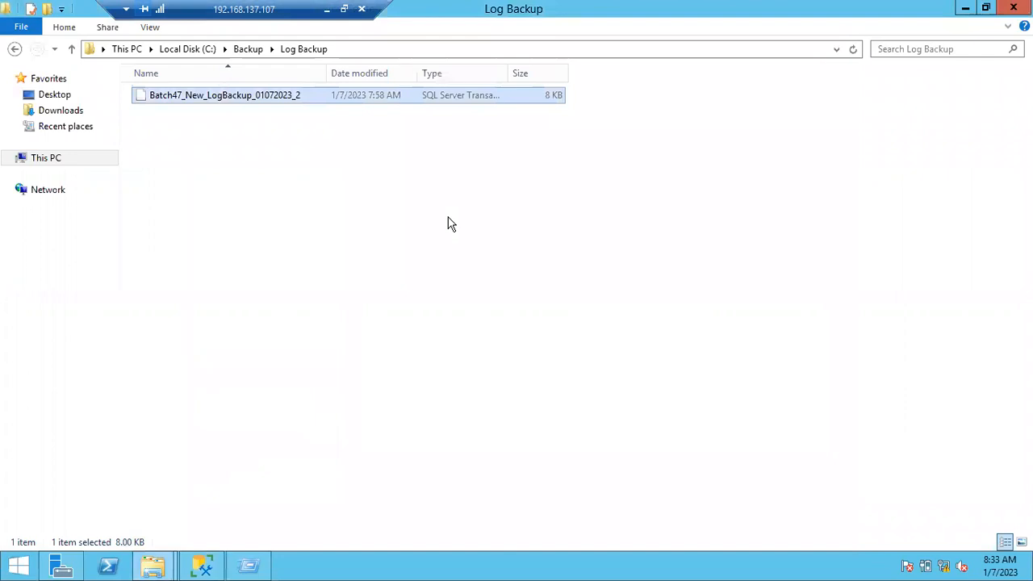
pyautogui.click(317, 27)
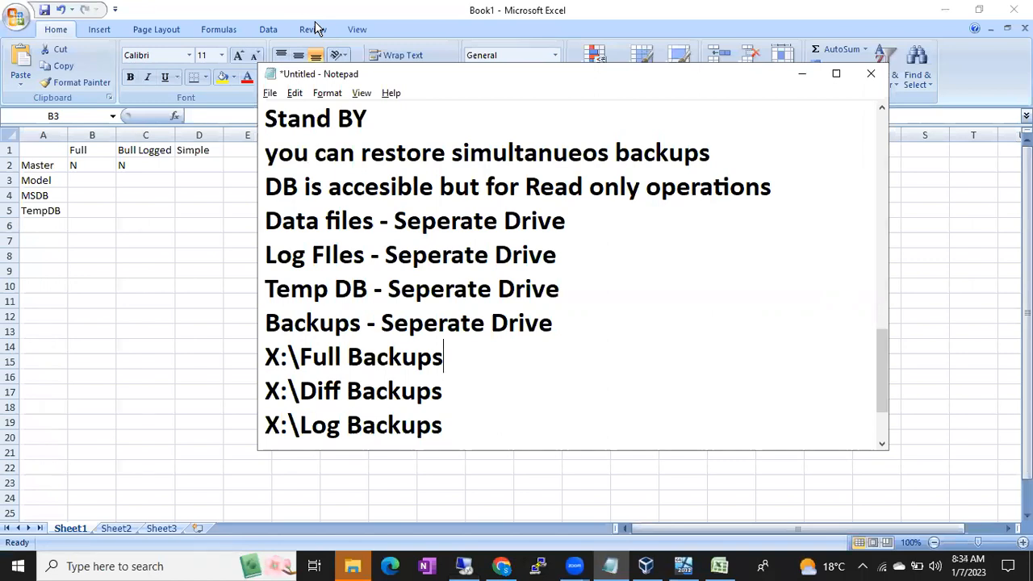
pyautogui.hotkey('alt', 'Tab')
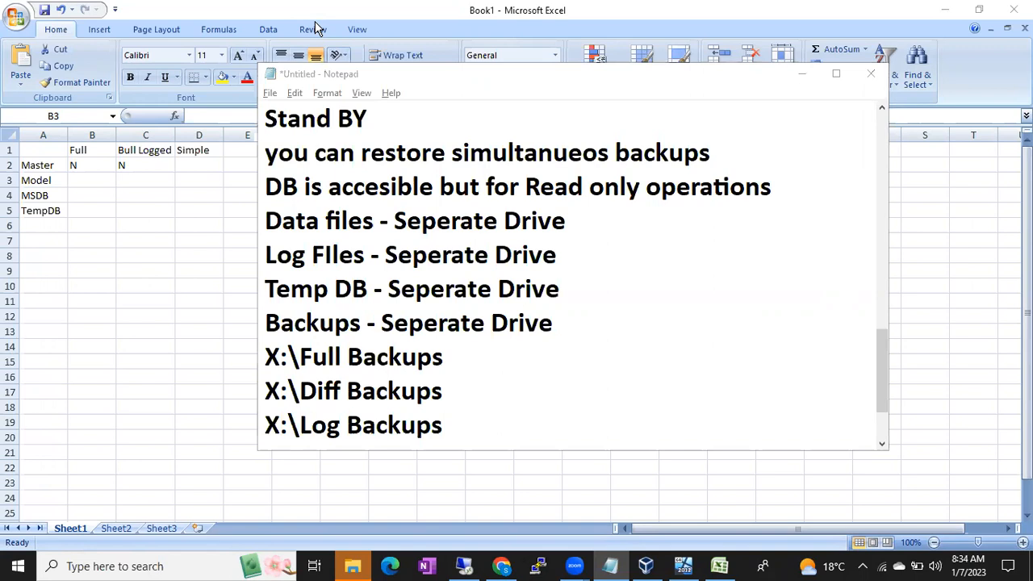